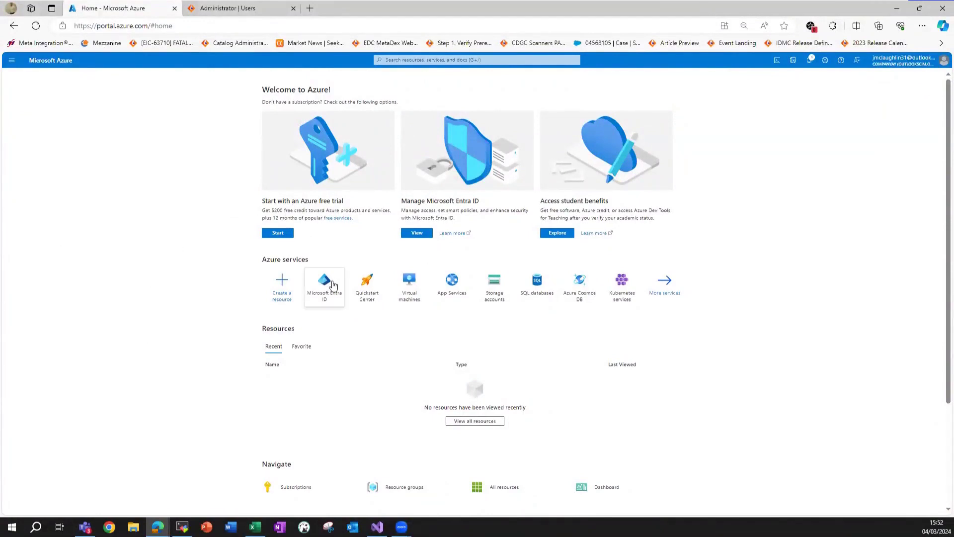
Open Microsoft Entra ID for the CompanyAY tenant from the Azure services icons.
{"action": "mouse_move", "coordinate": [332, 284]}
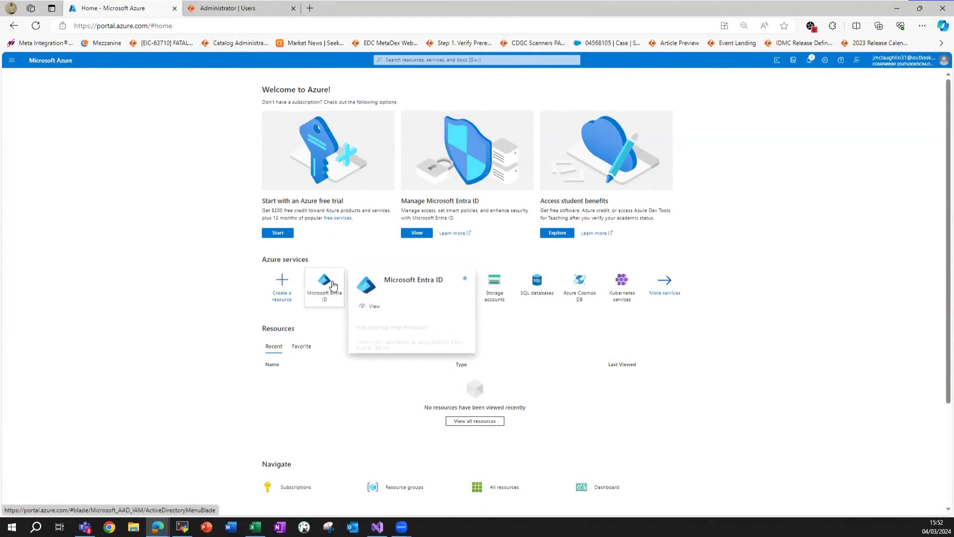
{"action": "left_click", "coordinate": [332, 291]}
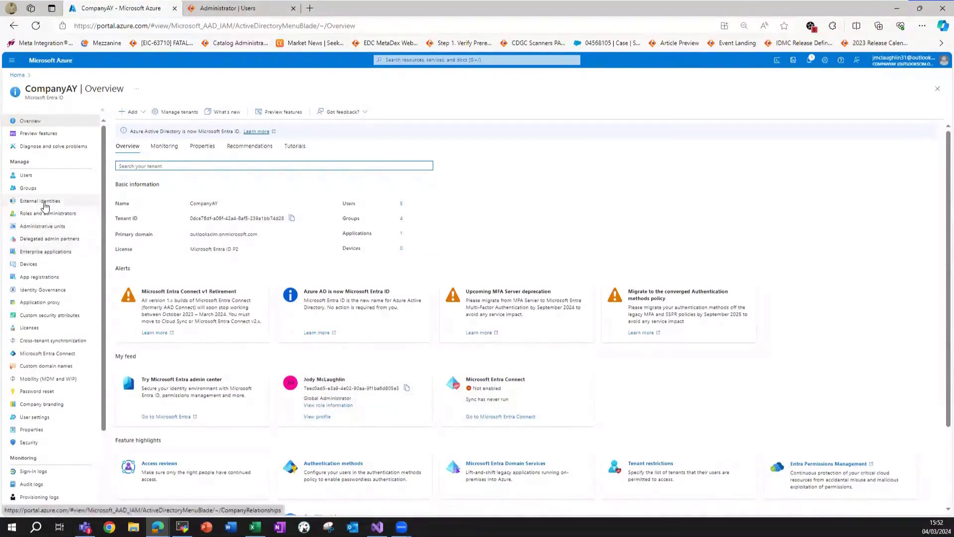
Go to Enterprise applications and start adding a new application from the Entra Gallery.
{"action": "left_click", "coordinate": [46, 252]}
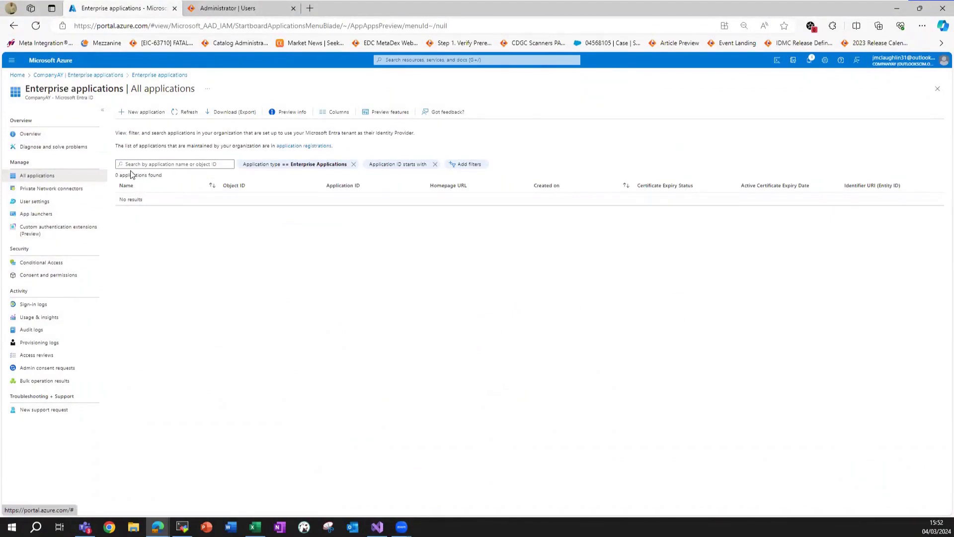
{"action": "left_click", "coordinate": [128, 114]}
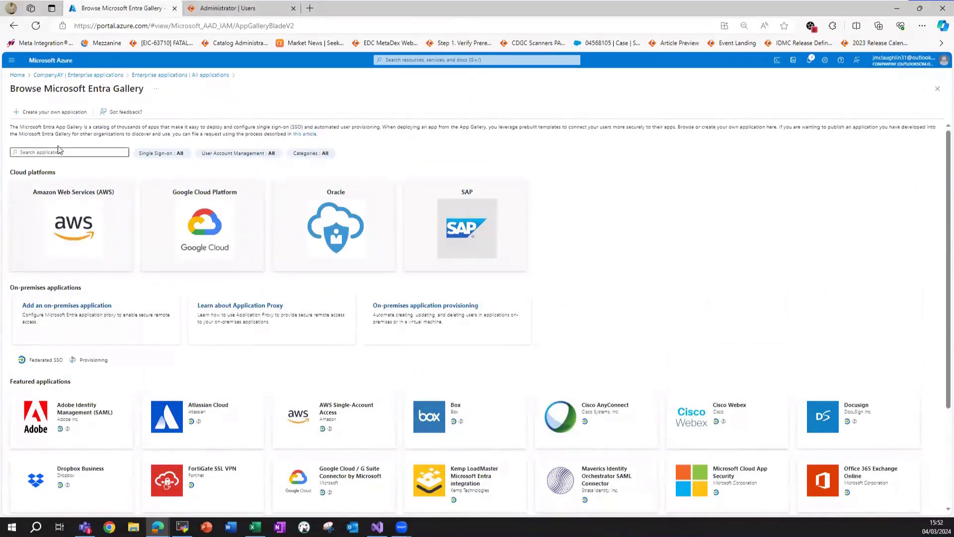
Create your own non-gallery enterprise application named infa_idmc.
{"action": "left_click", "coordinate": [45, 113]}
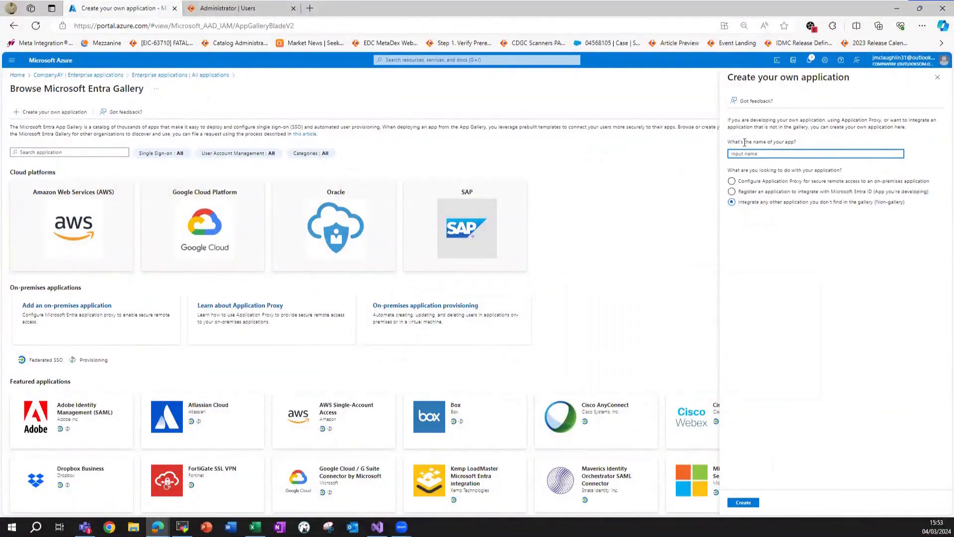
{"action": "type", "text": "Info"}
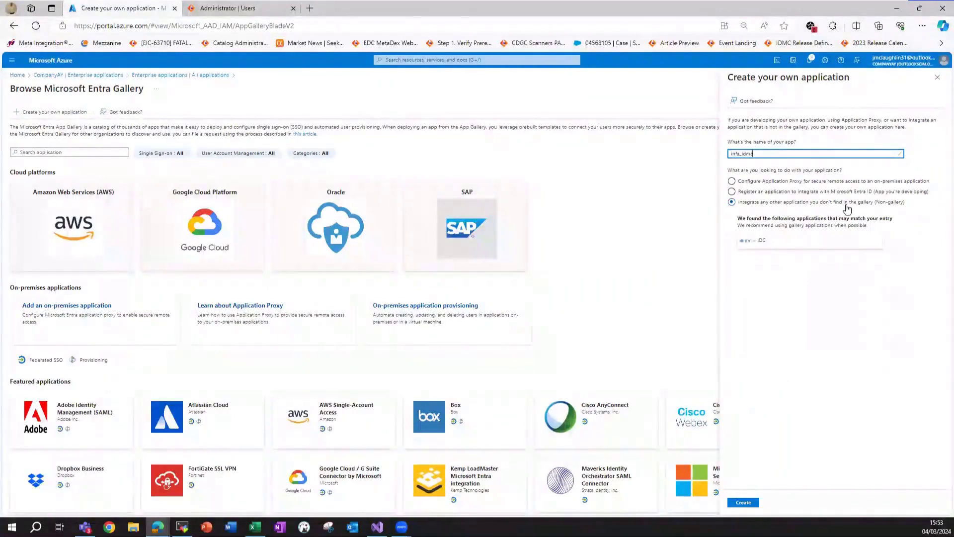
{"action": "left_click", "coordinate": [745, 503]}
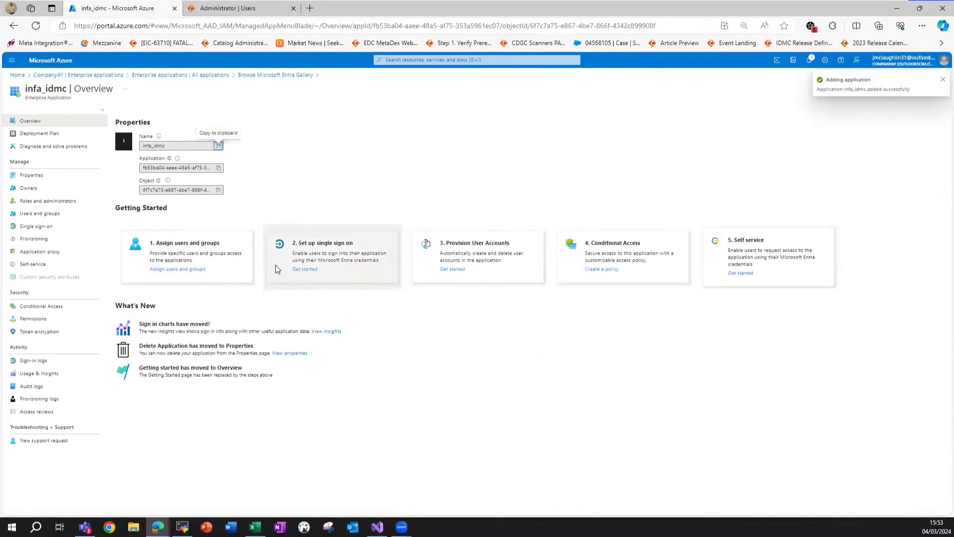
Choose SAML as infa_idmc's single sign-on method and review the setup page.
{"action": "left_click", "coordinate": [50, 229]}
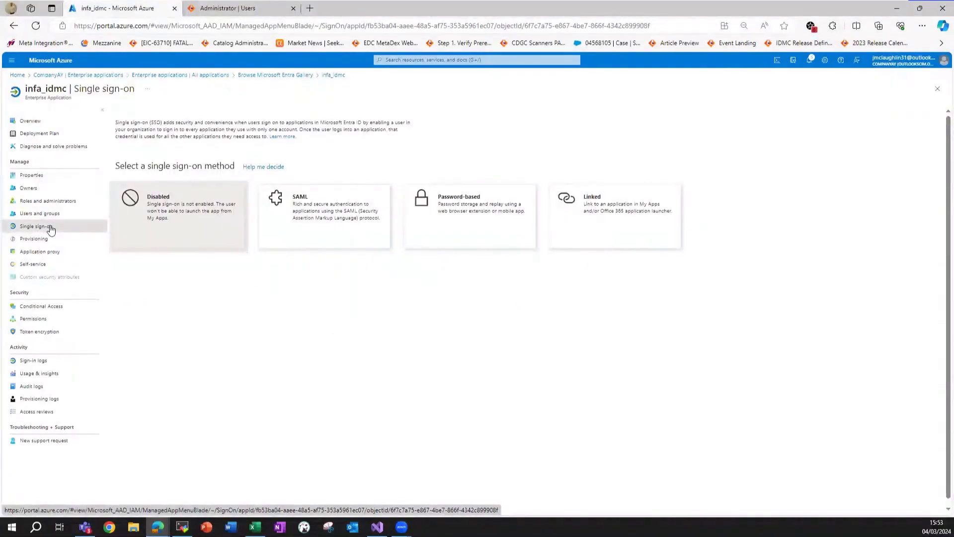
{"action": "left_click", "coordinate": [311, 215]}
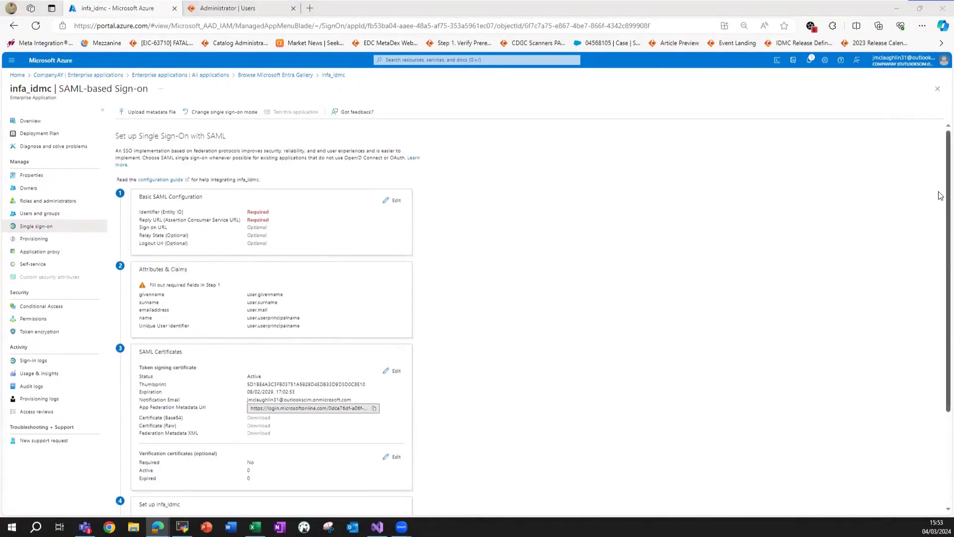
{"action": "scroll", "coordinate": [940, 199], "scroll_direction": "down", "scroll_amount": 1}
{"action": "scroll", "coordinate": [940, 199], "scroll_direction": "up", "scroll_amount": 1}
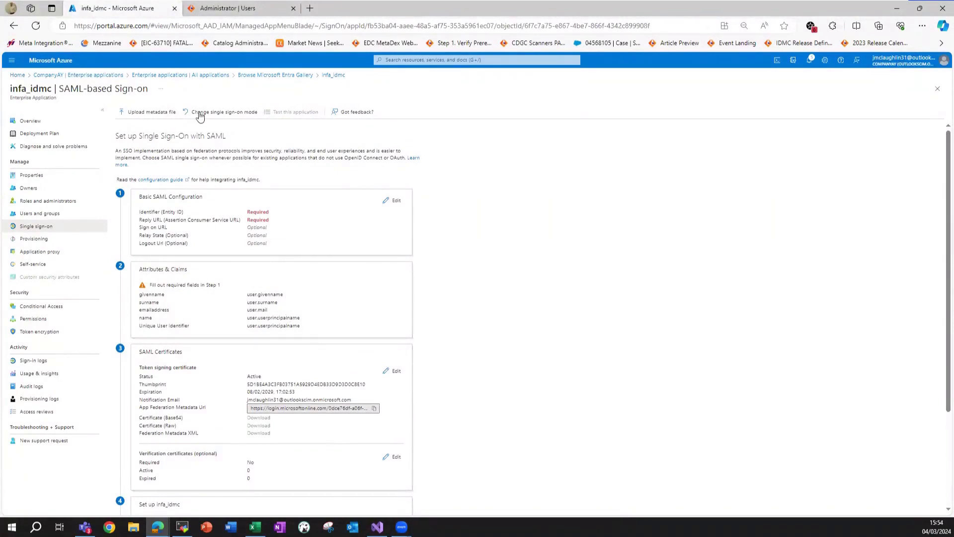
Download and keep Informatica's service provider metadata XML from SAML Setup, then return to Azure.
{"action": "left_click", "coordinate": [237, 14]}
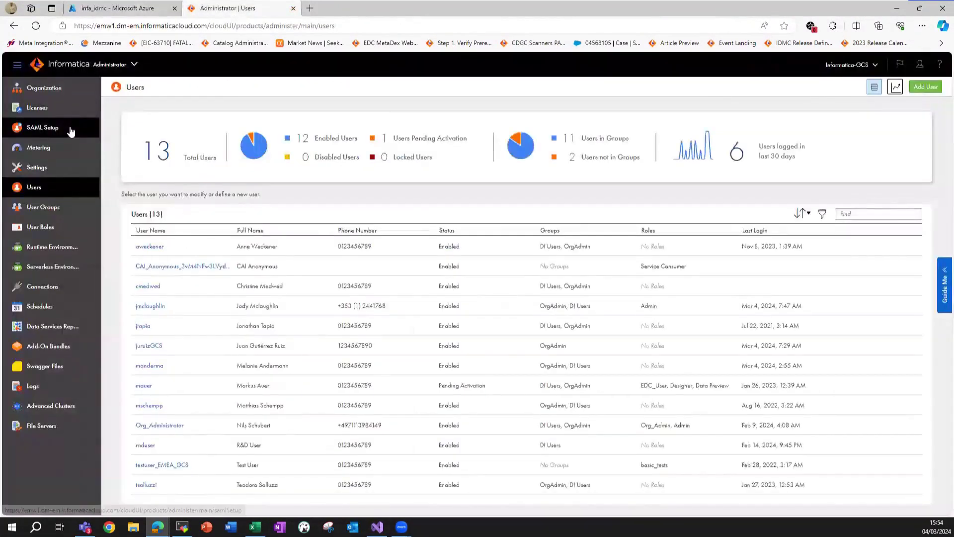
{"action": "left_click", "coordinate": [69, 133]}
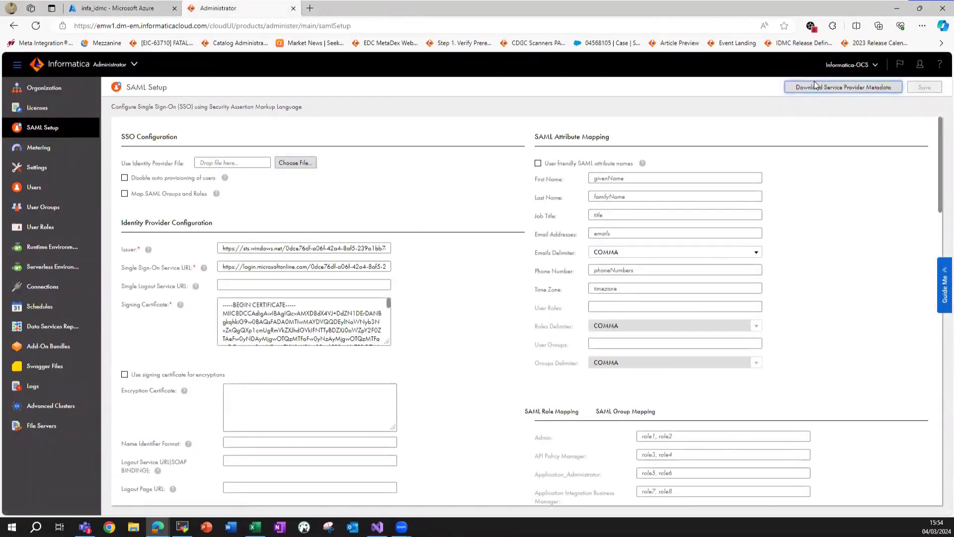
{"action": "left_click", "coordinate": [842, 88]}
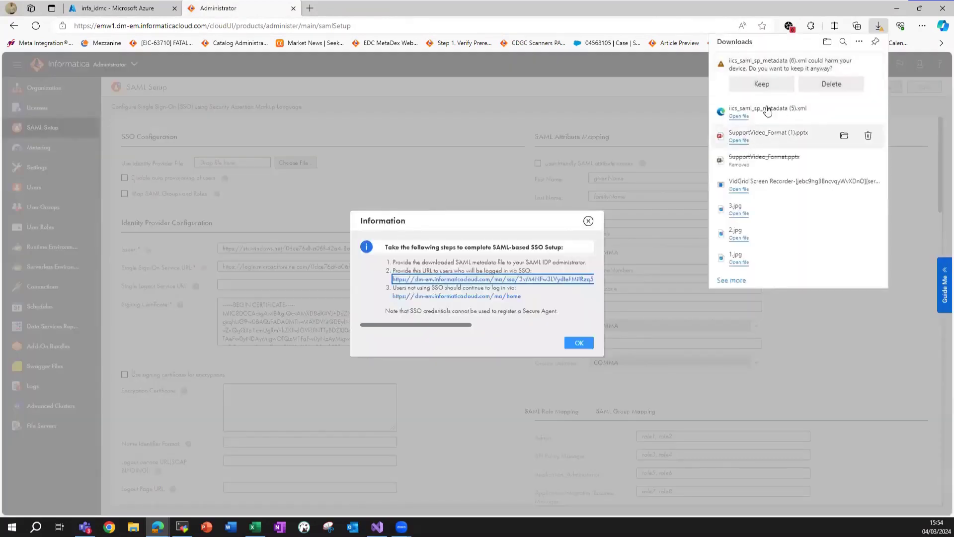
{"action": "left_click", "coordinate": [761, 84]}
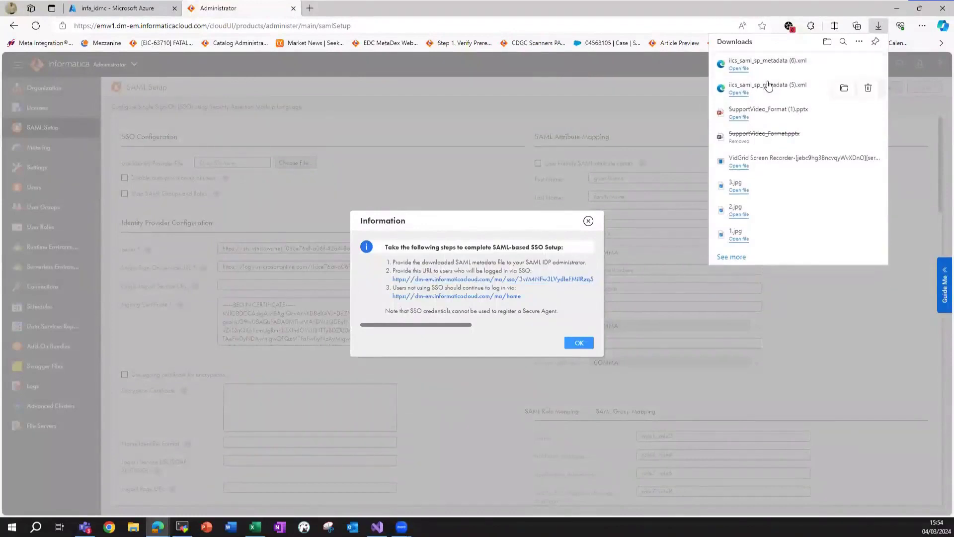
{"action": "left_click", "coordinate": [631, 105]}
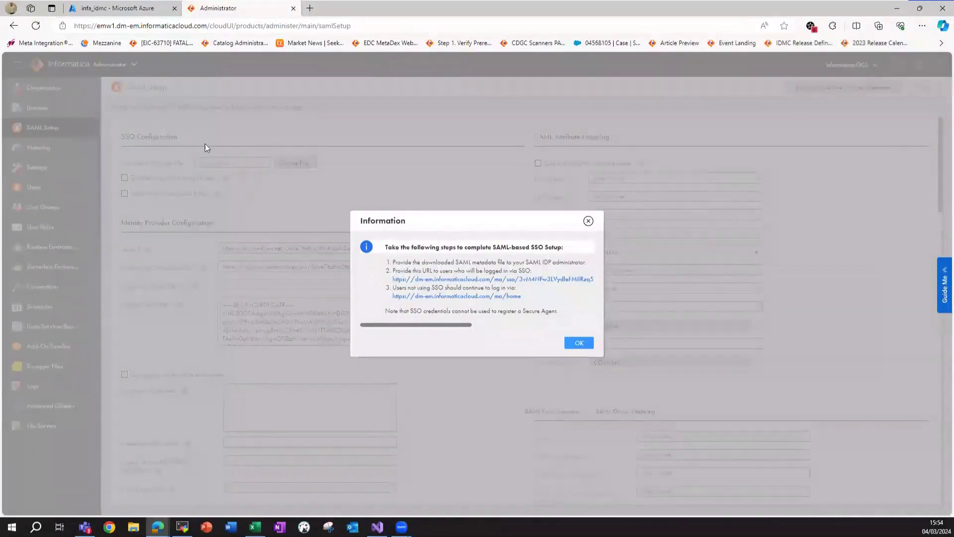
{"action": "left_click", "coordinate": [128, 10]}
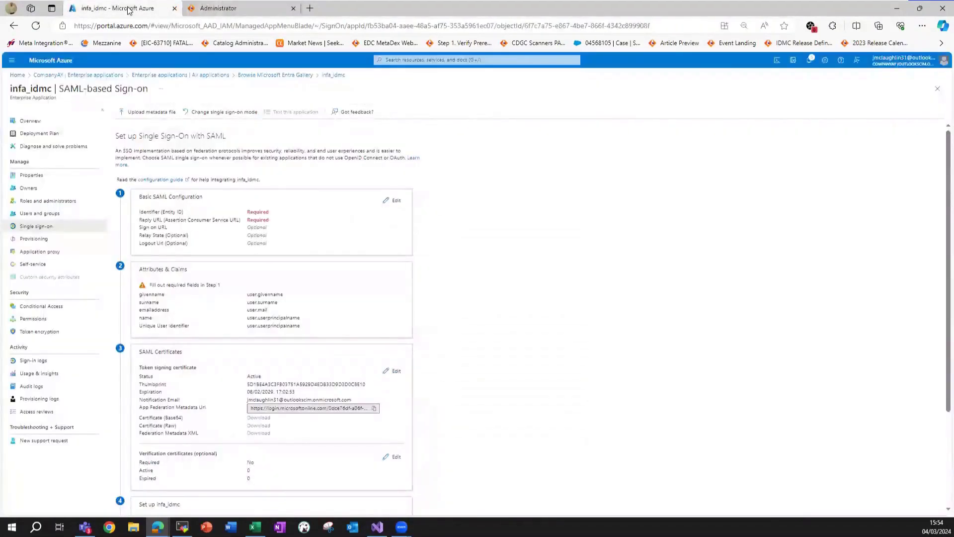
Fill Basic SAML Configuration from iics_saml_sp_metadata (6).xml, then fetch Informatica's SSO URL.
{"action": "left_click", "coordinate": [145, 113]}
{"action": "left_click", "coordinate": [399, 165]}
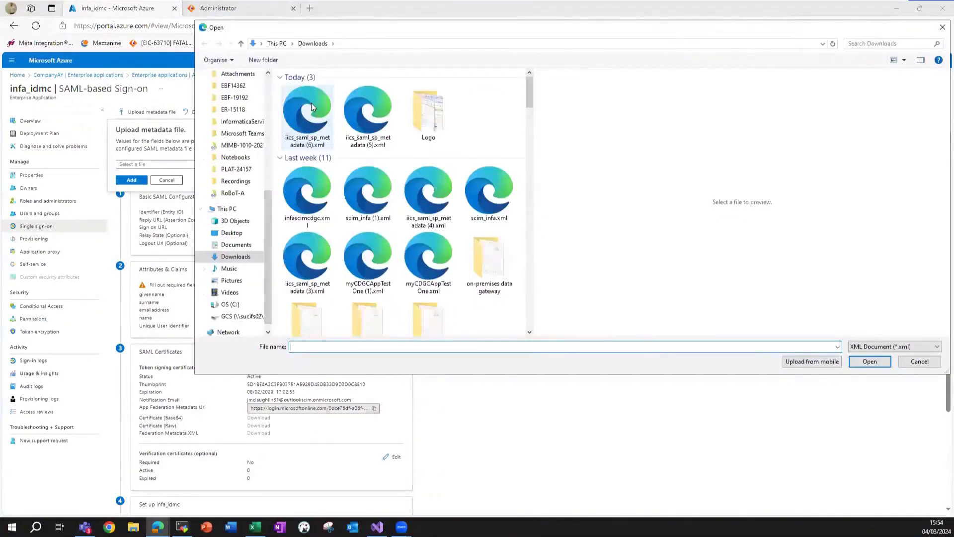
{"action": "left_click", "coordinate": [311, 103]}
{"action": "key", "text": "Return"}
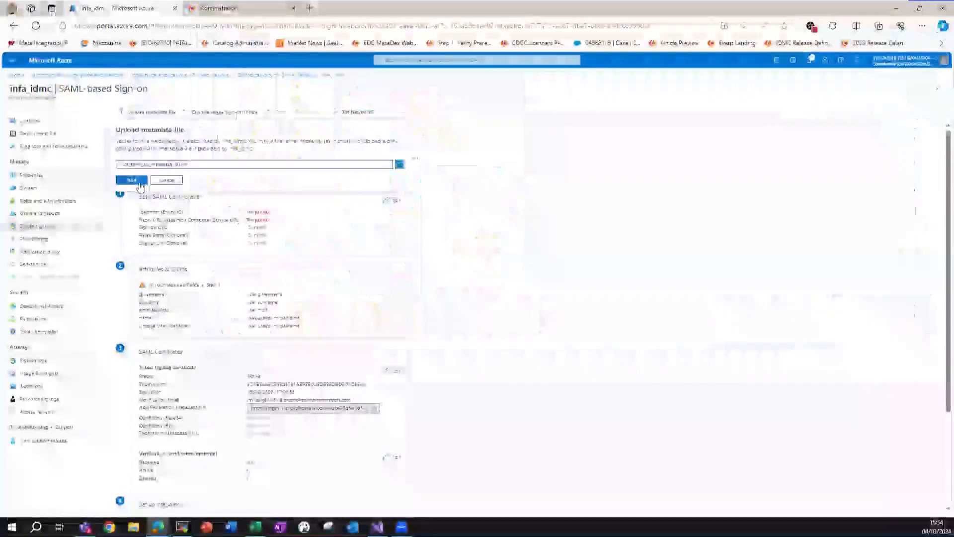
{"action": "left_click", "coordinate": [132, 180]}
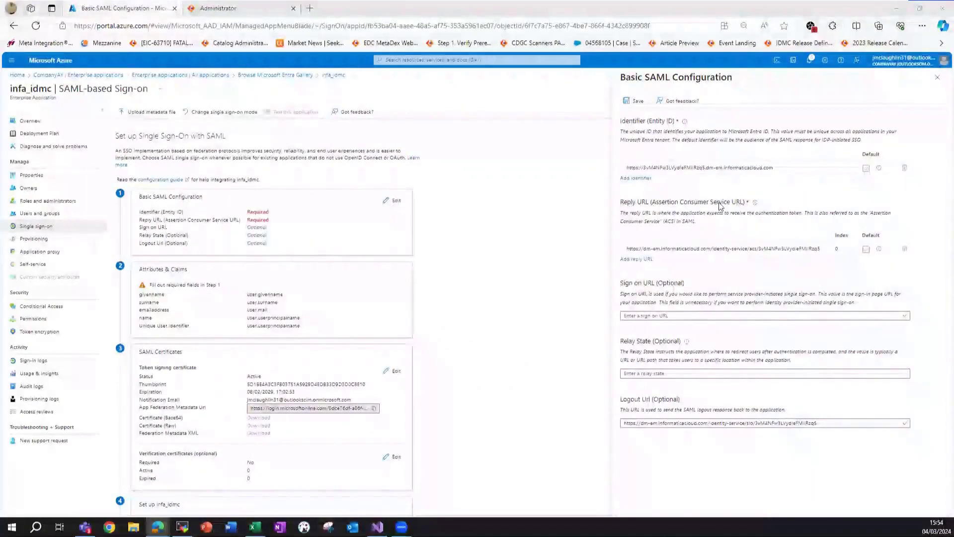
{"action": "left_click", "coordinate": [661, 317]}
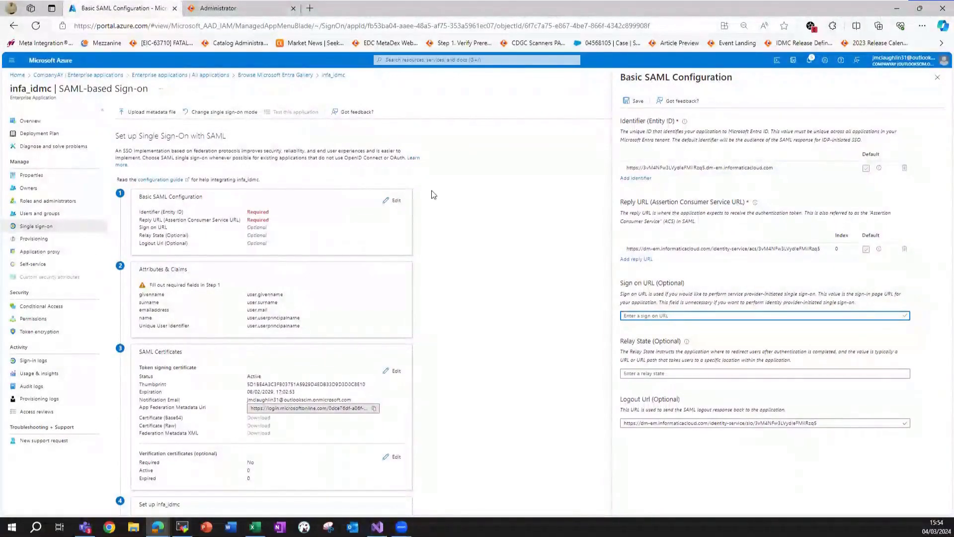
{"action": "left_click", "coordinate": [217, 6]}
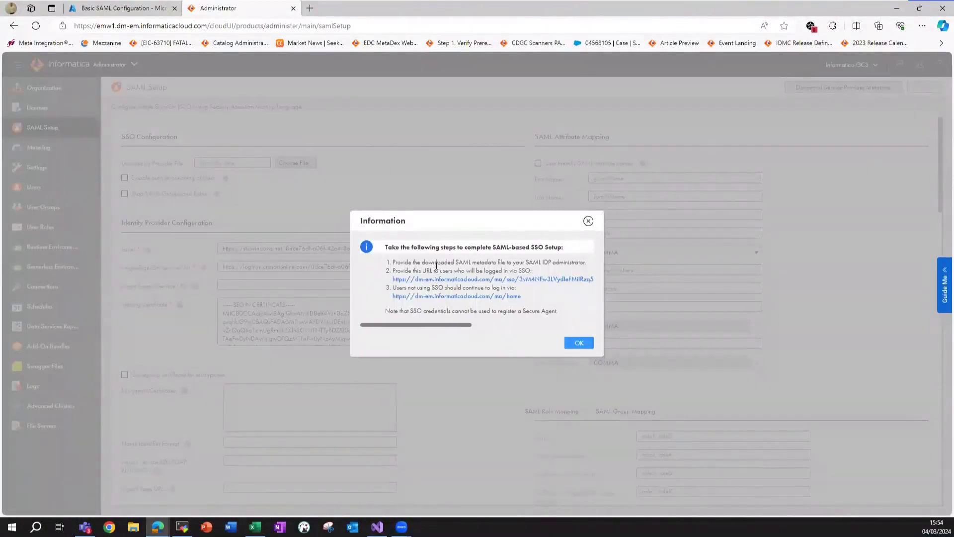
Copy Informatica's SSO login URL and paste it into Azure's Sign on URL field.
{"action": "right_click", "coordinate": [484, 285]}
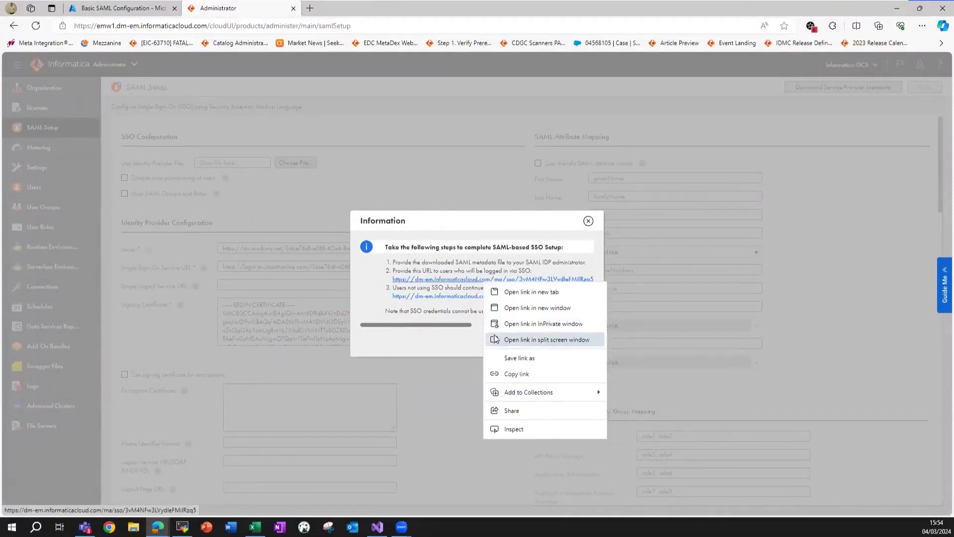
{"action": "left_click", "coordinate": [377, 286]}
{"action": "left_click_drag", "start_coordinate": [392, 278], "coordinate": [417, 281]}
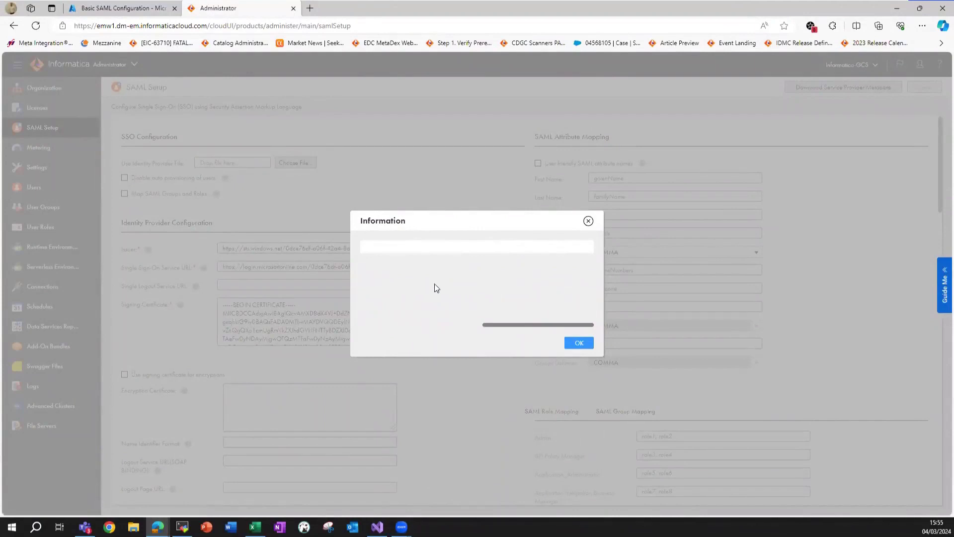
{"action": "left_click_drag", "start_coordinate": [495, 324], "coordinate": [425, 324]}
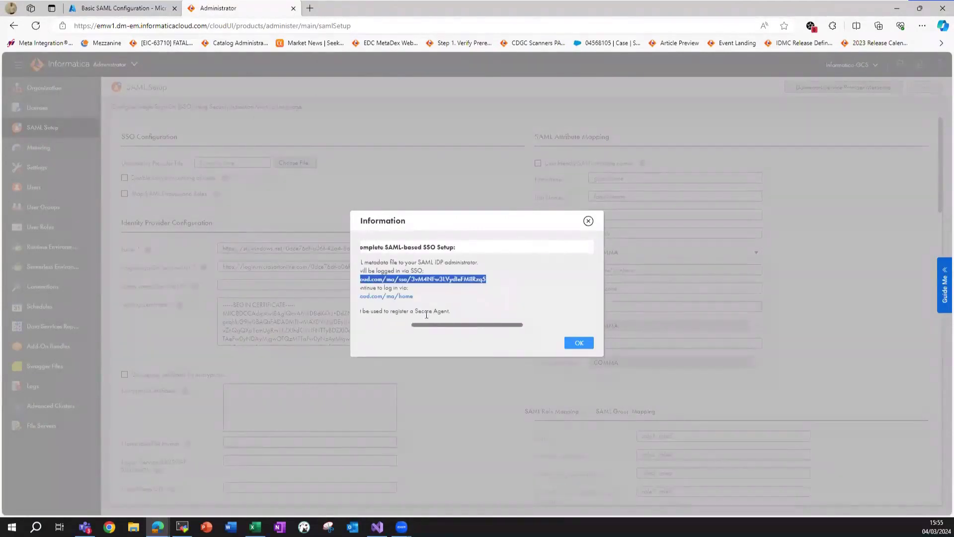
{"action": "left_click", "coordinate": [122, 8]}
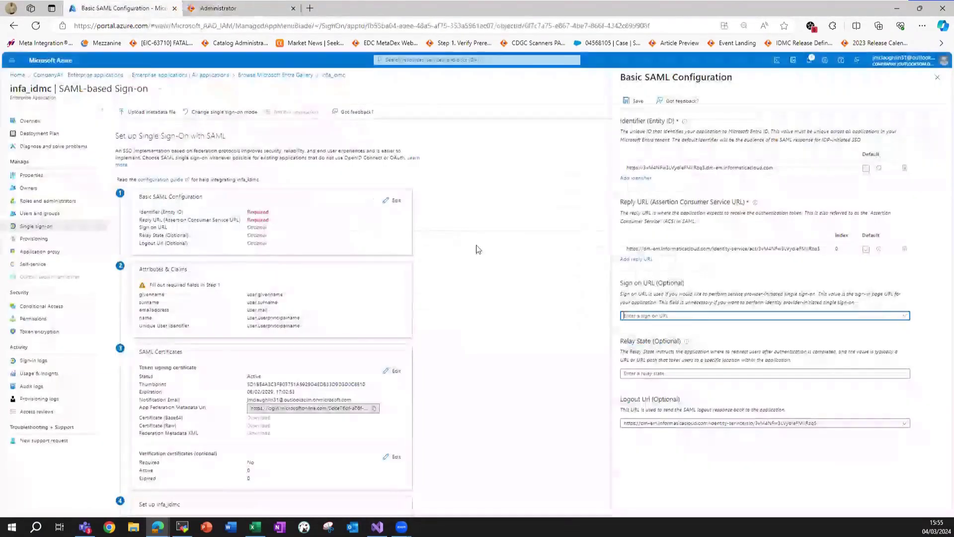
{"action": "type", "text": "https://dm-em.informaticacloud.com/ma/sso/3vM4NFw3LVydleFMiIRzq5"}
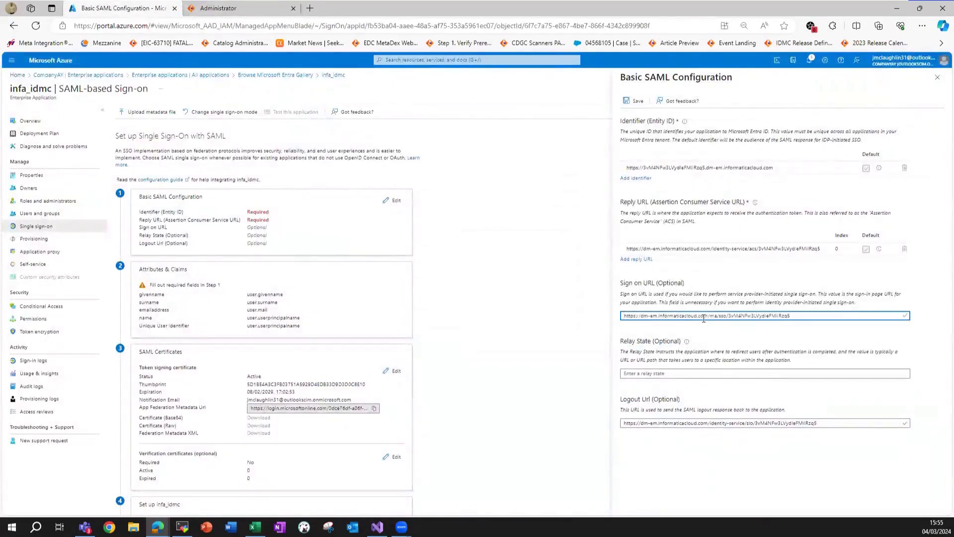
{"action": "left_click", "coordinate": [264, 7]}
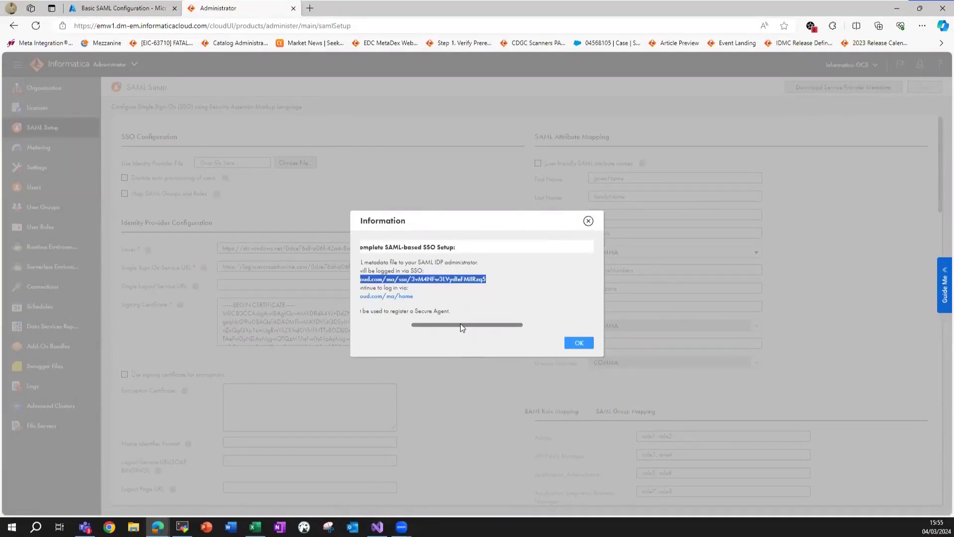
{"action": "scroll", "coordinate": [460, 323], "scroll_direction": "left", "scroll_amount": 3}
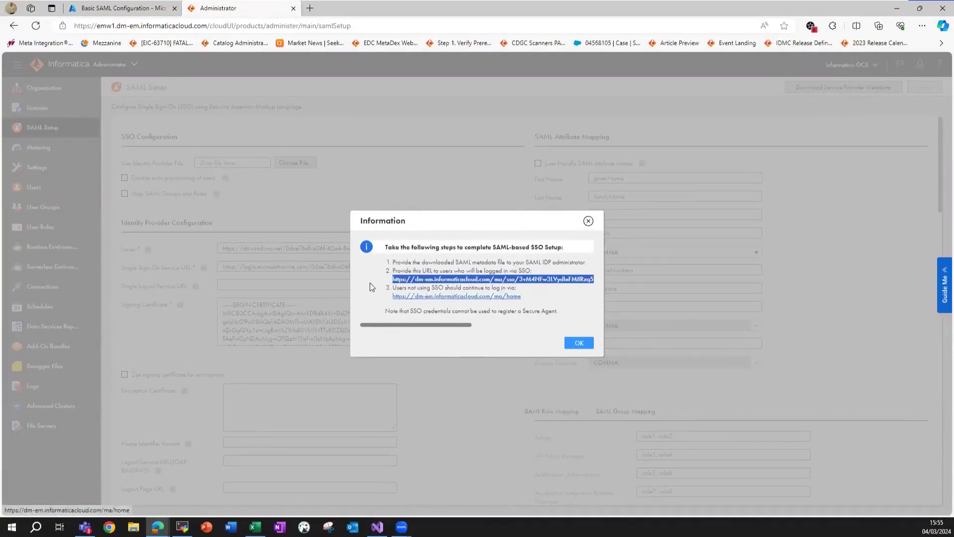
Save infa_idmc's Basic SAML Configuration and dismiss the saved notification.
{"action": "key", "text": "ctrl+Tab"}
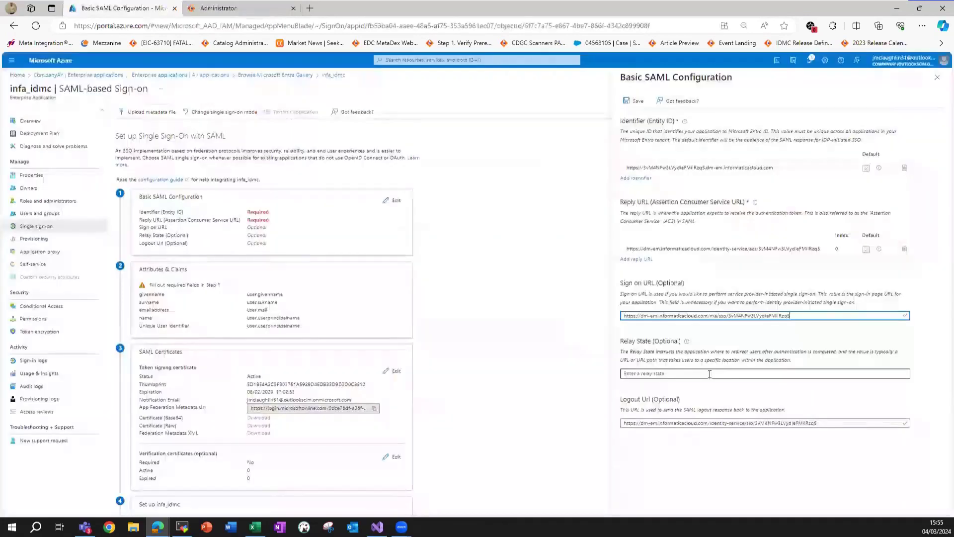
{"action": "left_click", "coordinate": [645, 374]}
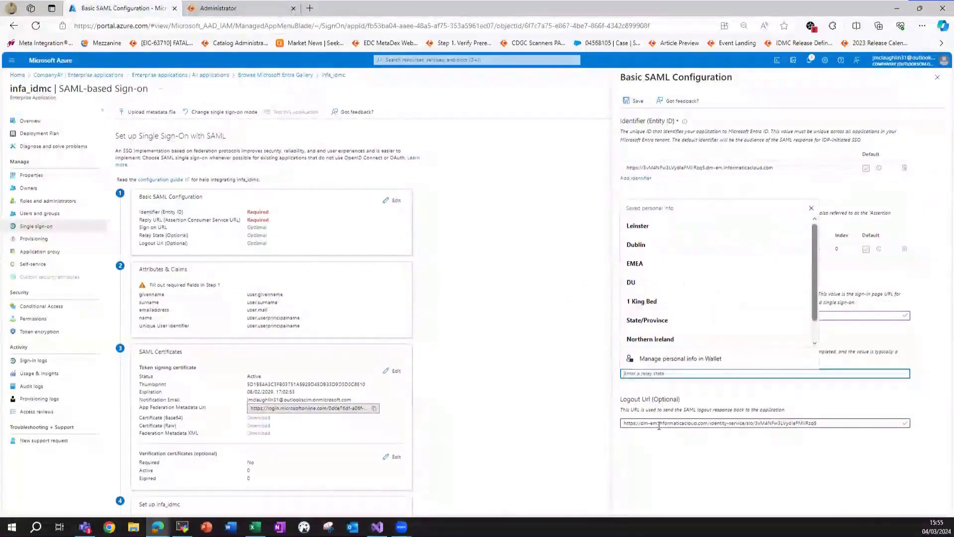
{"action": "left_click", "coordinate": [660, 423]}
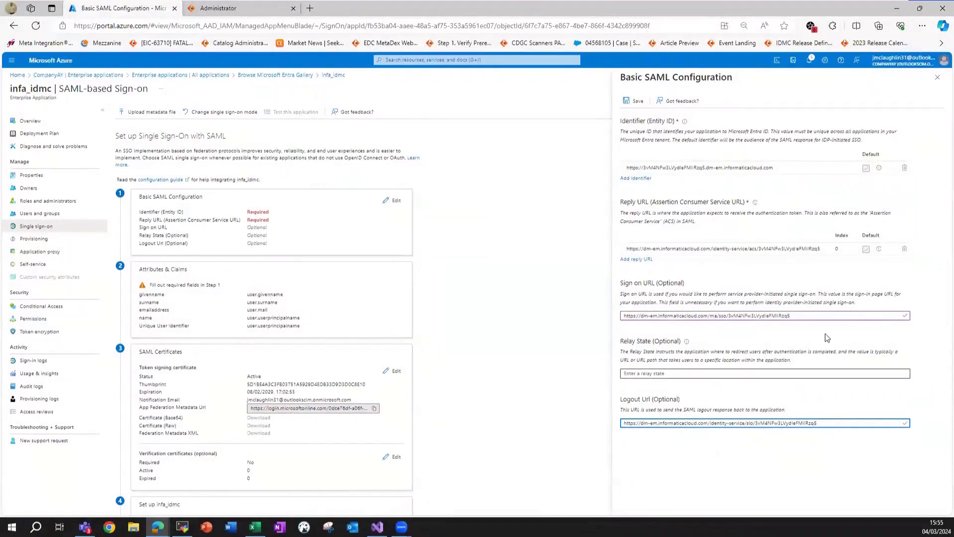
{"action": "left_click", "coordinate": [630, 102]}
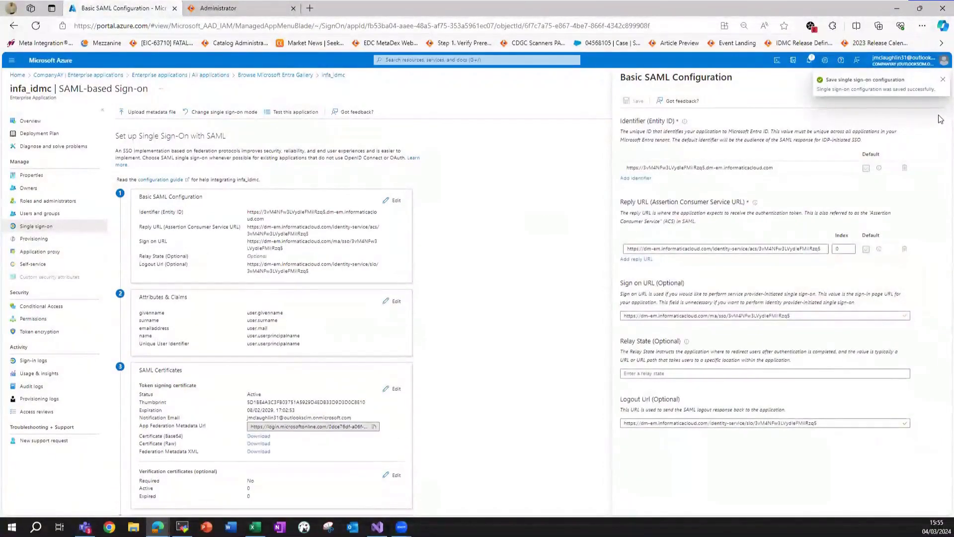
{"action": "left_click", "coordinate": [942, 79]}
Close the Basic SAML panel, defer testing, and scroll down to Attributes & Claims.
{"action": "left_click", "coordinate": [938, 80]}
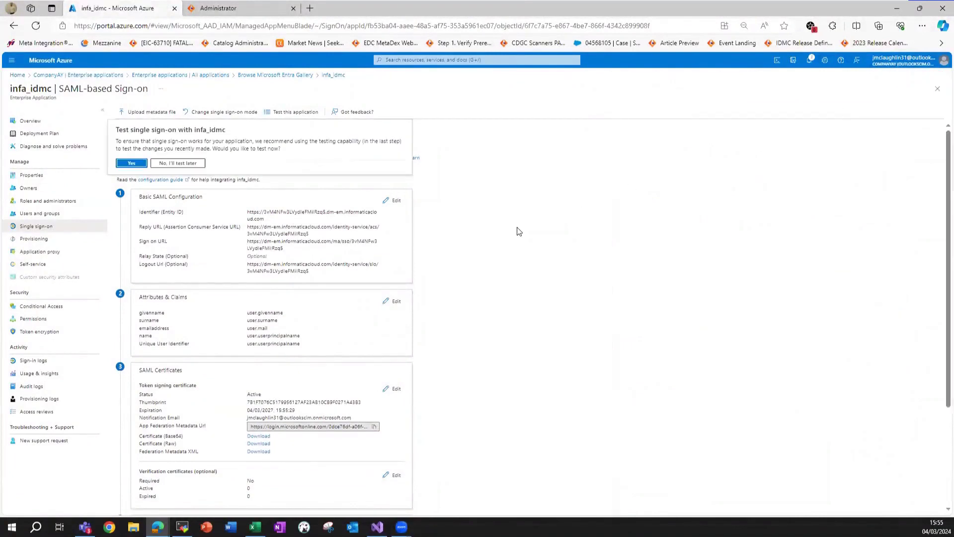
{"action": "left_click", "coordinate": [178, 164]}
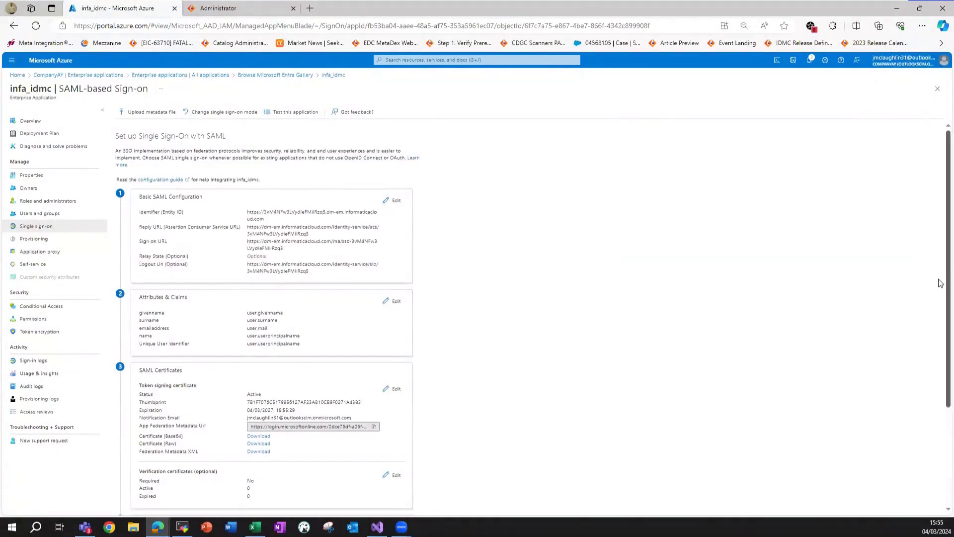
{"action": "left_click_drag", "start_coordinate": [939, 282], "coordinate": [939, 335]}
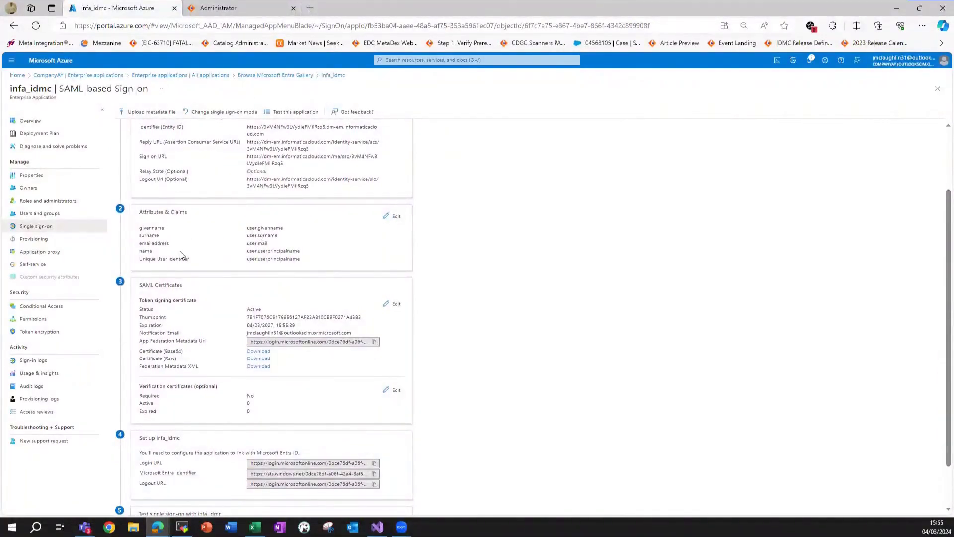
Add a group claim returning all groups (user.groups [All]) to infa_idmc.
{"action": "left_click", "coordinate": [395, 216]}
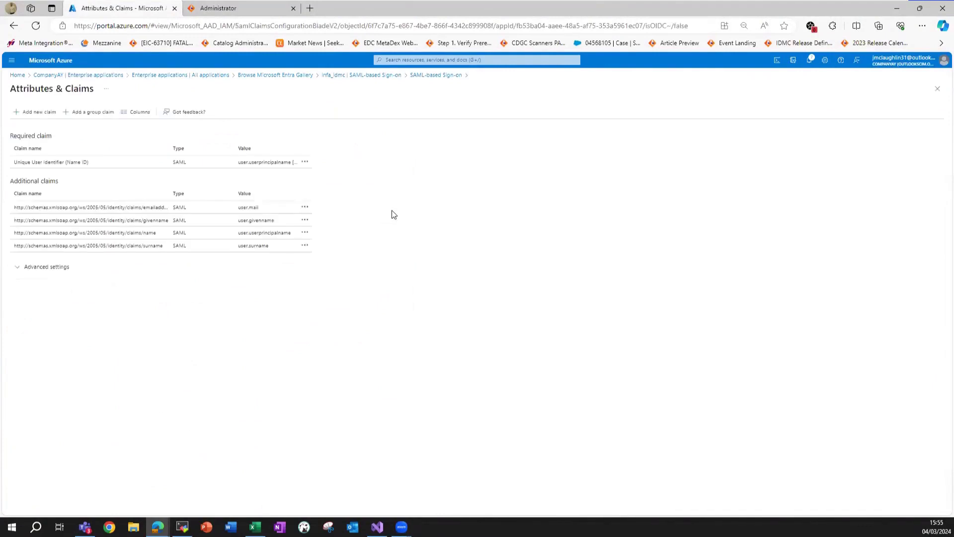
{"action": "left_click", "coordinate": [103, 113]}
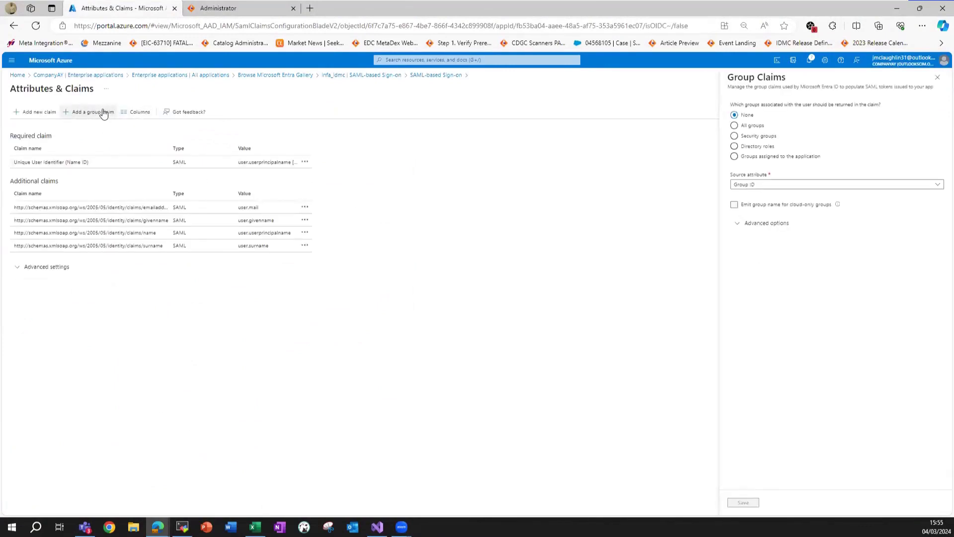
{"action": "left_click", "coordinate": [734, 126]}
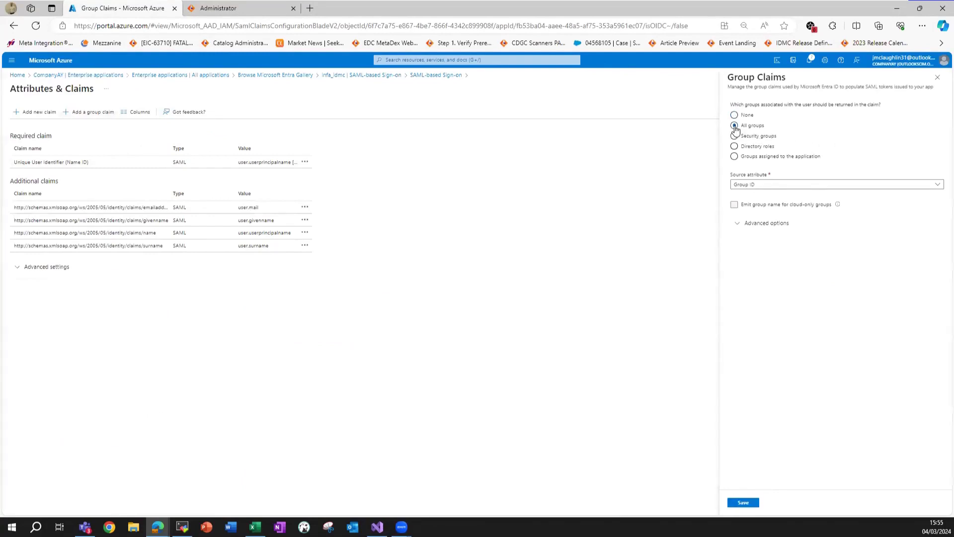
{"action": "left_click", "coordinate": [744, 503]}
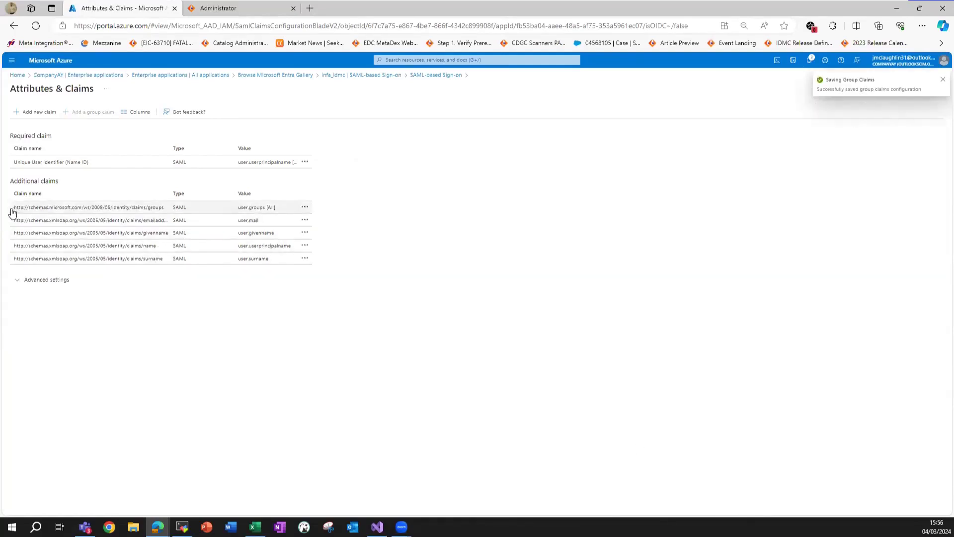
Return through the breadcrumbs to the Enterprise applications list.
{"action": "left_click_drag", "start_coordinate": [13, 208], "coordinate": [276, 207]}
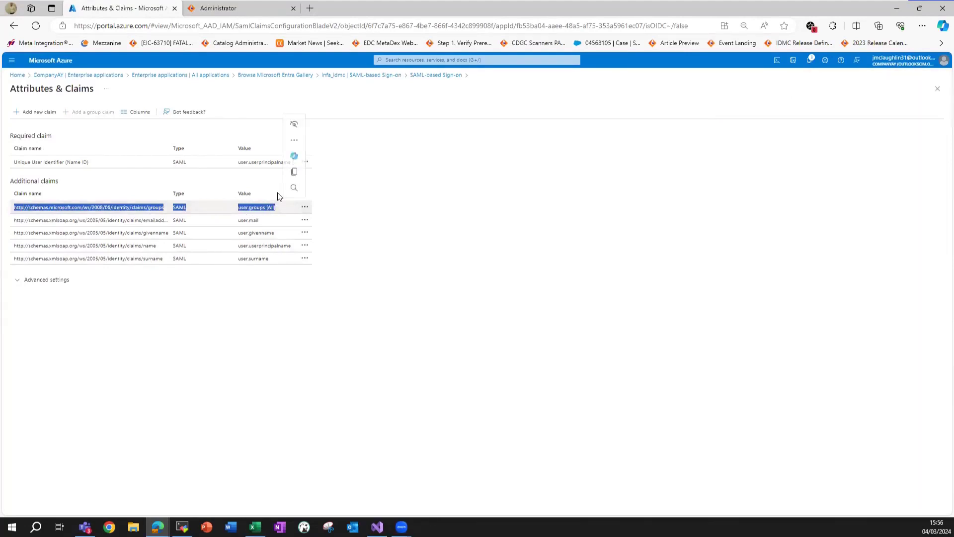
{"action": "left_click", "coordinate": [326, 287]}
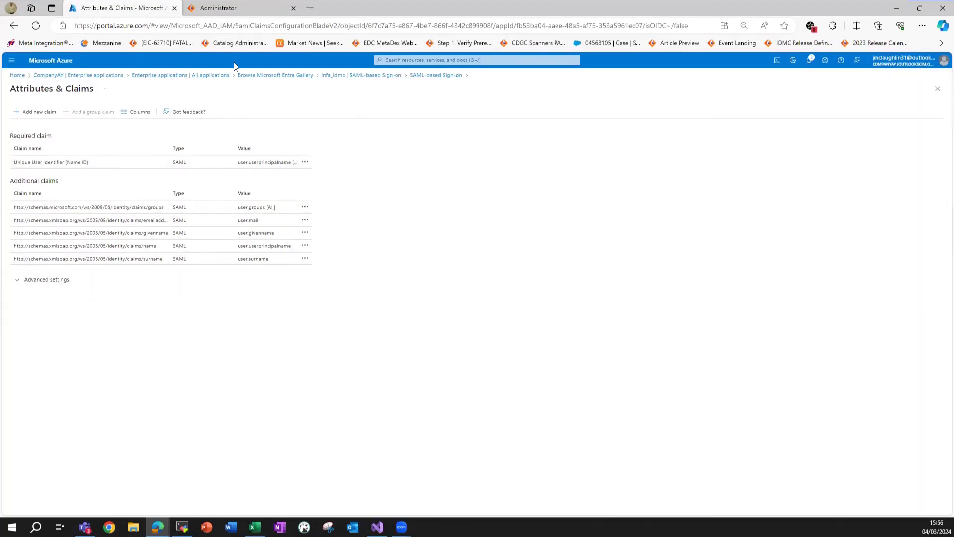
{"action": "left_click", "coordinate": [361, 75]}
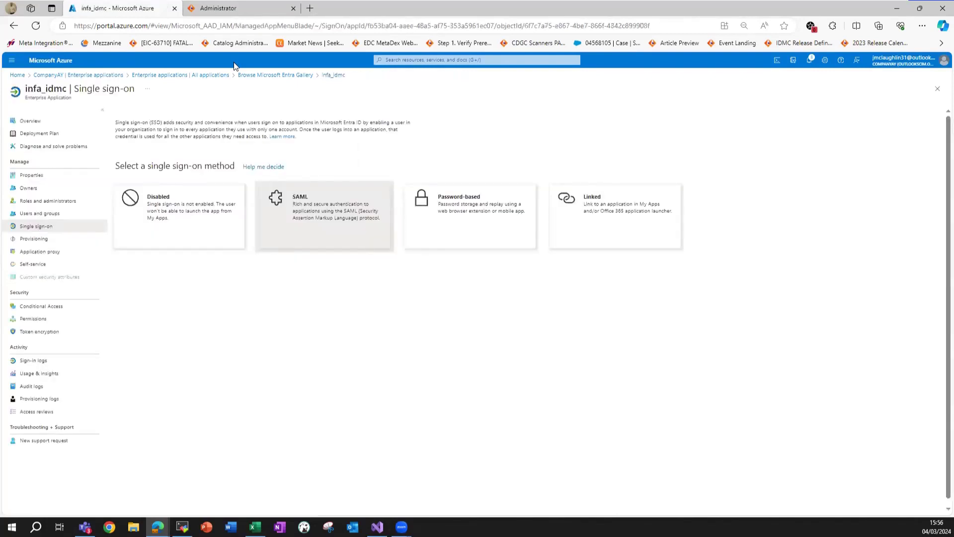
{"action": "left_click", "coordinate": [276, 75]}
{"action": "left_click", "coordinate": [180, 75]}
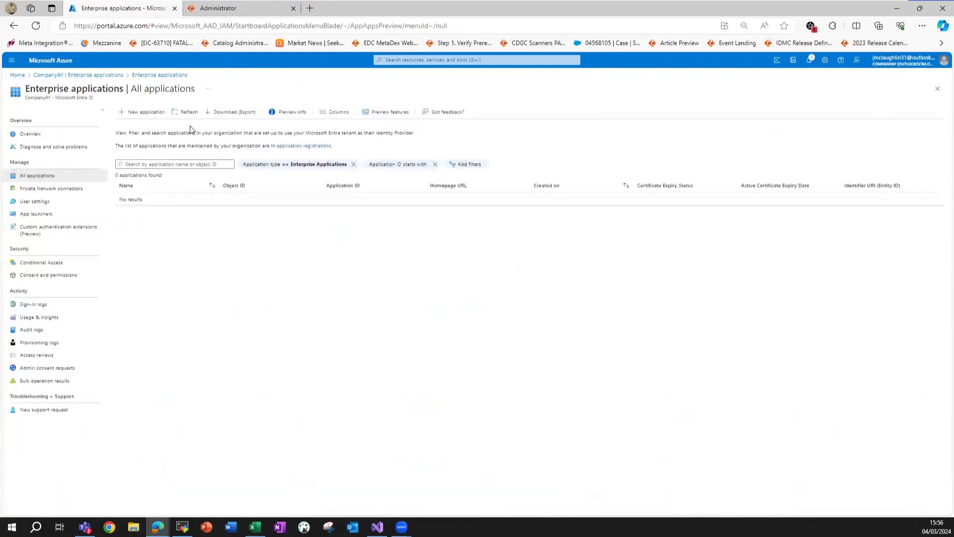
Reopen infa_idmc's Single sign-on settings and confirm the claims include user.groups.
{"action": "left_click", "coordinate": [185, 113]}
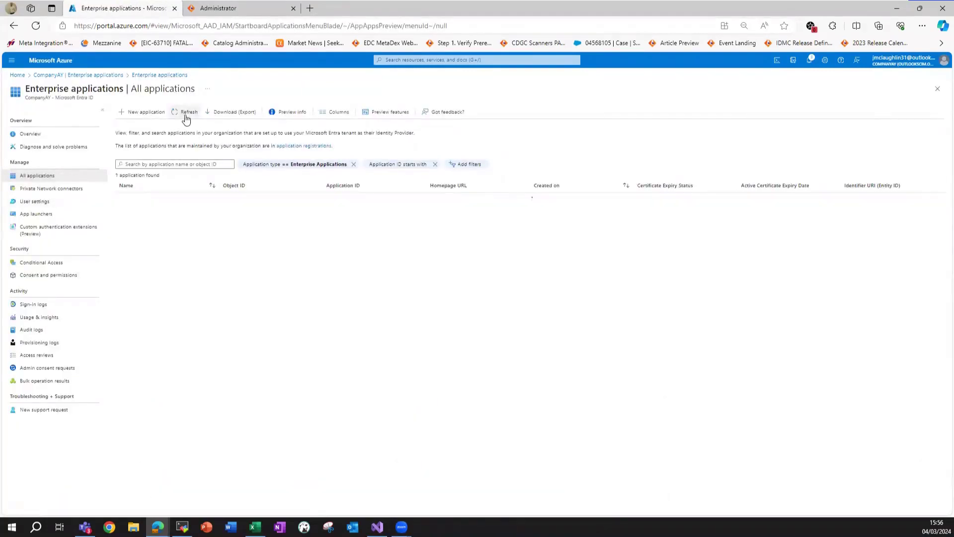
{"action": "left_click", "coordinate": [146, 199]}
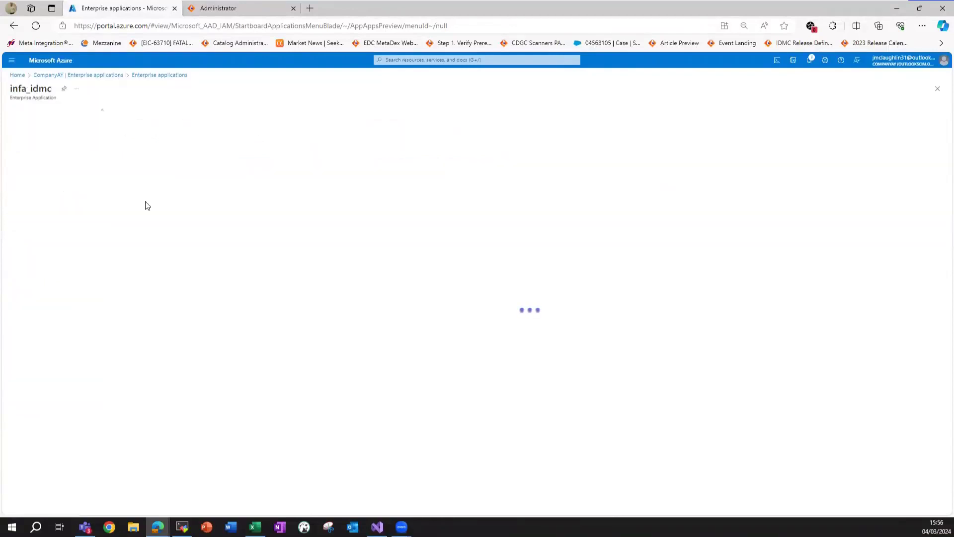
{"action": "left_click", "coordinate": [91, 227]}
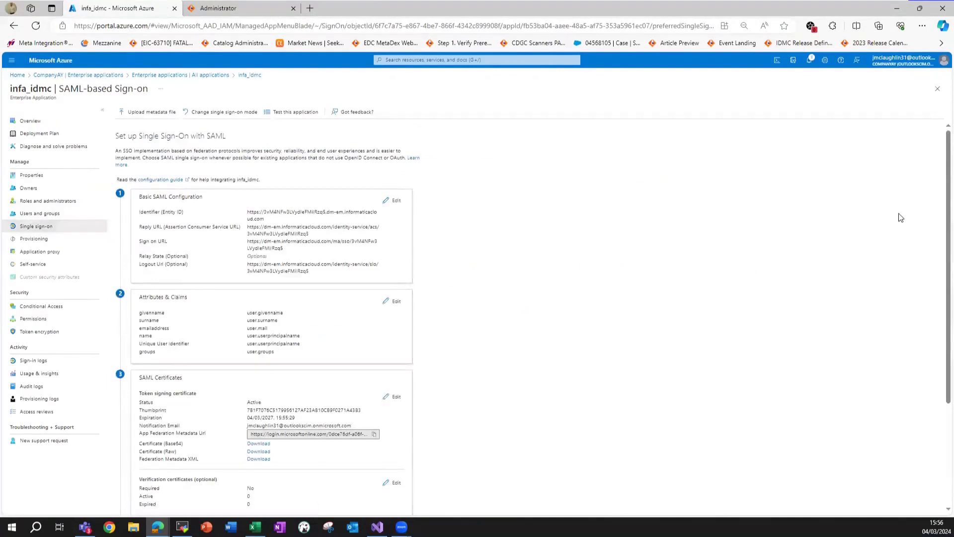
{"action": "scroll", "coordinate": [934, 238], "scroll_direction": "down", "scroll_amount": 2}
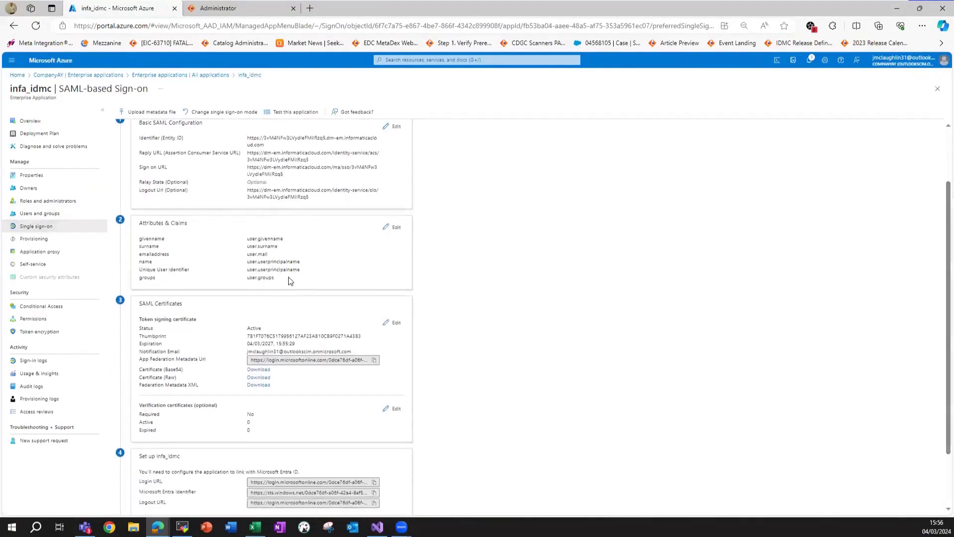
{"action": "left_click_drag", "start_coordinate": [292, 279], "coordinate": [140, 280]}
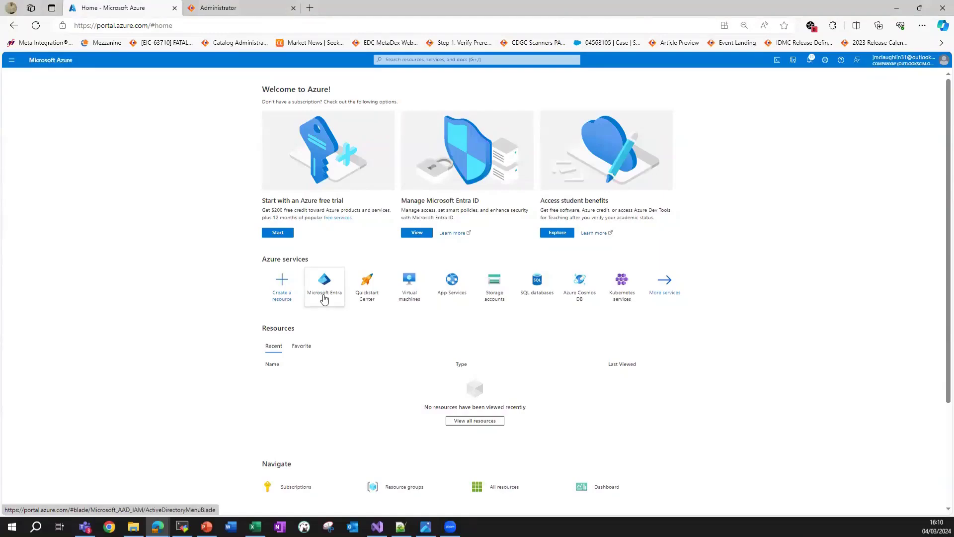
Open the CompanyAY tenant's Users list in Microsoft Entra ID and show the New user options.
{"action": "left_click", "coordinate": [326, 296]}
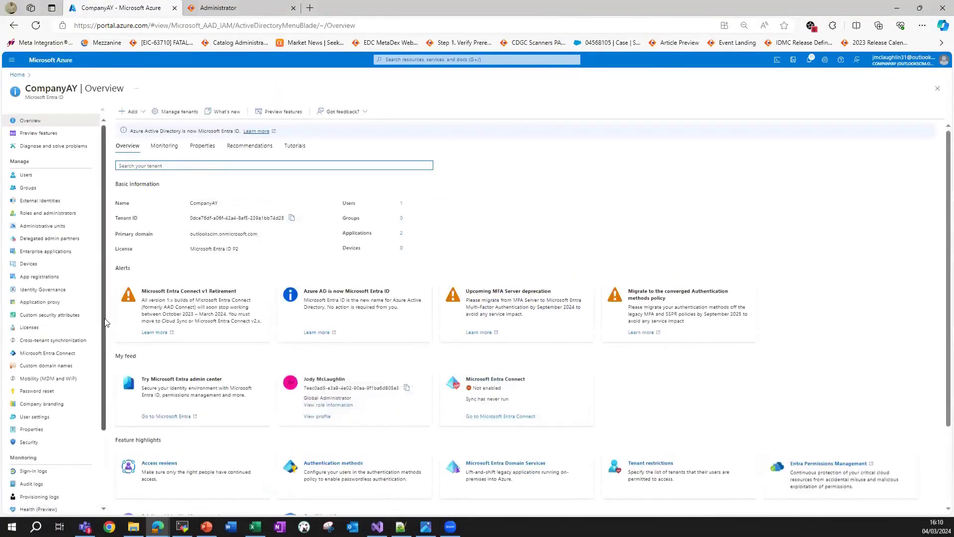
{"action": "left_click_drag", "start_coordinate": [105, 322], "coordinate": [105, 336]}
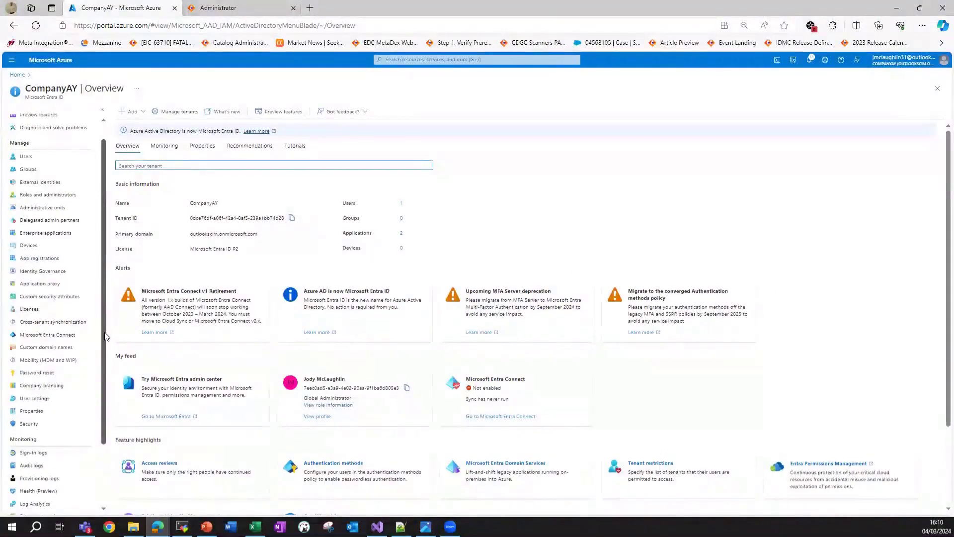
{"action": "left_click", "coordinate": [45, 161]}
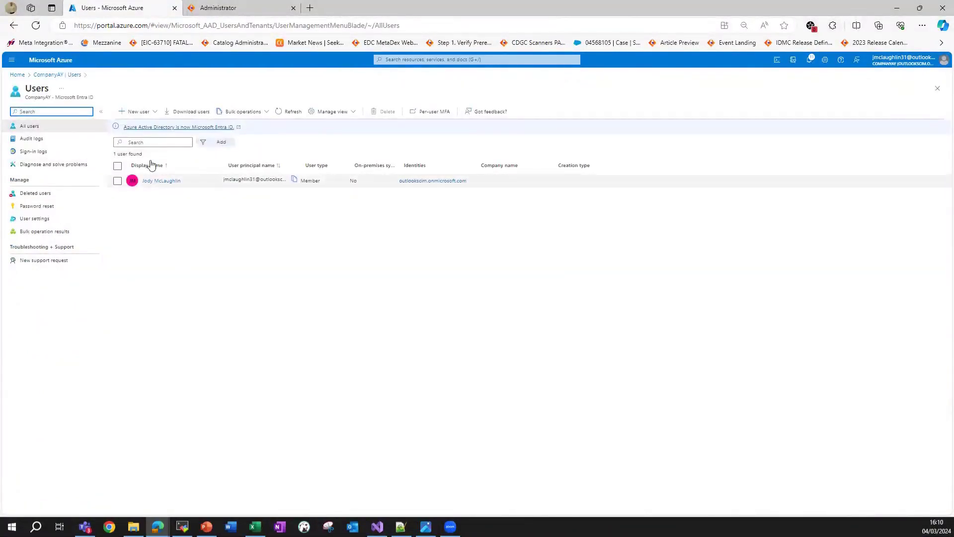
{"action": "left_click", "coordinate": [155, 112]}
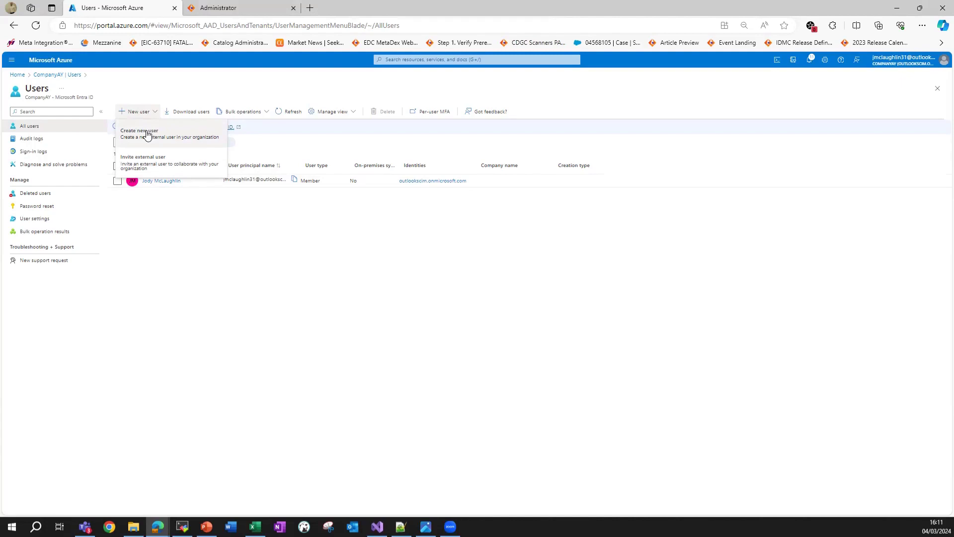
Start a new internal user with principal name admin and a manually set password.
{"action": "left_click", "coordinate": [147, 133]}
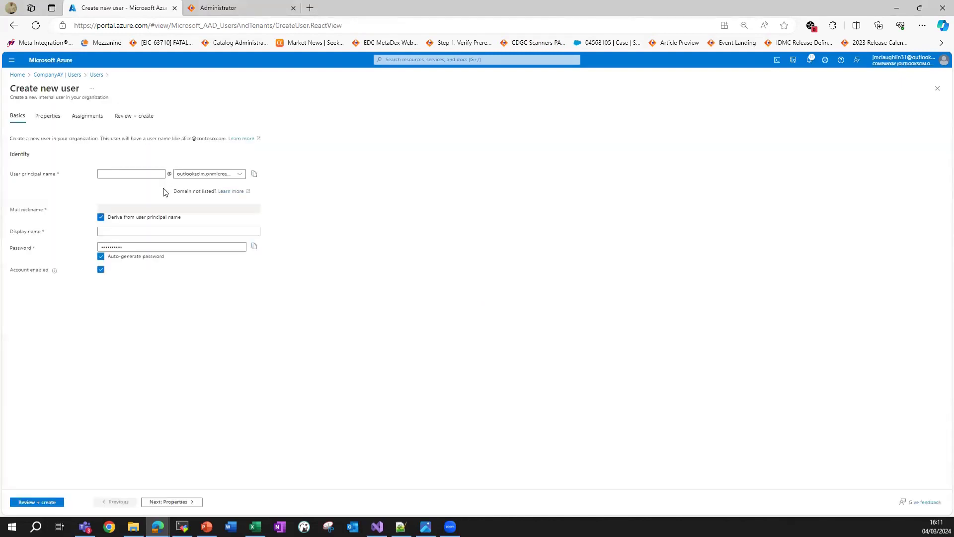
{"action": "left_click", "coordinate": [135, 172]}
{"action": "left_click", "coordinate": [114, 232]}
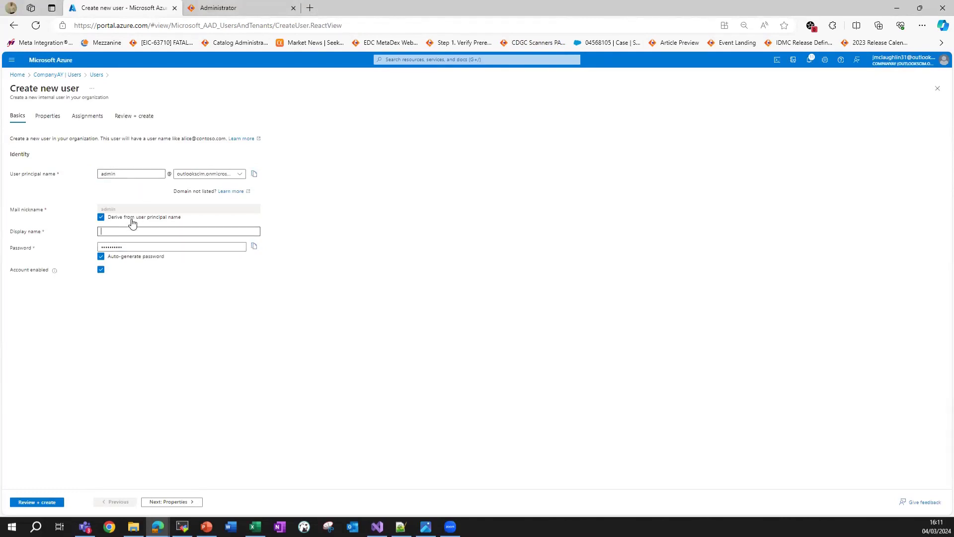
{"action": "left_click", "coordinate": [110, 246]}
{"action": "key", "text": "ctrl+a"}
{"action": "key", "text": "BackSpace"}
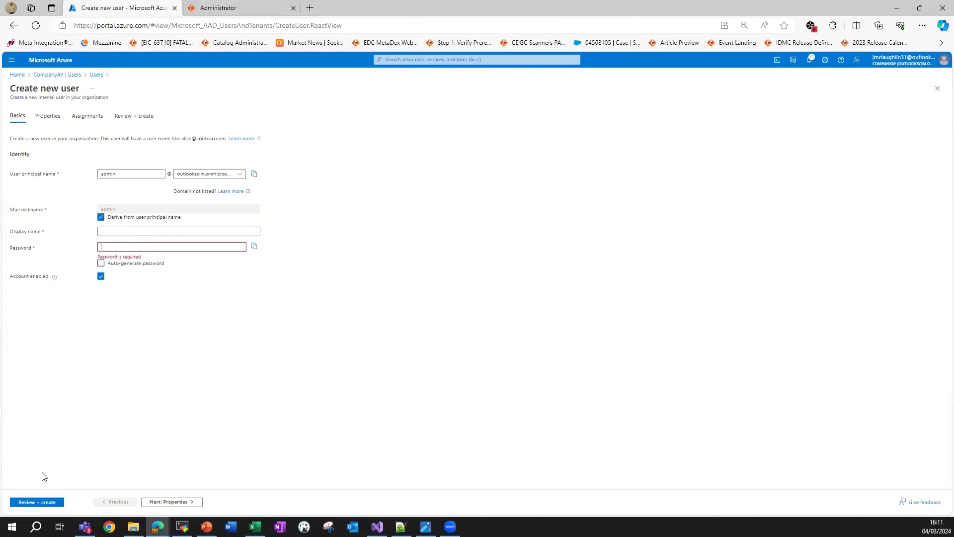
{"action": "type", "text": "Passw0rd"}
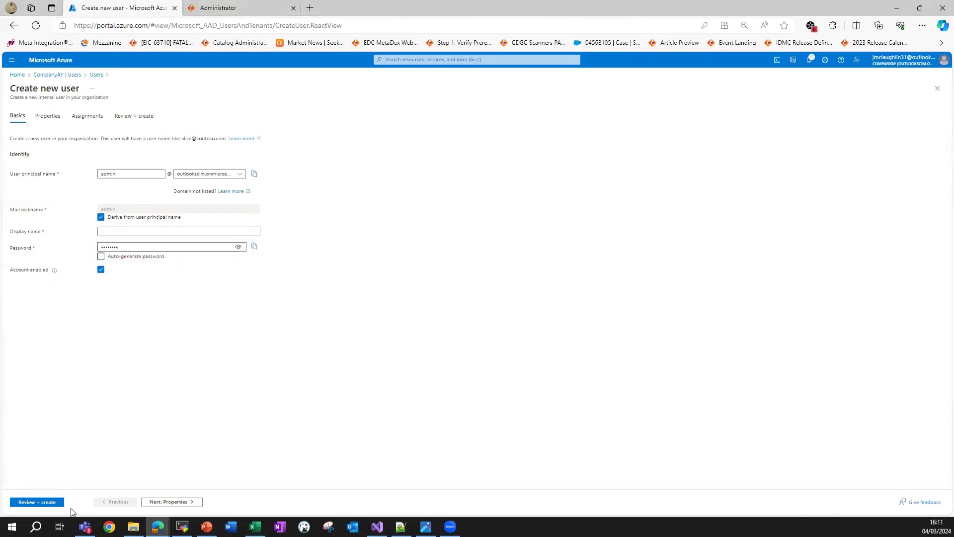
Correct the display name to admin, review the details, and create the user.
{"action": "left_click", "coordinate": [54, 502]}
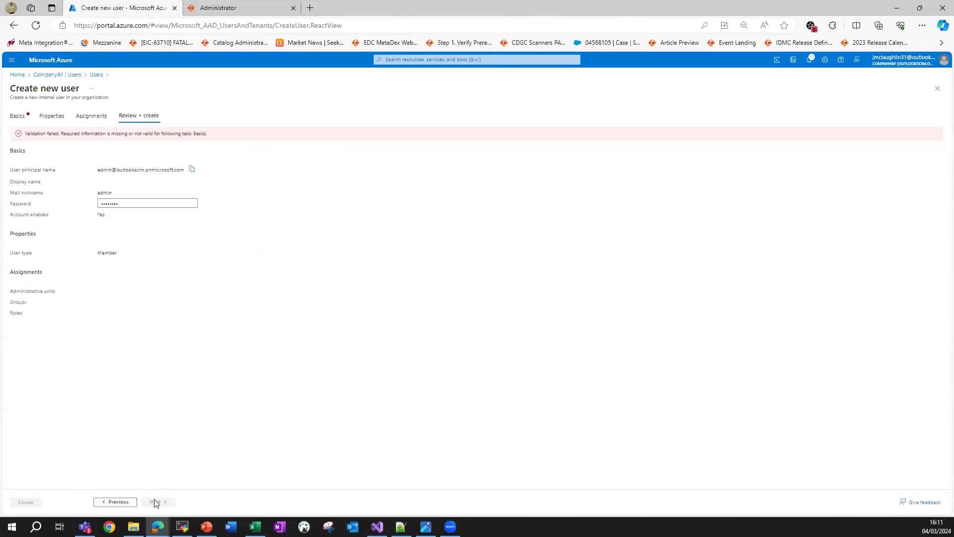
{"action": "left_click", "coordinate": [21, 117]}
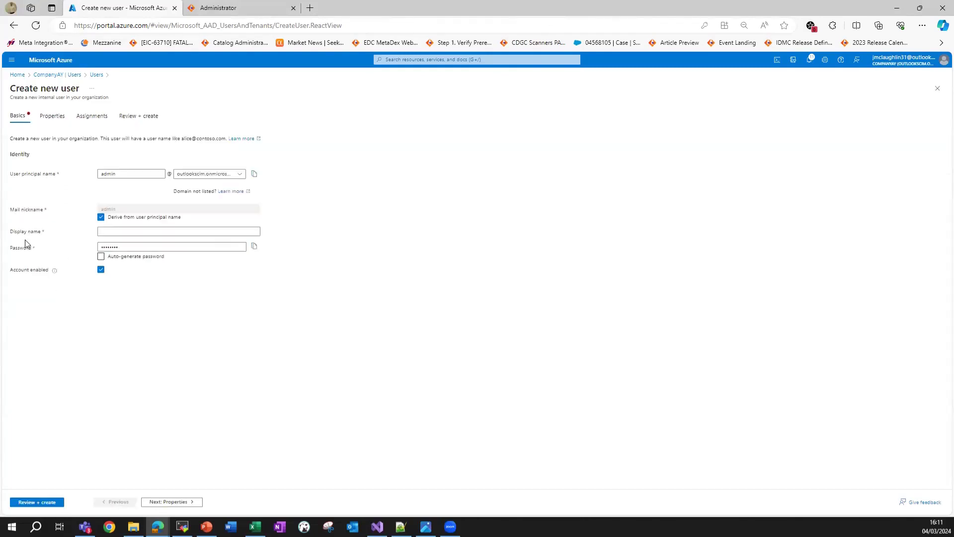
{"action": "left_click", "coordinate": [142, 231]}
{"action": "type", "text": "admin"}
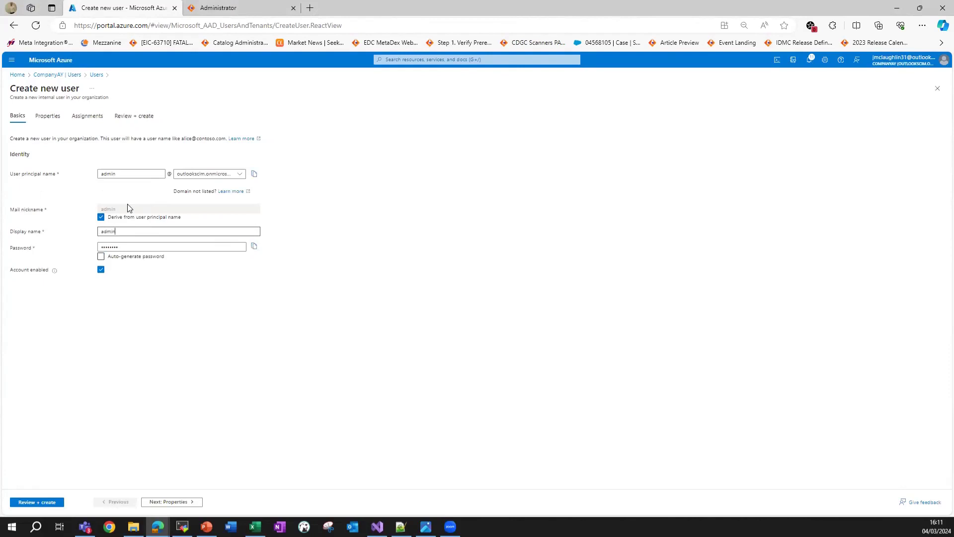
{"action": "double_click", "coordinate": [143, 233]}
{"action": "left_click", "coordinate": [223, 344]}
{"action": "left_click", "coordinate": [36, 502]}
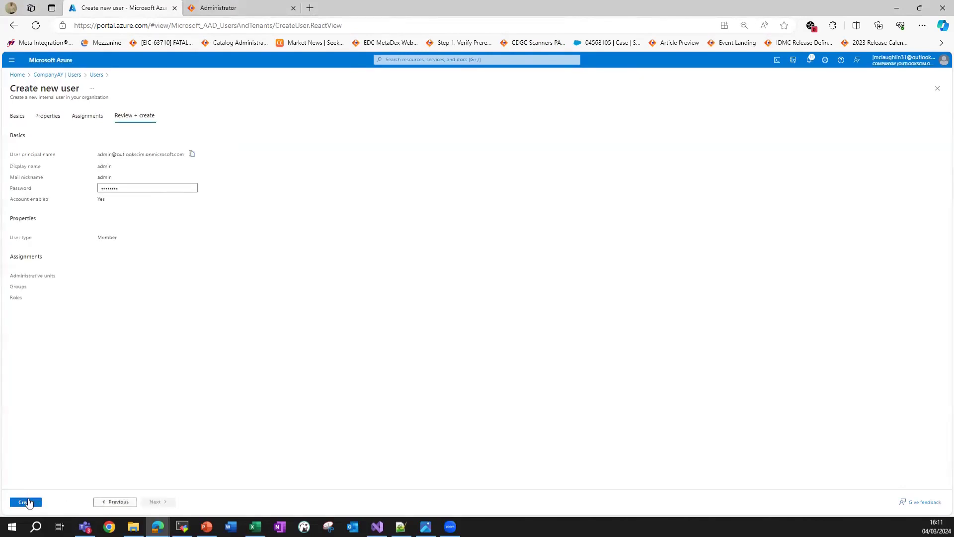
{"action": "left_click", "coordinate": [29, 503]}
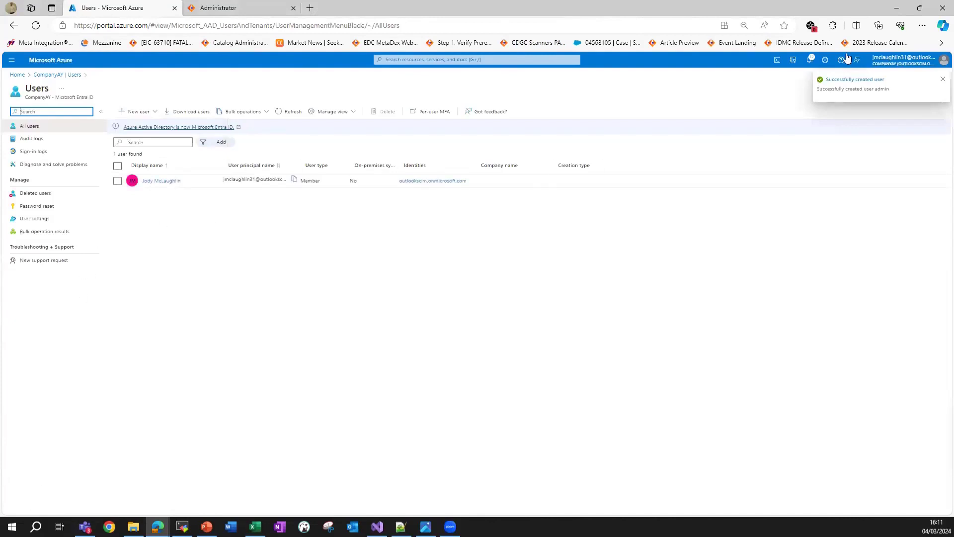
Dismiss the success notice, refresh the Users list, and begin another new user.
{"action": "left_click", "coordinate": [940, 80]}
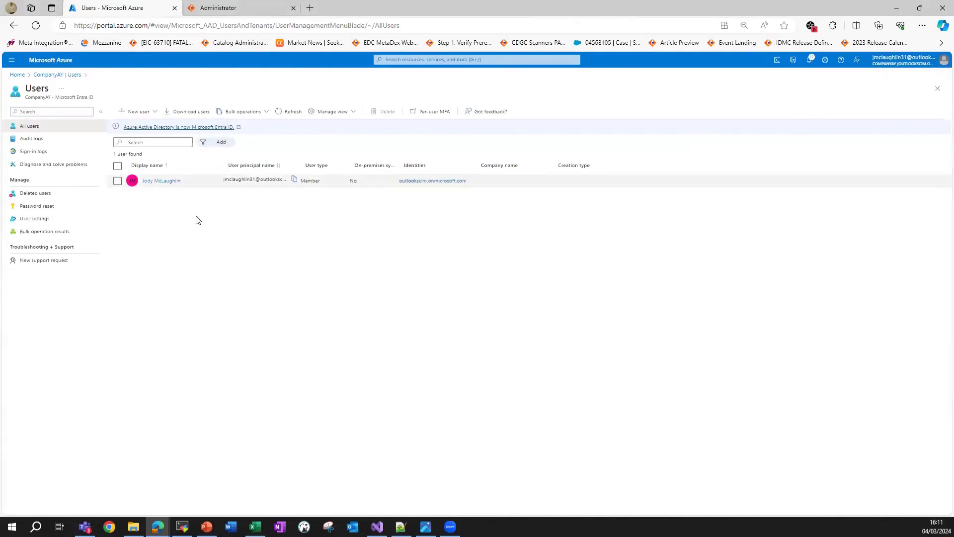
{"action": "left_click", "coordinate": [298, 114]}
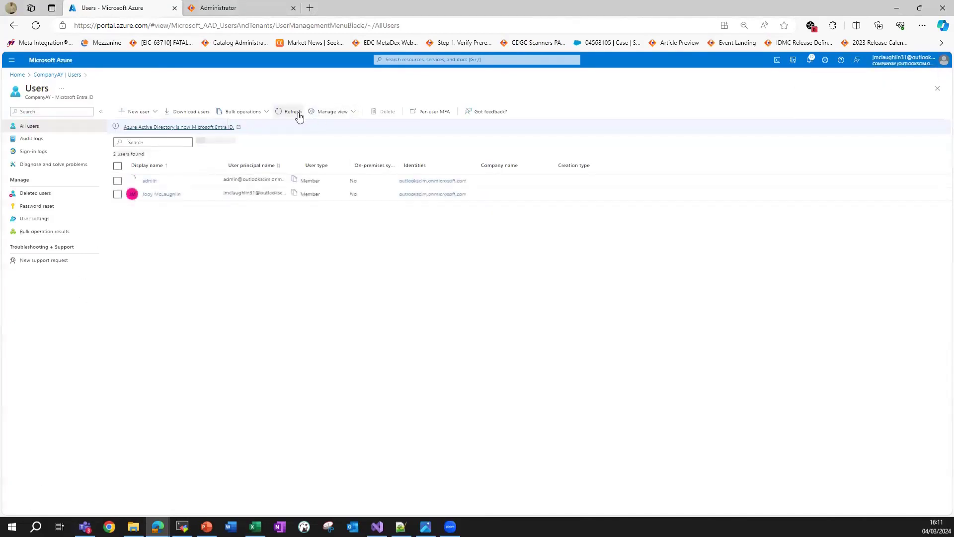
{"action": "left_click", "coordinate": [147, 112]}
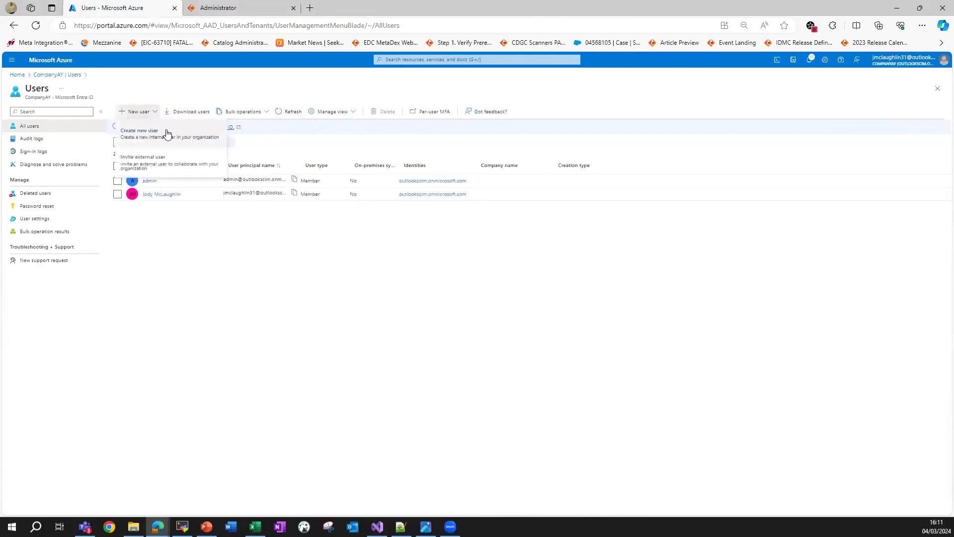
{"action": "left_click", "coordinate": [167, 133]}
Enter governanceuser as both the user principal name and display name.
{"action": "left_click", "coordinate": [157, 173]}
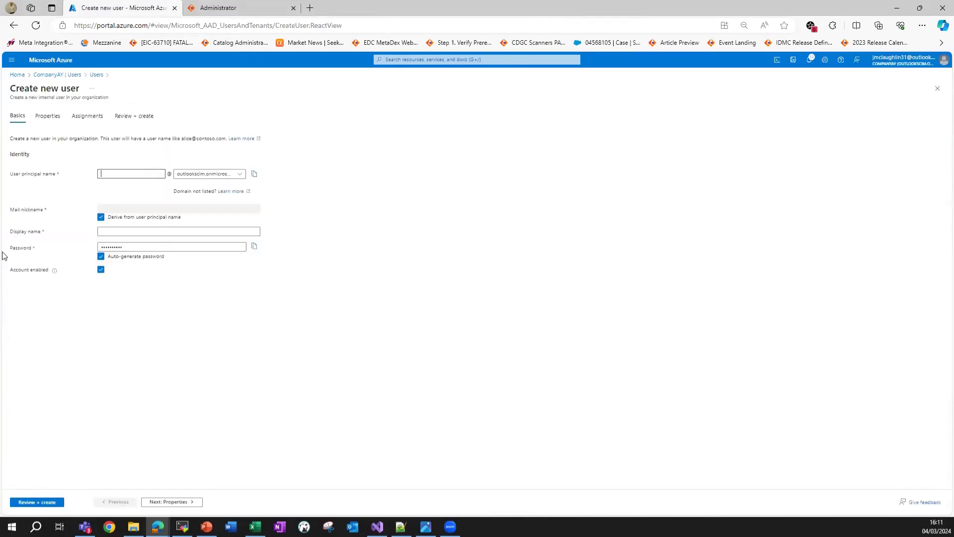
{"action": "type", "text": "governanceuser"}
{"action": "key", "text": "BackSpace"}
{"action": "type", "text": "r"}
{"action": "key", "text": "ctrl+a"}
{"action": "key", "text": "ctrl+c"}
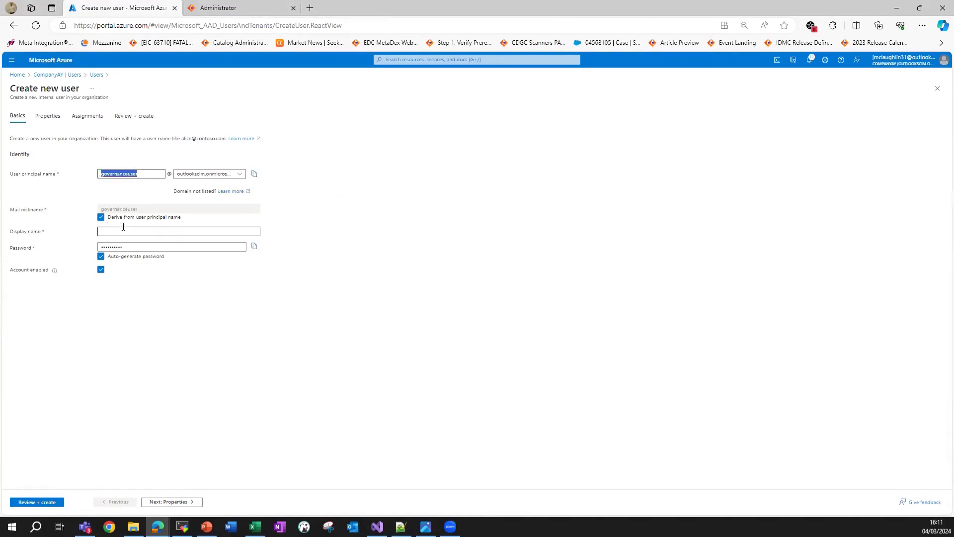
{"action": "left_click", "coordinate": [128, 231]}
{"action": "key", "text": "ctrl+v"}
Set a manual password and create the governanceuser account.
{"action": "left_click", "coordinate": [101, 256]}
{"action": "left_click", "coordinate": [136, 247]}
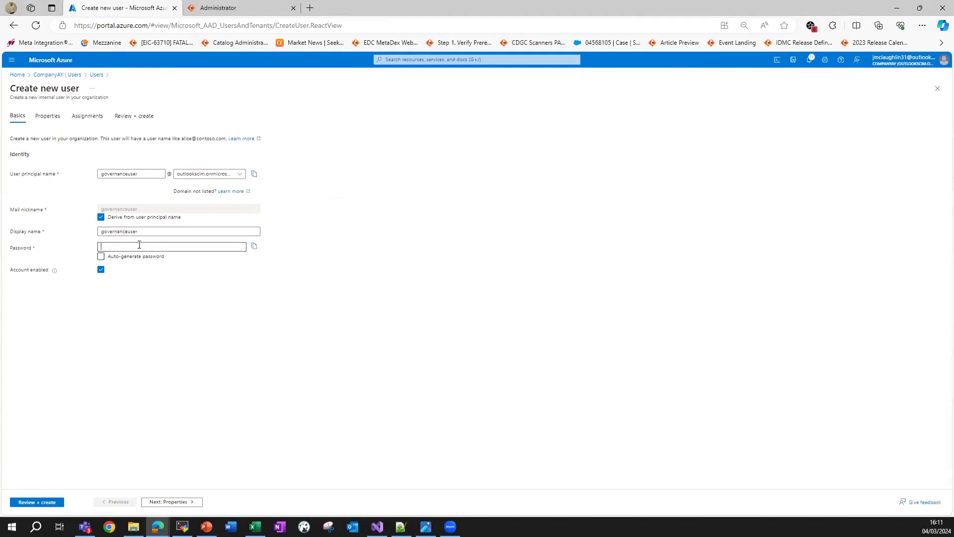
{"action": "type", "text": "*****"}
{"action": "left_click", "coordinate": [51, 502]}
{"action": "left_click", "coordinate": [28, 502]}
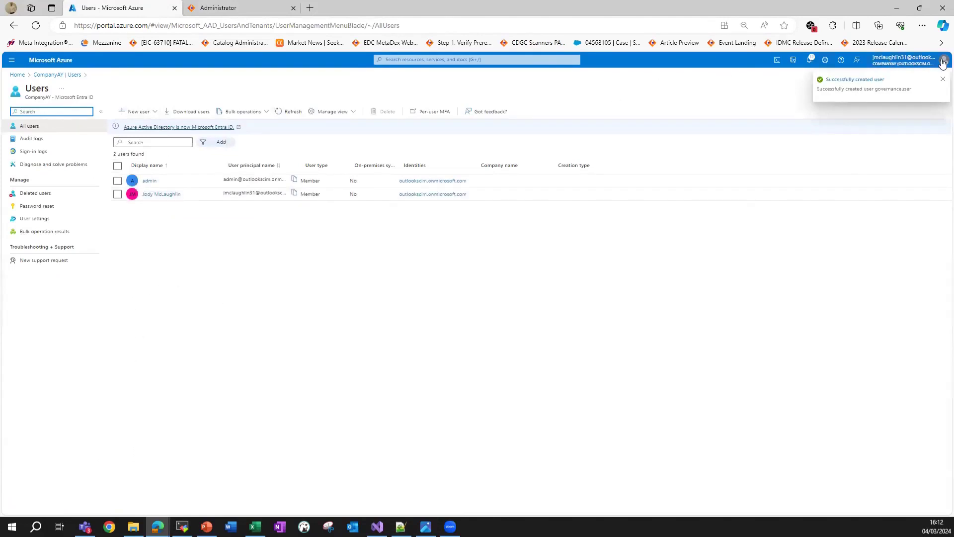
Refresh the Users list, then start a new group under Microsoft Entra ID Groups.
{"action": "left_click", "coordinate": [943, 79]}
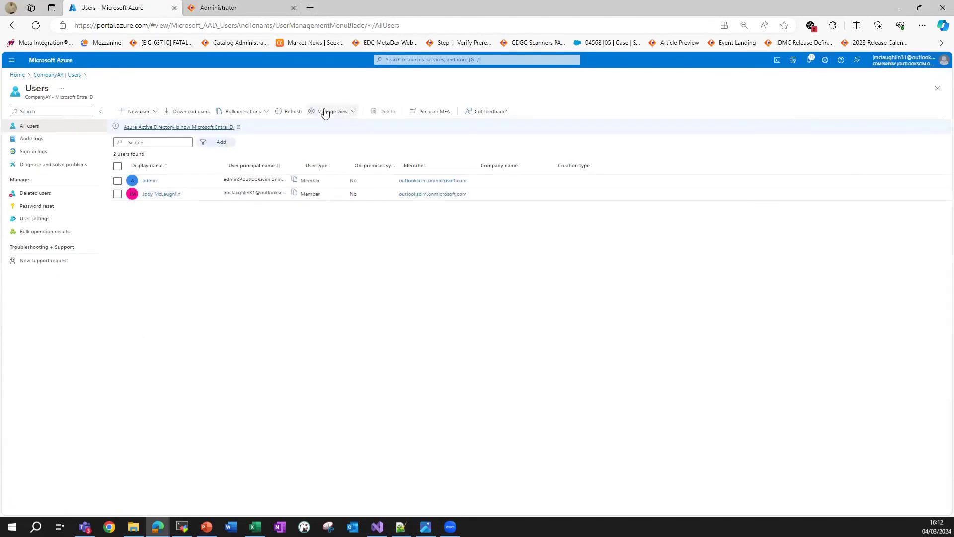
{"action": "left_click", "coordinate": [293, 114]}
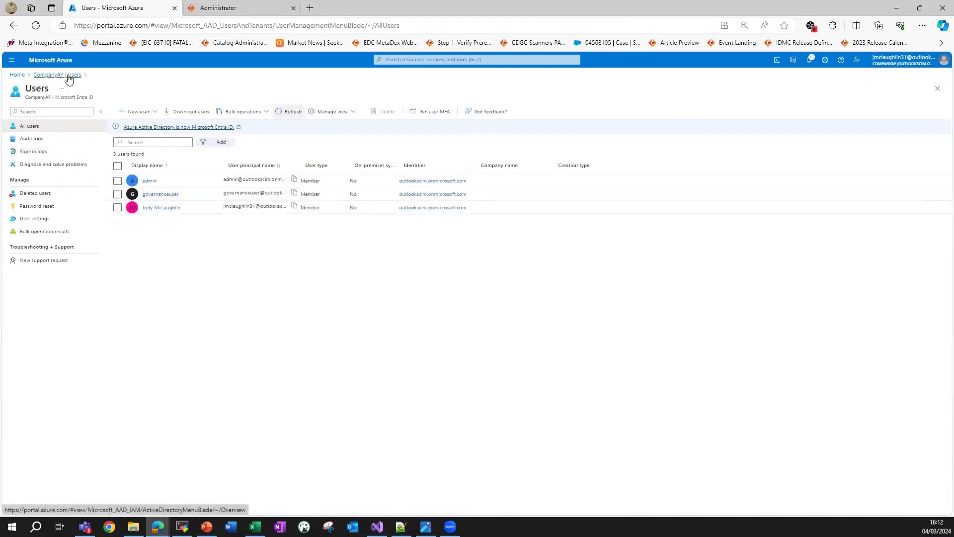
{"action": "left_click", "coordinate": [21, 74]}
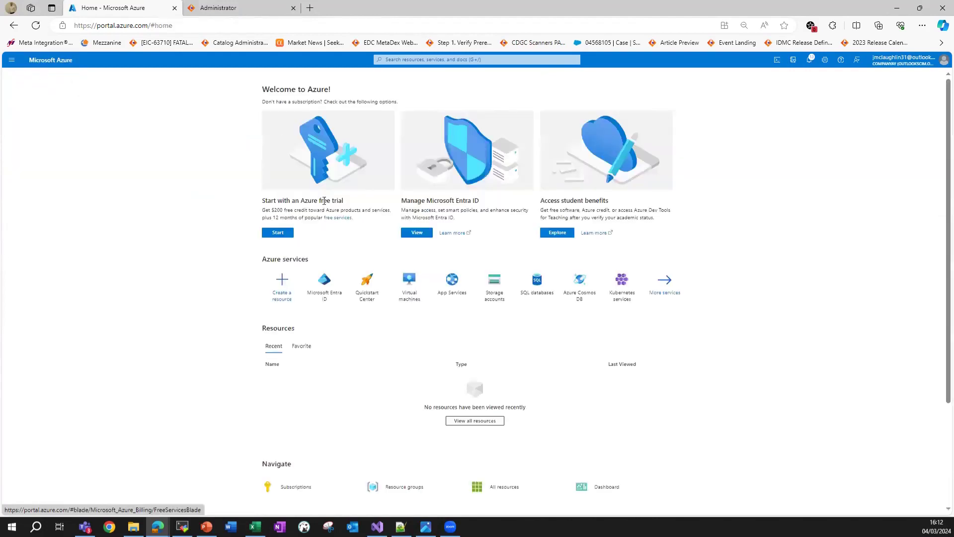
{"action": "left_click", "coordinate": [325, 284]}
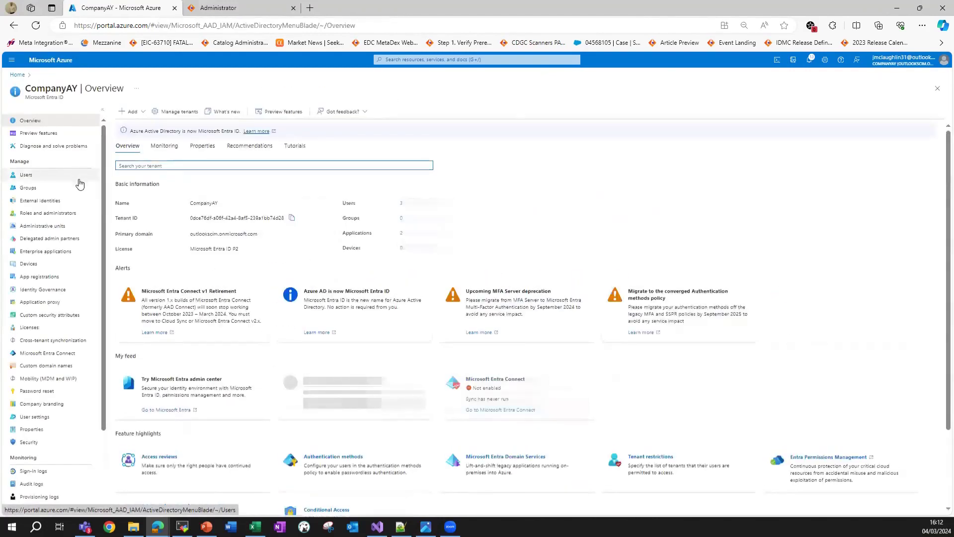
{"action": "left_click", "coordinate": [50, 188]}
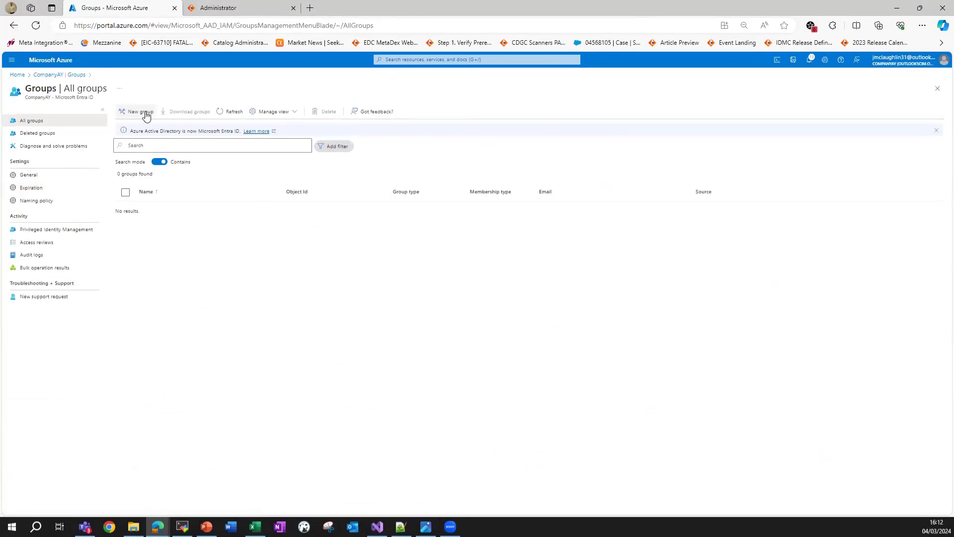
{"action": "left_click", "coordinate": [146, 114]}
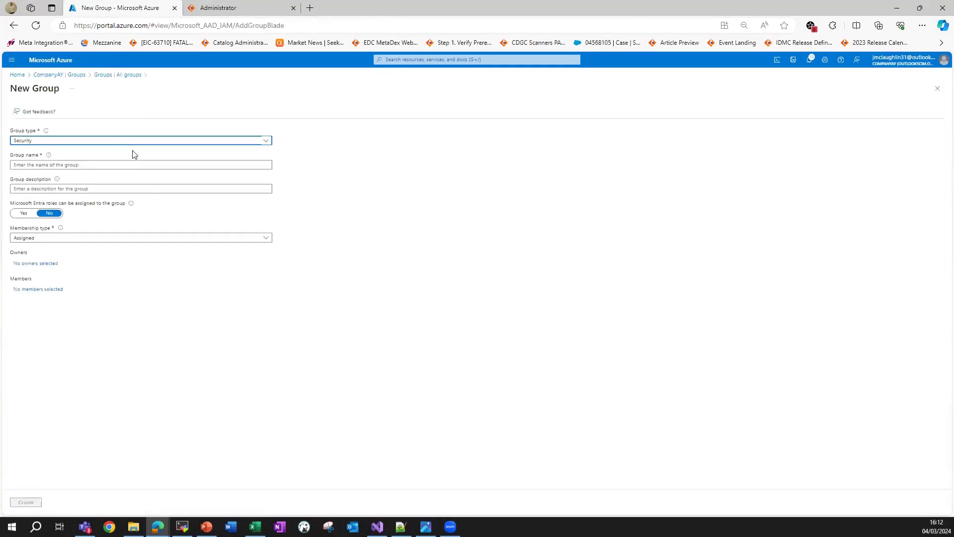
Name the group Administrators, add one owner and admin as member, and create it.
{"action": "left_click", "coordinate": [117, 166]}
{"action": "type", "text": "Administrators"}
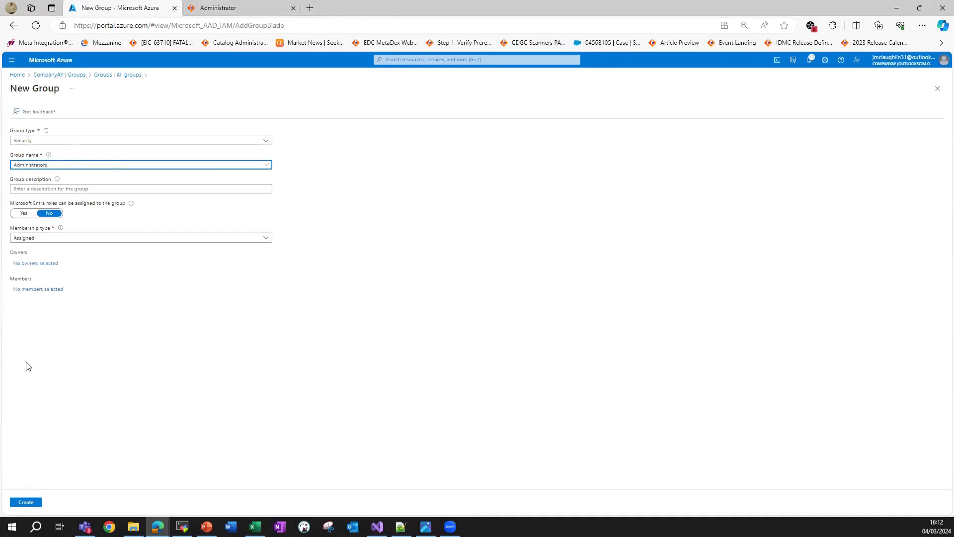
{"action": "left_click", "coordinate": [38, 263]}
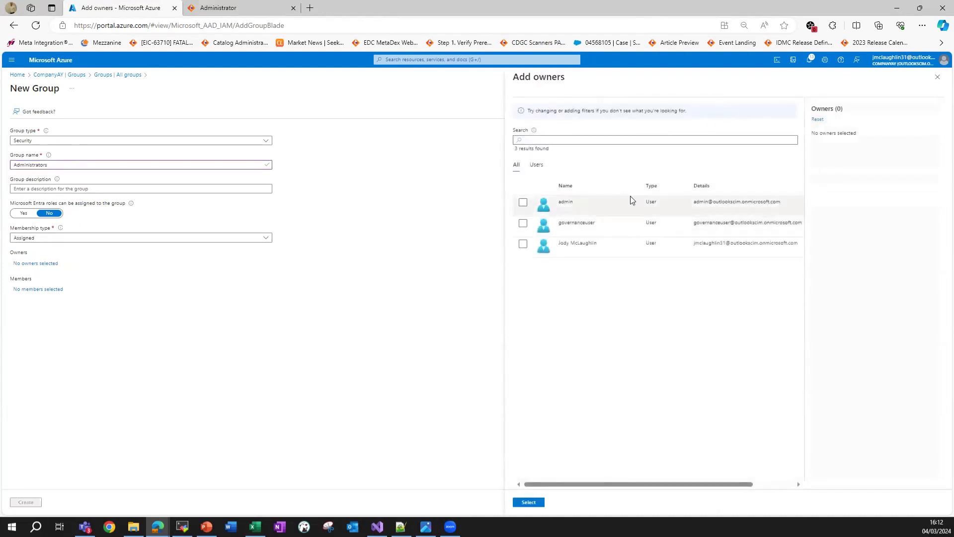
{"action": "left_click", "coordinate": [617, 251]}
{"action": "left_click", "coordinate": [538, 503]}
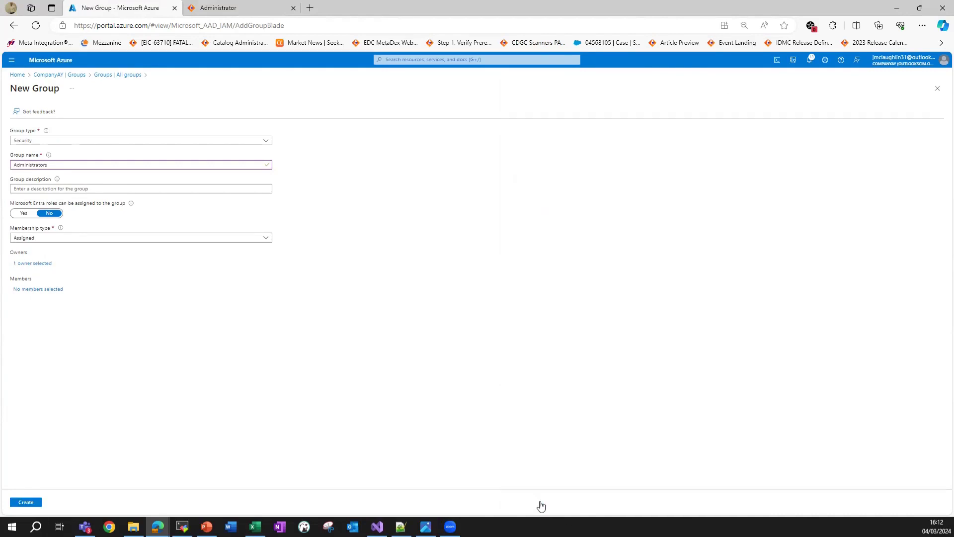
{"action": "left_click", "coordinate": [42, 291]}
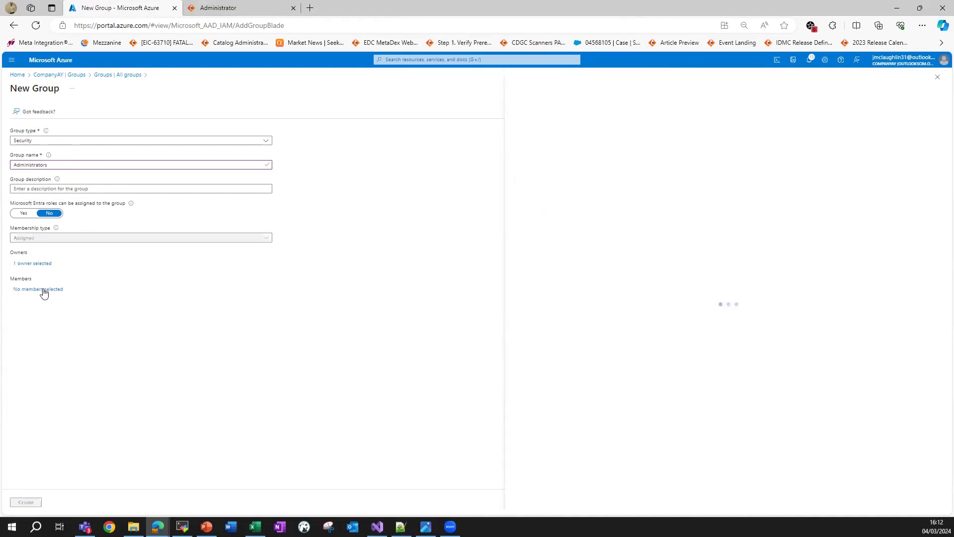
{"action": "left_click", "coordinate": [569, 287]}
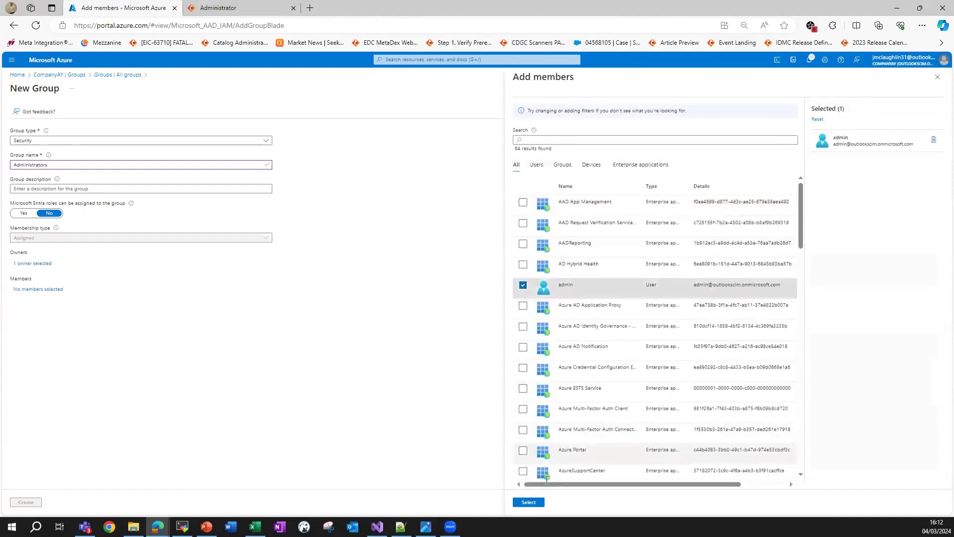
{"action": "left_click", "coordinate": [530, 503]}
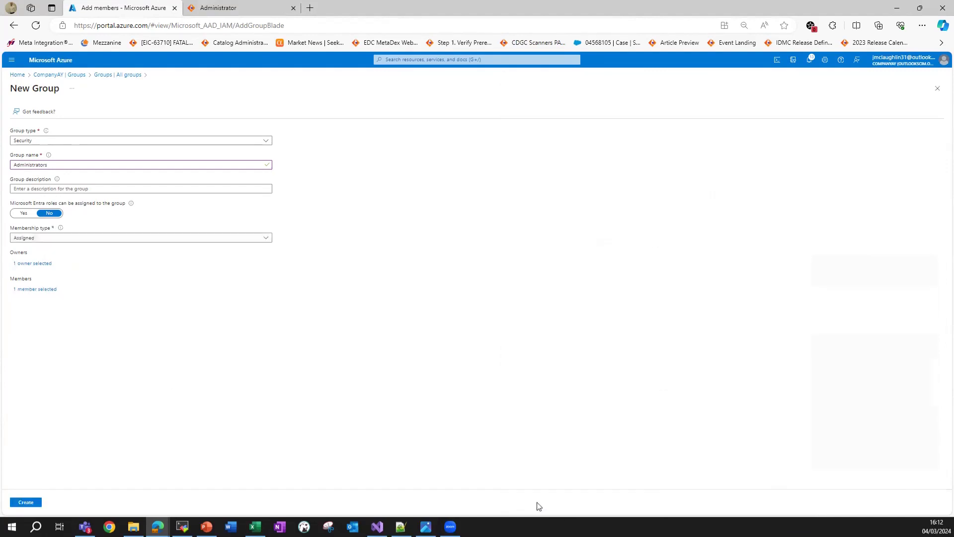
{"action": "left_click", "coordinate": [34, 503]}
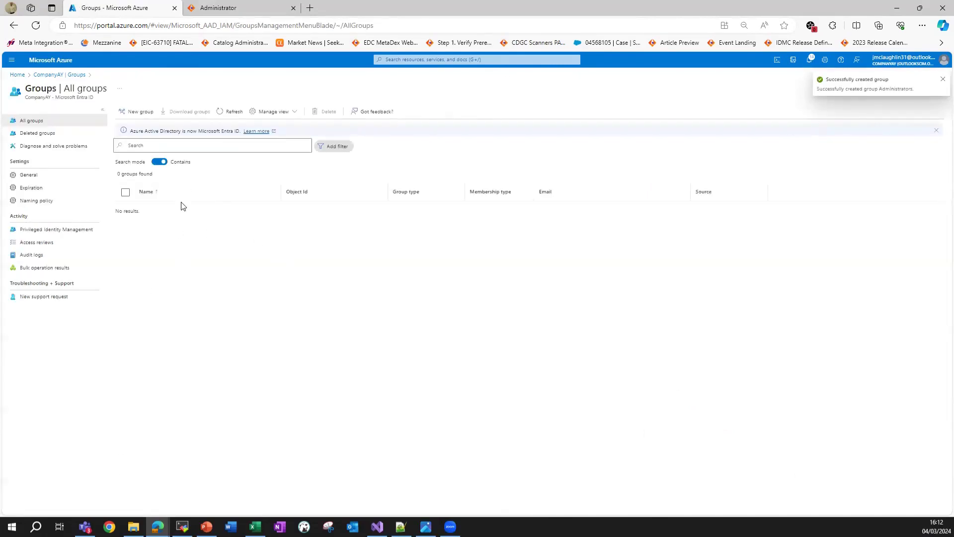
Start a new group named IDMC Users with Assigned membership and one owner.
{"action": "left_click", "coordinate": [216, 118]}
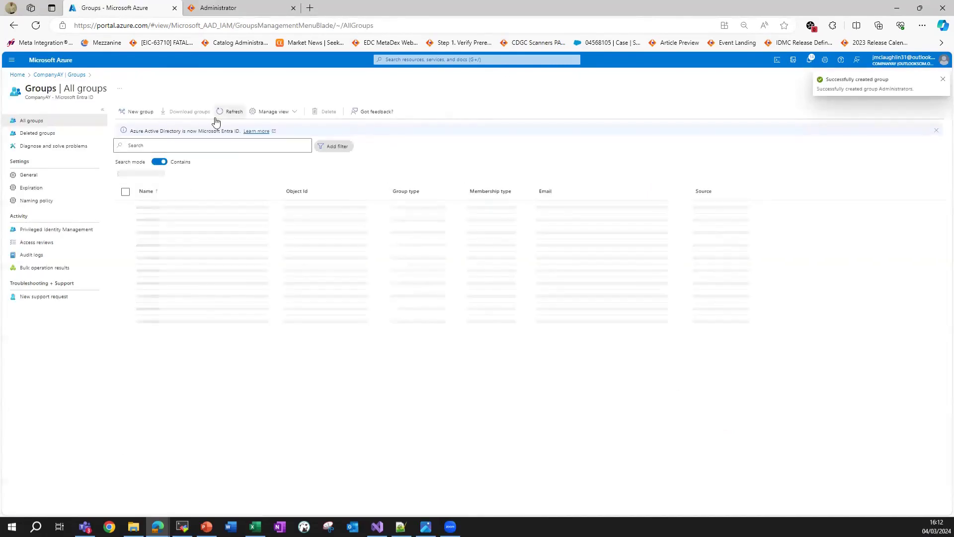
{"action": "left_click", "coordinate": [136, 113]}
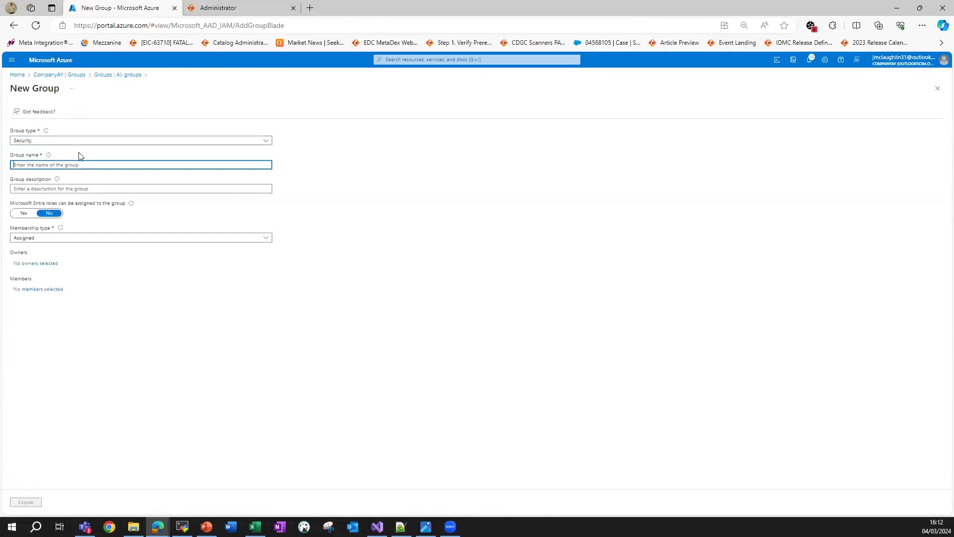
{"action": "type", "text": "IDMC Users"}
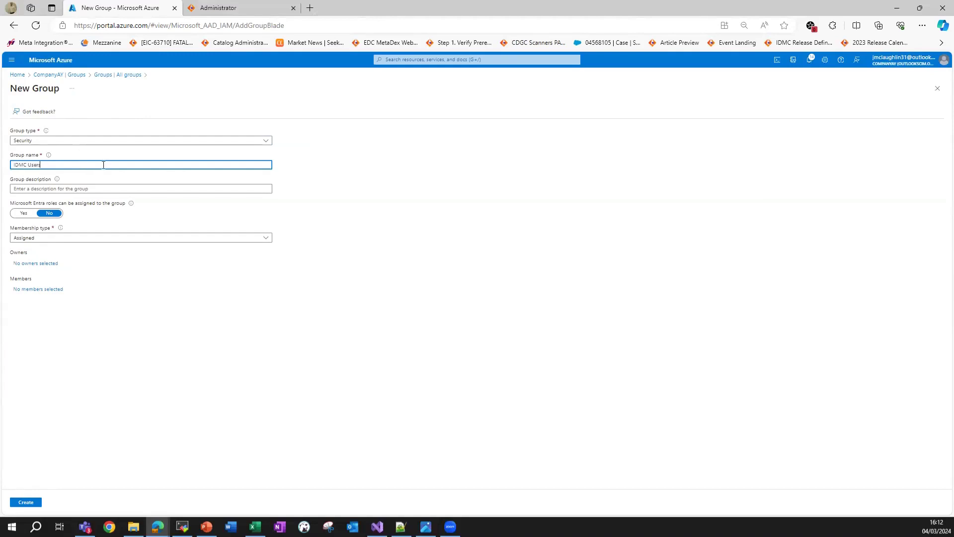
{"action": "left_click", "coordinate": [49, 239]}
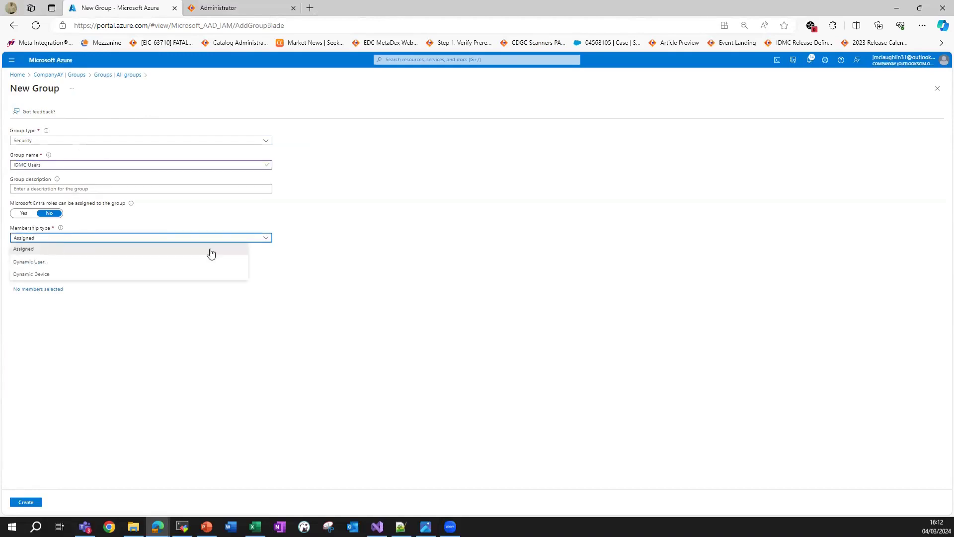
{"action": "left_click", "coordinate": [211, 254]}
{"action": "left_click", "coordinate": [26, 263]}
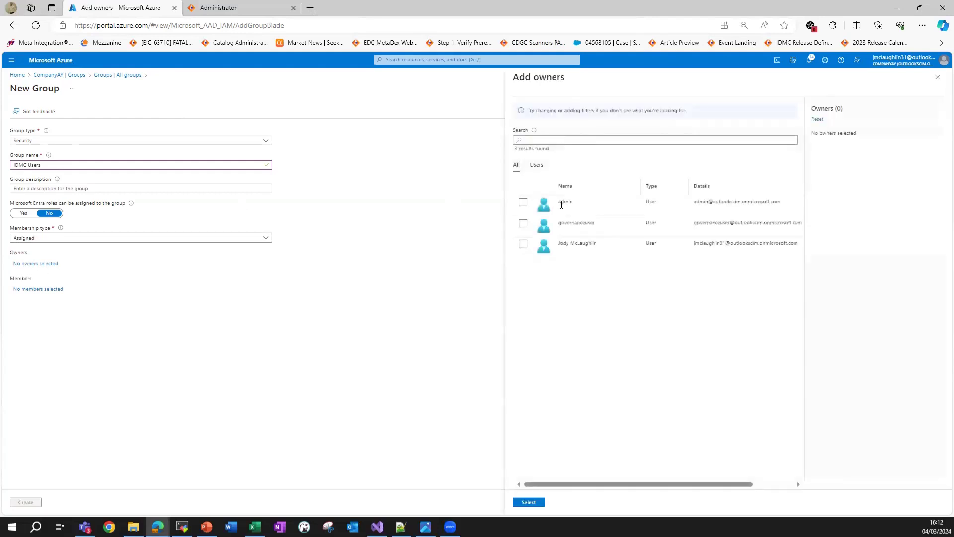
{"action": "left_click", "coordinate": [576, 243]}
{"action": "left_click", "coordinate": [529, 502]}
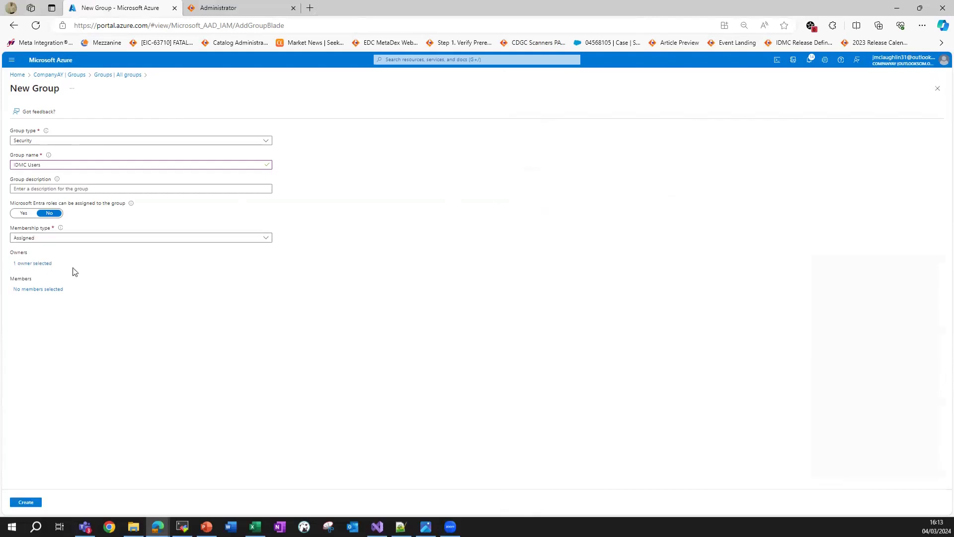
Add governanceuser as the member and create the IDMC Users group.
{"action": "left_click", "coordinate": [44, 291]}
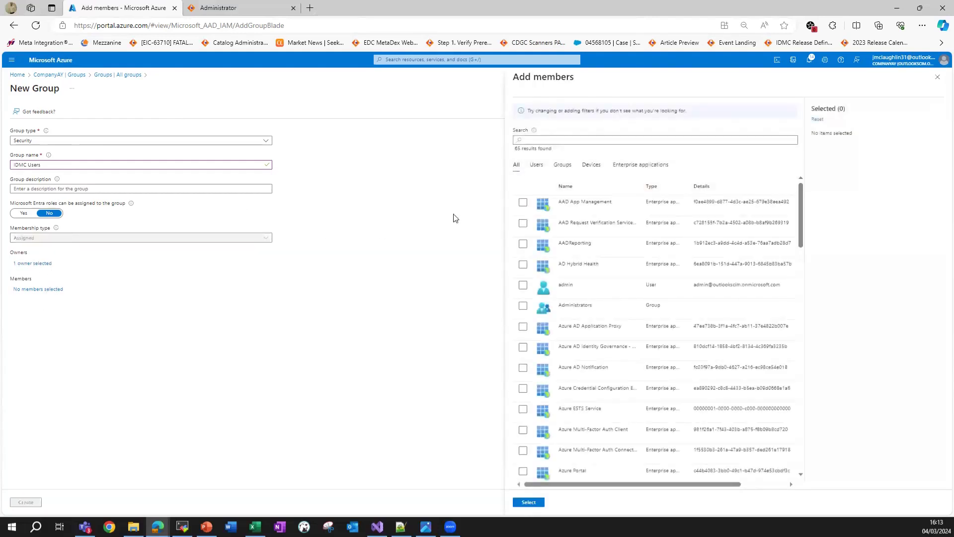
{"action": "left_click", "coordinate": [591, 138]}
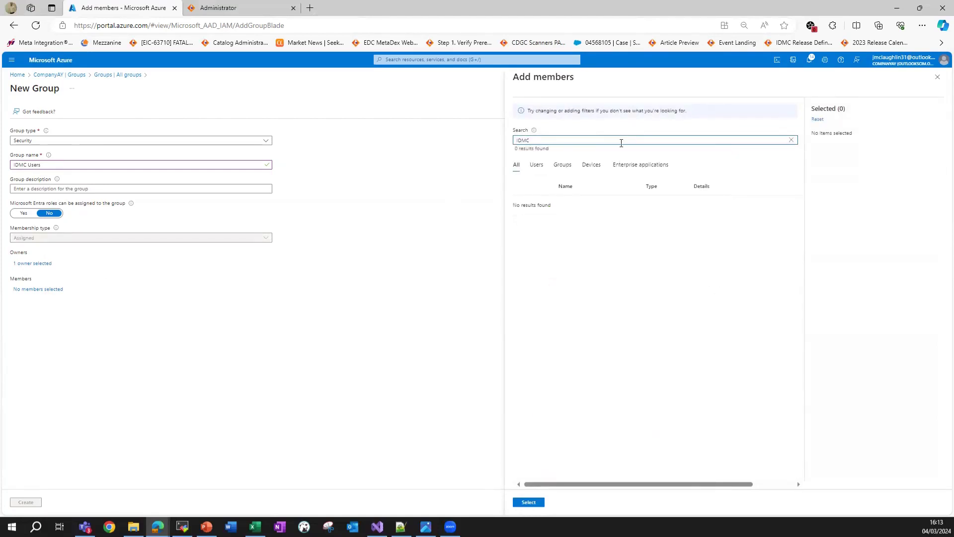
{"action": "key", "text": "ctrl+a"}
{"action": "key", "text": "BackSpace"}
{"action": "type", "text": "govern"}
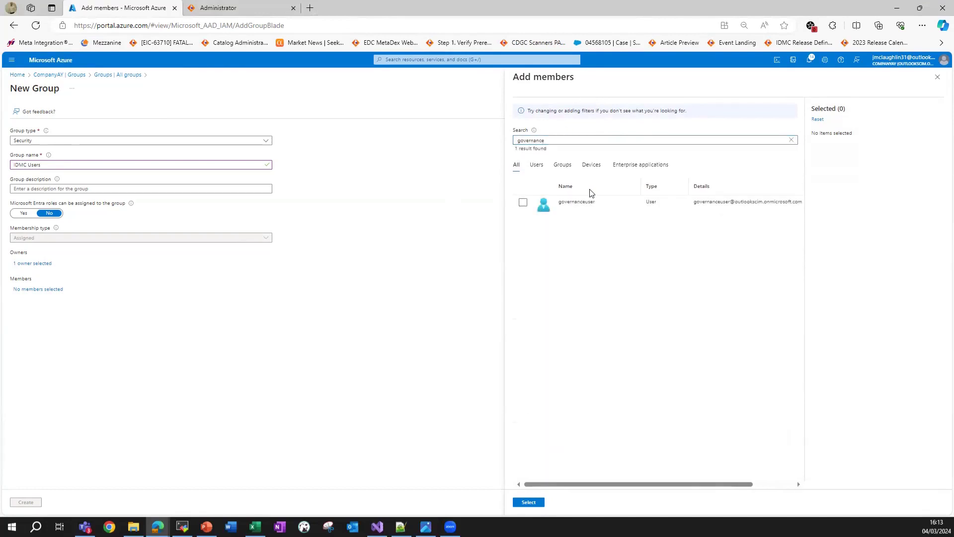
{"action": "left_click", "coordinate": [577, 202]}
{"action": "left_click", "coordinate": [528, 502]}
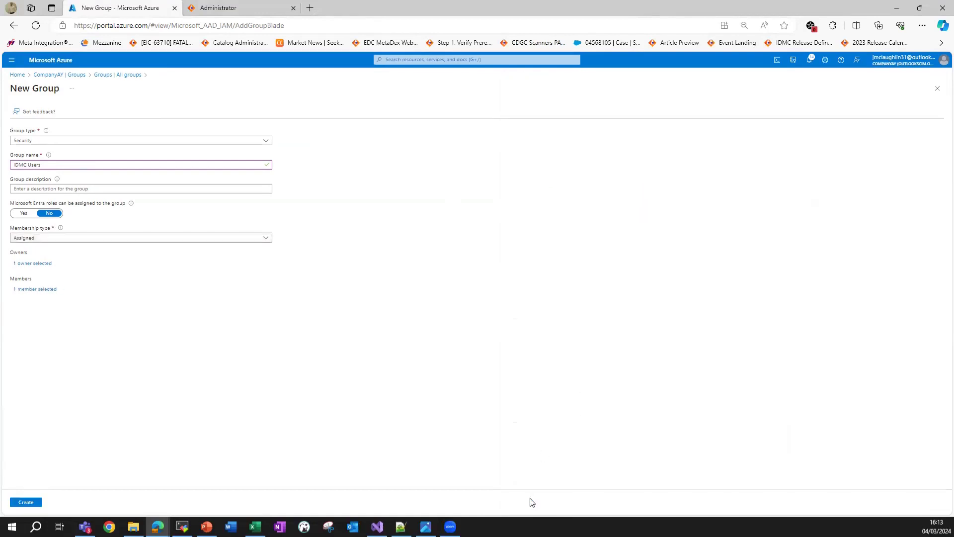
{"action": "left_click", "coordinate": [27, 502]}
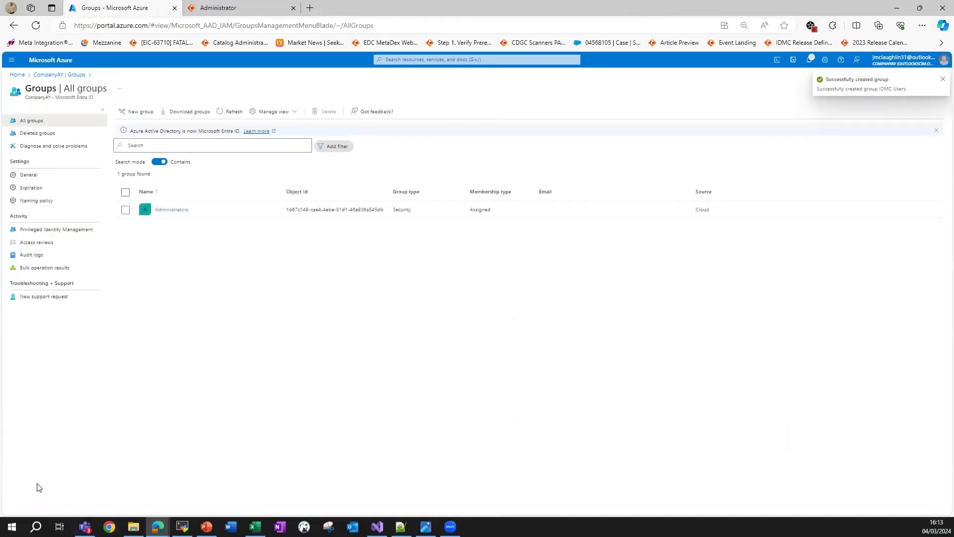
Refresh the groups, then go through Microsoft Entra ID's Enterprise applications to infa_idmc.
{"action": "left_click", "coordinate": [220, 115]}
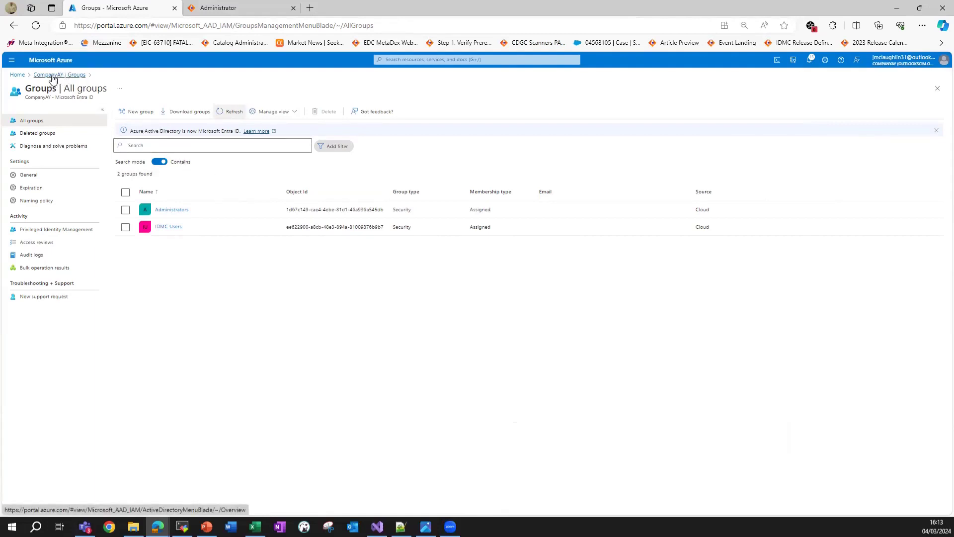
{"action": "left_click", "coordinate": [18, 74]}
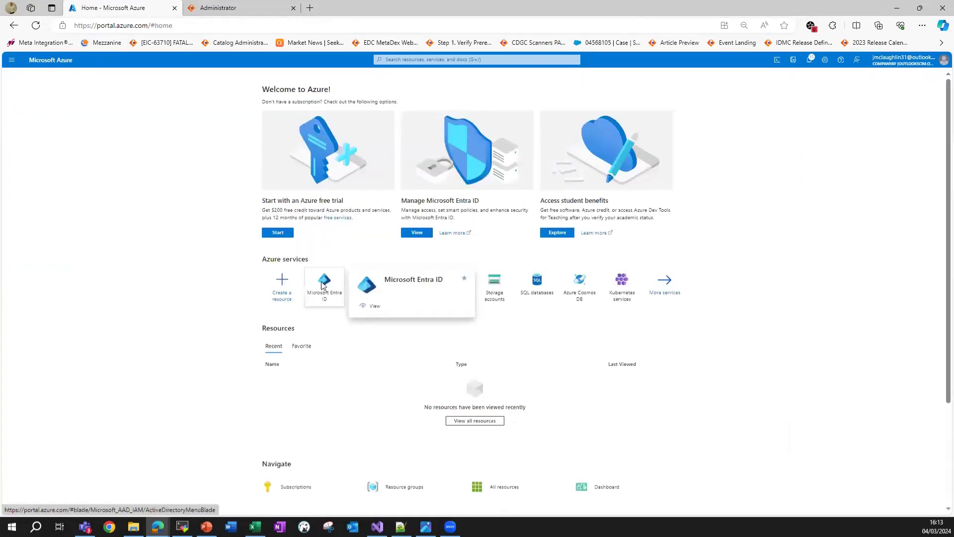
{"action": "left_click", "coordinate": [323, 280]}
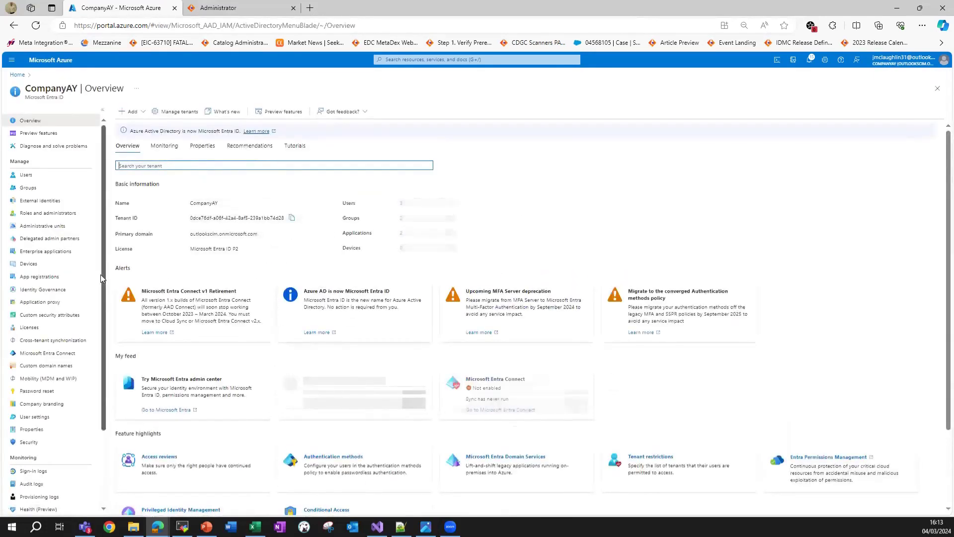
{"action": "left_click", "coordinate": [42, 252]}
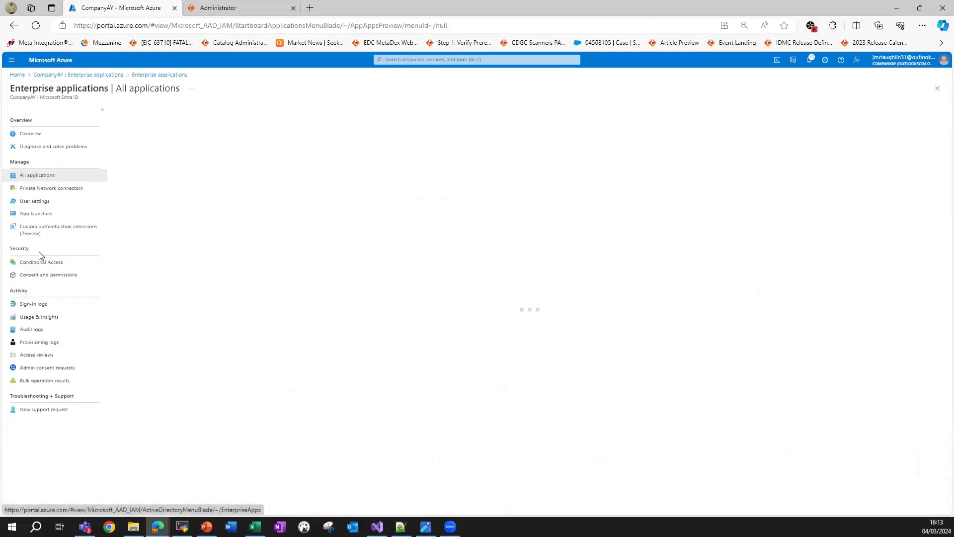
{"action": "left_click", "coordinate": [145, 200]}
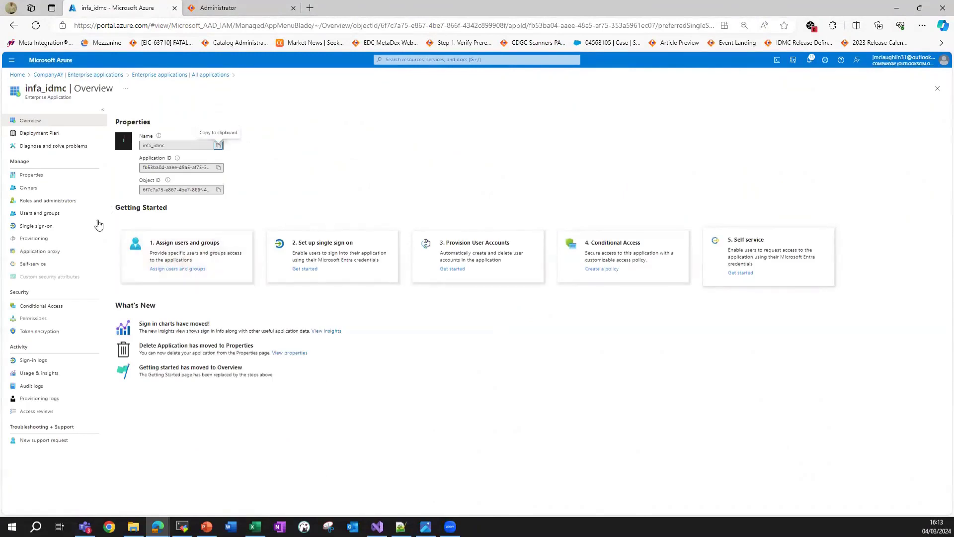
Assign admin, governanceuser, Administrators and IDMC Users to infa_idmc with the User role.
{"action": "left_click", "coordinate": [41, 214]}
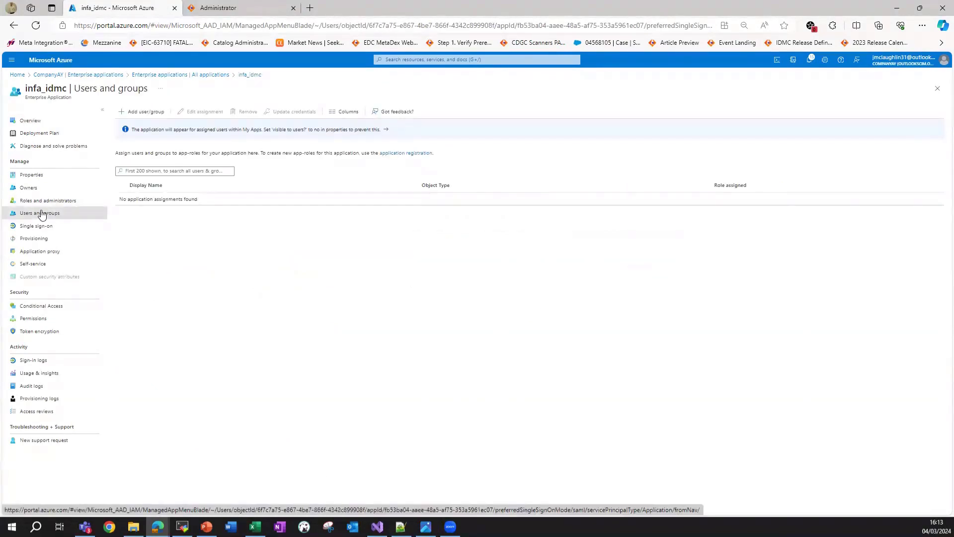
{"action": "left_click", "coordinate": [152, 111]}
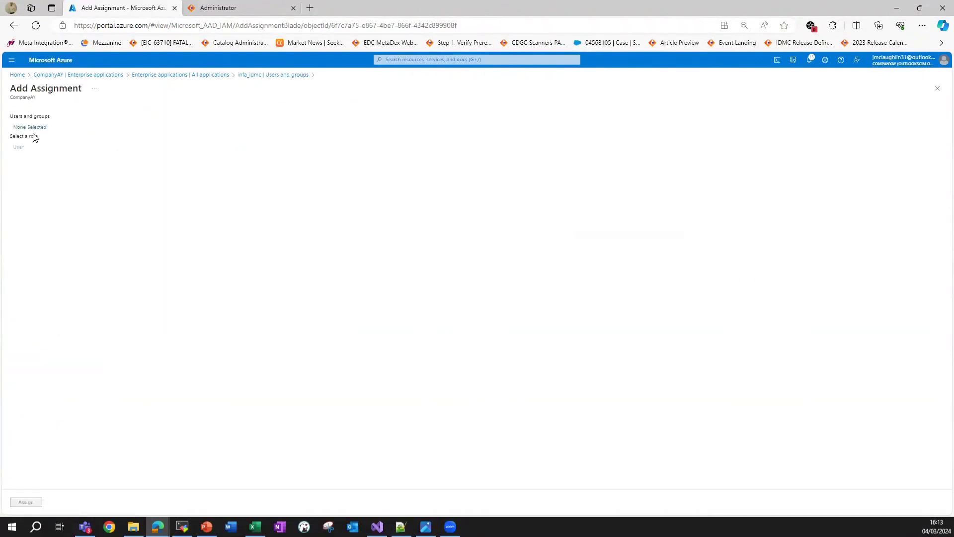
{"action": "left_click", "coordinate": [37, 127]}
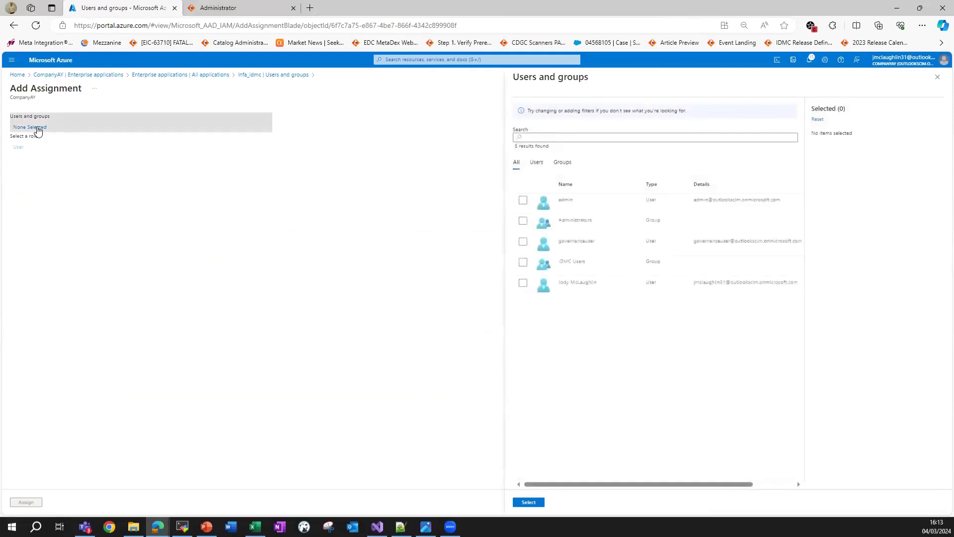
{"action": "left_click", "coordinate": [521, 222]}
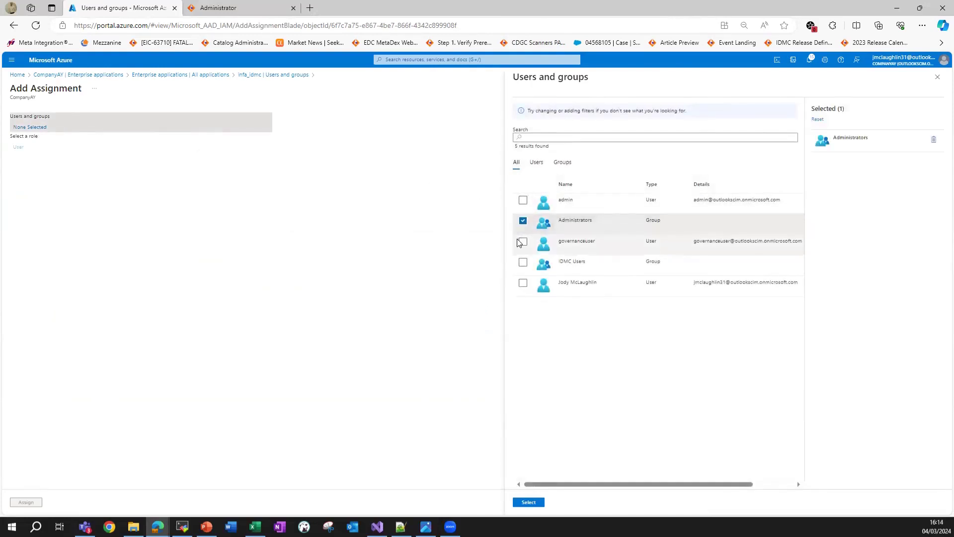
{"action": "left_click", "coordinate": [523, 242]}
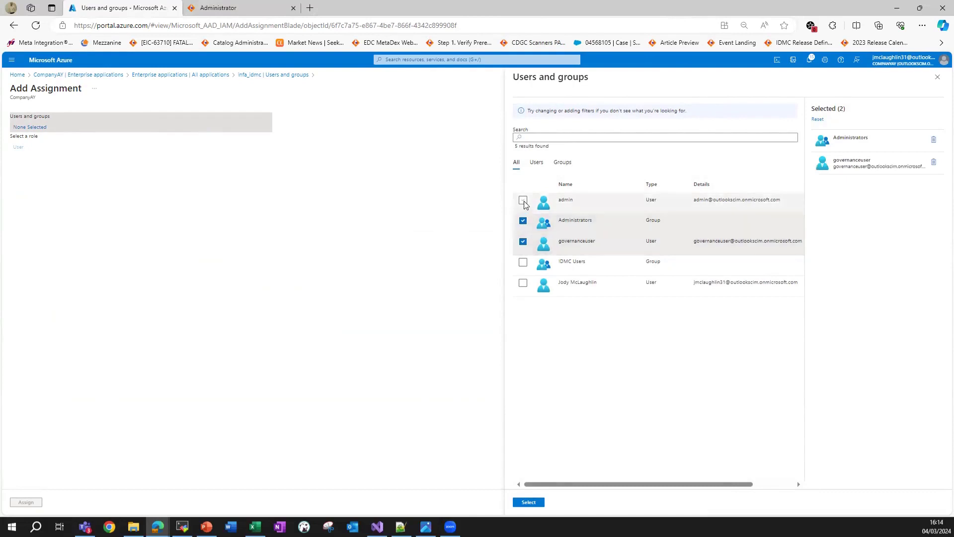
{"action": "left_click", "coordinate": [523, 201]}
{"action": "left_click", "coordinate": [524, 263]}
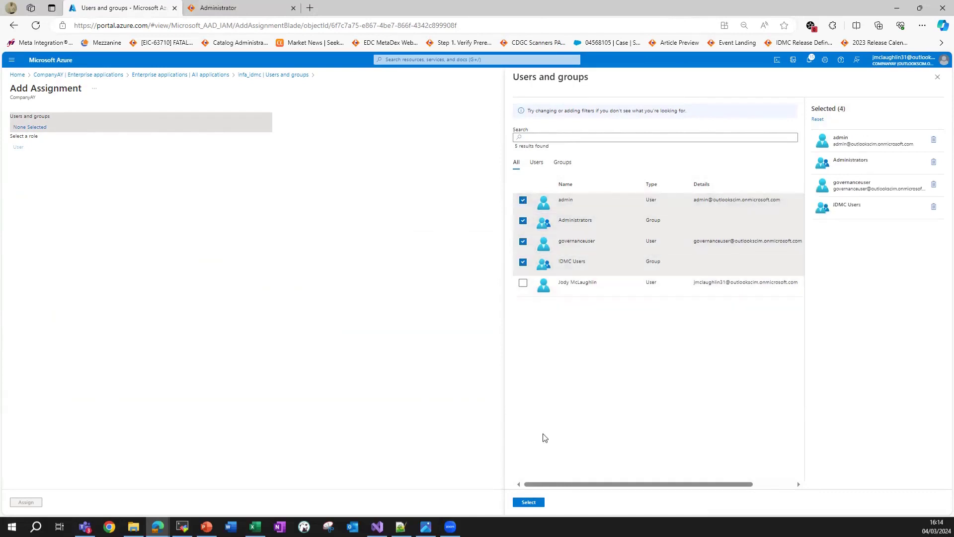
{"action": "left_click", "coordinate": [530, 503]}
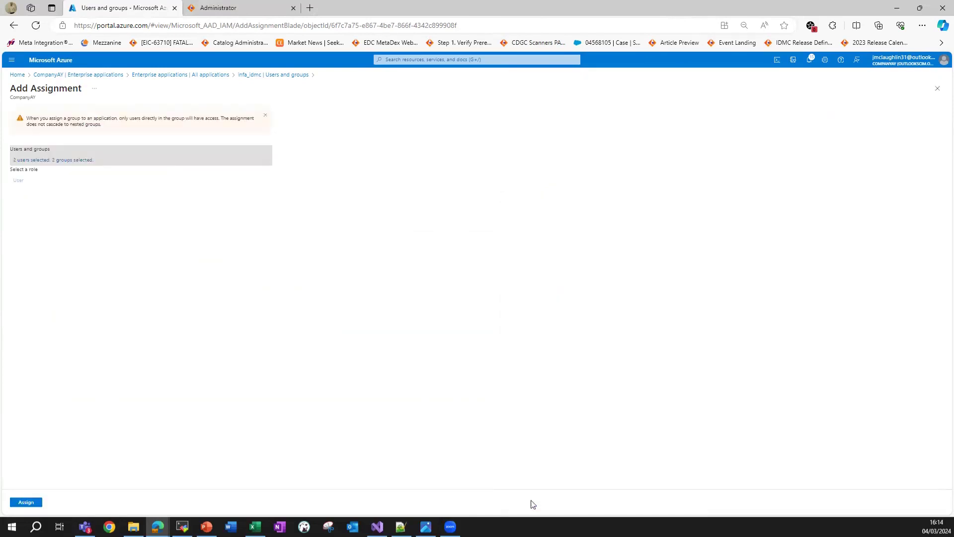
{"action": "left_click", "coordinate": [33, 502]}
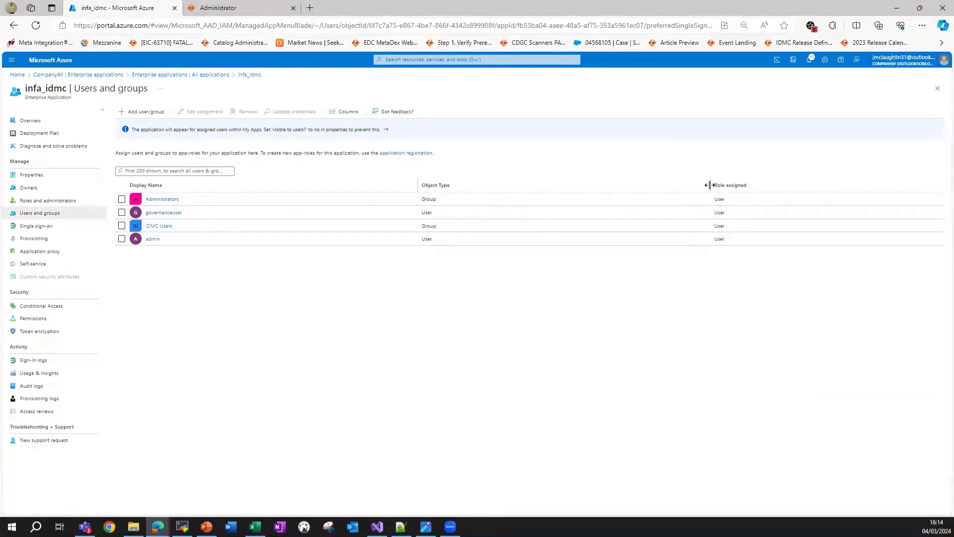
{"action": "left_click_drag", "start_coordinate": [709, 185], "coordinate": [500, 188]}
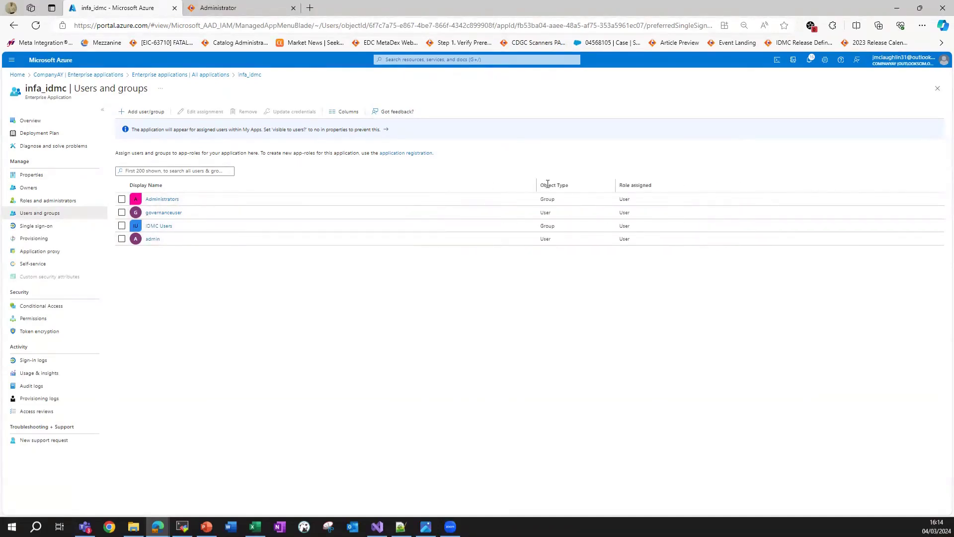
{"action": "left_click_drag", "start_coordinate": [632, 185], "coordinate": [626, 189]}
{"action": "double_click", "coordinate": [639, 188]}
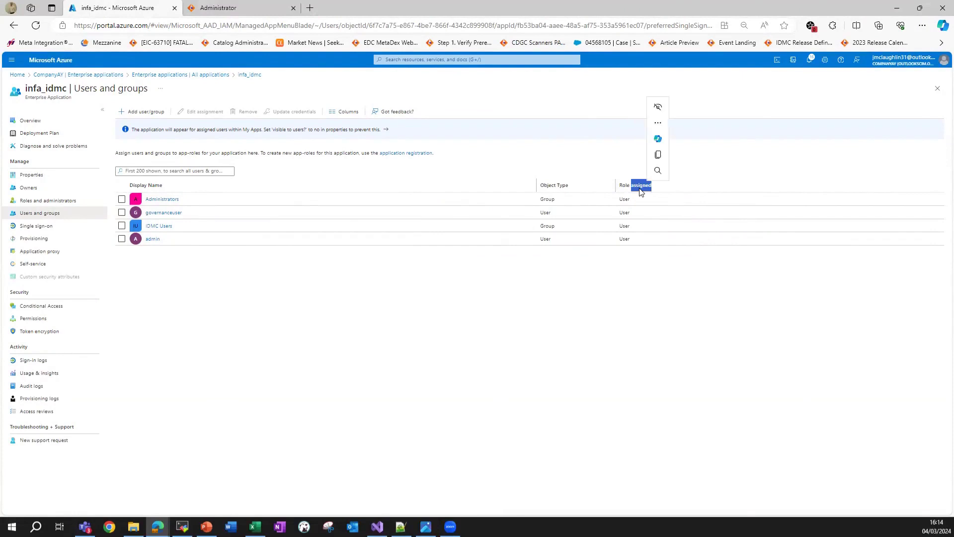
{"action": "left_click", "coordinate": [639, 189]}
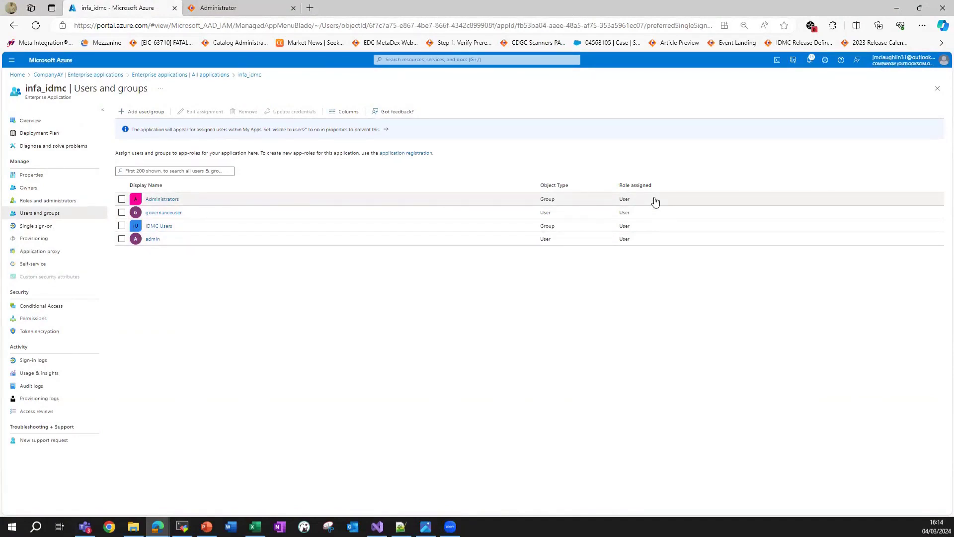
{"action": "double_click", "coordinate": [626, 201]}
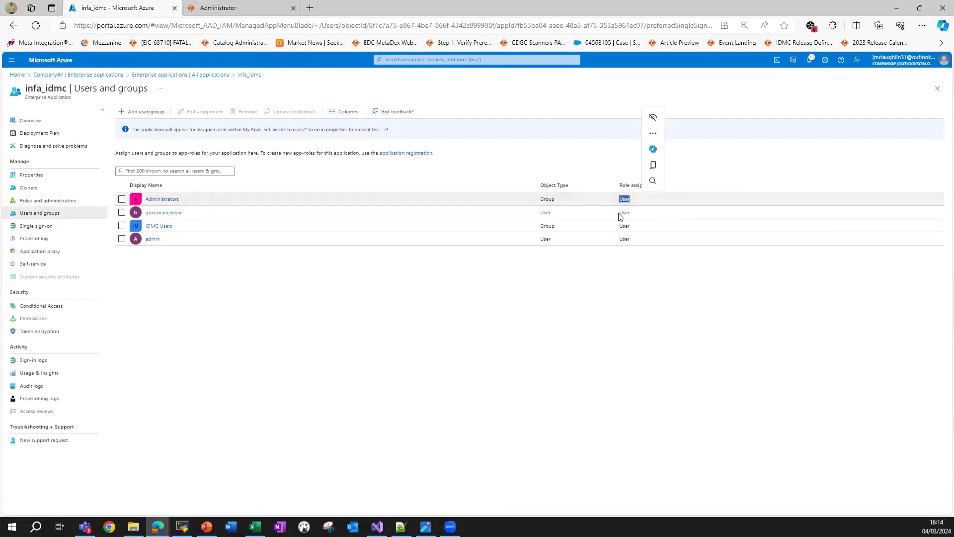
{"action": "left_click_drag", "start_coordinate": [617, 217], "coordinate": [625, 239]}
{"action": "double_click", "coordinate": [626, 240]}
{"action": "left_click", "coordinate": [611, 250]}
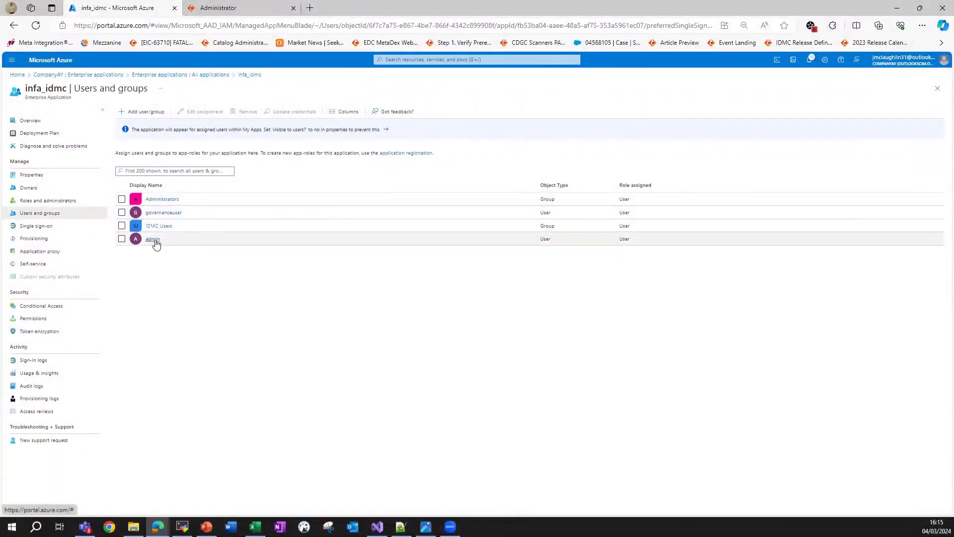
{"action": "left_click", "coordinate": [618, 242]}
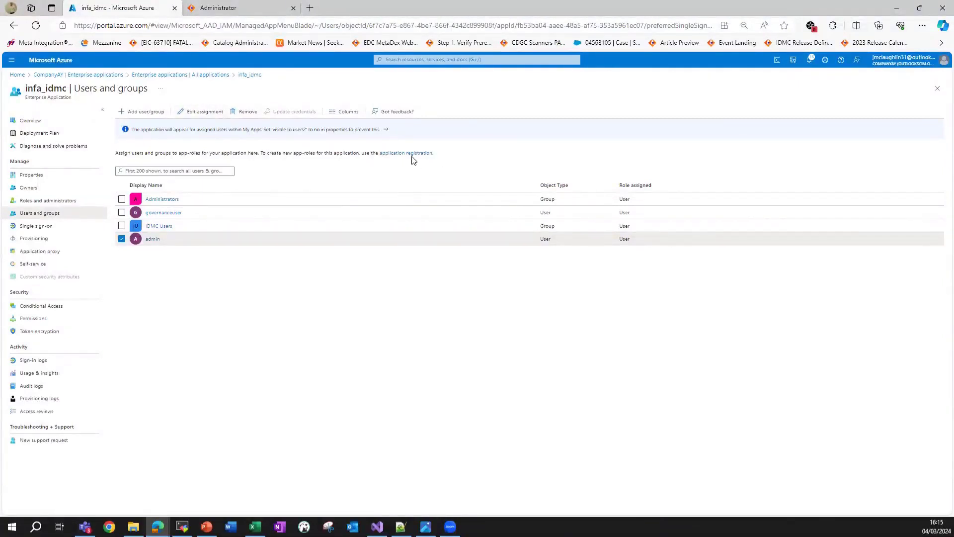
{"action": "left_click_drag", "start_coordinate": [114, 156], "coordinate": [266, 153]}
{"action": "left_click", "coordinate": [291, 154]}
Create an admin app role for Users/Groups and Applications, value admin, described 'this is the role for Admins in IDMC'.
{"action": "left_click", "coordinate": [396, 154]}
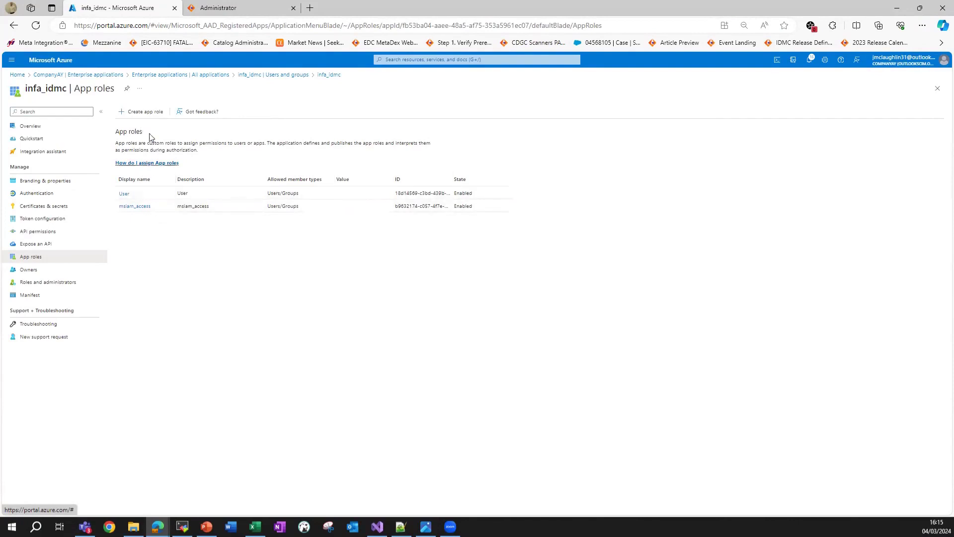
{"action": "left_click", "coordinate": [151, 113]}
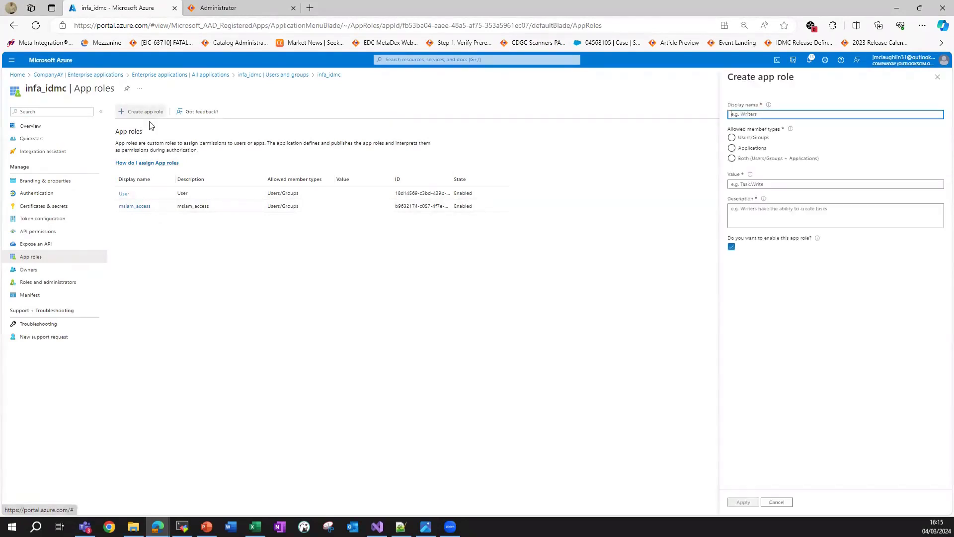
{"action": "left_click", "coordinate": [758, 114]}
{"action": "type", "text": "ac"}
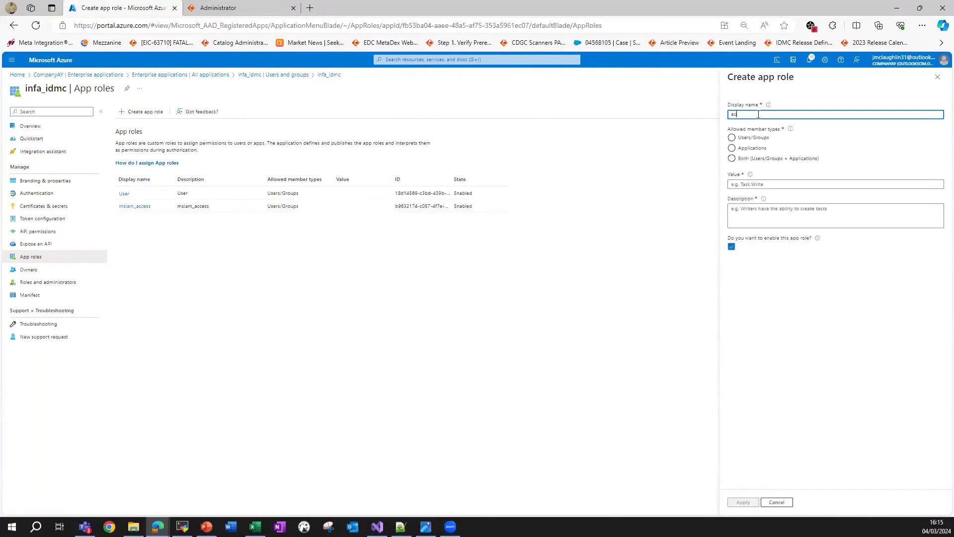
{"action": "key", "text": "Tab"}
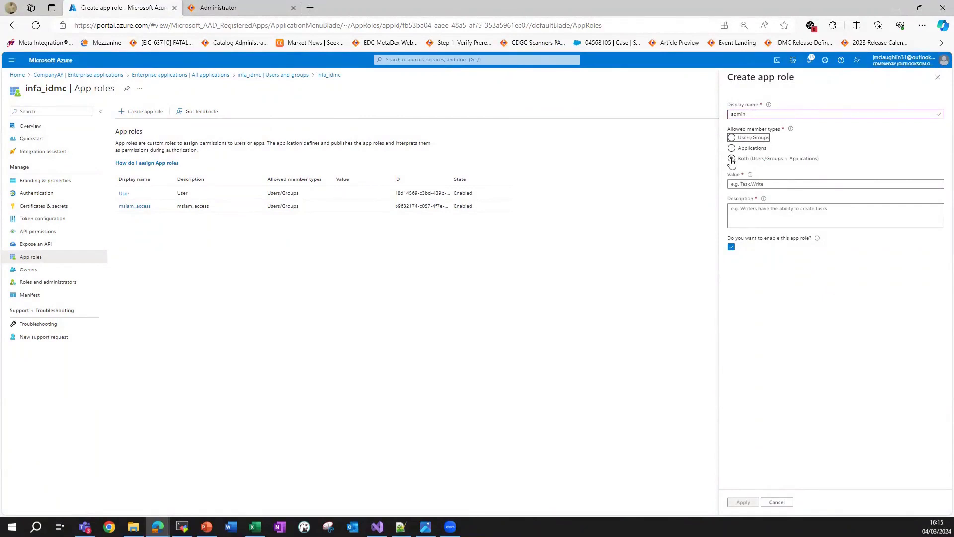
{"action": "left_click", "coordinate": [732, 159]}
{"action": "left_click", "coordinate": [759, 184]}
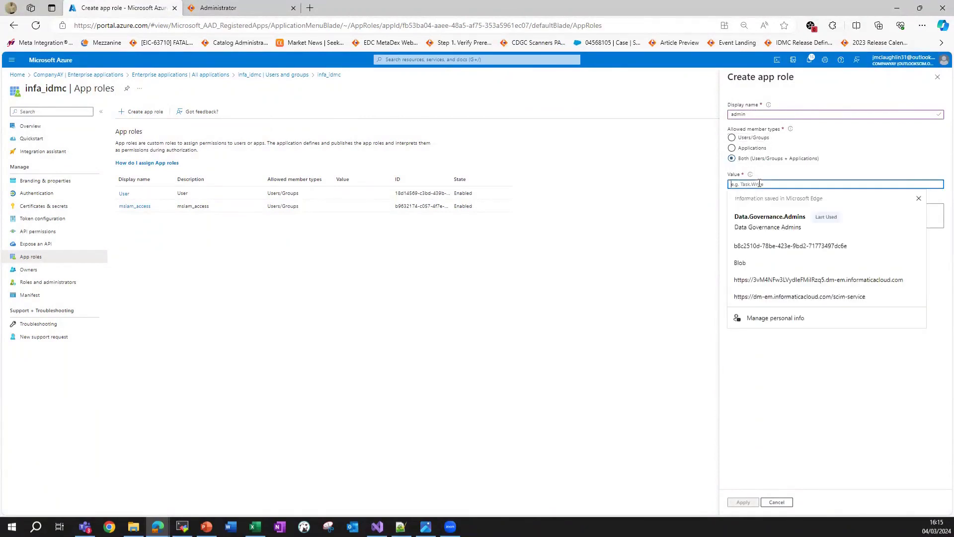
{"action": "type", "text": "admin"}
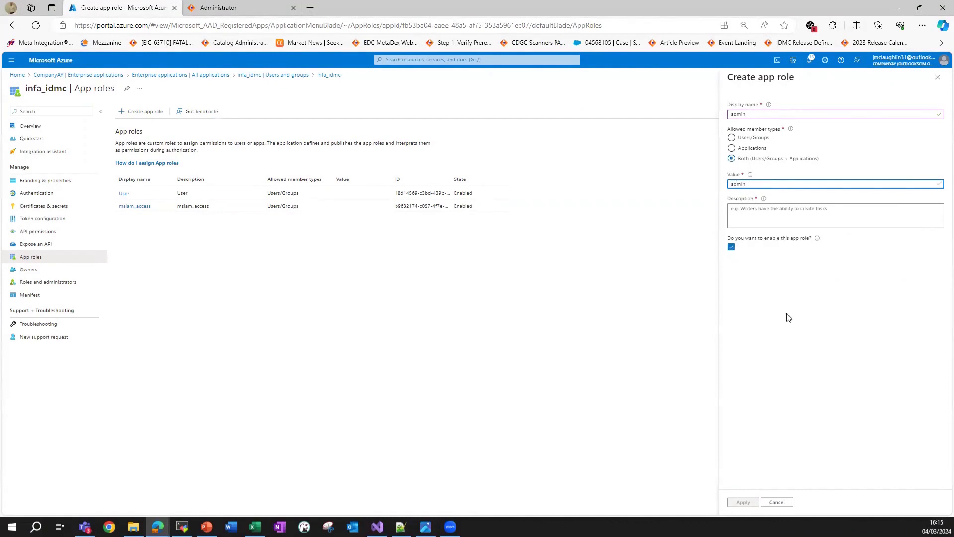
{"action": "left_click", "coordinate": [797, 214]}
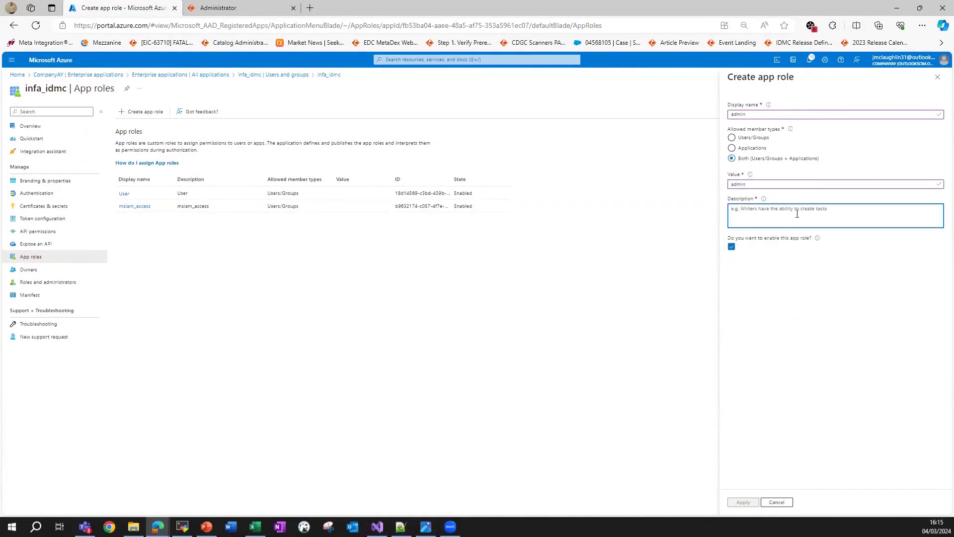
{"action": "type", "text": "this is the role for Admins in IDMC"}
{"action": "left_click", "coordinate": [742, 503]}
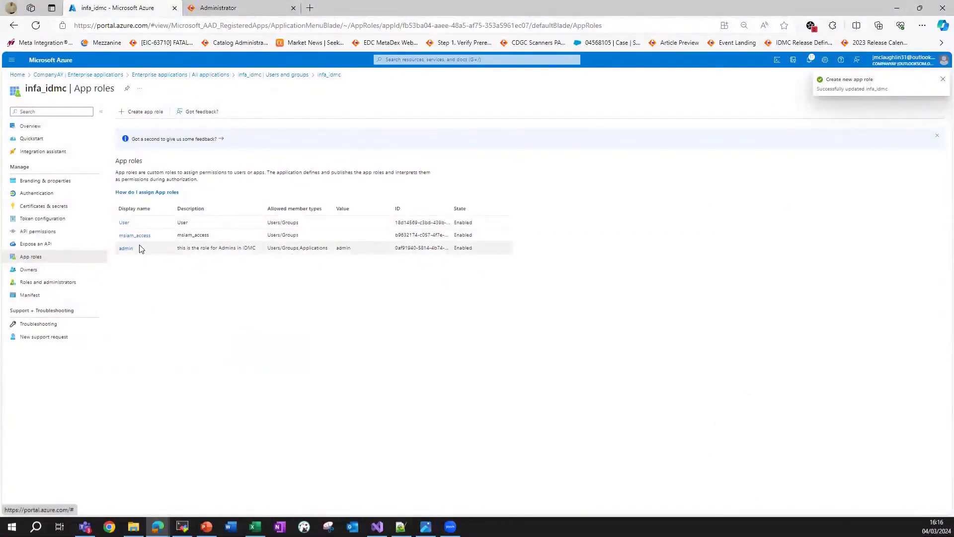
Add a users app role for Users/Groups and Applications with value users, then highlight the new roles.
{"action": "left_click", "coordinate": [147, 112]}
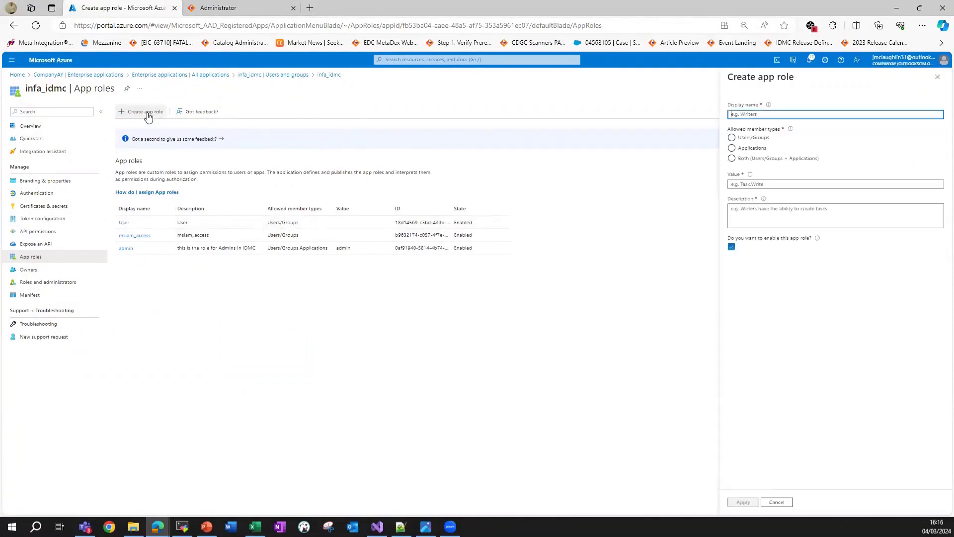
{"action": "left_click", "coordinate": [752, 115]}
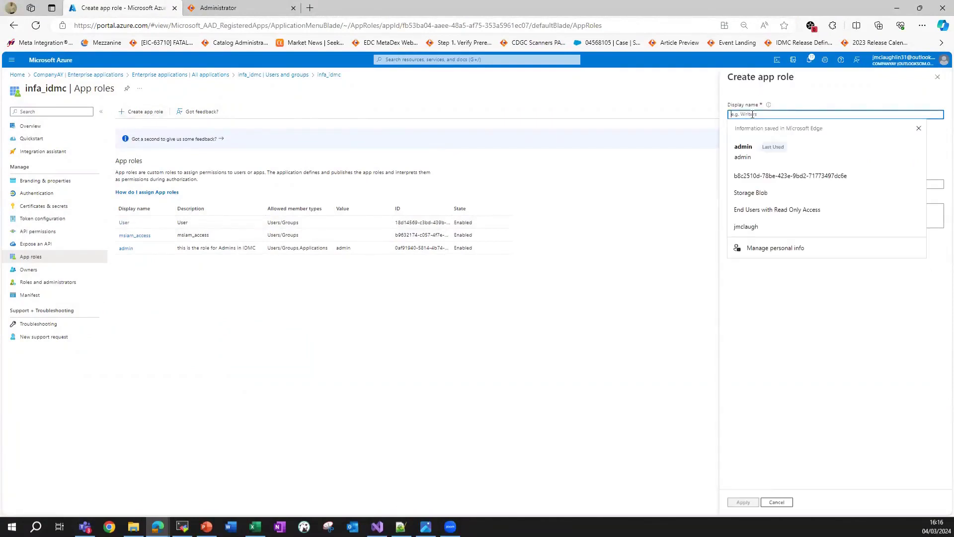
{"action": "type", "text": "users"}
{"action": "key", "text": "Tab"}
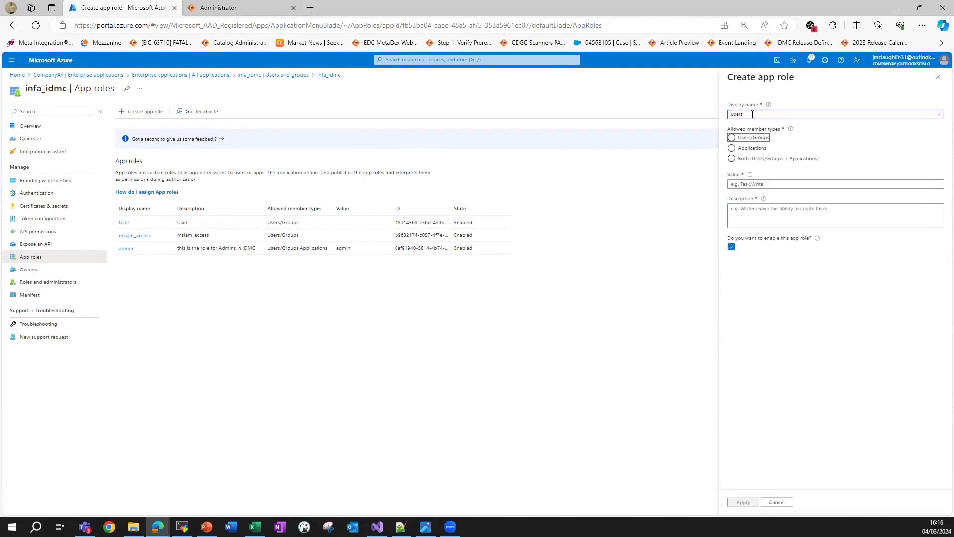
{"action": "left_click", "coordinate": [768, 184]}
{"action": "type", "text": "users"}
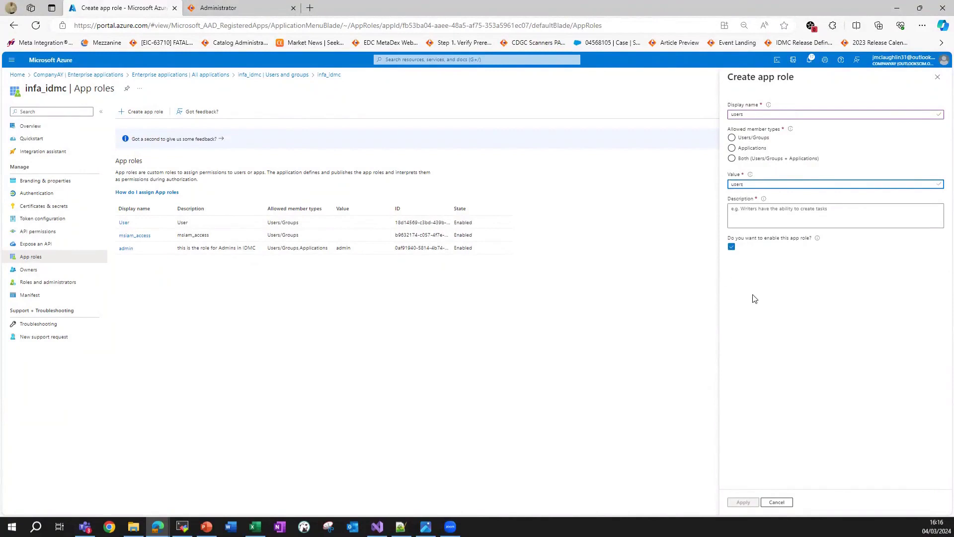
{"action": "left_click", "coordinate": [748, 209]}
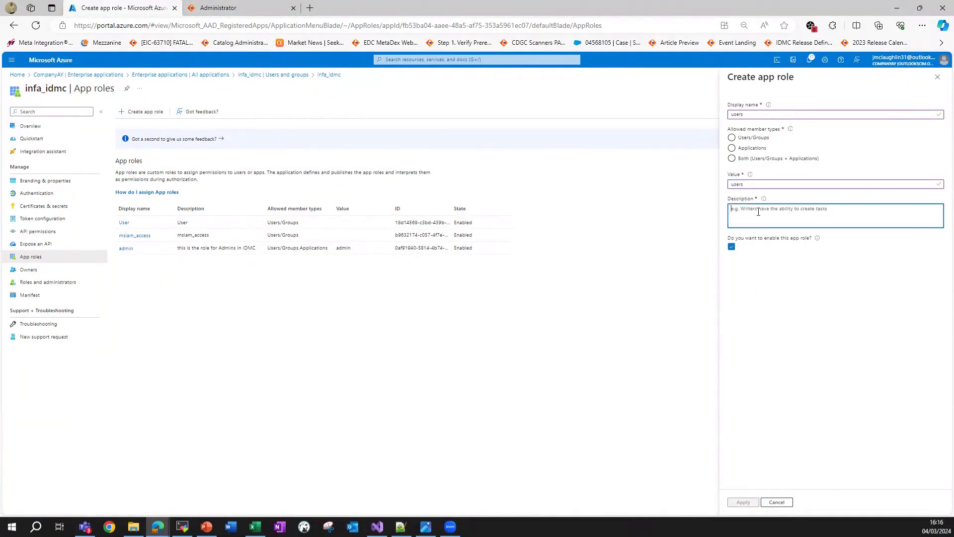
{"action": "type", "text": "this is for governance users"}
{"action": "left_click", "coordinate": [733, 148]}
{"action": "left_click", "coordinate": [731, 158]}
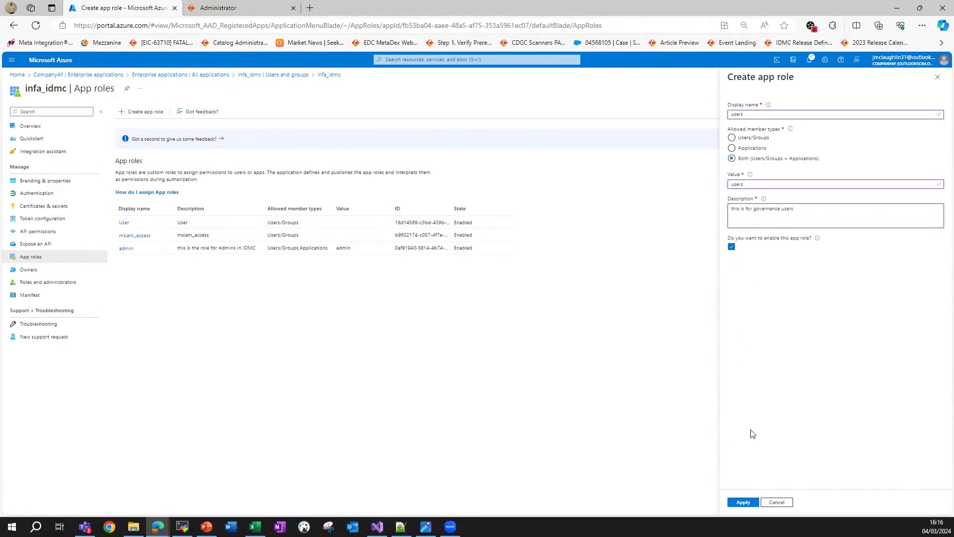
{"action": "left_click", "coordinate": [743, 502]}
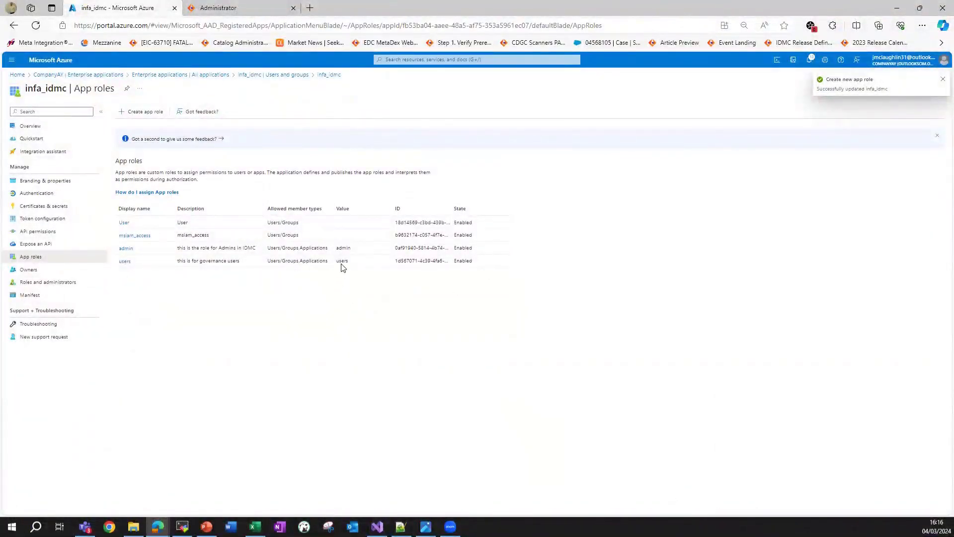
{"action": "left_click_drag", "start_coordinate": [476, 260], "coordinate": [121, 248]}
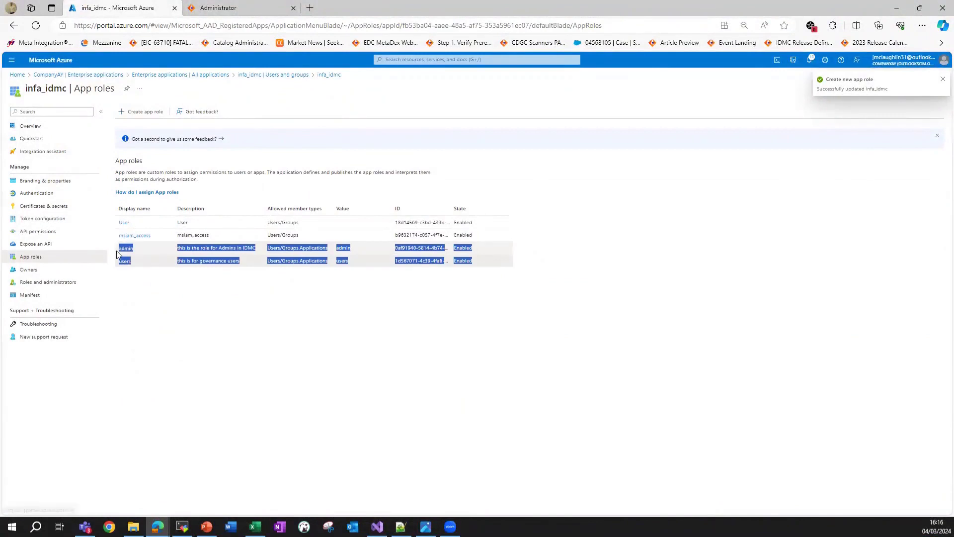
{"action": "left_click", "coordinate": [225, 185]}
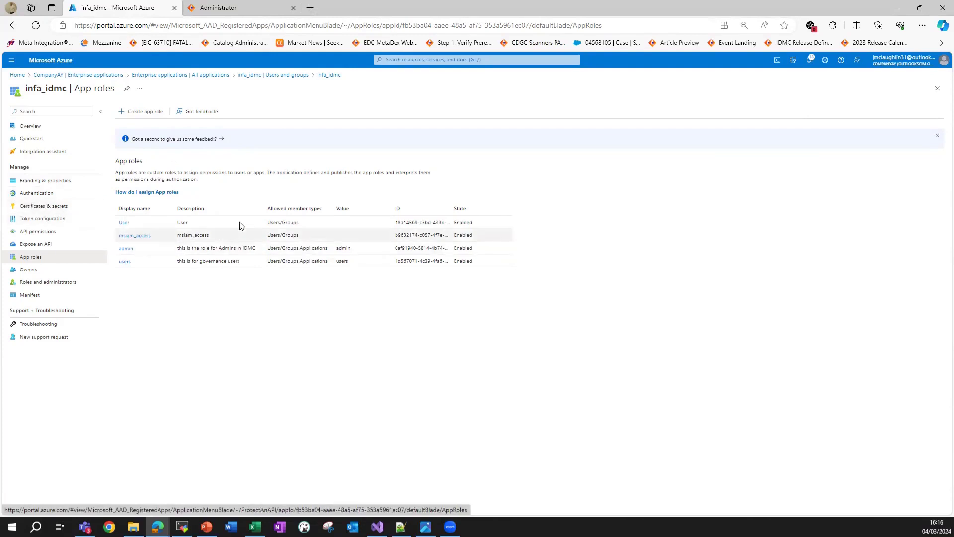
Deselect the admin user and start editing the Administrators group's role assignment.
{"action": "double_click", "coordinate": [342, 260]}
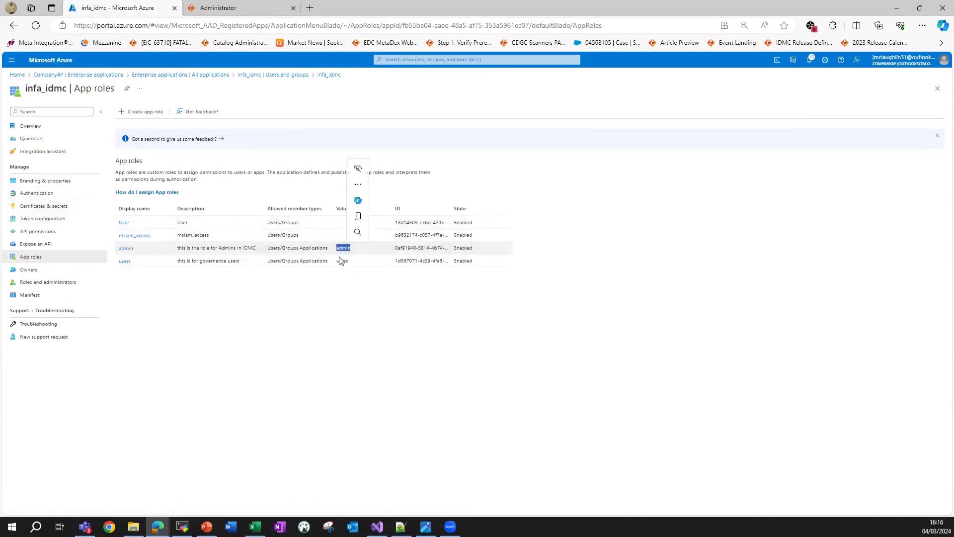
{"action": "left_click", "coordinate": [254, 75]}
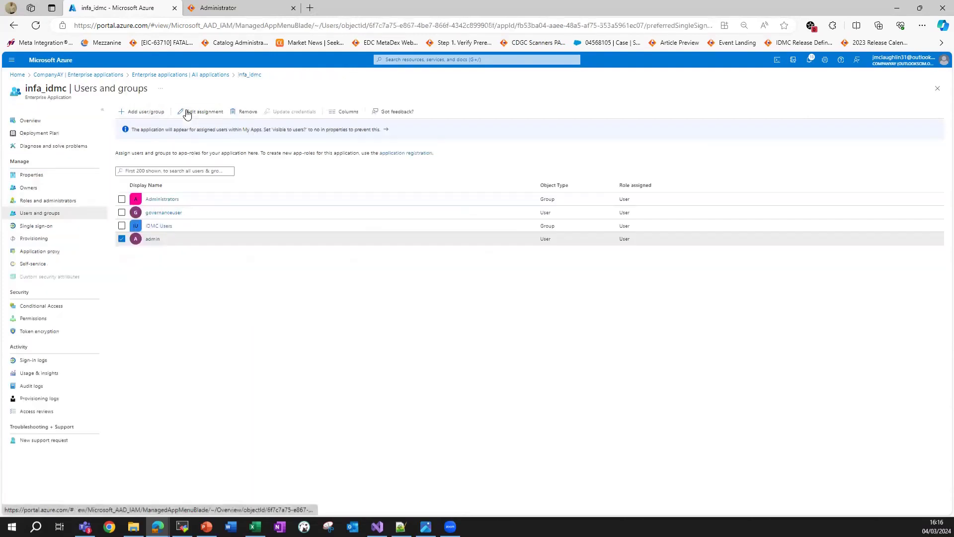
{"action": "left_click", "coordinate": [122, 239]}
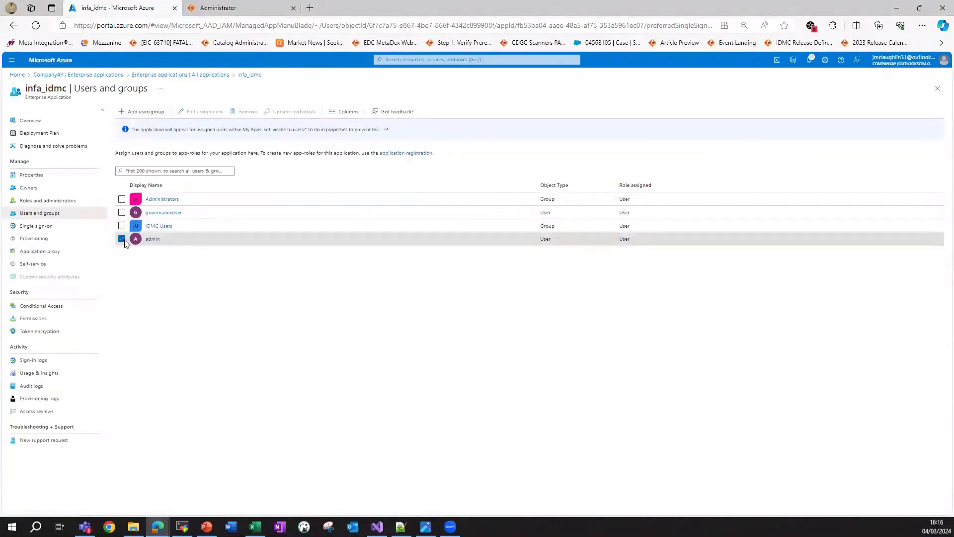
{"action": "left_click", "coordinate": [122, 199]}
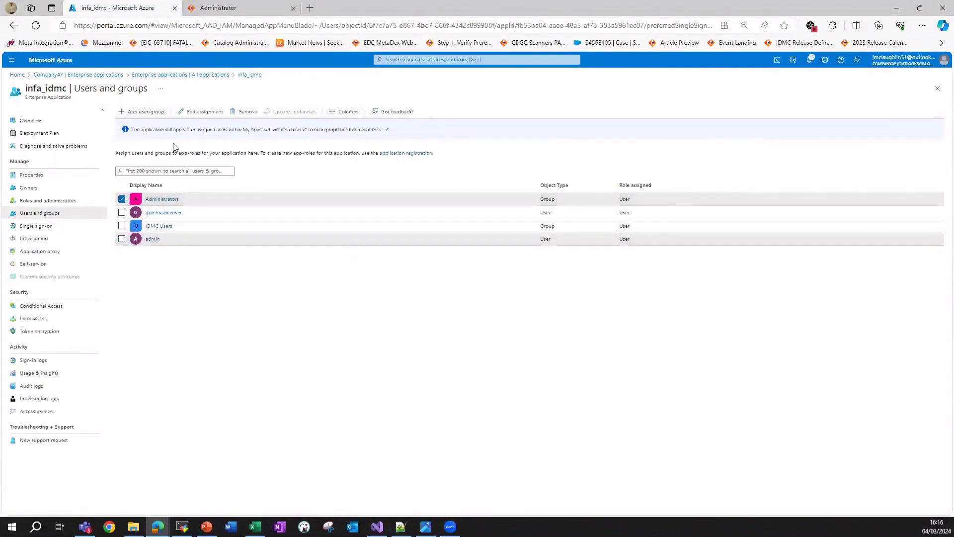
{"action": "left_click", "coordinate": [195, 112]}
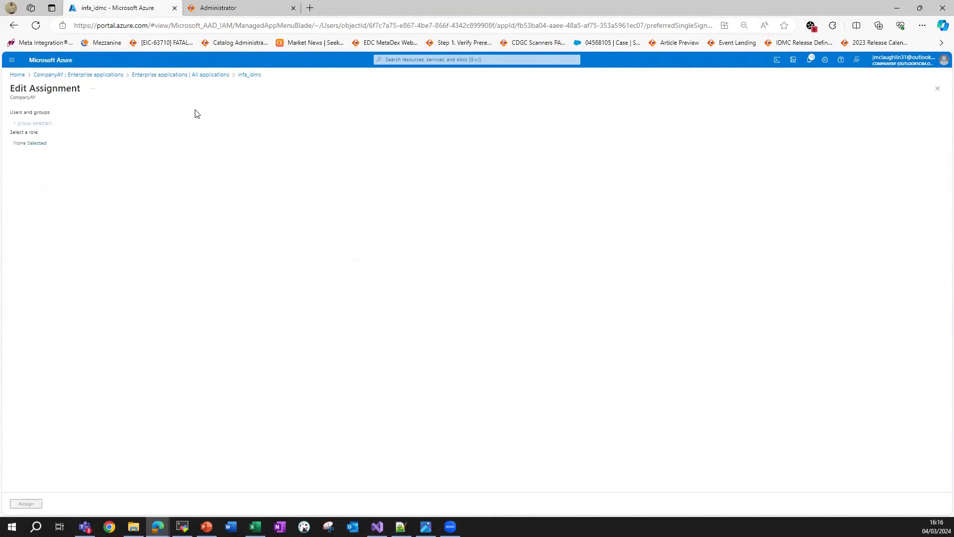
Browse the available roles, then cancel the Administrators assignment edit without choosing a role.
{"action": "left_click", "coordinate": [38, 144]}
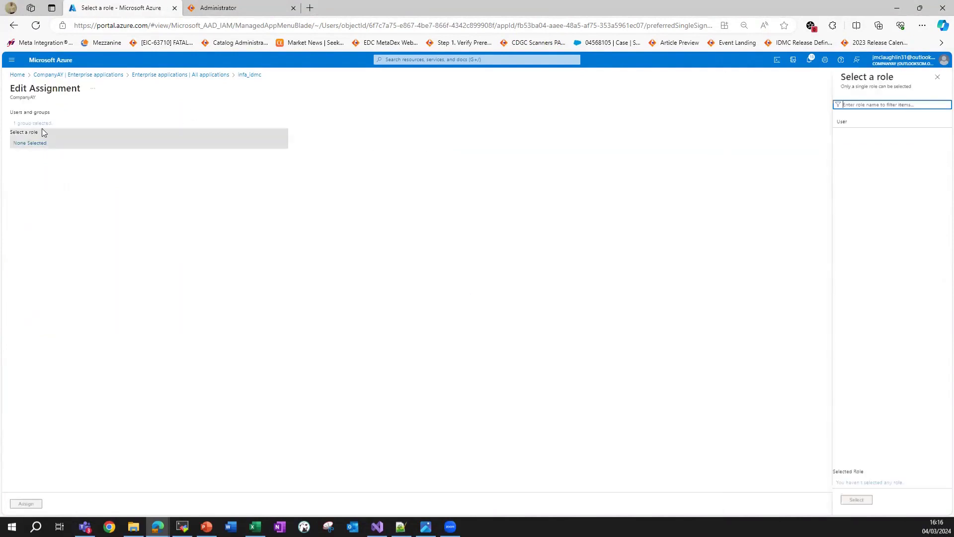
{"action": "left_click", "coordinate": [36, 144]}
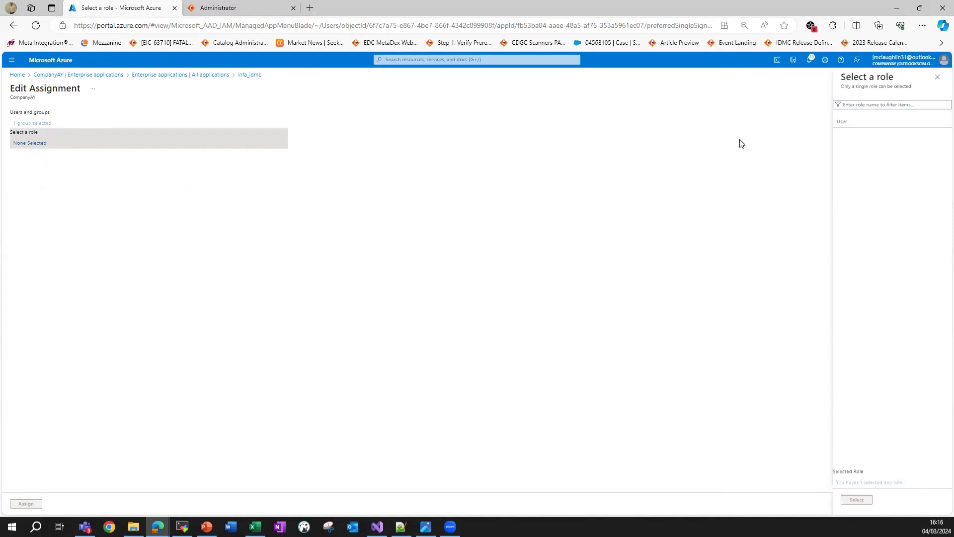
{"action": "left_click", "coordinate": [845, 106]}
{"action": "left_click", "coordinate": [34, 142]}
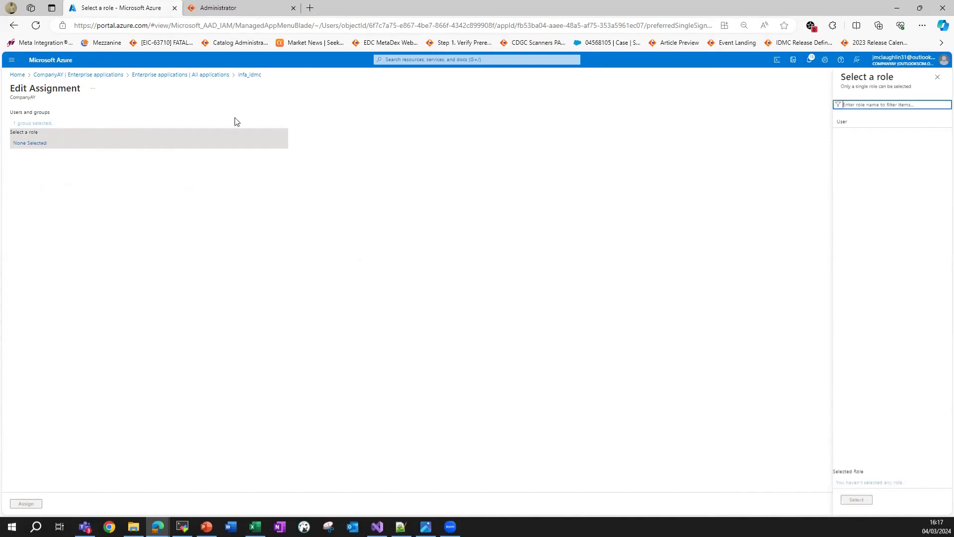
{"action": "left_click", "coordinate": [937, 73]}
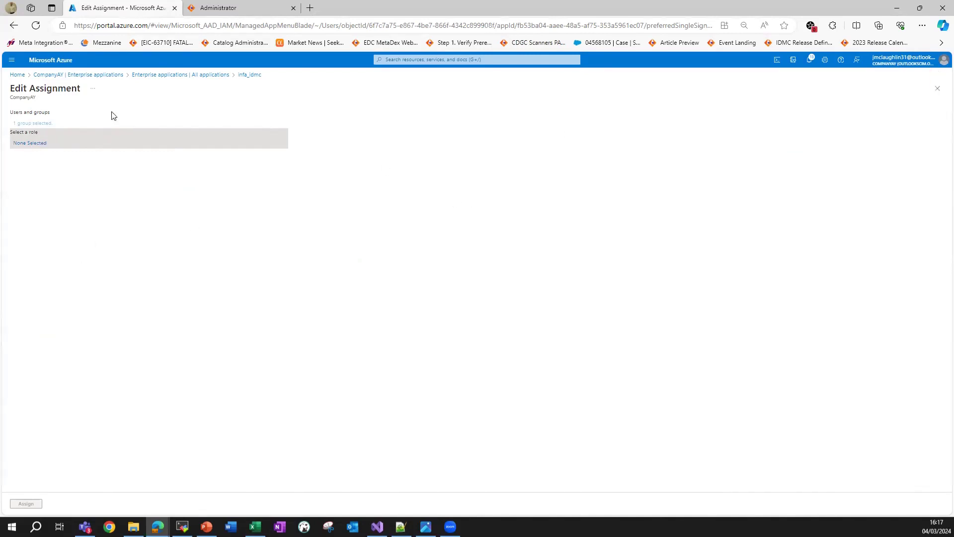
{"action": "left_click", "coordinate": [937, 88]}
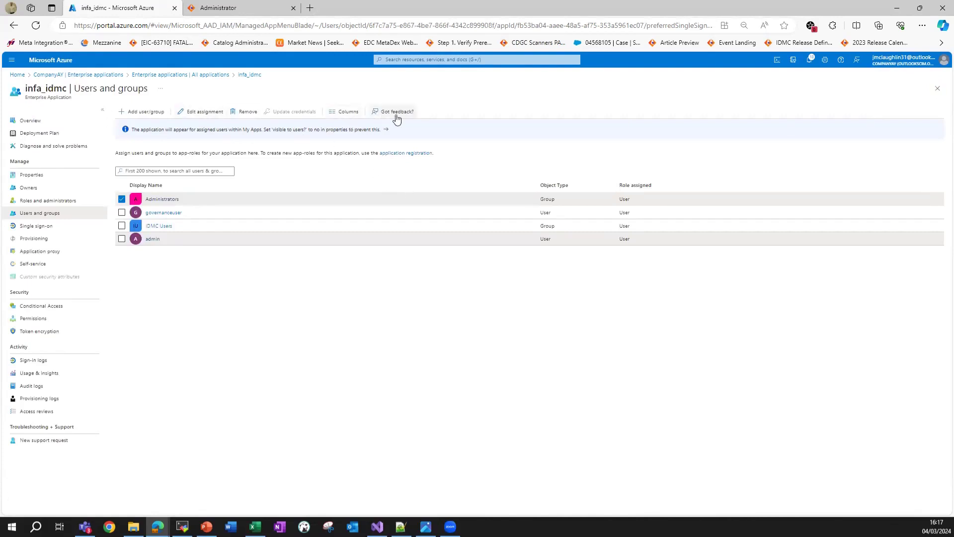
Refresh the Users and groups list and view the Administrators group's details.
{"action": "left_click", "coordinate": [36, 27]}
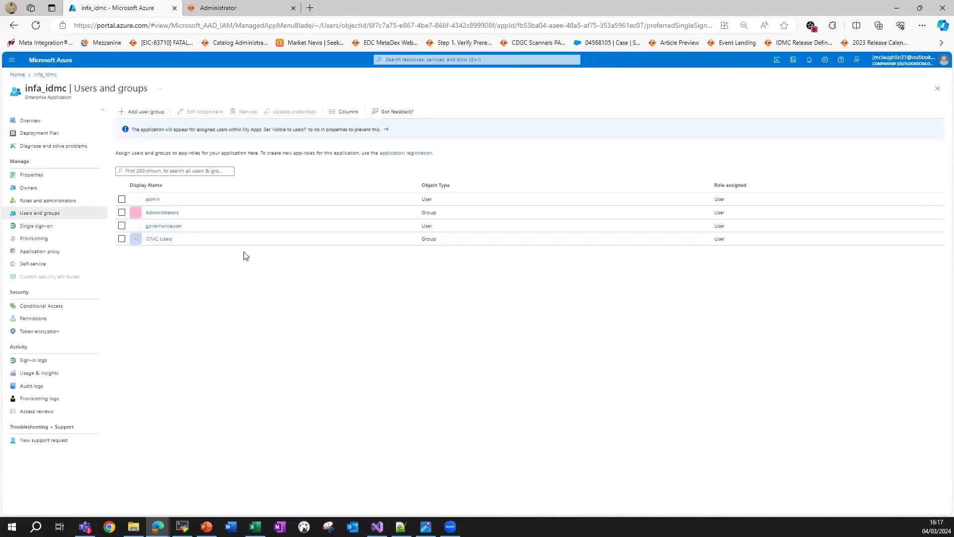
{"action": "left_click", "coordinate": [166, 214]}
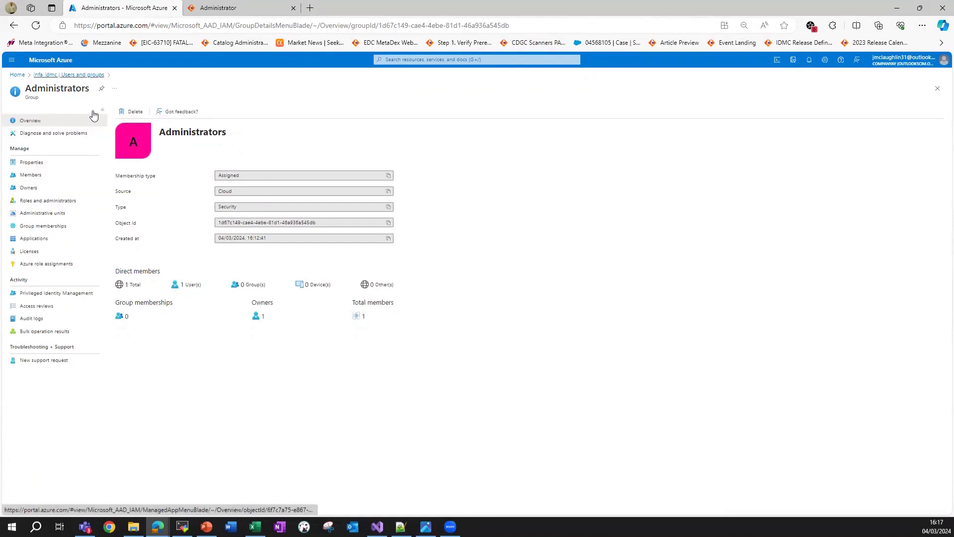
{"action": "left_click", "coordinate": [70, 75]}
Assign the admin role to the Administrators group on infa_idmc.
{"action": "left_click", "coordinate": [122, 212]}
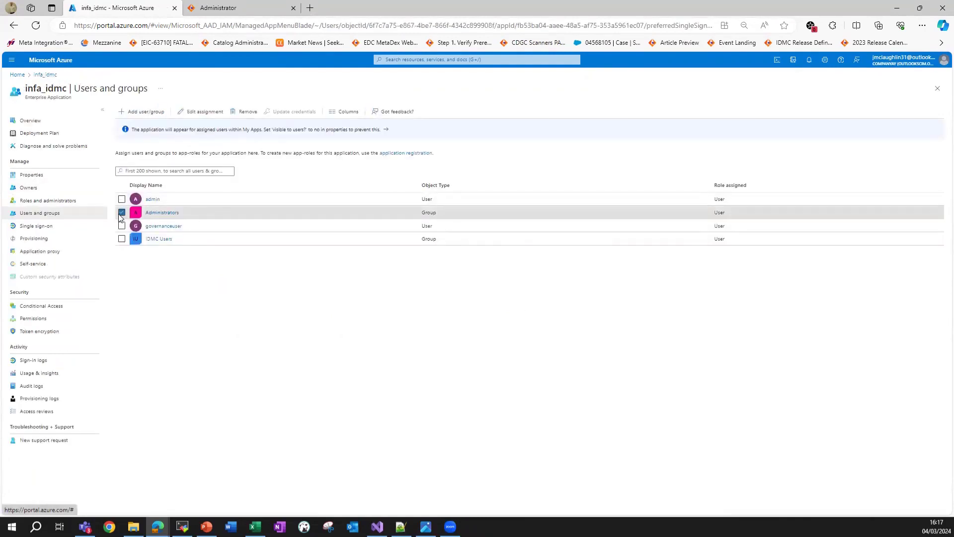
{"action": "left_click", "coordinate": [199, 114]}
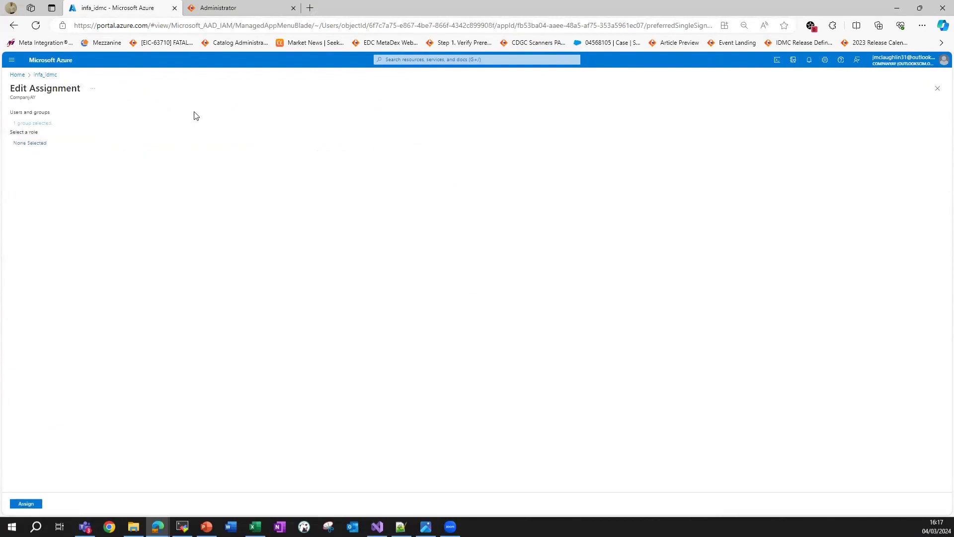
{"action": "left_click", "coordinate": [36, 143]}
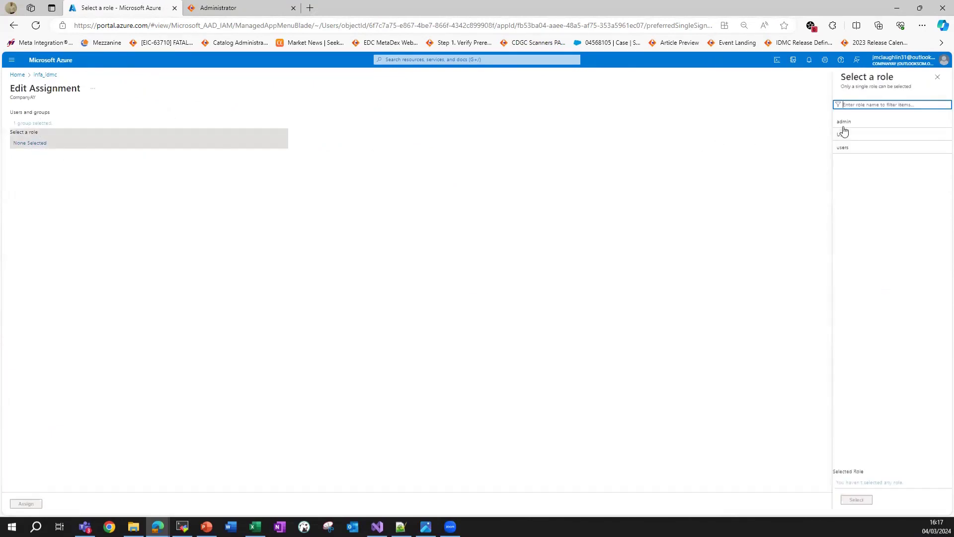
{"action": "left_click", "coordinate": [859, 126]}
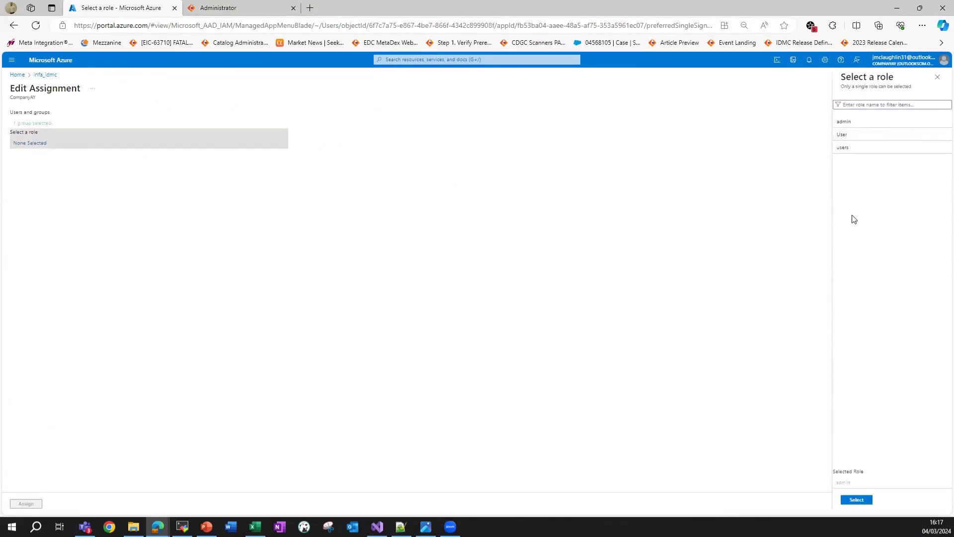
{"action": "left_click", "coordinate": [856, 500]}
{"action": "left_click", "coordinate": [28, 502]}
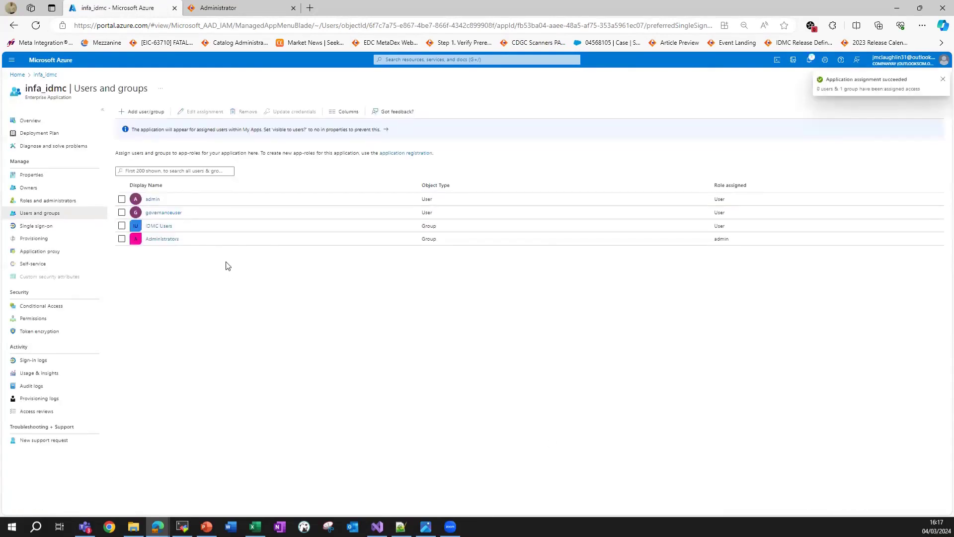
Assign the users role to the IDMC Users group on infa_idmc.
{"action": "left_click", "coordinate": [162, 230]}
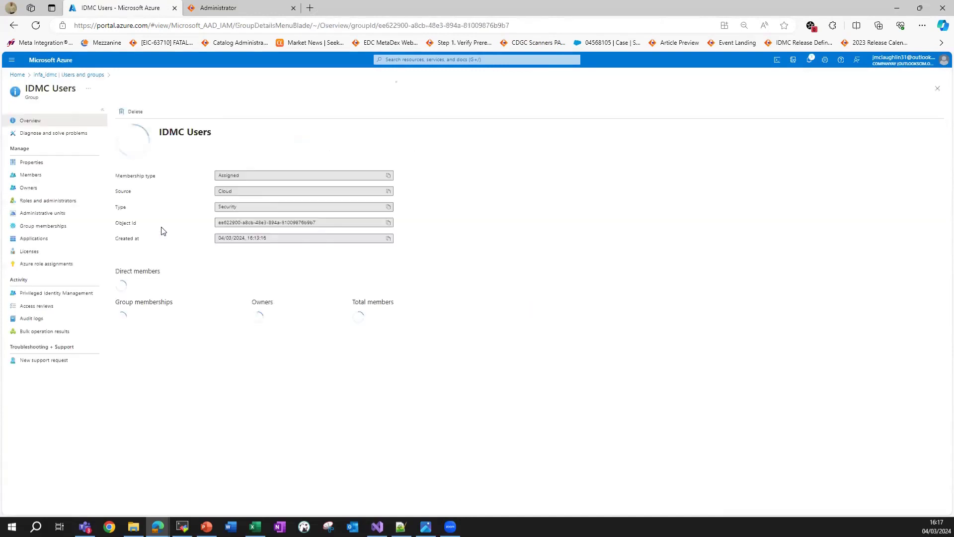
{"action": "left_click", "coordinate": [48, 75]}
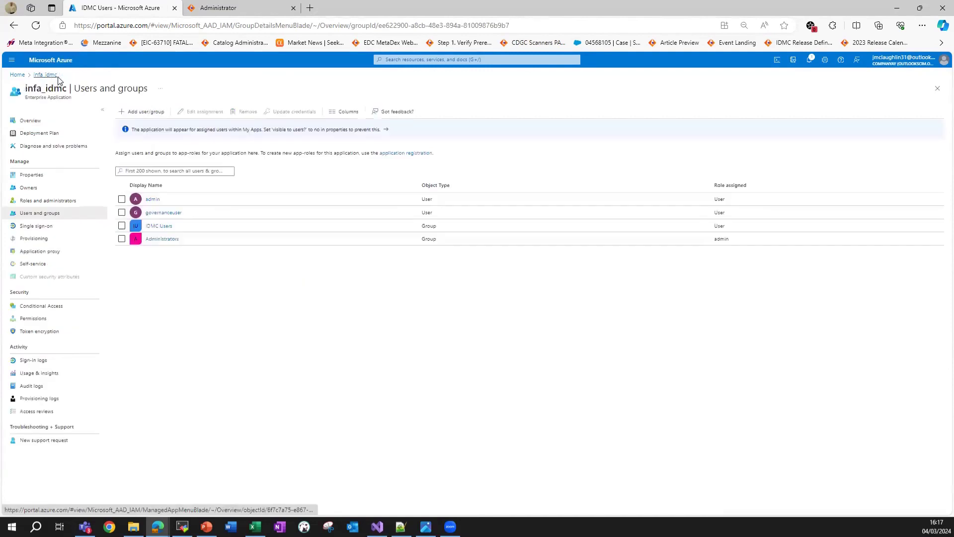
{"action": "left_click", "coordinate": [121, 226]}
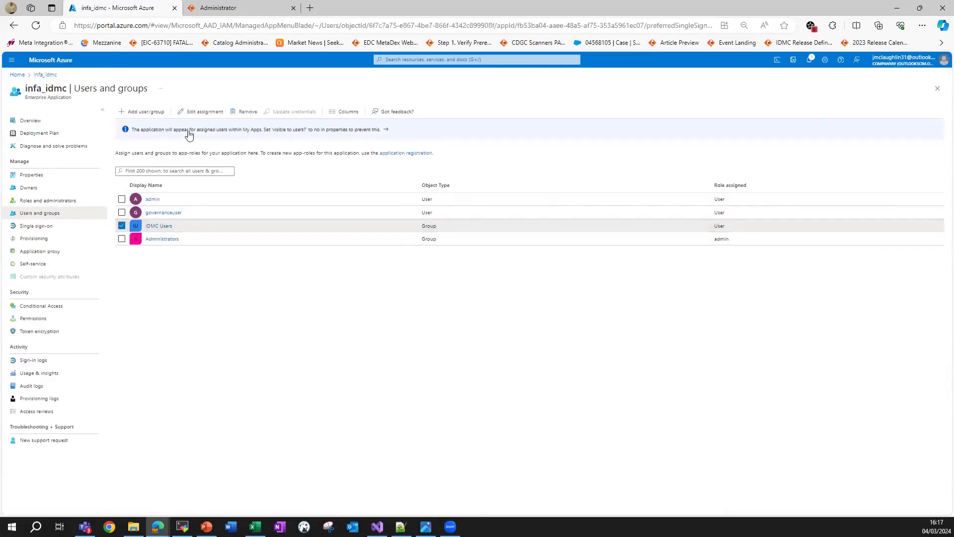
{"action": "left_click", "coordinate": [201, 112]}
{"action": "left_click", "coordinate": [31, 145]}
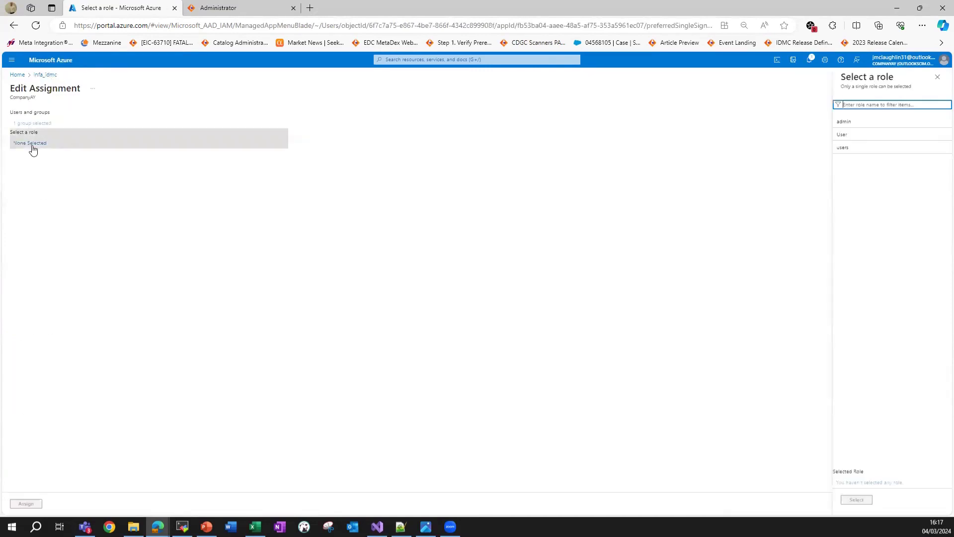
{"action": "left_click", "coordinate": [867, 148]}
{"action": "left_click", "coordinate": [860, 498]}
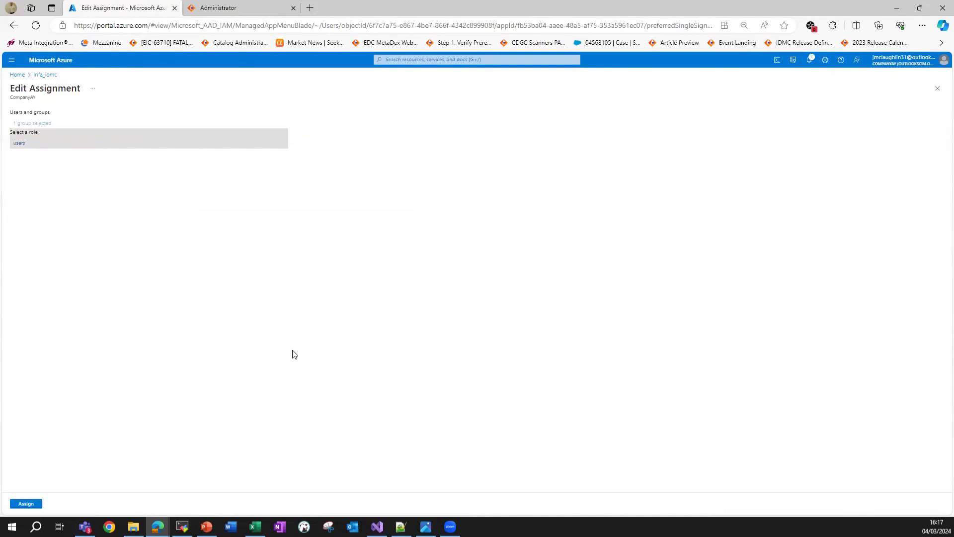
{"action": "left_click", "coordinate": [38, 503]}
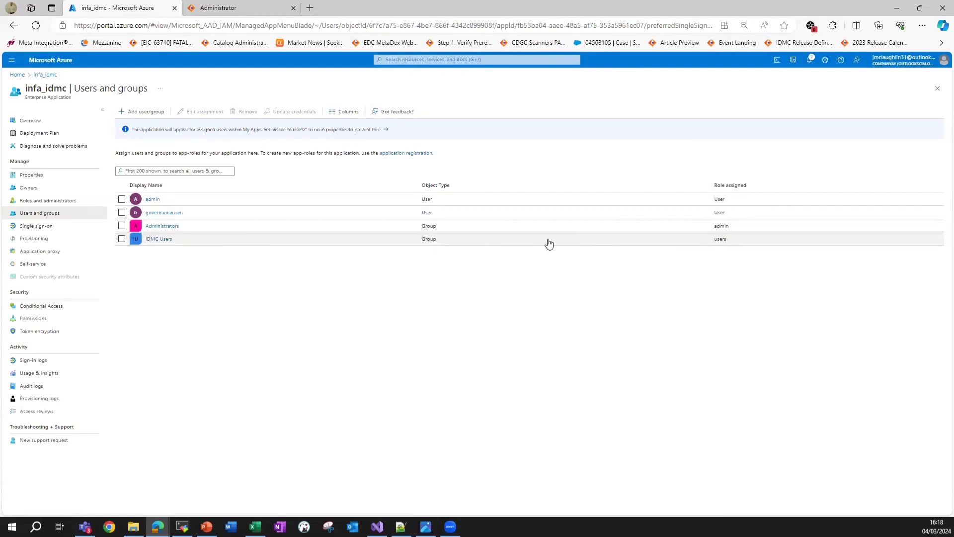
Highlight the users role entry for IDMC Users, then switch to another window.
{"action": "left_click_drag", "start_coordinate": [713, 239], "coordinate": [727, 240]}
{"action": "left_click", "coordinate": [721, 242]}
{"action": "double_click", "coordinate": [722, 244]}
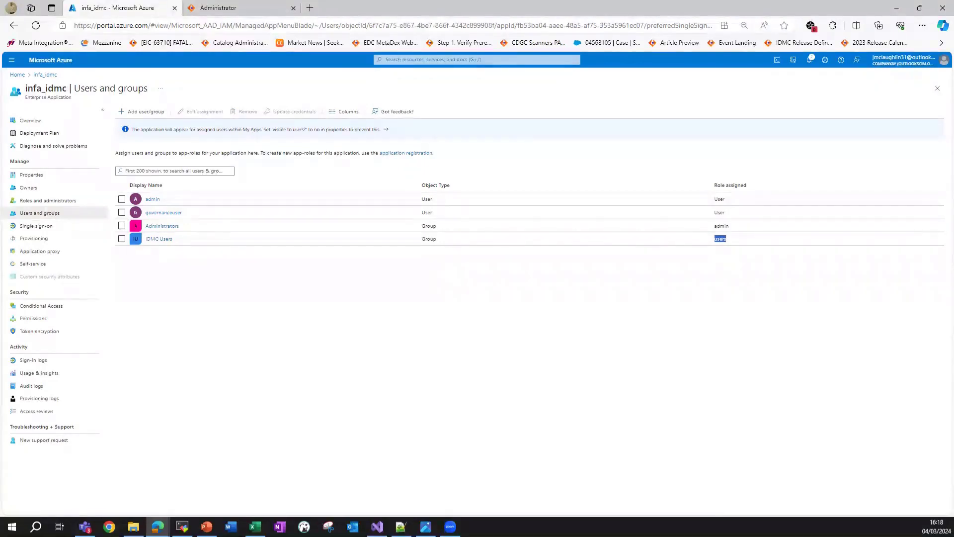
{"action": "key", "text": "alt+Tab"}
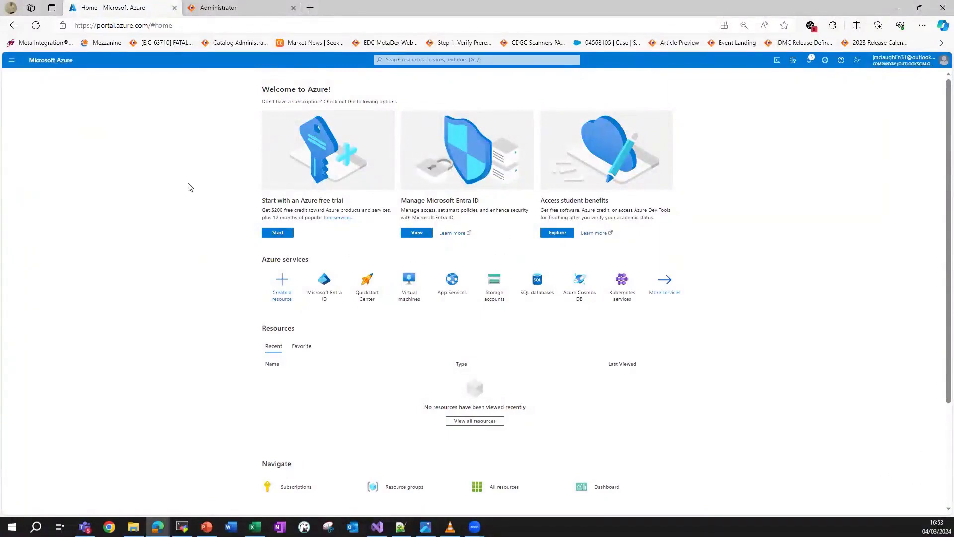
Navigate through Entra ID Enterprise applications to infa_idmc's Single sign-on page.
{"action": "left_click", "coordinate": [328, 279]}
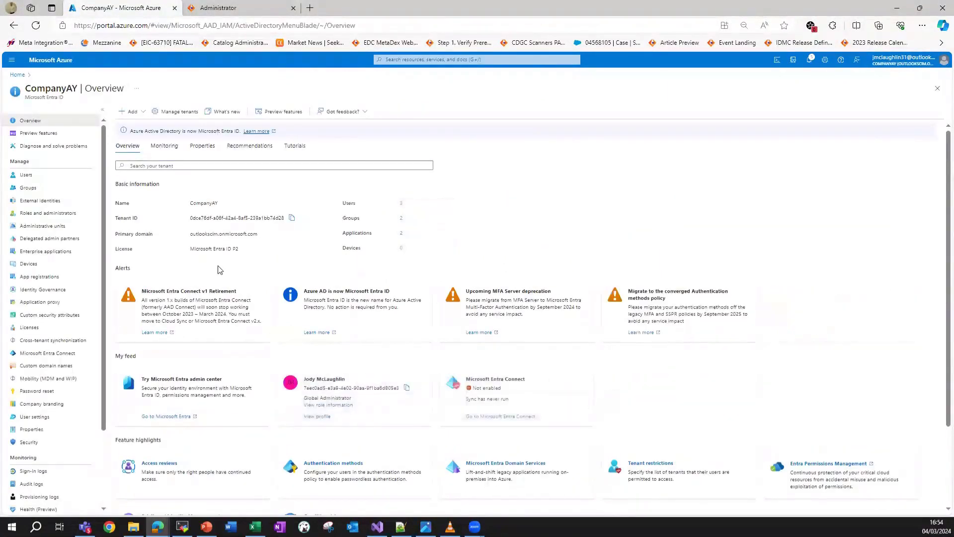
{"action": "left_click", "coordinate": [34, 252]}
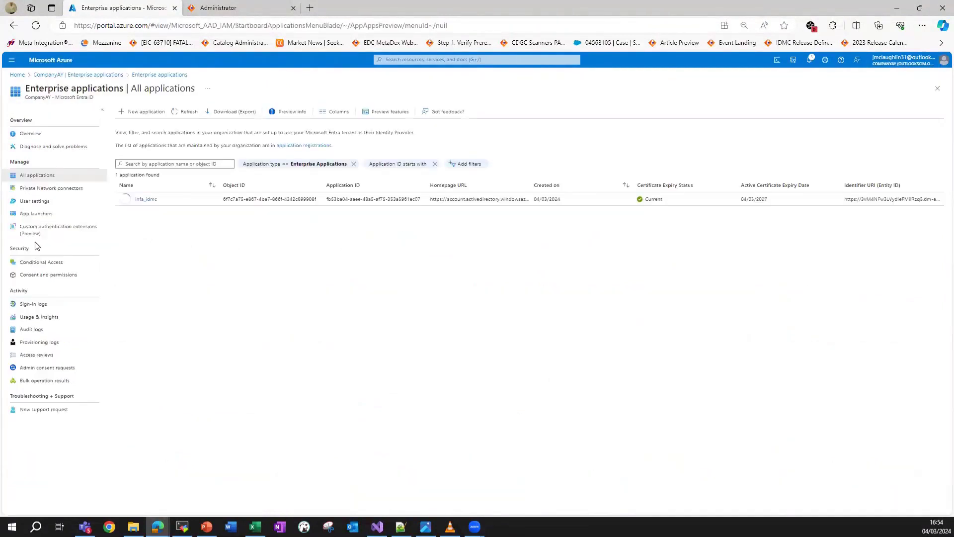
{"action": "left_click", "coordinate": [145, 200]}
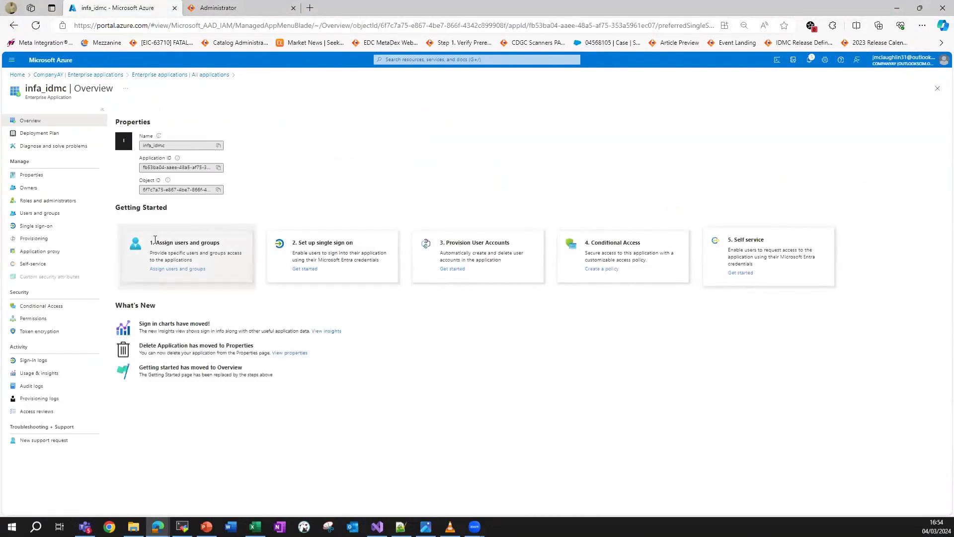
{"action": "left_click", "coordinate": [38, 228]}
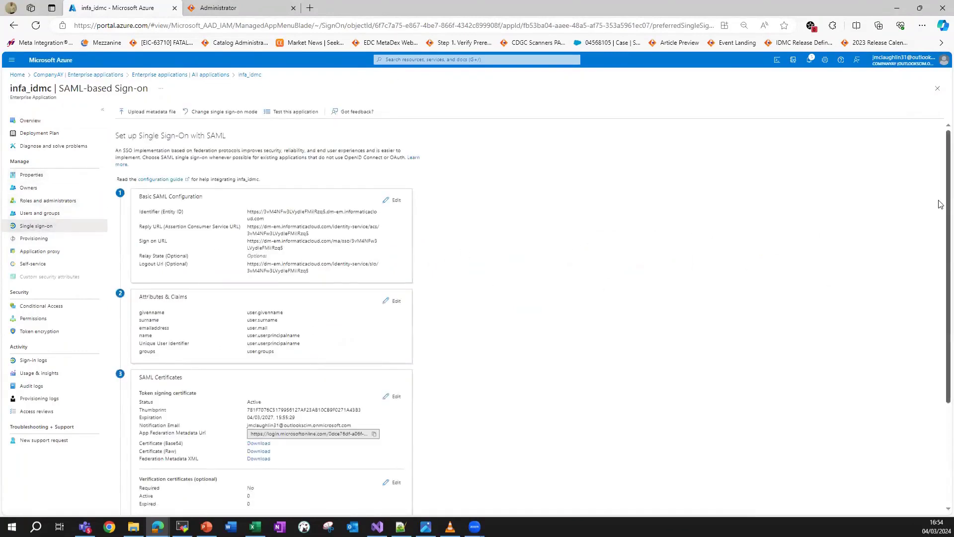
Download the Federation Metadata XML as infa_idmc (3).xml and close the Downloads panel.
{"action": "scroll", "coordinate": [939, 207], "scroll_direction": "down", "scroll_amount": 3}
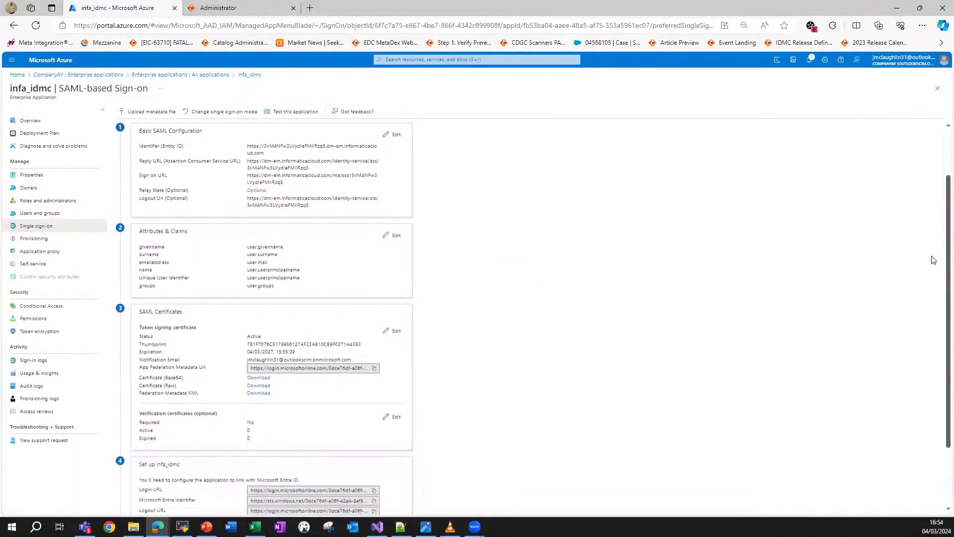
{"action": "scroll", "coordinate": [931, 318], "scroll_direction": "down", "scroll_amount": 1}
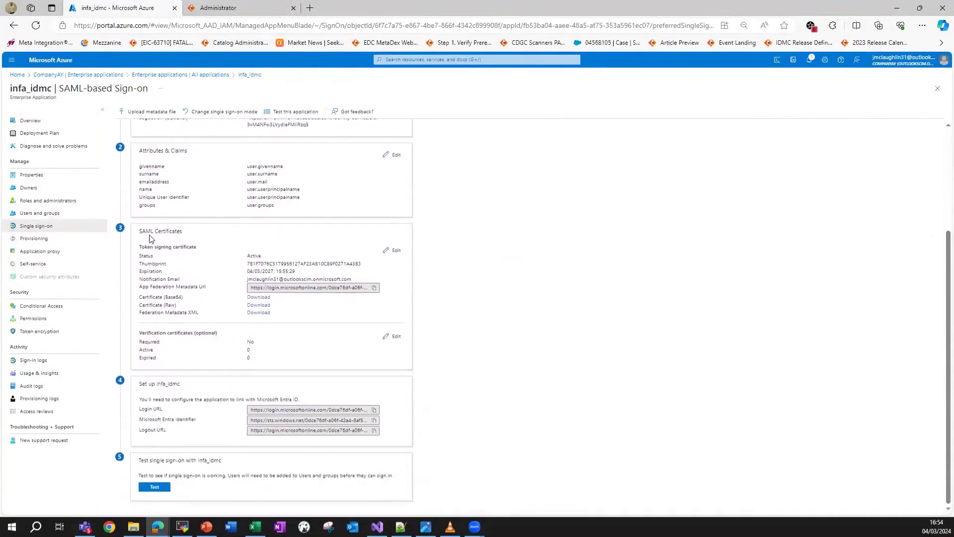
{"action": "left_click_drag", "start_coordinate": [139, 232], "coordinate": [186, 234]}
{"action": "left_click", "coordinate": [138, 315]}
{"action": "left_click_drag", "start_coordinate": [165, 312], "coordinate": [201, 313]}
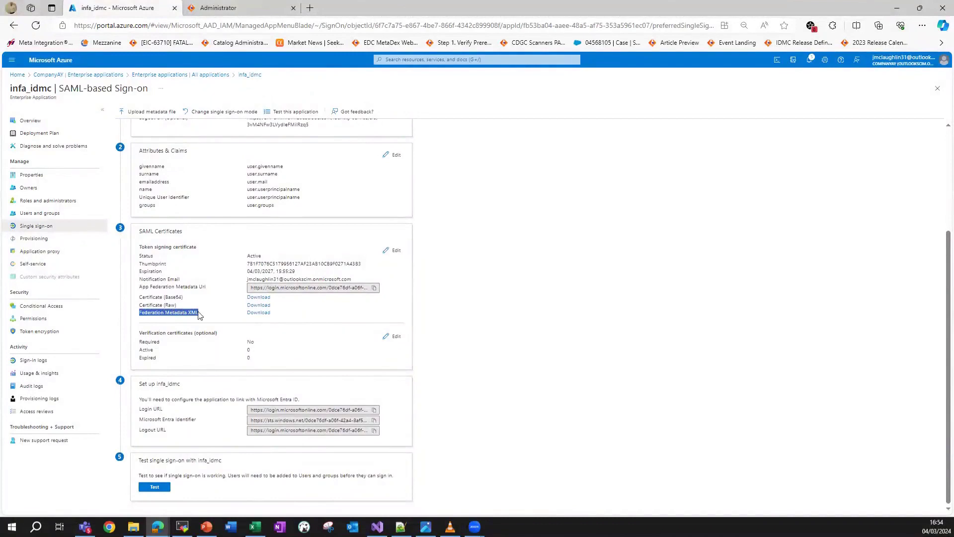
{"action": "left_click", "coordinate": [255, 313]}
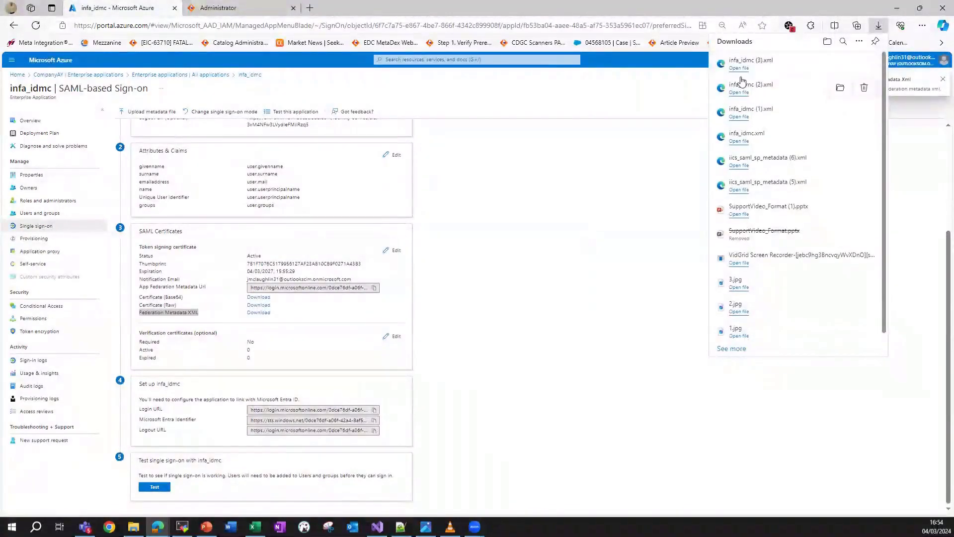
{"action": "left_click", "coordinate": [450, 338]}
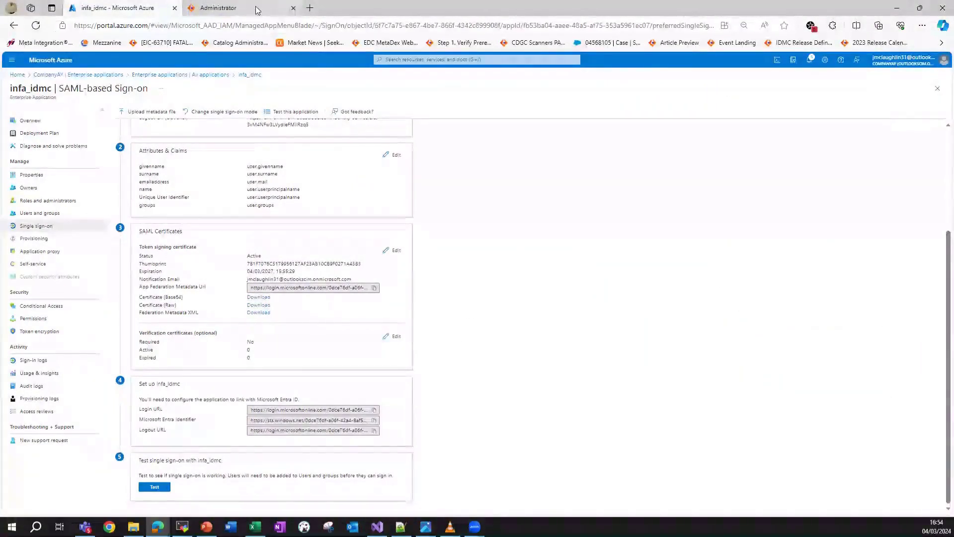
Import infa_idmc (3).xml into the IDMC SSO Configuration to fill the identity provider fields.
{"action": "left_click", "coordinate": [233, 8]}
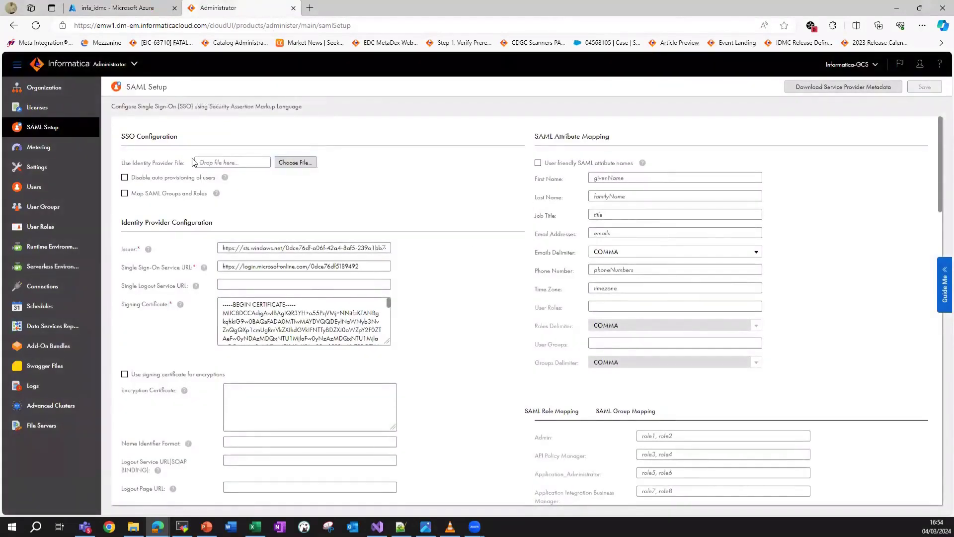
{"action": "left_click_drag", "start_coordinate": [121, 134], "coordinate": [181, 164]}
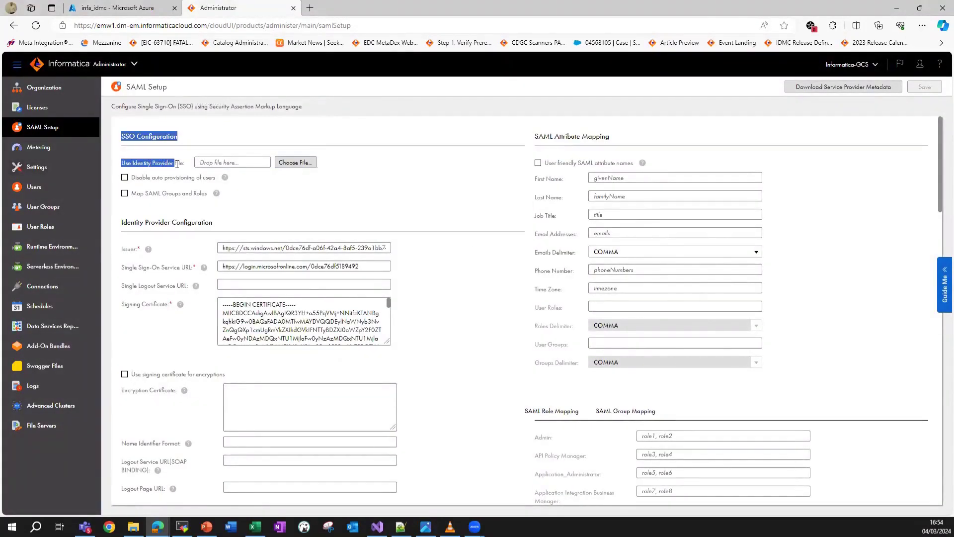
{"action": "left_click", "coordinate": [182, 164]}
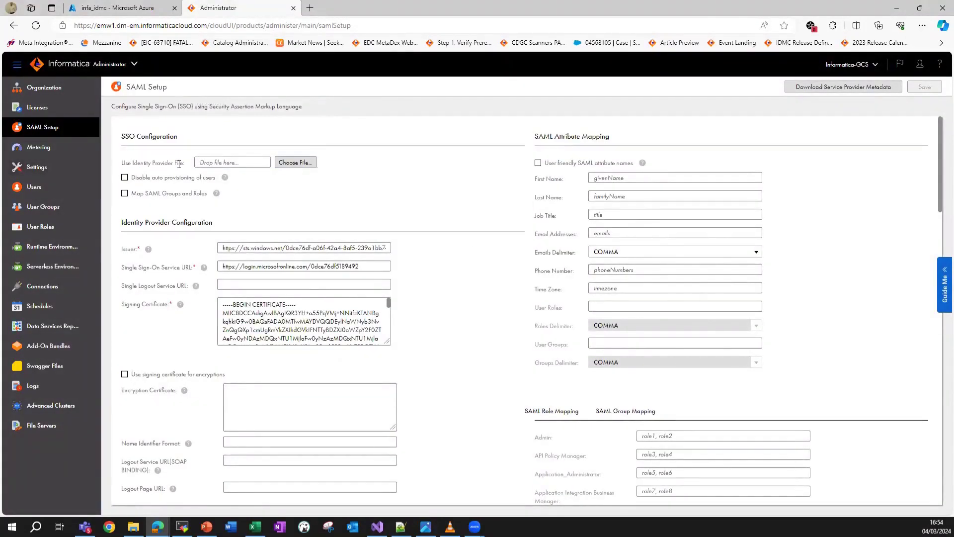
{"action": "left_click", "coordinate": [301, 163]}
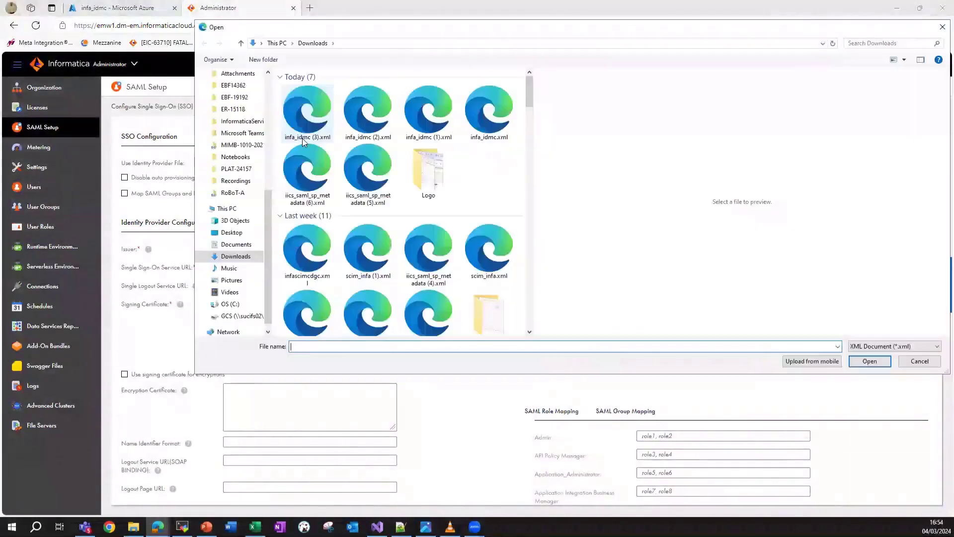
{"action": "left_click", "coordinate": [305, 138]}
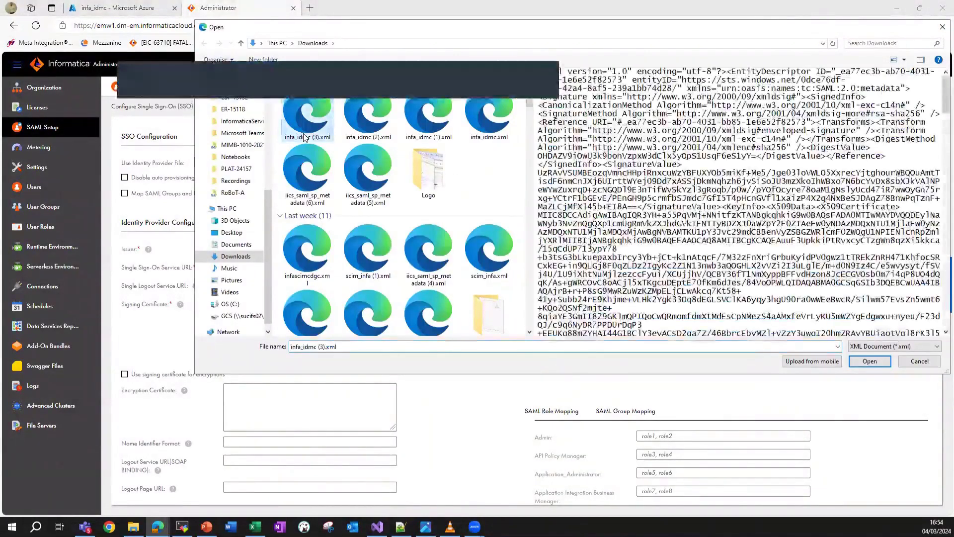
{"action": "key", "text": "Return"}
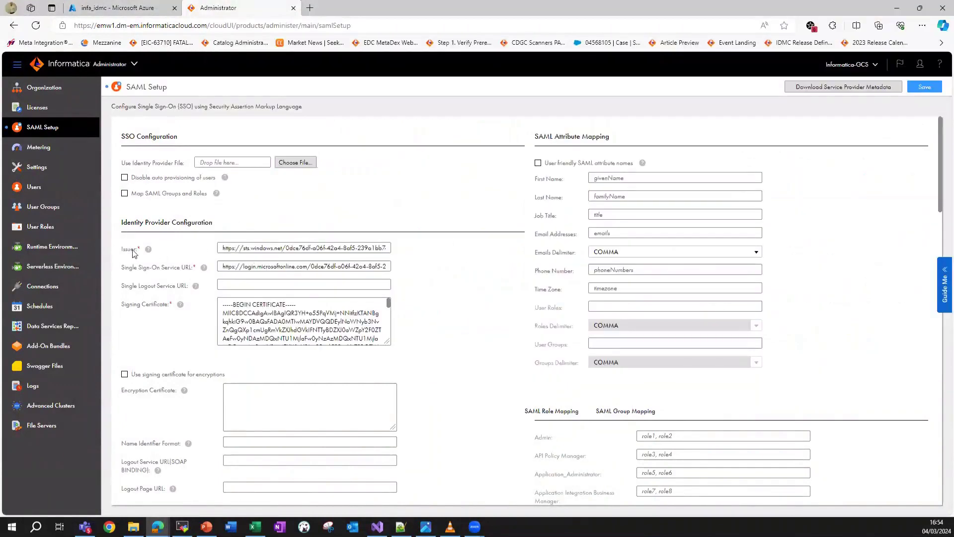
{"action": "double_click", "coordinate": [153, 305]}
Save SAML setup, enable Disable auto provisioning, Map SAML Groups and Roles, SCIM 2.0 push, and request a token.
{"action": "left_click", "coordinate": [565, 139]}
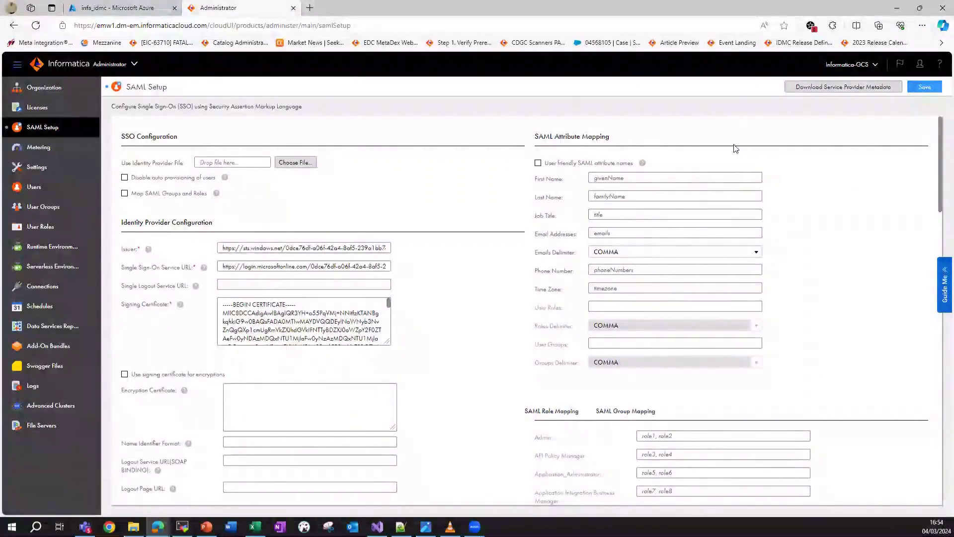
{"action": "left_click", "coordinate": [925, 88]}
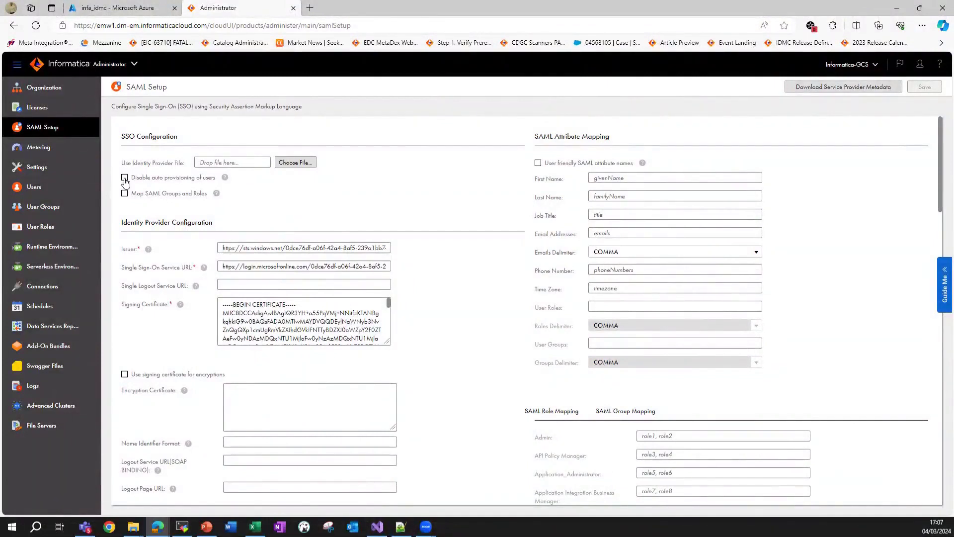
{"action": "left_click", "coordinate": [125, 179]}
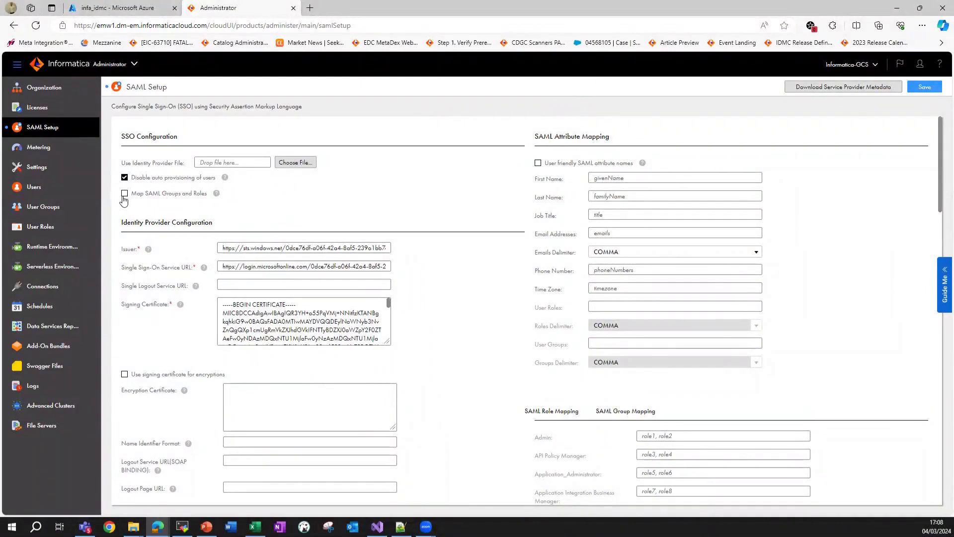
{"action": "left_click", "coordinate": [125, 195]}
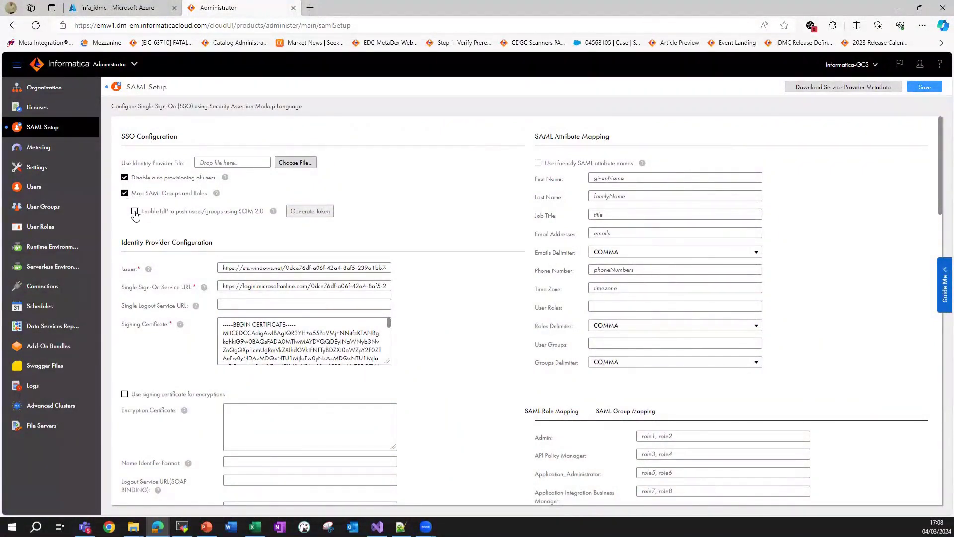
{"action": "left_click", "coordinate": [134, 212]}
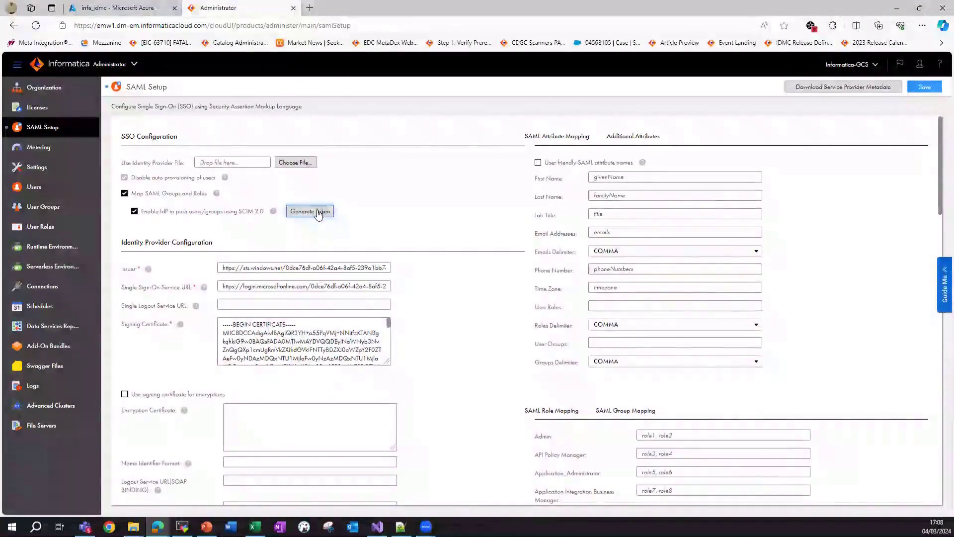
{"action": "left_click", "coordinate": [318, 213]}
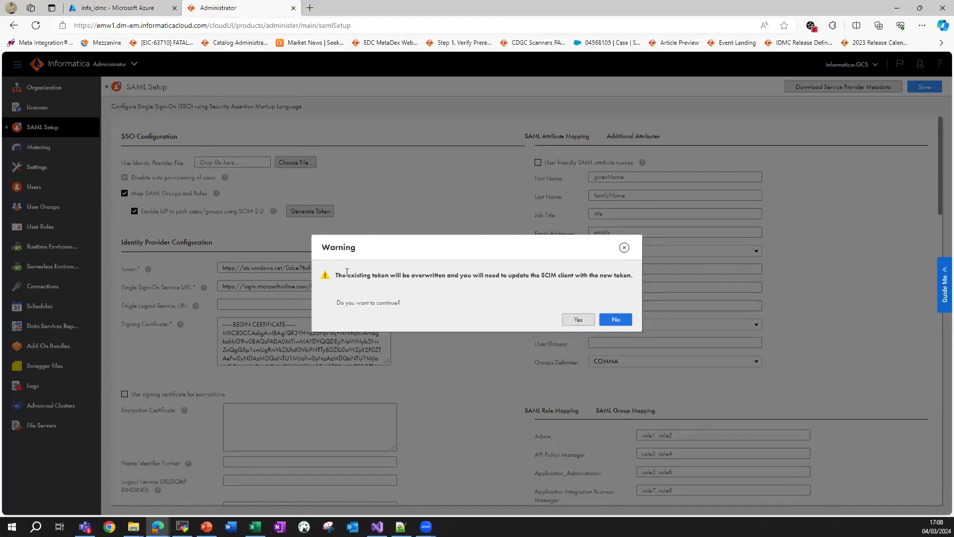
Confirm overwriting the old SCIM token, copy the new token and close its window.
{"action": "left_click_drag", "start_coordinate": [348, 274], "coordinate": [417, 276]}
{"action": "left_click", "coordinate": [433, 277]}
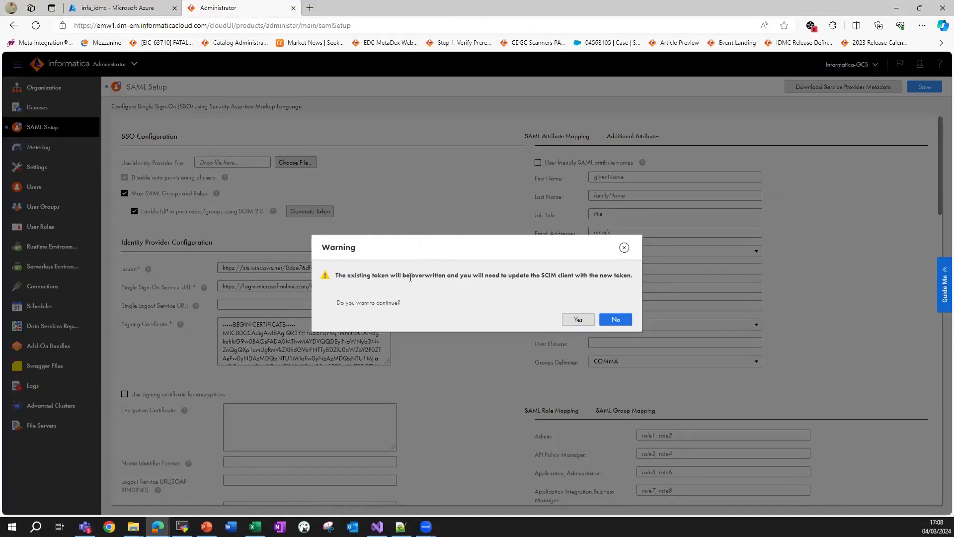
{"action": "left_click", "coordinate": [574, 322]}
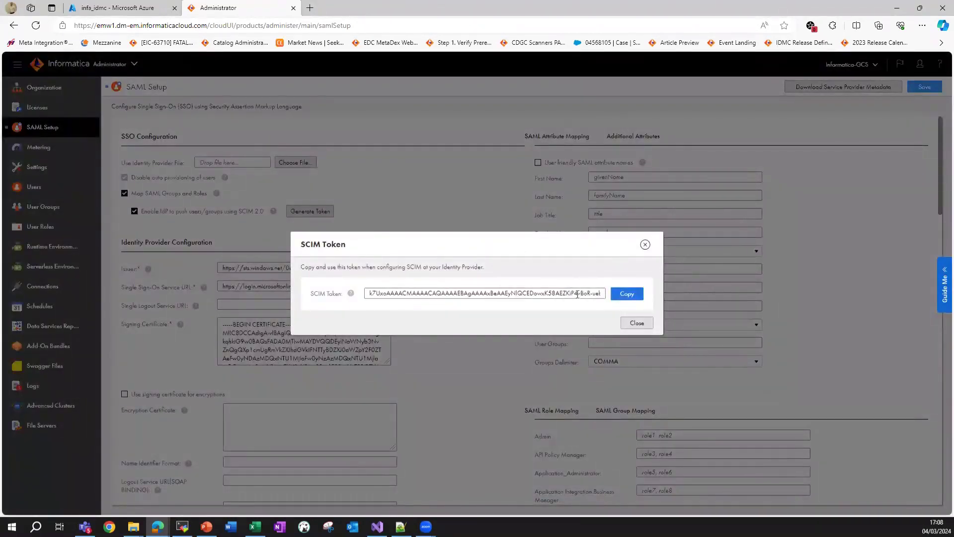
{"action": "left_click", "coordinate": [627, 293]}
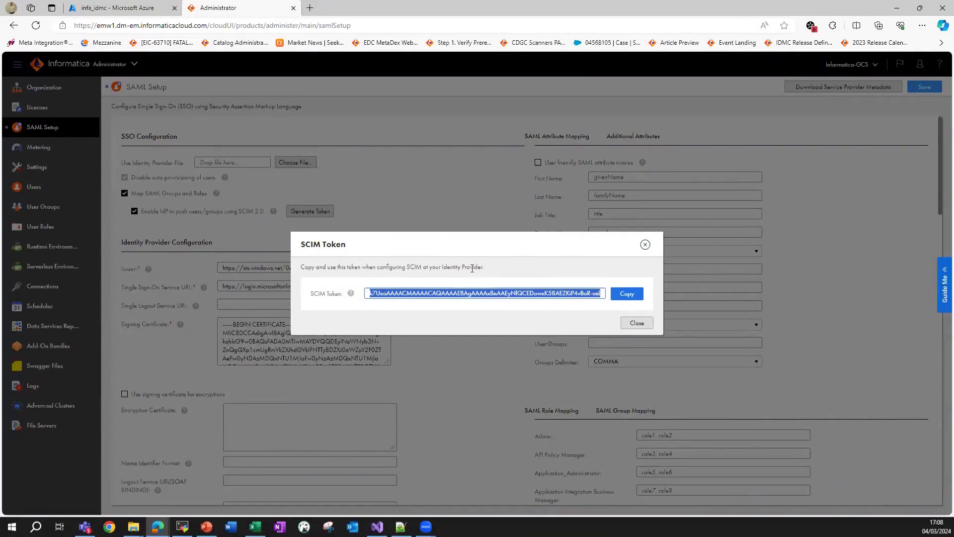
{"action": "left_click", "coordinate": [630, 321]}
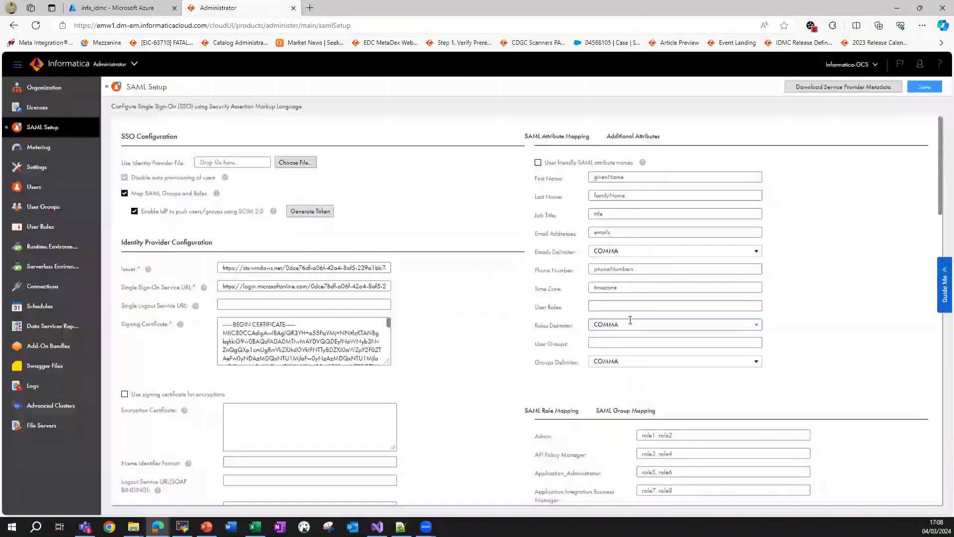
{"action": "left_click", "coordinate": [425, 526]}
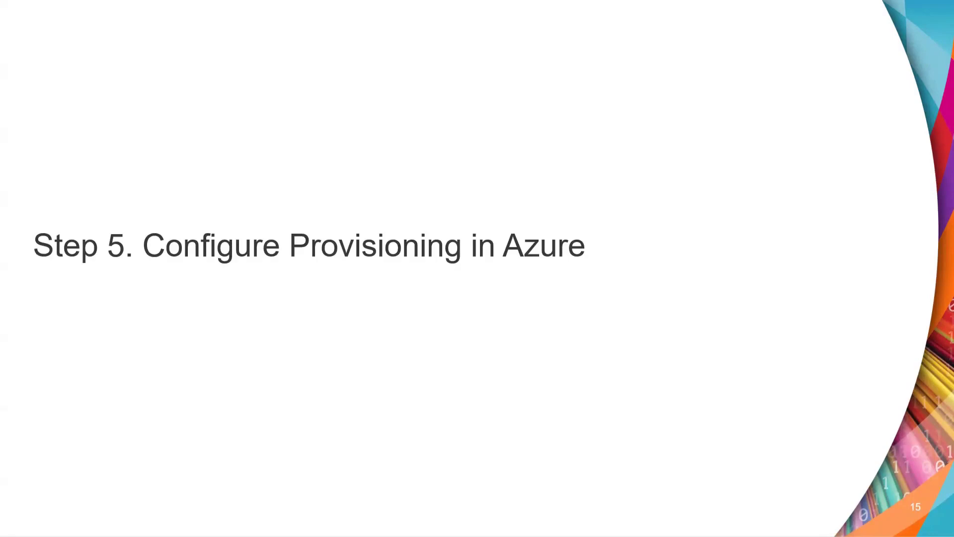
Leave the Step 5 slide and return to the Azure Enterprise applications list.
{"action": "key", "text": "alt+Tab"}
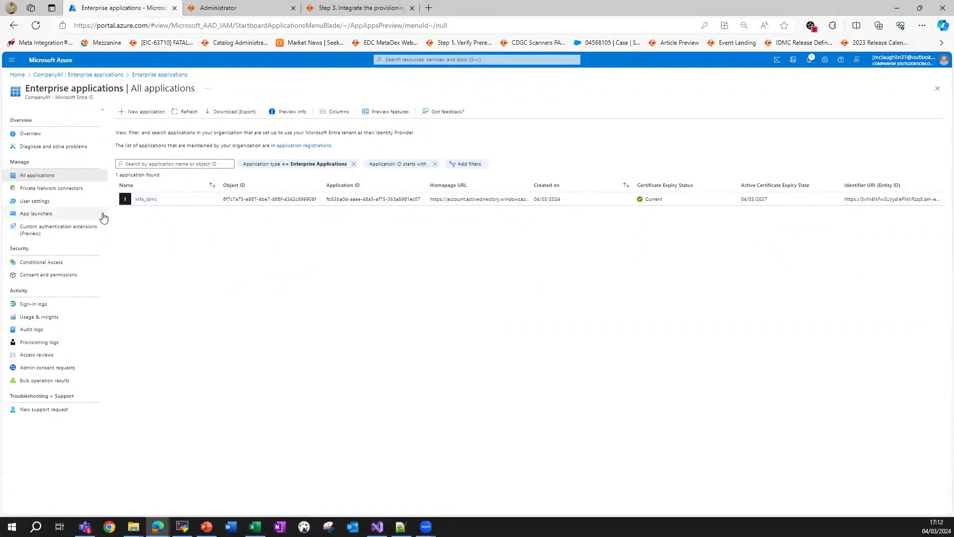
Open infa_idmc's Provisioning settings via Get started and expand the Provisioning Mode choices.
{"action": "left_click", "coordinate": [145, 199]}
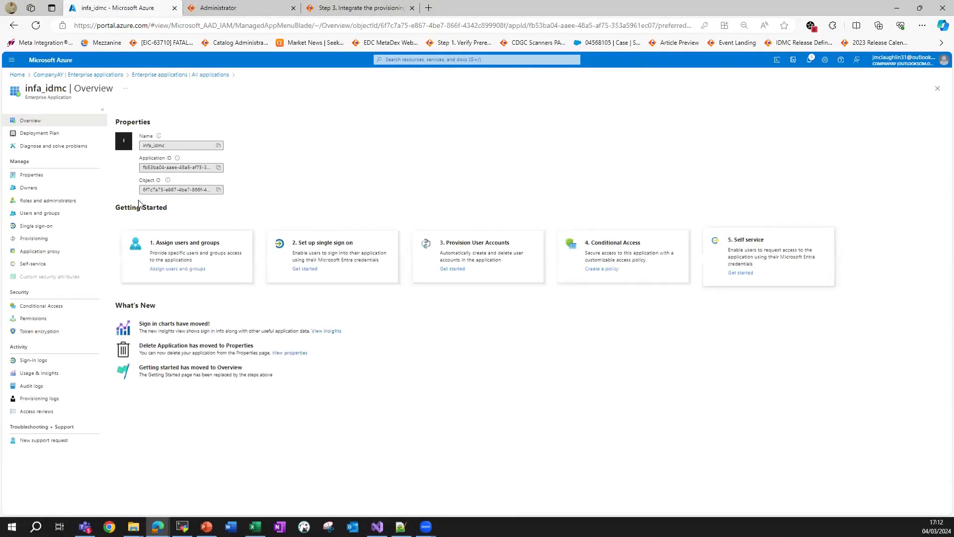
{"action": "left_click", "coordinate": [44, 239]}
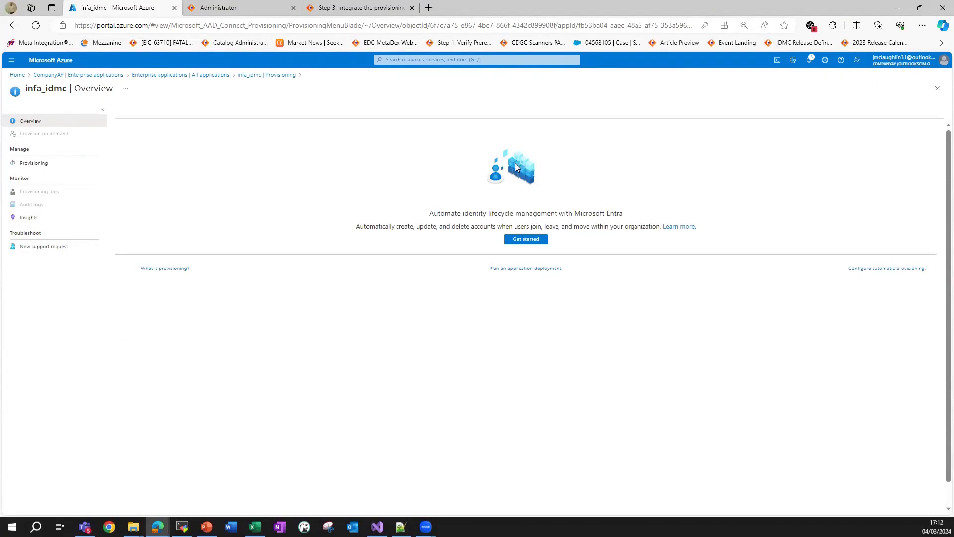
{"action": "left_click", "coordinate": [527, 239]}
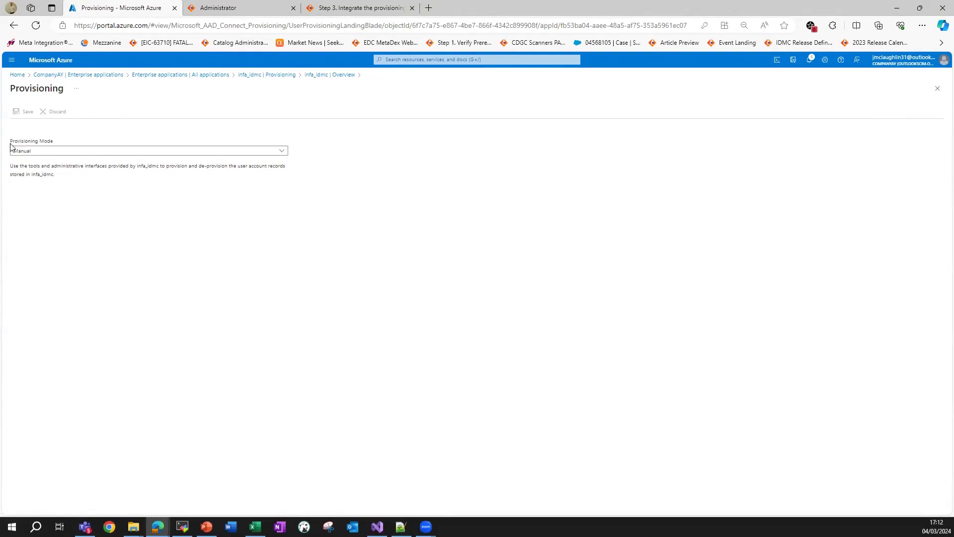
{"action": "left_click", "coordinate": [277, 153]}
{"action": "left_click", "coordinate": [277, 153]}
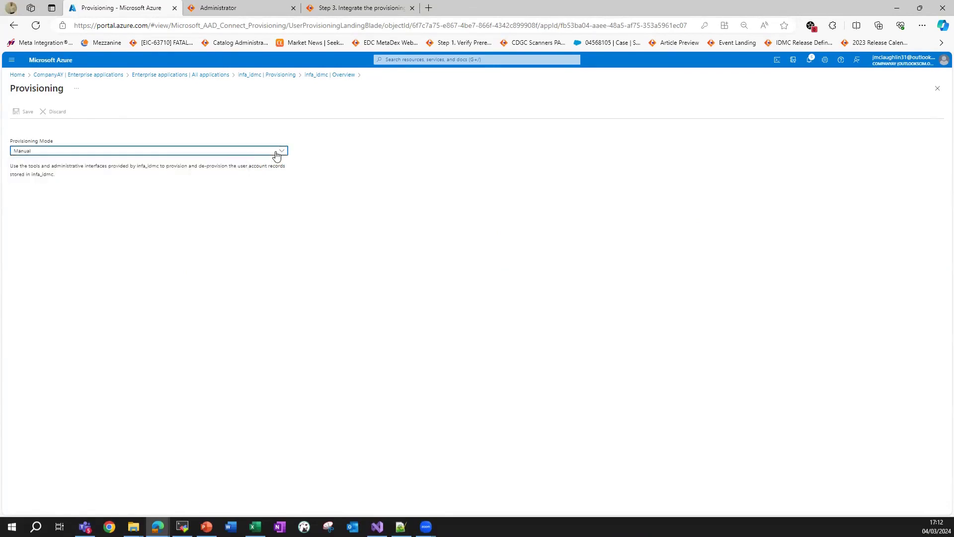
{"action": "left_click", "coordinate": [277, 154]}
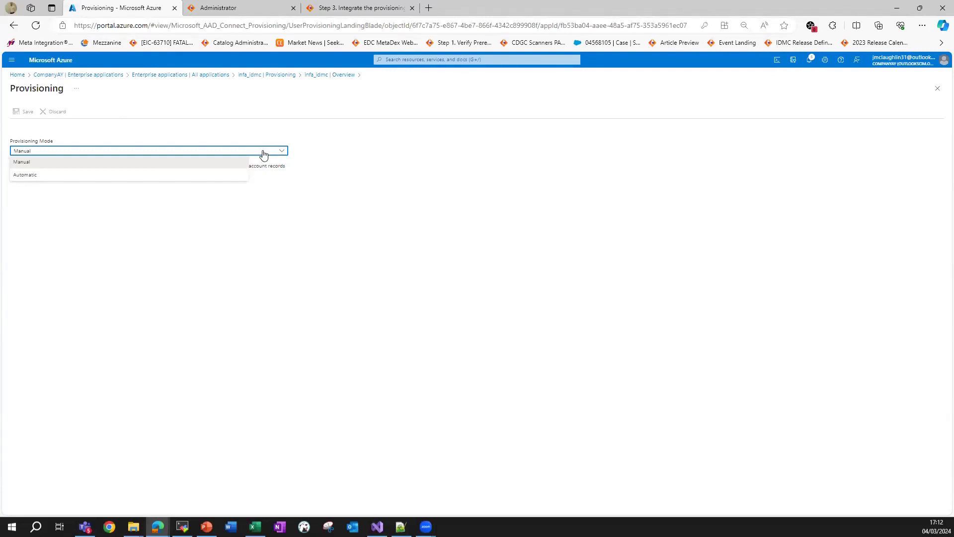
Set Provisioning Mode to Automatic, expand Admin Credentials and Settings, and paste the SCIM URL into Tenant URL.
{"action": "left_click", "coordinate": [237, 180]}
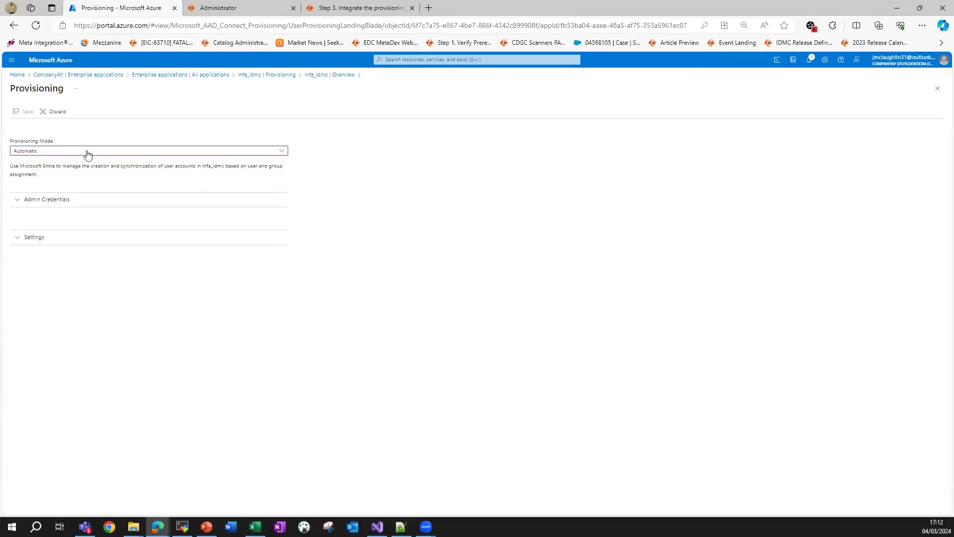
{"action": "left_click", "coordinate": [26, 202]}
{"action": "left_click", "coordinate": [46, 328]}
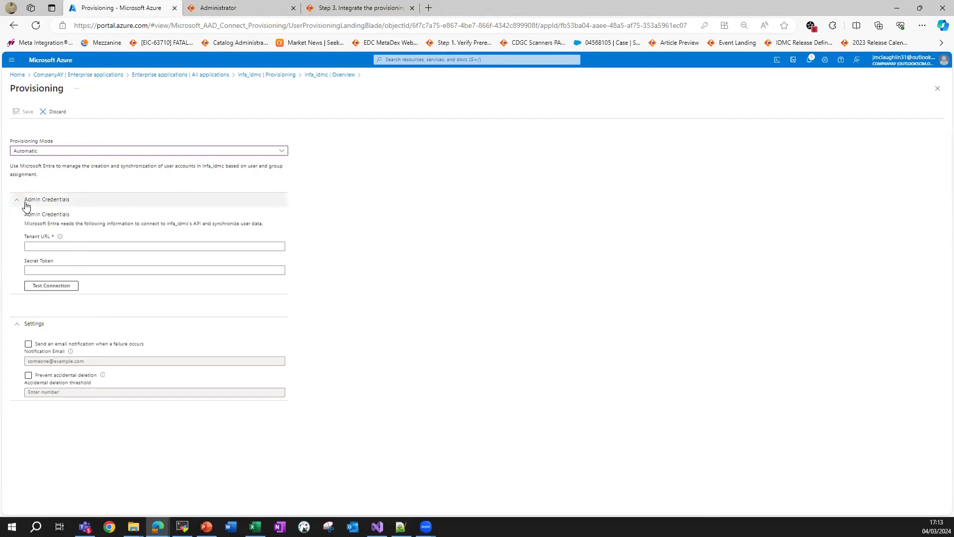
{"action": "left_click", "coordinate": [88, 246]}
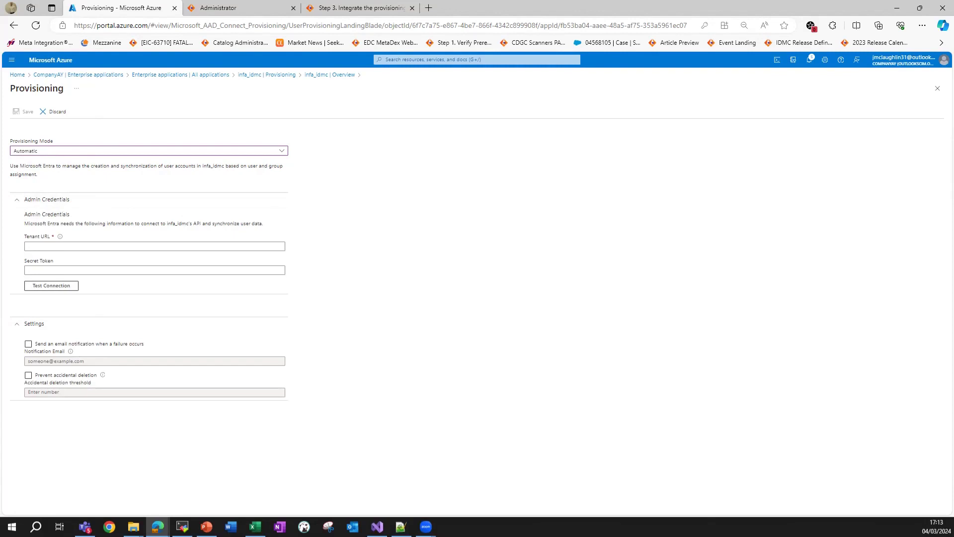
{"action": "key", "text": "alt+Tab"}
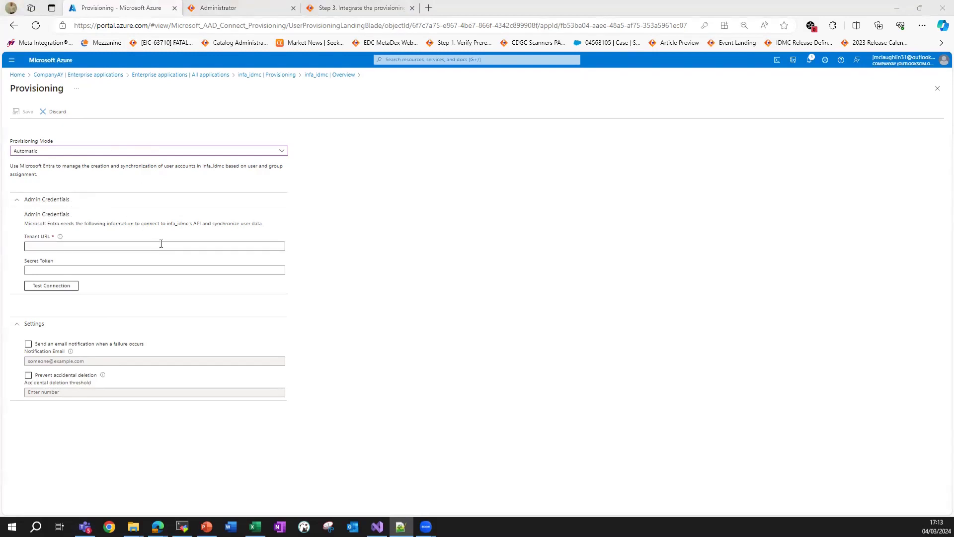
{"action": "left_click", "coordinate": [112, 245]}
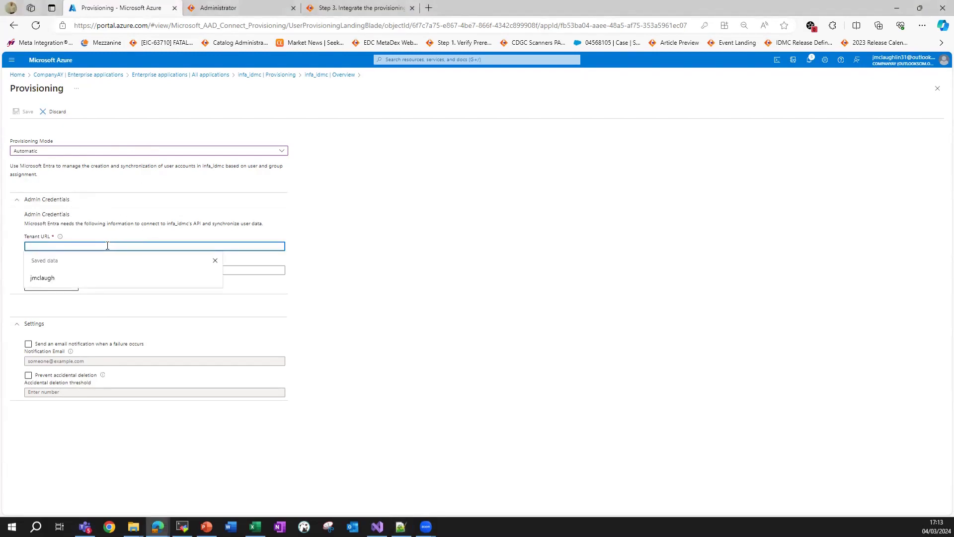
{"action": "key", "text": "ctrl+v"}
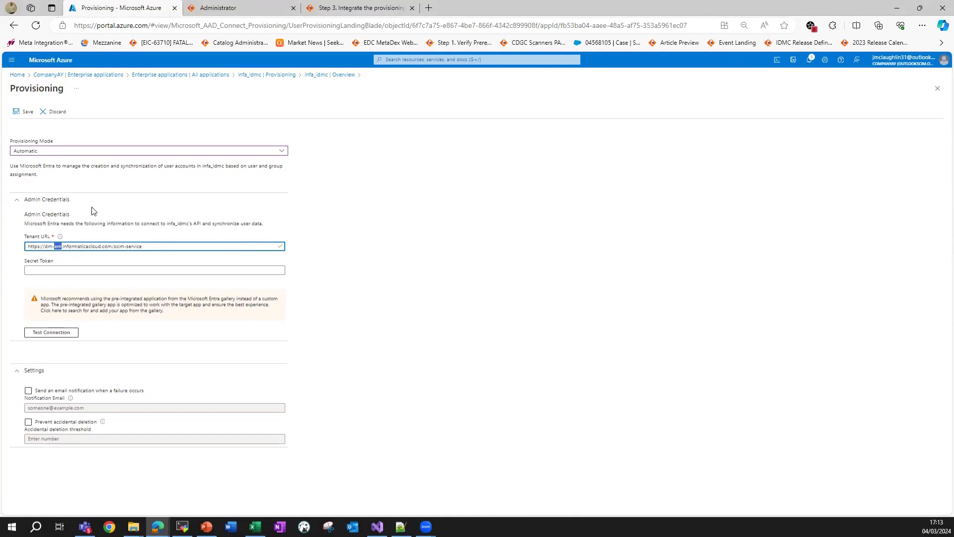
{"action": "type", "text": "us"}
{"action": "key", "text": "BackSpace"}
{"action": "key", "text": "BackSpace"}
{"action": "type", "text": "em"}
{"action": "triple_click", "coordinate": [116, 247]}
{"action": "double_click", "coordinate": [92, 246]}
{"action": "left_click_drag", "start_coordinate": [144, 248], "coordinate": [45, 248]}
{"action": "left_click", "coordinate": [45, 248]}
{"action": "left_click", "coordinate": [73, 269]}
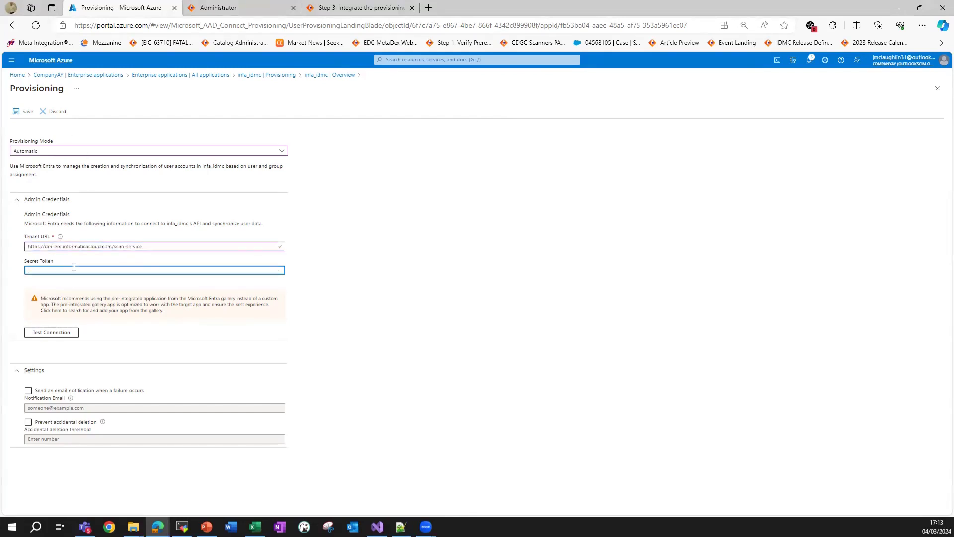
Generate a new SCIM token in Informatica Administrator and copy it to the clipboard.
{"action": "left_click", "coordinate": [250, 12]}
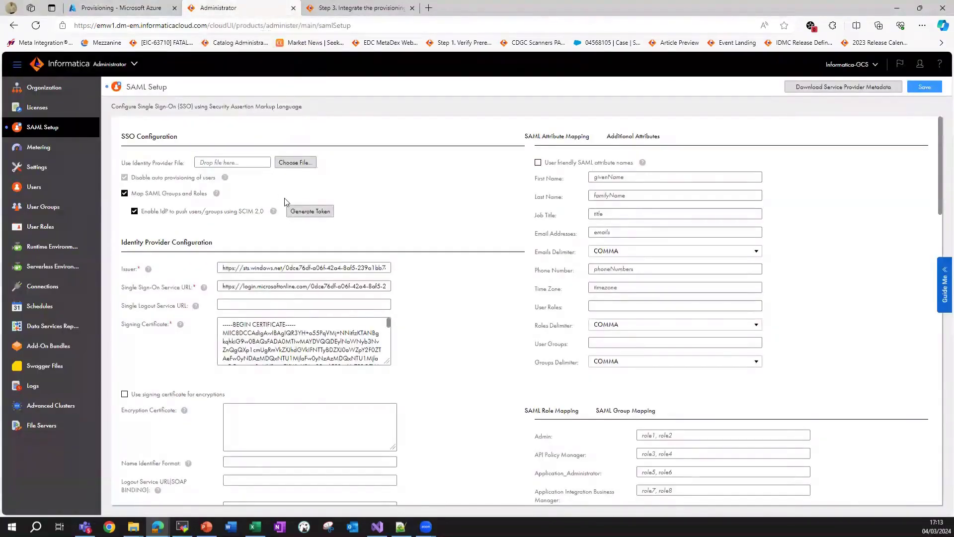
{"action": "left_click", "coordinate": [299, 212]}
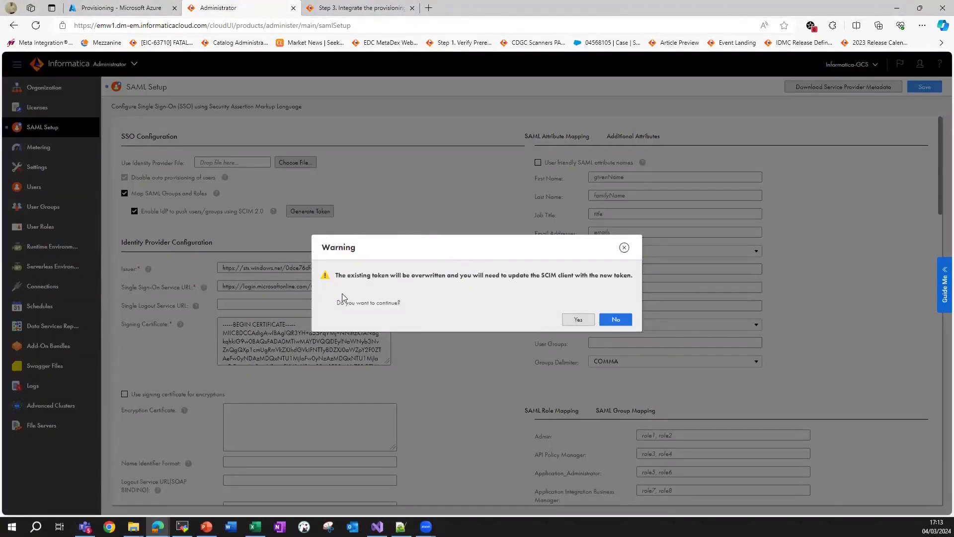
{"action": "left_click", "coordinate": [576, 318]}
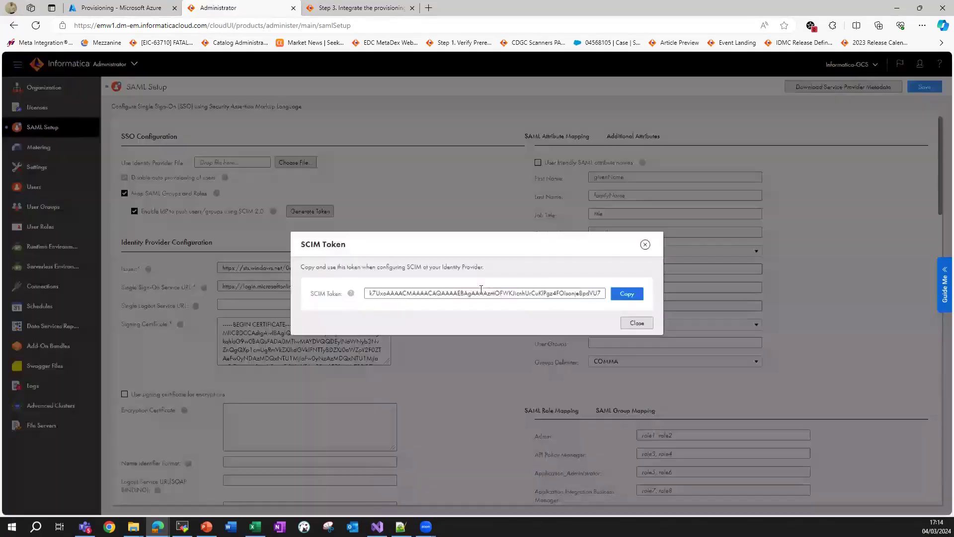
{"action": "left_click", "coordinate": [626, 294]}
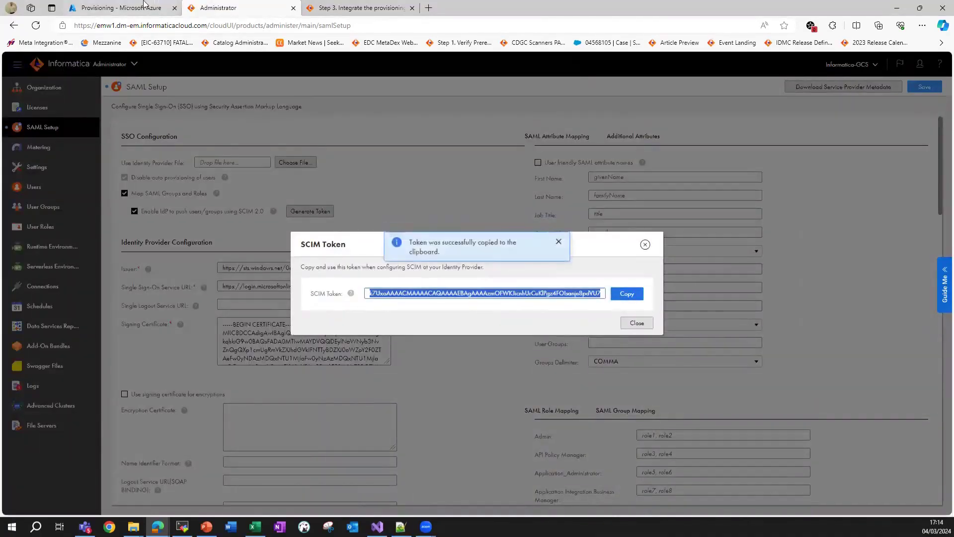
{"action": "left_click", "coordinate": [159, 8]}
Paste the SCIM token as infa_idmc's Secret Token and test the connection, which reports invalid credentials.
{"action": "key", "text": "ctrl+v"}
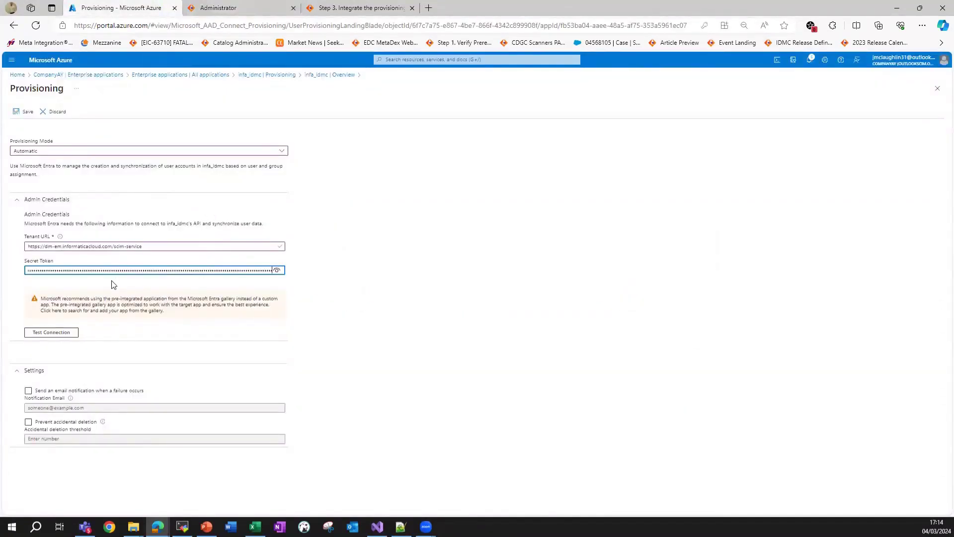
{"action": "left_click", "coordinate": [57, 333]}
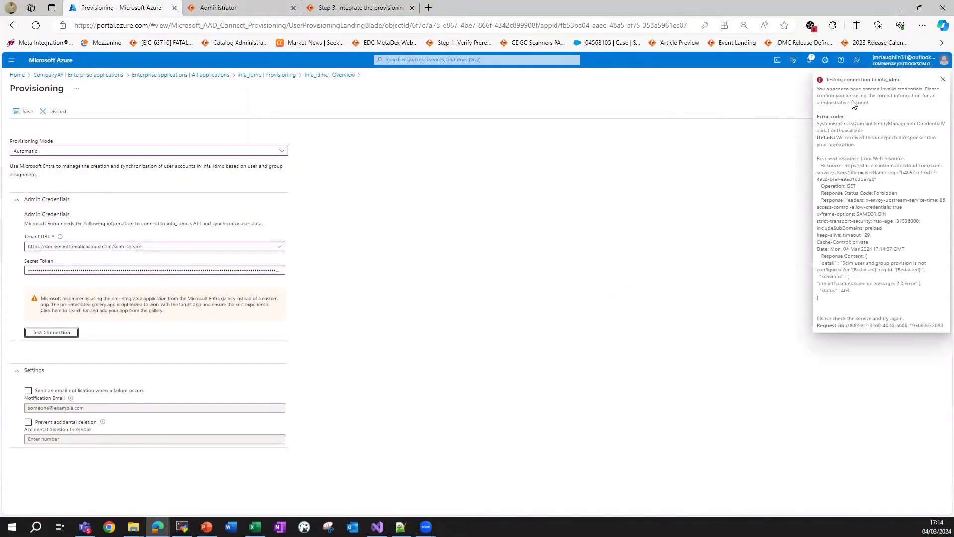
{"action": "left_click", "coordinate": [941, 80]}
{"action": "left_click", "coordinate": [941, 80]}
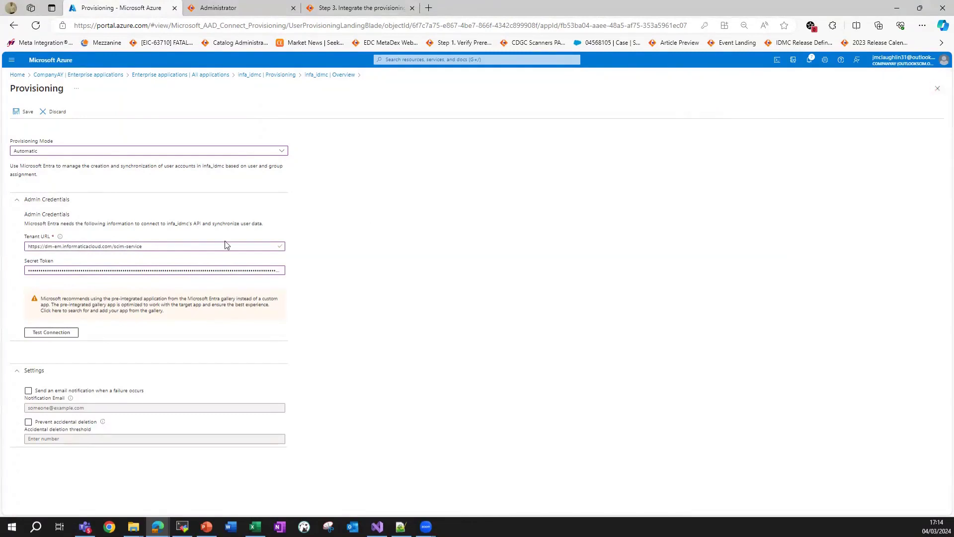
{"action": "left_click", "coordinate": [56, 334]}
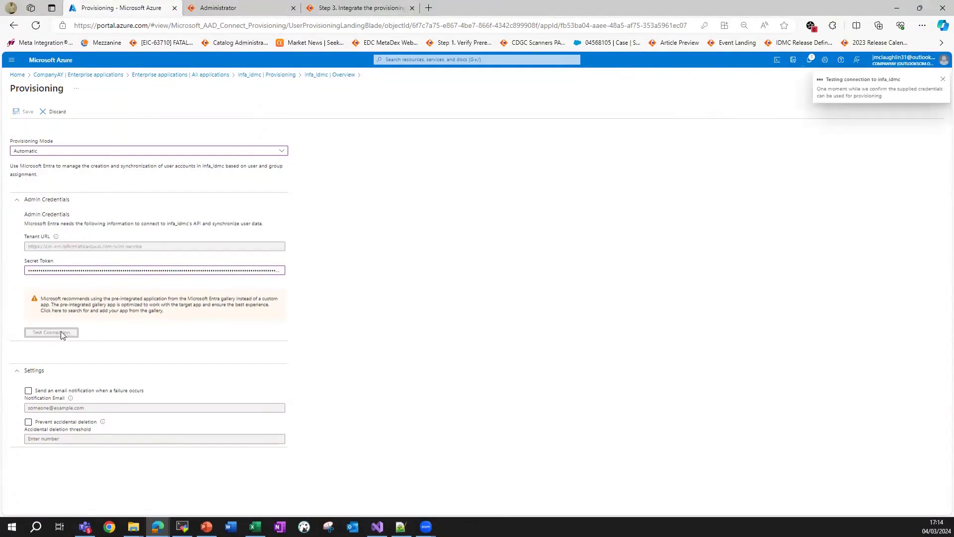
{"action": "left_click", "coordinate": [942, 80]}
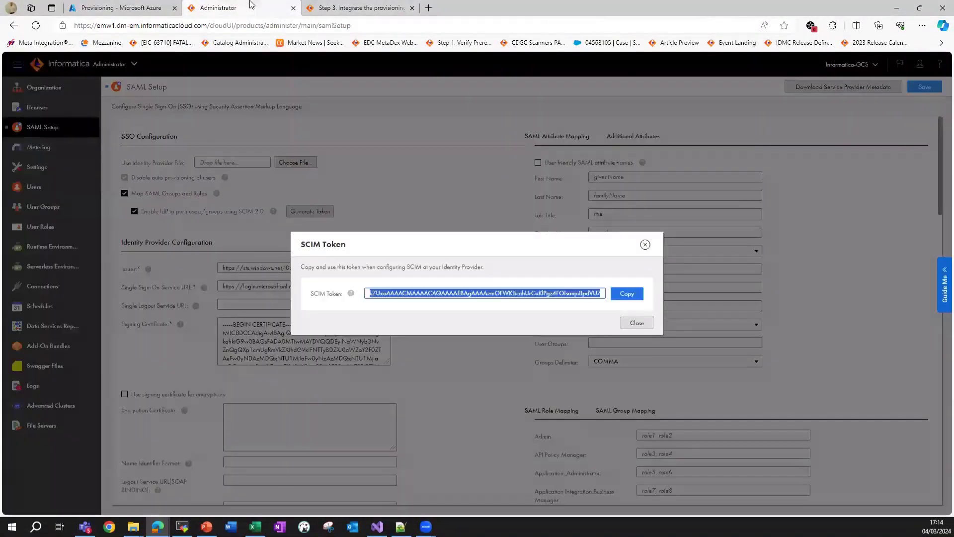
Close the SCIM token dialog, save the Informatica SAML setup, and retest the Azure connection.
{"action": "left_click", "coordinate": [251, 7]}
{"action": "left_click", "coordinate": [638, 324]}
{"action": "left_click", "coordinate": [917, 92]}
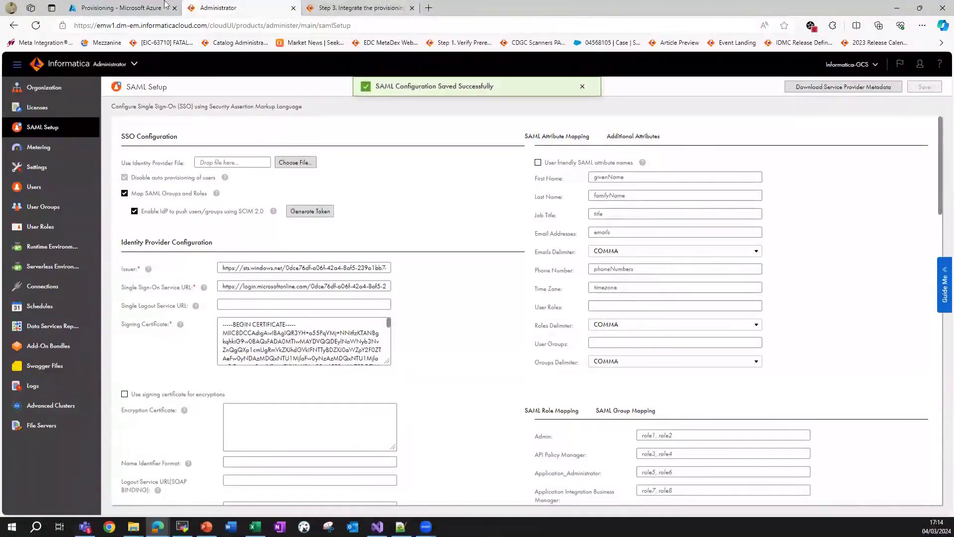
{"action": "left_click", "coordinate": [147, 8]}
{"action": "left_click", "coordinate": [74, 334]}
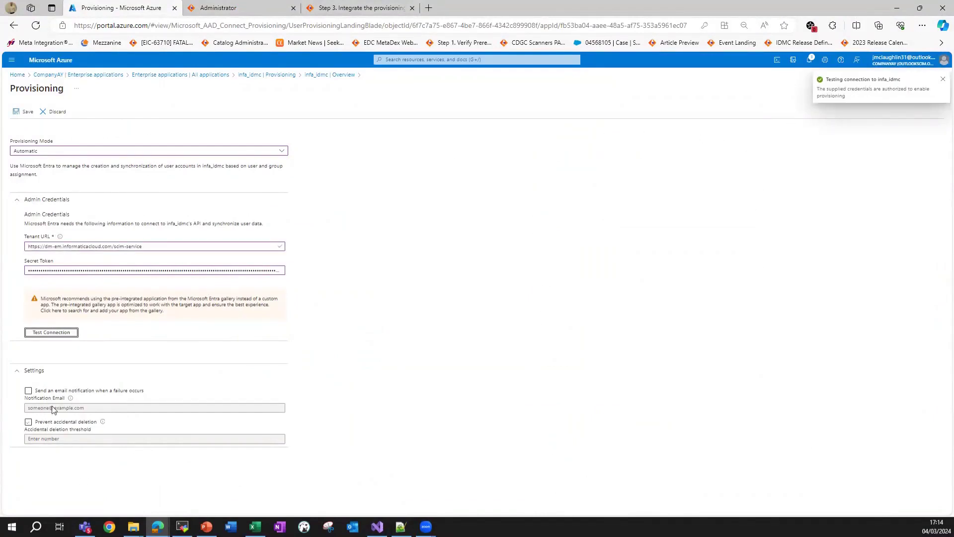
Save the infa_idmc provisioning credentials on the Provisioning blade.
{"action": "left_click", "coordinate": [25, 111]}
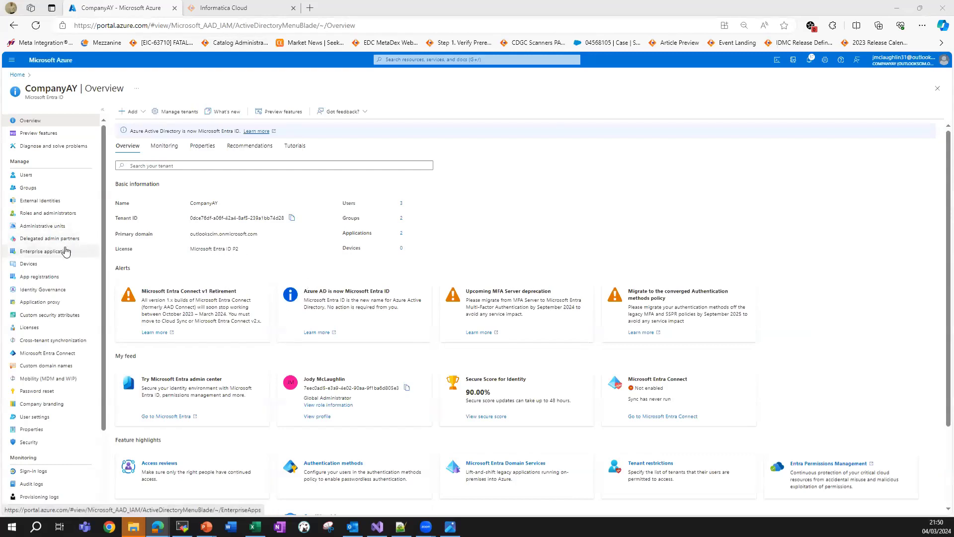
Go from Enterprise applications to infa_idmc's Provisioning, edit attribute mappings, and expand Mappings.
{"action": "left_click", "coordinate": [34, 253]}
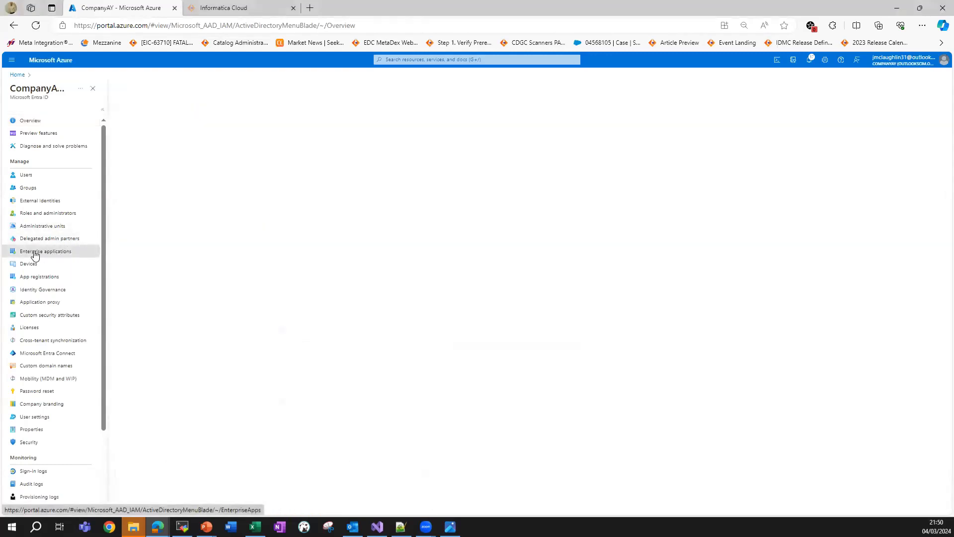
{"action": "left_click", "coordinate": [144, 199]}
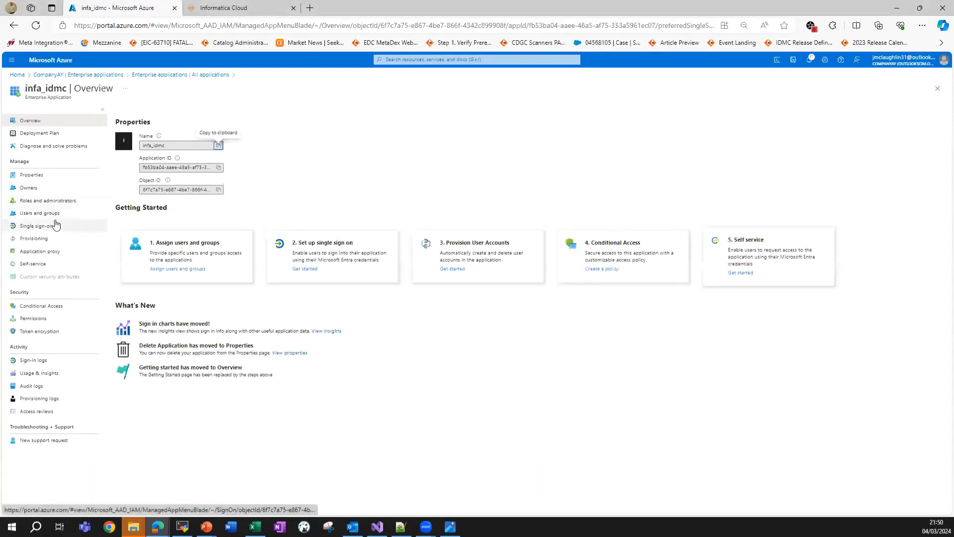
{"action": "left_click", "coordinate": [35, 238]}
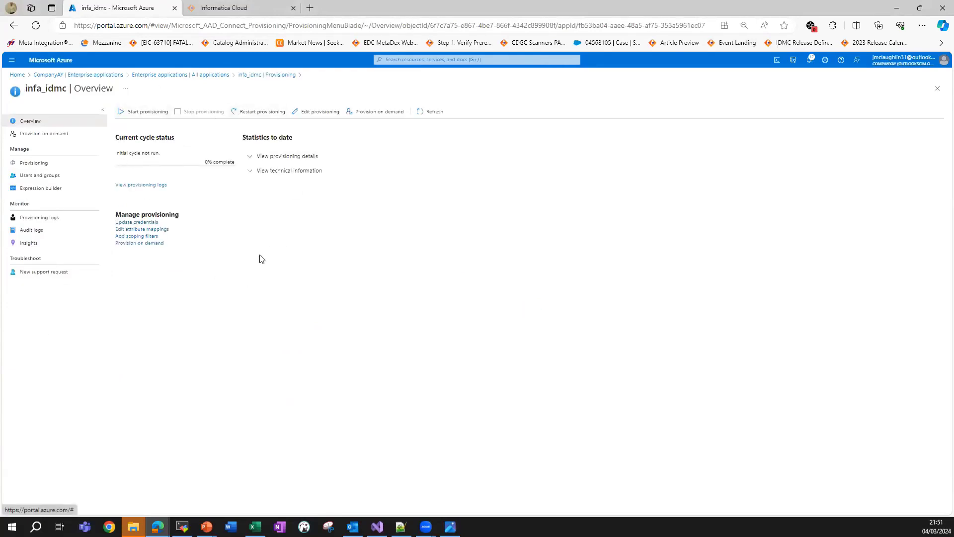
{"action": "left_click", "coordinate": [149, 229]}
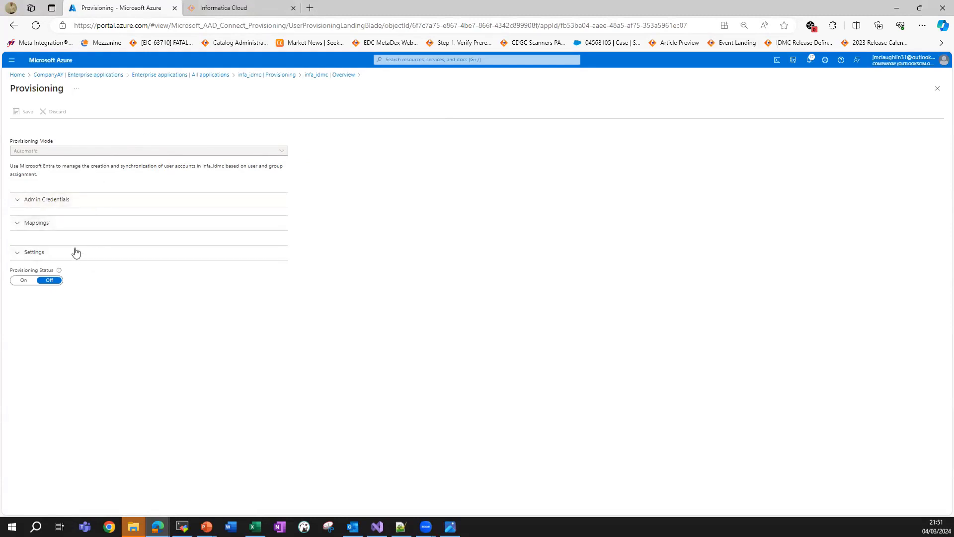
{"action": "left_click", "coordinate": [50, 225]}
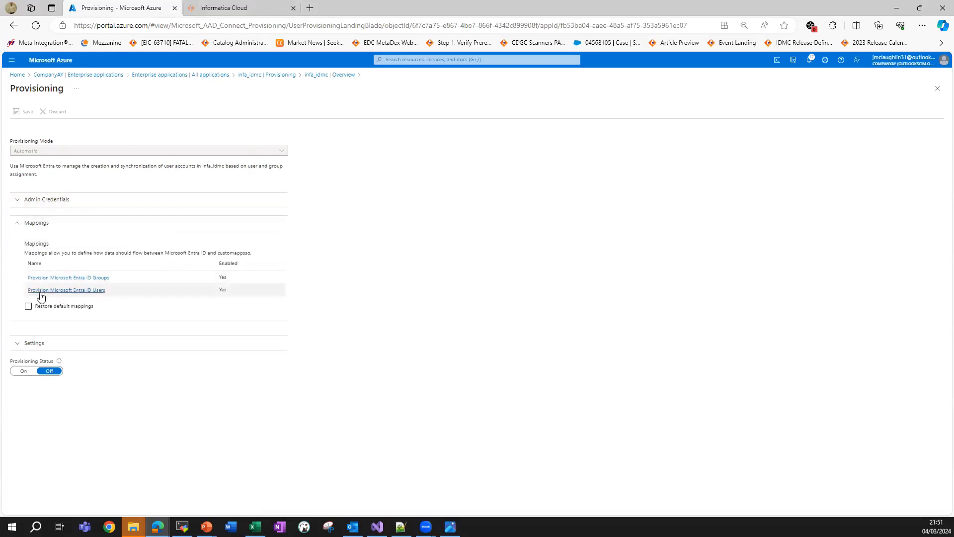
Open the Provision Microsoft Entra ID Users mapping and enable Show advanced options.
{"action": "left_click", "coordinate": [89, 293]}
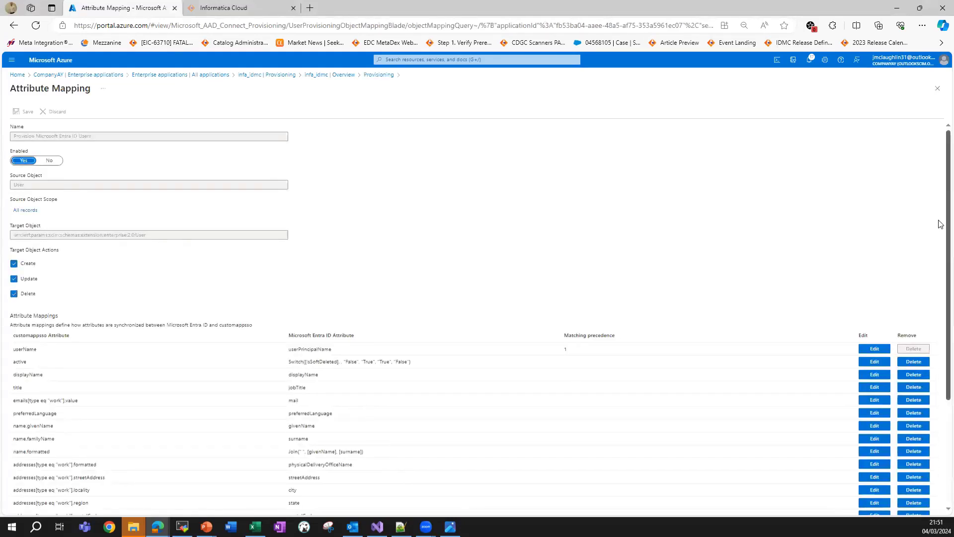
{"action": "scroll", "coordinate": [941, 255], "scroll_direction": "down", "scroll_amount": 2}
{"action": "scroll", "coordinate": [940, 255], "scroll_direction": "down", "scroll_amount": 2}
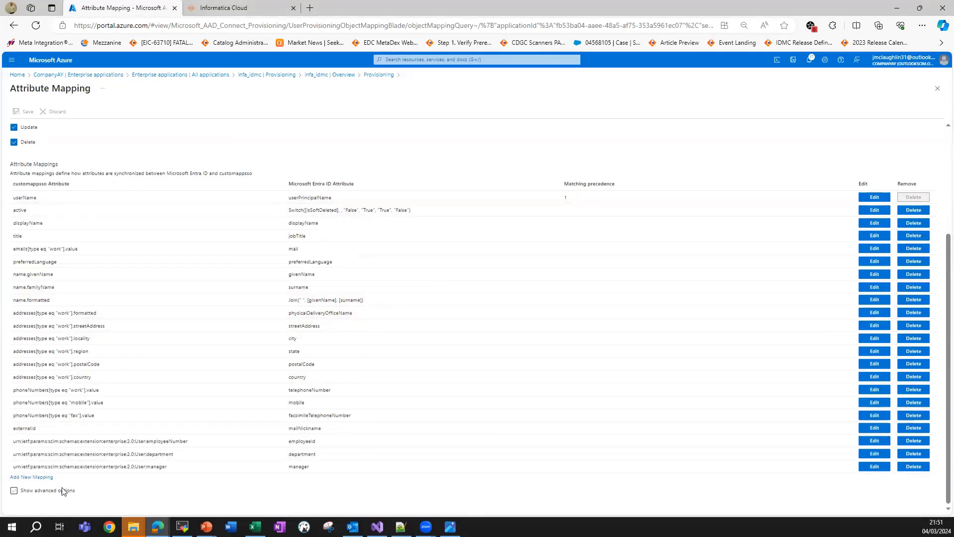
{"action": "left_click", "coordinate": [30, 492]}
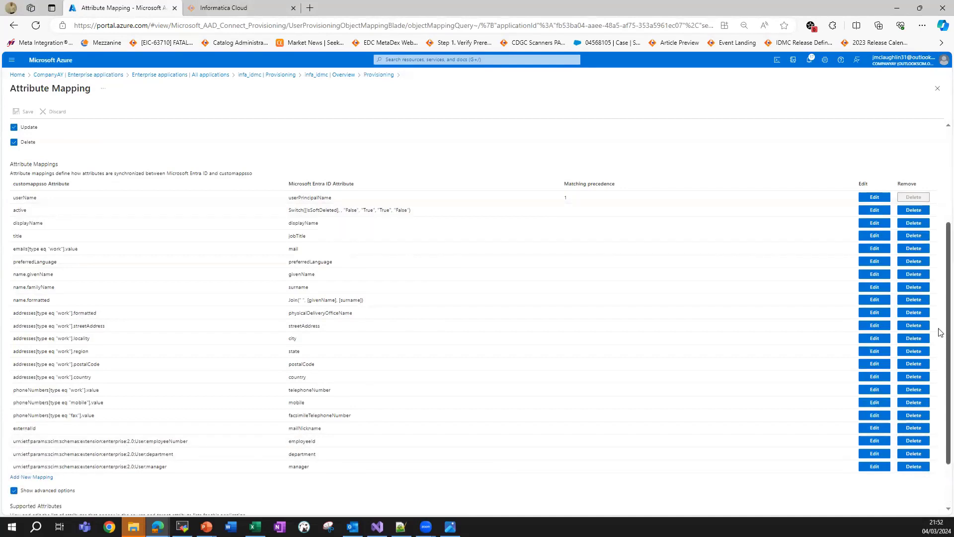
{"action": "scroll", "coordinate": [941, 330], "scroll_direction": "down", "scroll_amount": 2}
{"action": "scroll", "coordinate": [940, 330], "scroll_direction": "down", "scroll_amount": 3}
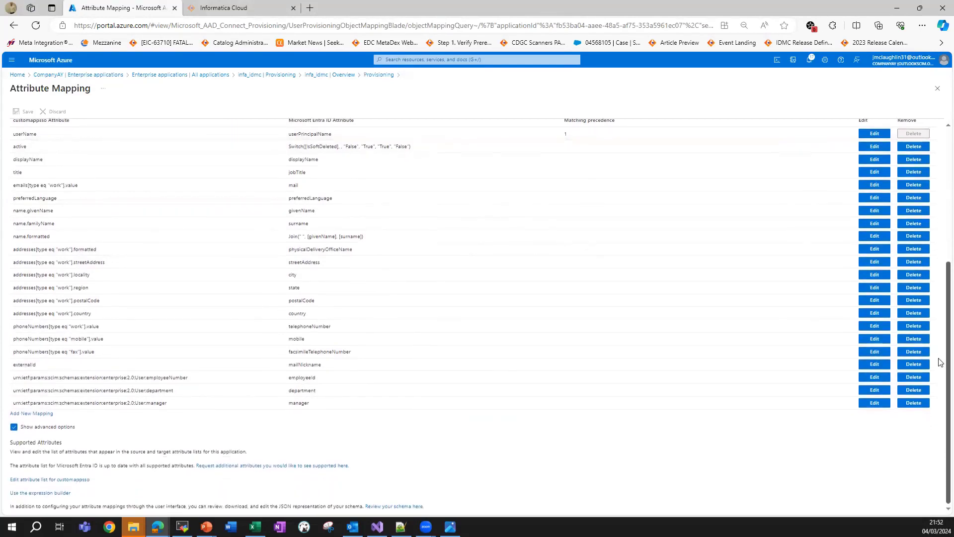
In the customappsso attribute list, add a new attribute named roles.
{"action": "left_click", "coordinate": [61, 480]}
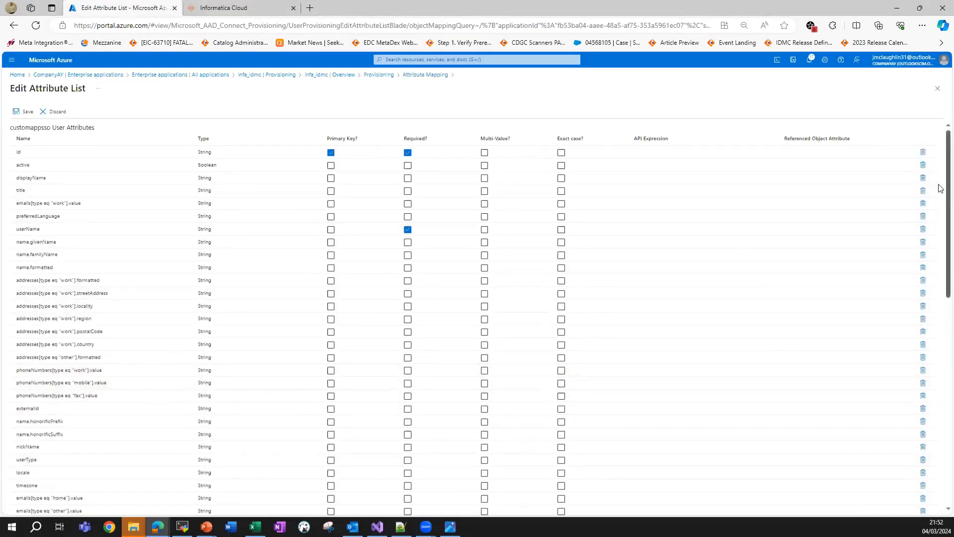
{"action": "left_click_drag", "start_coordinate": [939, 186], "coordinate": [940, 425]}
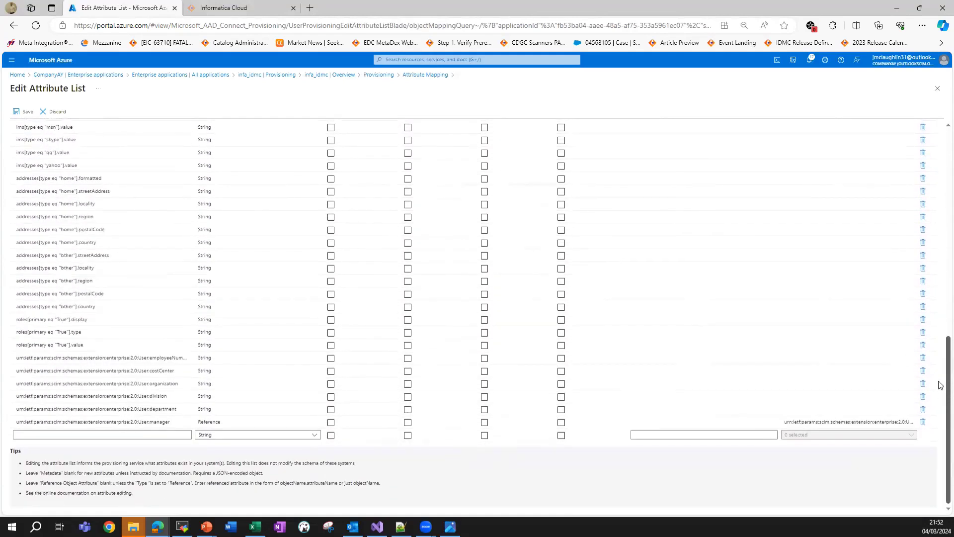
{"action": "left_click", "coordinate": [57, 435]}
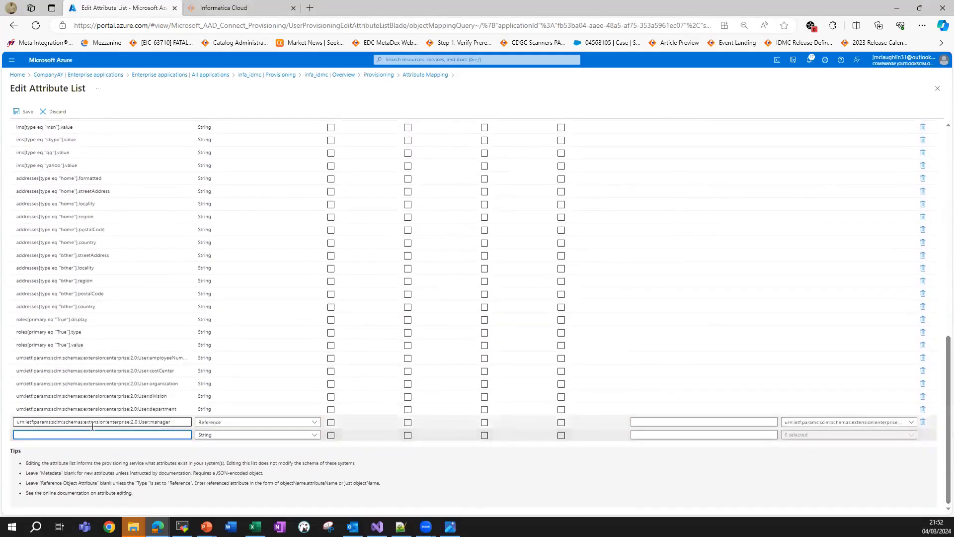
{"action": "type", "text": "roles"}
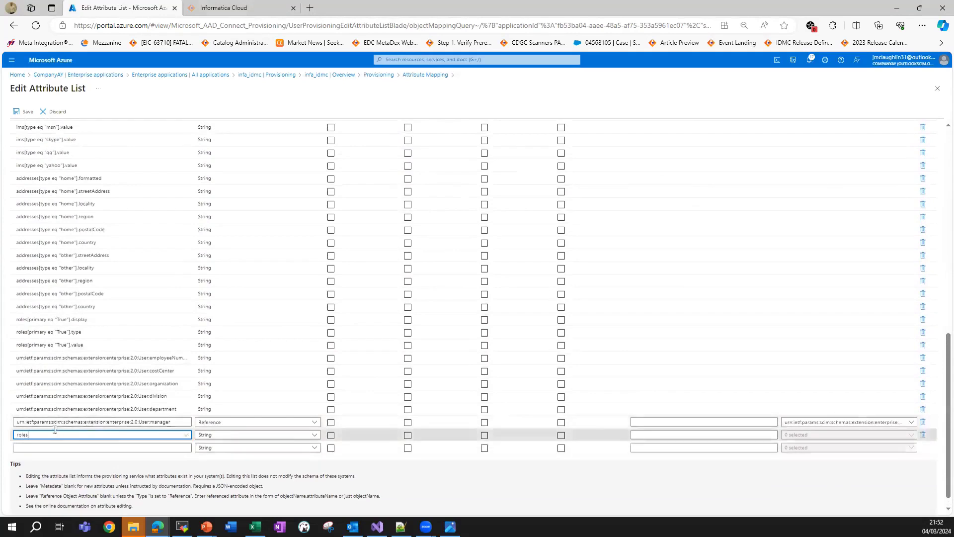
{"action": "double_click", "coordinate": [13, 438]}
{"action": "left_click", "coordinate": [32, 436]}
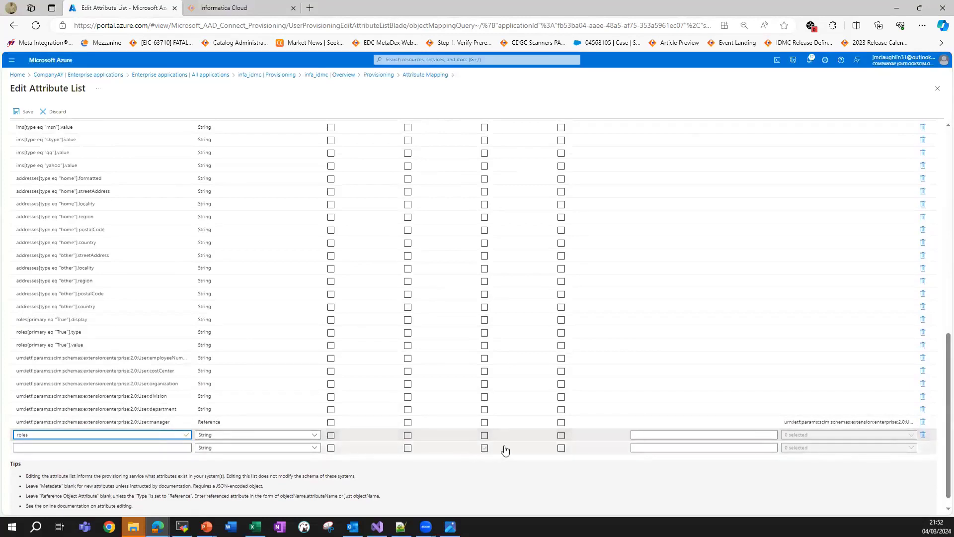
Mark the roles attribute as Multi-Value and save the attribute list, confirming Yes.
{"action": "mouse_move", "coordinate": [191, 426]}
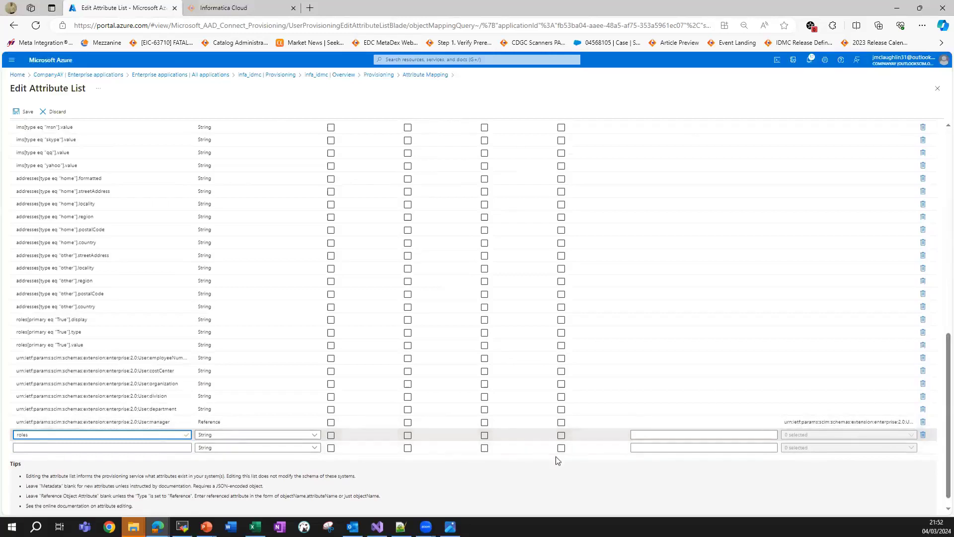
{"action": "left_click_drag", "start_coordinate": [942, 437], "coordinate": [941, 187]}
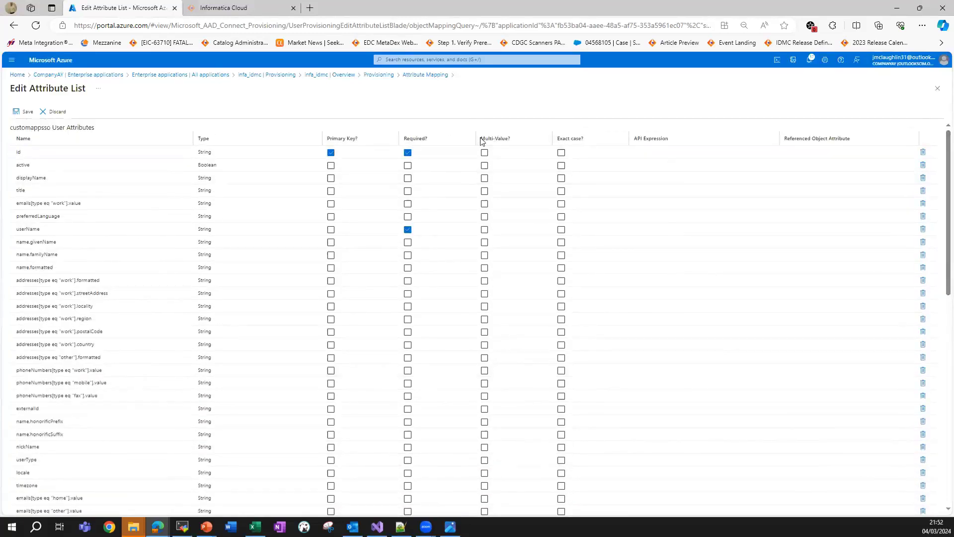
{"action": "left_click_drag", "start_coordinate": [481, 139], "coordinate": [512, 139]}
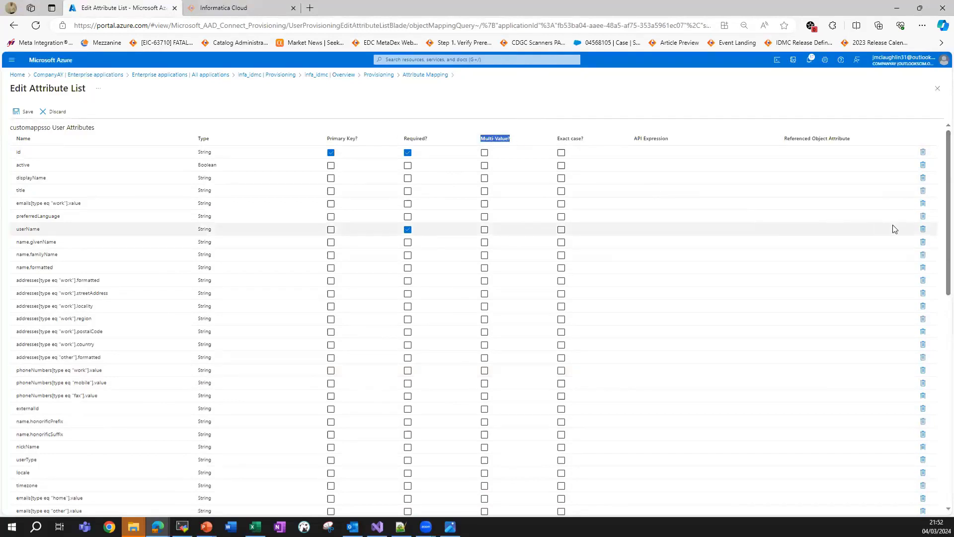
{"action": "left_click_drag", "start_coordinate": [941, 252], "coordinate": [939, 452]}
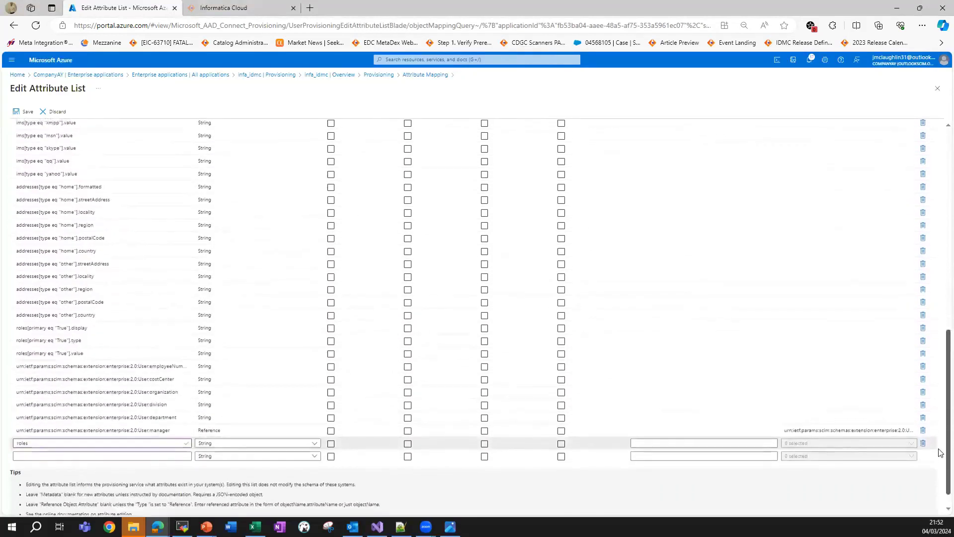
{"action": "left_click", "coordinate": [484, 441]}
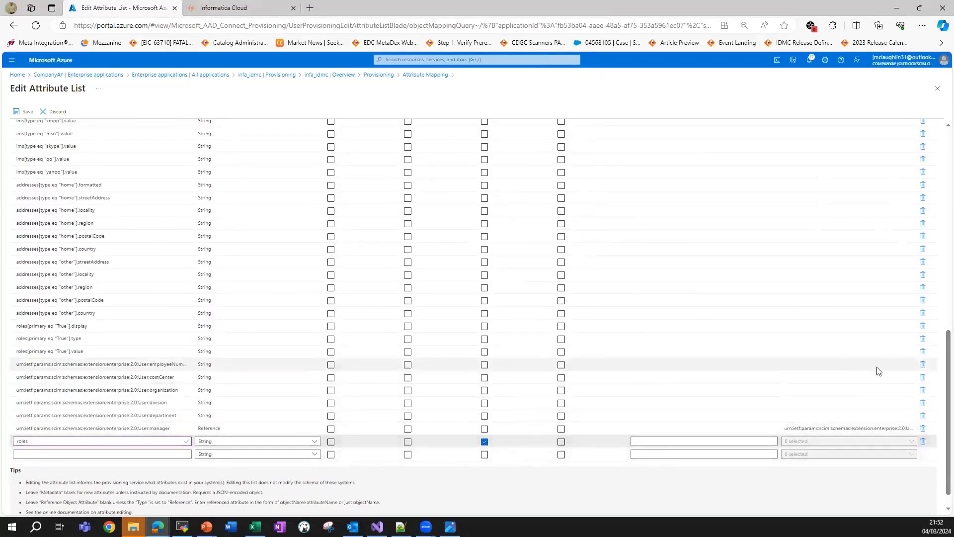
{"action": "scroll", "coordinate": [938, 393], "scroll_direction": "down", "scroll_amount": 1}
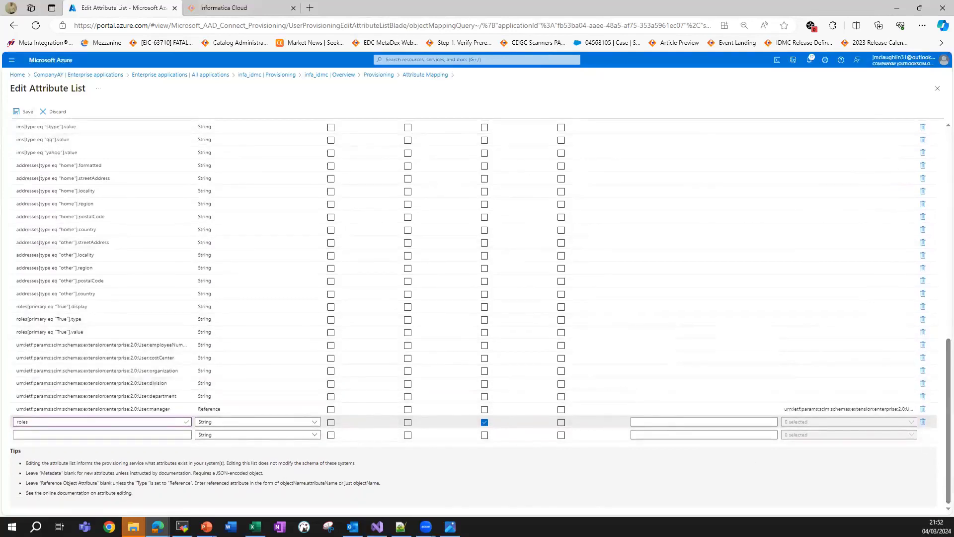
{"action": "left_click", "coordinate": [23, 111]}
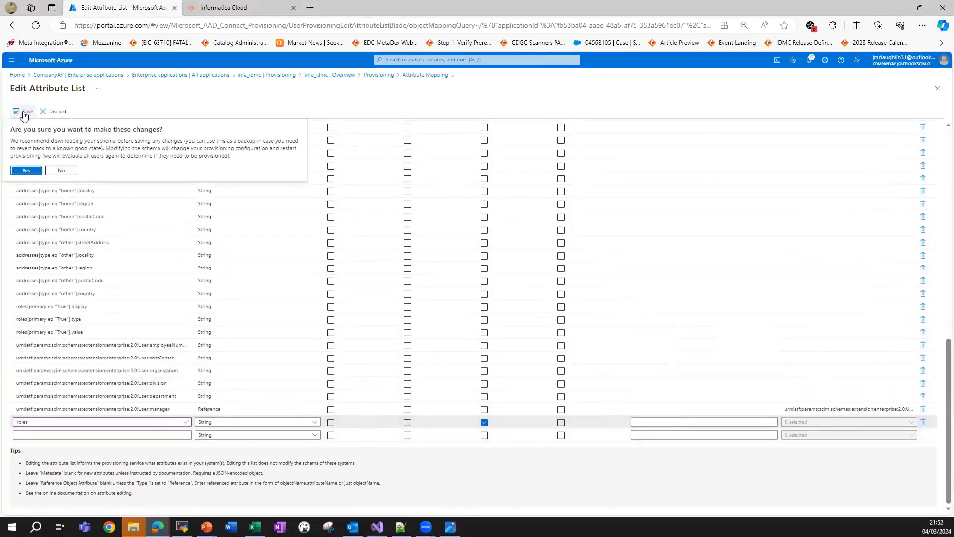
{"action": "left_click", "coordinate": [26, 170]}
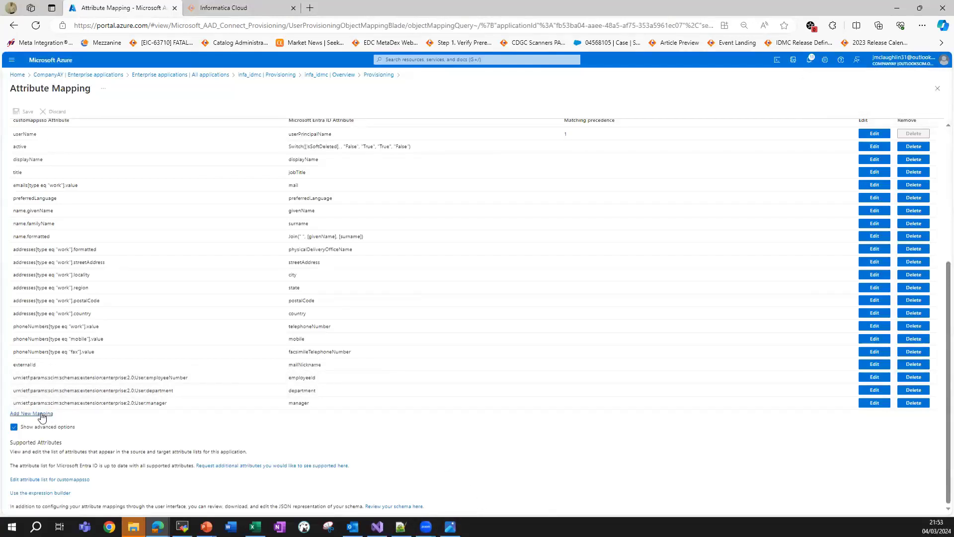
Add a new Expression mapping with appRoleAssignmentsComplex([appRoleAssignments]) as the source expression.
{"action": "left_click", "coordinate": [42, 414]}
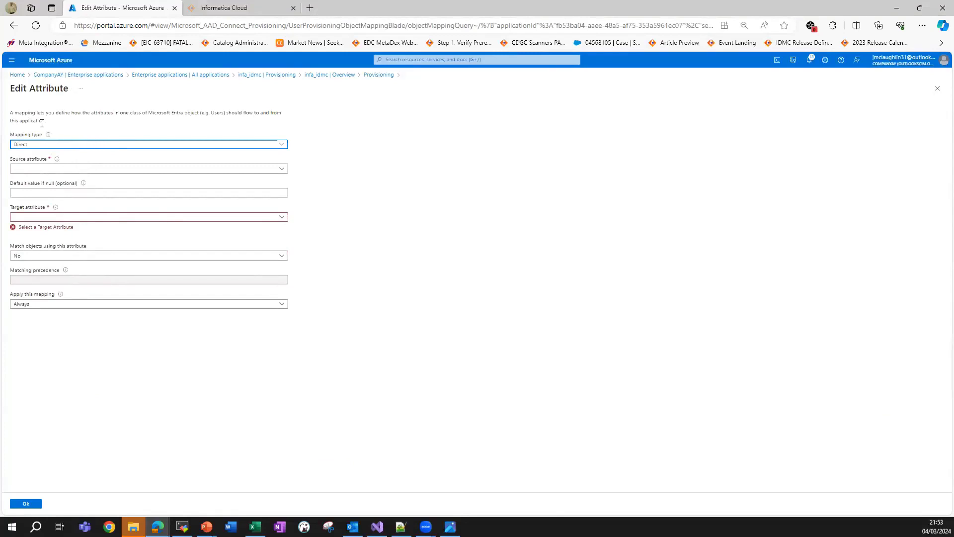
{"action": "left_click", "coordinate": [41, 146]}
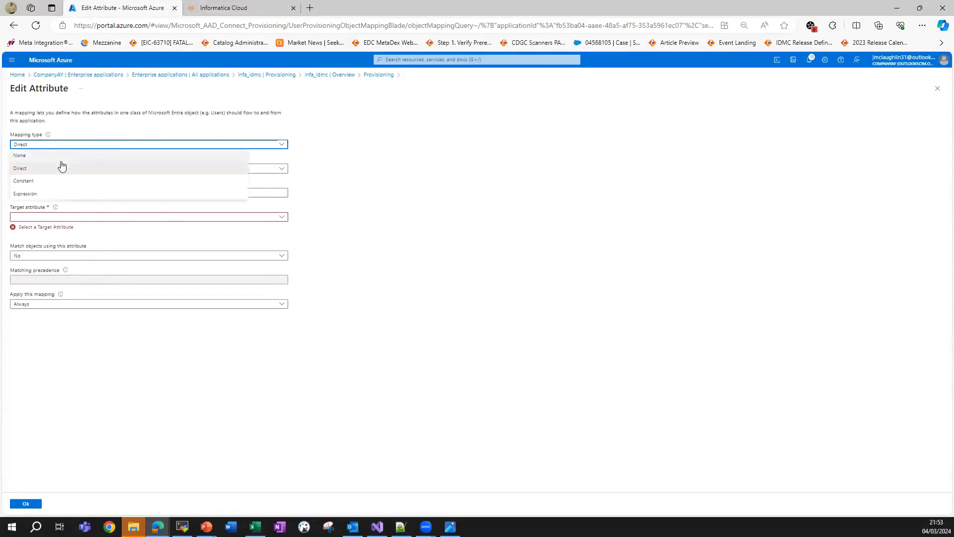
{"action": "left_click", "coordinate": [66, 195]}
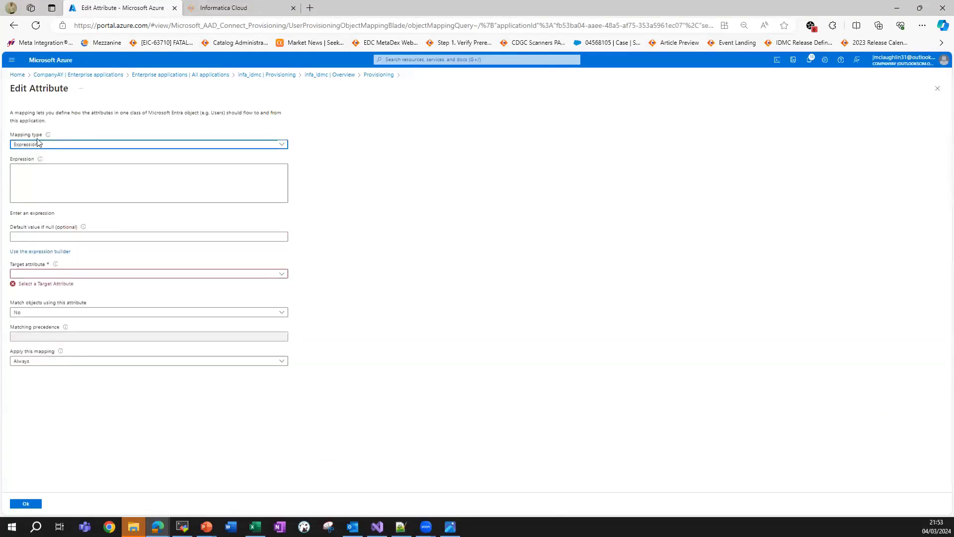
{"action": "left_click", "coordinate": [48, 182]}
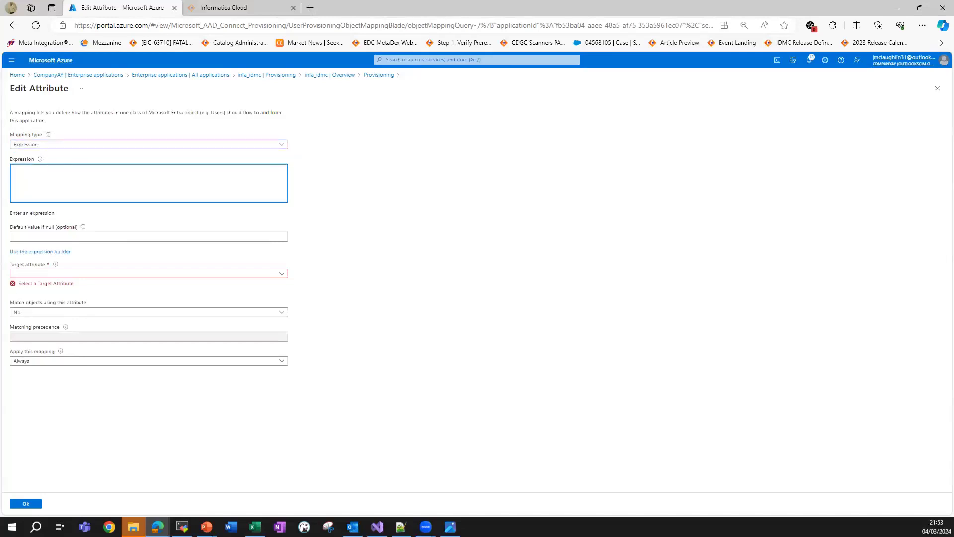
{"action": "key", "text": "alt+Tab"}
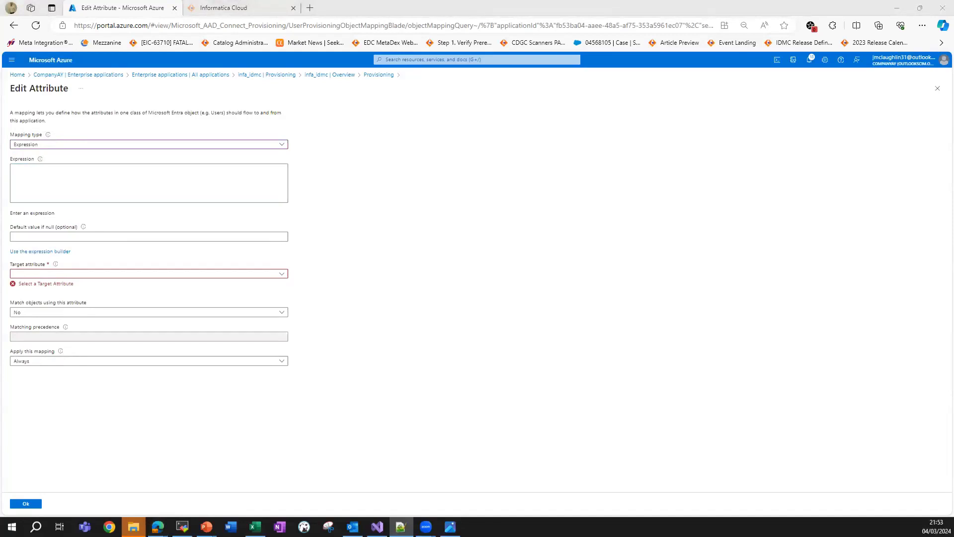
{"action": "right_click", "coordinate": [121, 192]}
{"action": "left_click", "coordinate": [180, 284]}
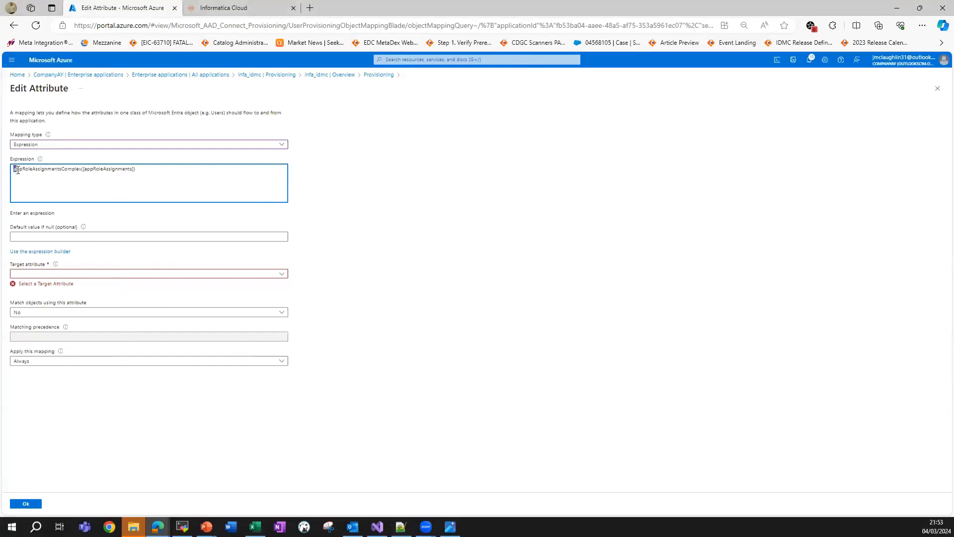
{"action": "left_click_drag", "start_coordinate": [31, 169], "coordinate": [81, 170]}
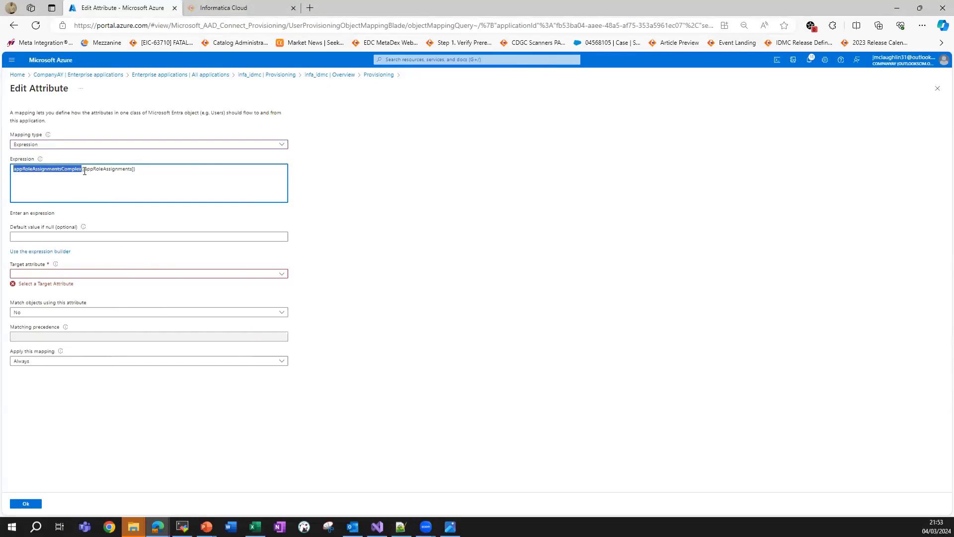
{"action": "left_click_drag", "start_coordinate": [83, 171], "coordinate": [130, 171]}
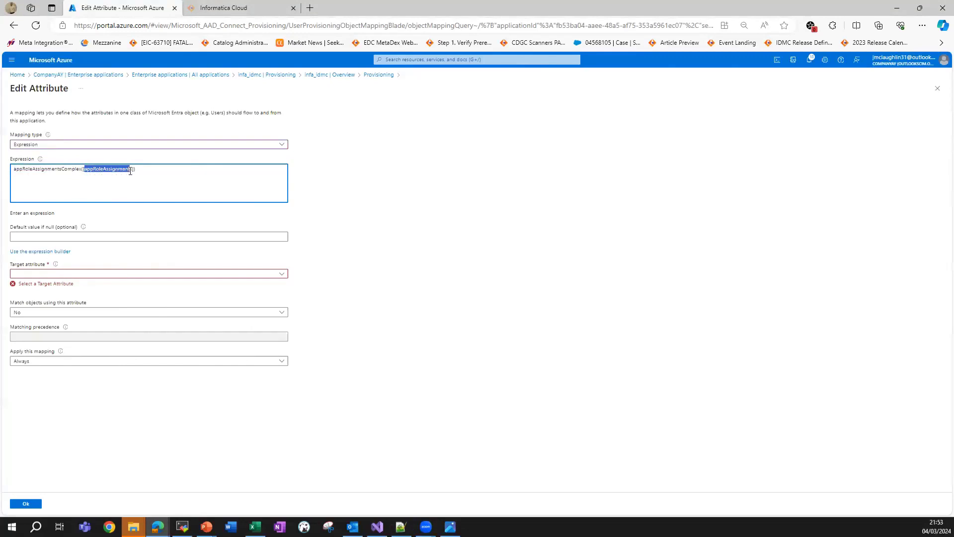
{"action": "left_click", "coordinate": [346, 255]}
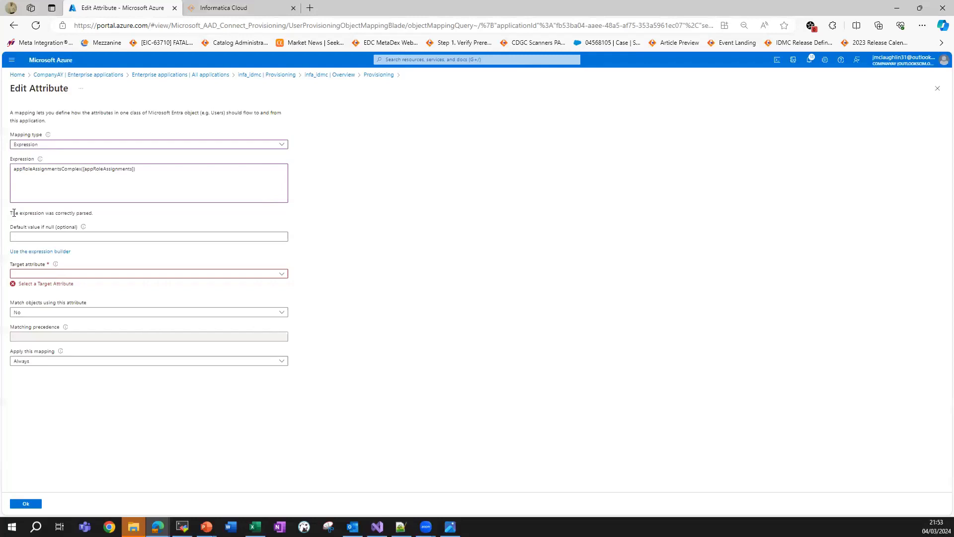
{"action": "left_click_drag", "start_coordinate": [14, 212], "coordinate": [101, 219]}
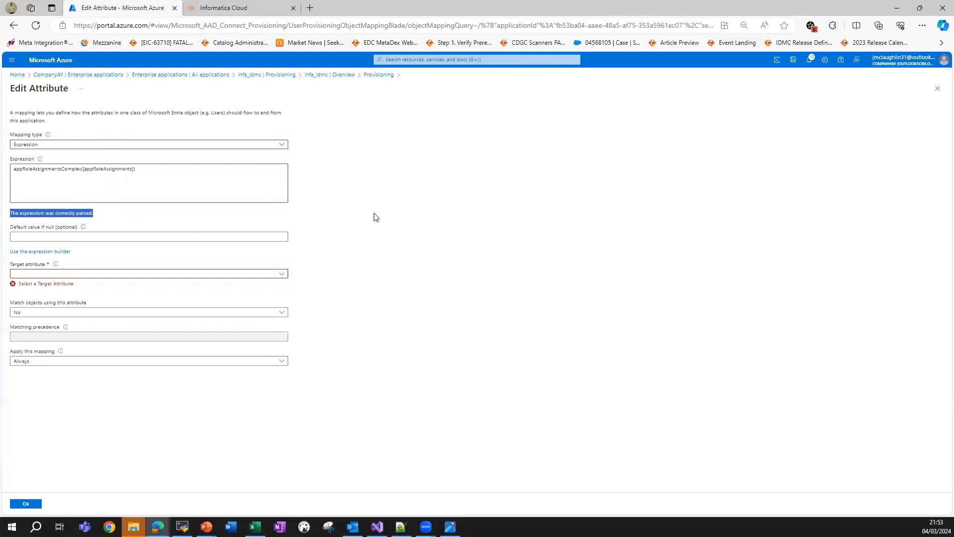
Set the expression's target attribute to roles and confirm the mapping with Ok.
{"action": "left_click", "coordinate": [270, 275]}
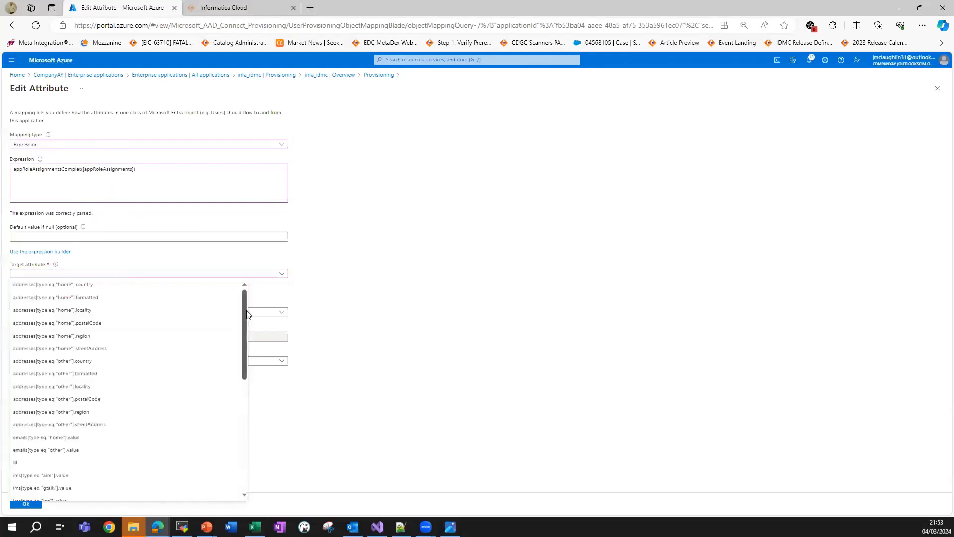
{"action": "left_click_drag", "start_coordinate": [247, 313], "coordinate": [235, 404]}
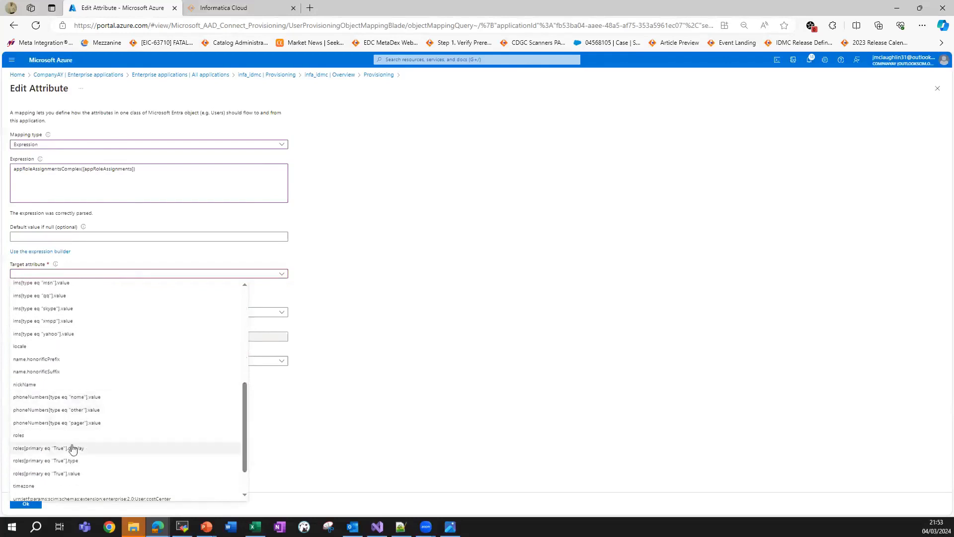
{"action": "left_click", "coordinate": [27, 437]}
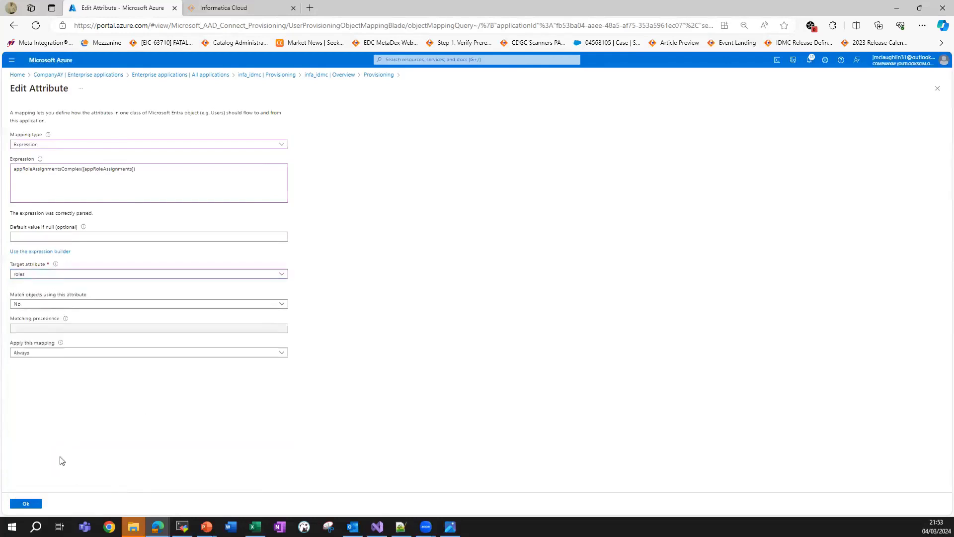
{"action": "left_click", "coordinate": [30, 504]}
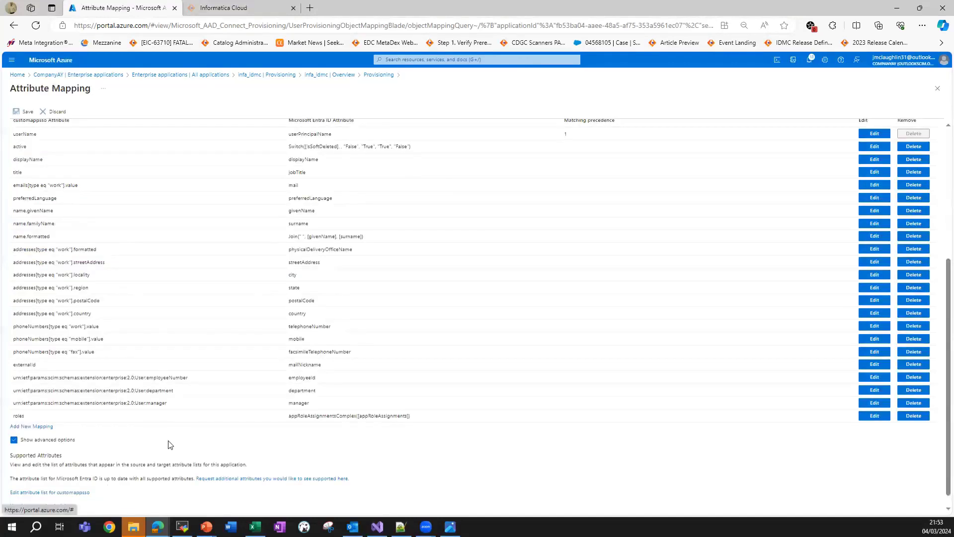
Add a Constant mapping sending en-US to the locale attribute.
{"action": "left_click", "coordinate": [36, 426]}
{"action": "left_click", "coordinate": [89, 145]}
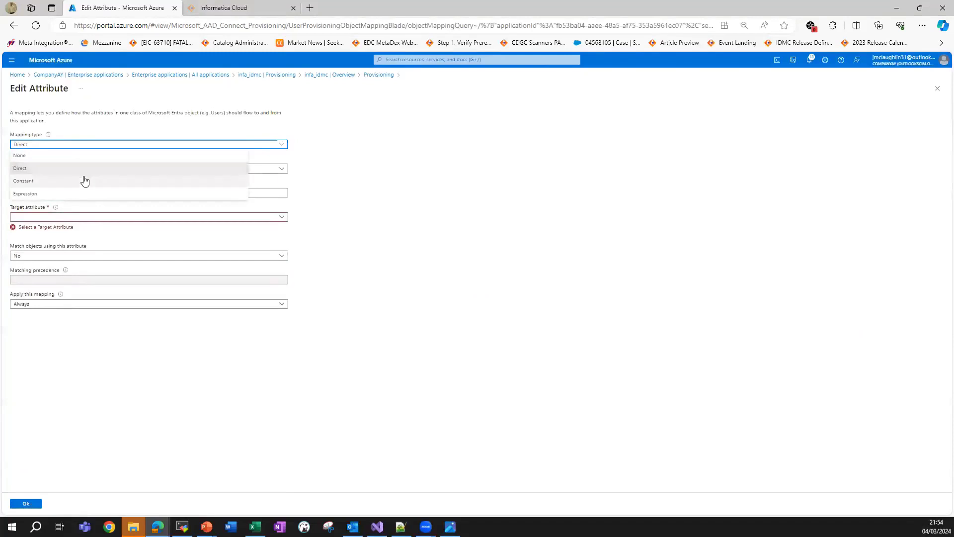
{"action": "left_click", "coordinate": [84, 180]}
{"action": "left_click", "coordinate": [92, 169]}
{"action": "left_click", "coordinate": [112, 194]}
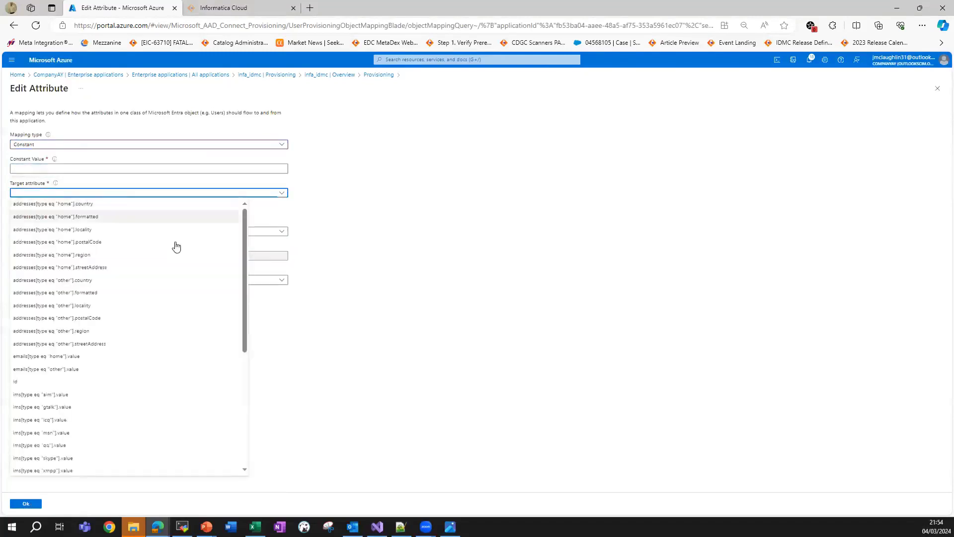
{"action": "left_click_drag", "start_coordinate": [245, 298], "coordinate": [245, 386]}
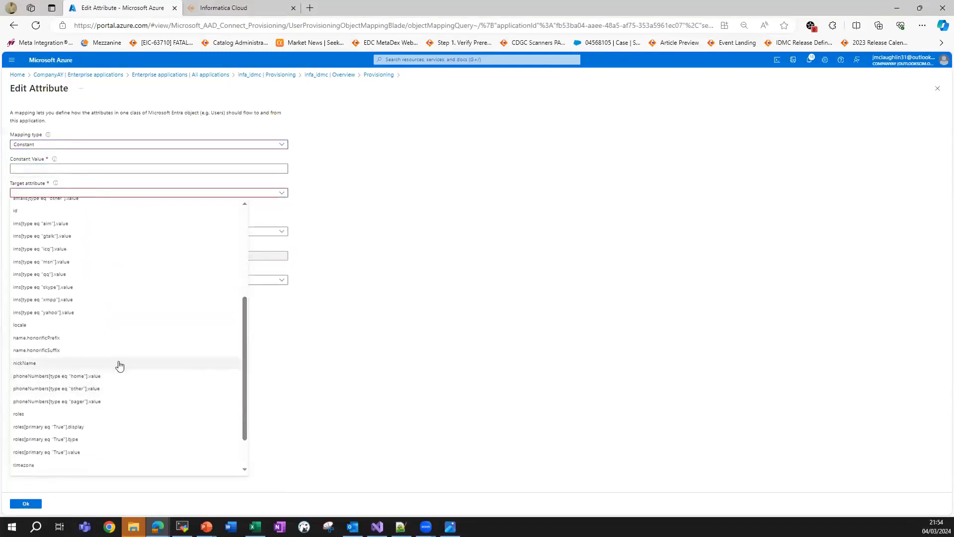
{"action": "left_click", "coordinate": [120, 325]}
{"action": "left_click", "coordinate": [115, 170]}
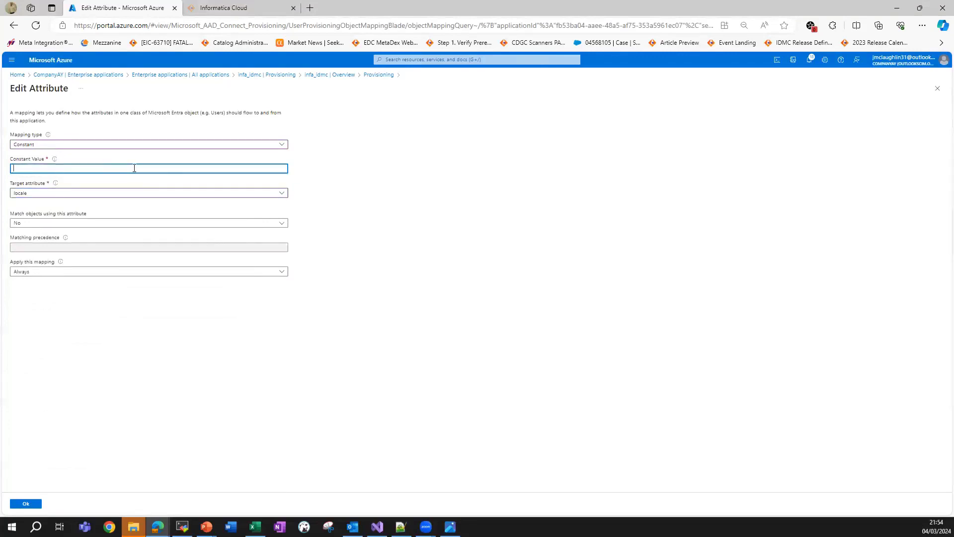
{"action": "type", "text": "en-US"}
{"action": "left_click", "coordinate": [333, 151]}
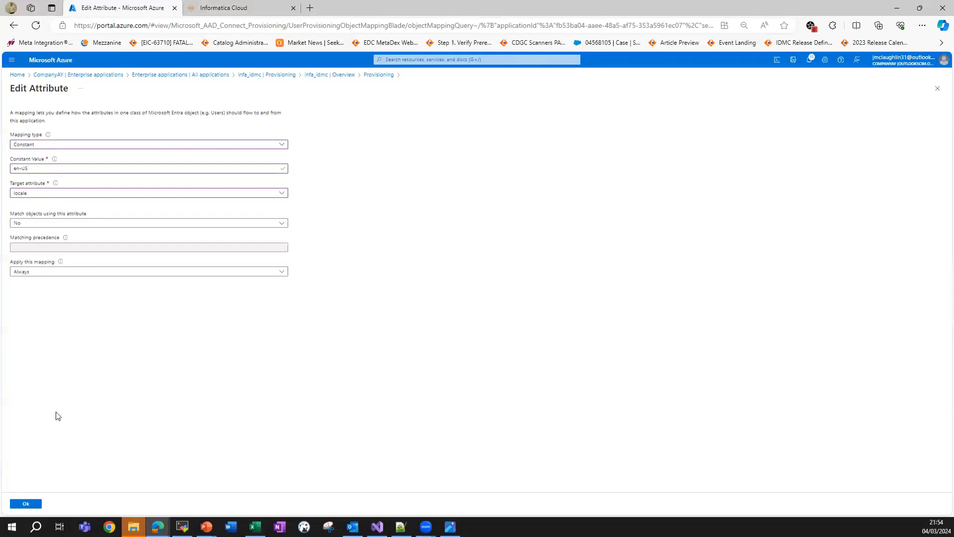
{"action": "left_click", "coordinate": [27, 504]}
Add a Constant mapping sending GMT to the timezone attribute.
{"action": "left_click", "coordinate": [38, 440]}
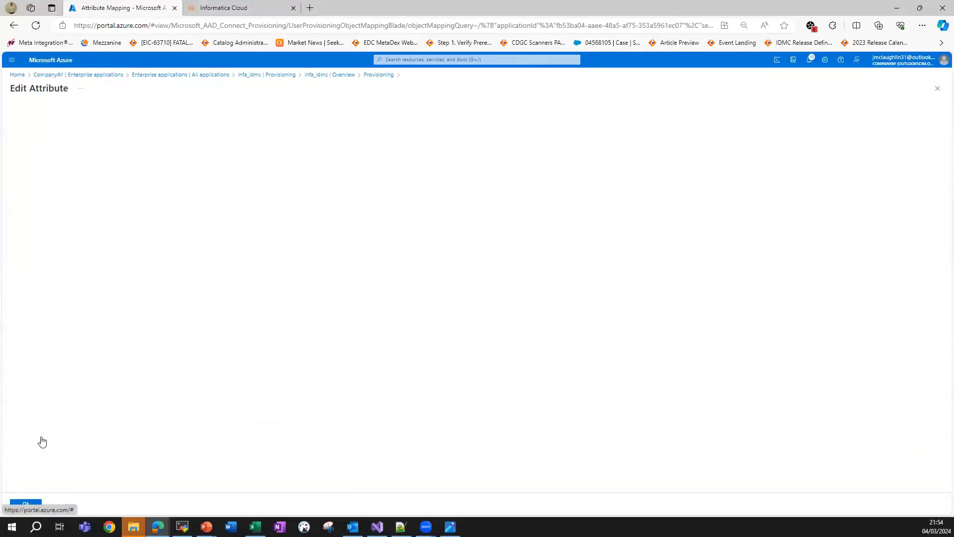
{"action": "left_click", "coordinate": [182, 145]}
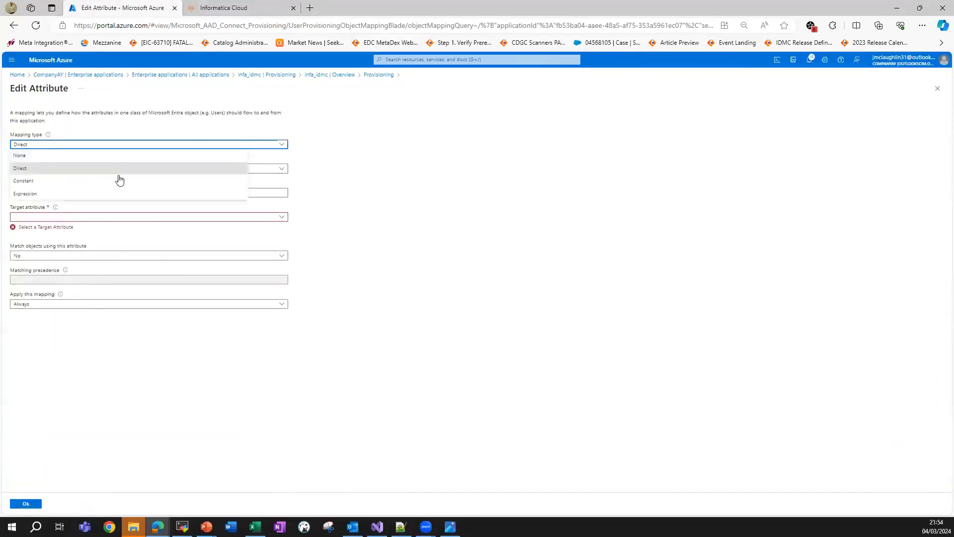
{"action": "left_click", "coordinate": [119, 179]}
{"action": "left_click", "coordinate": [148, 194]}
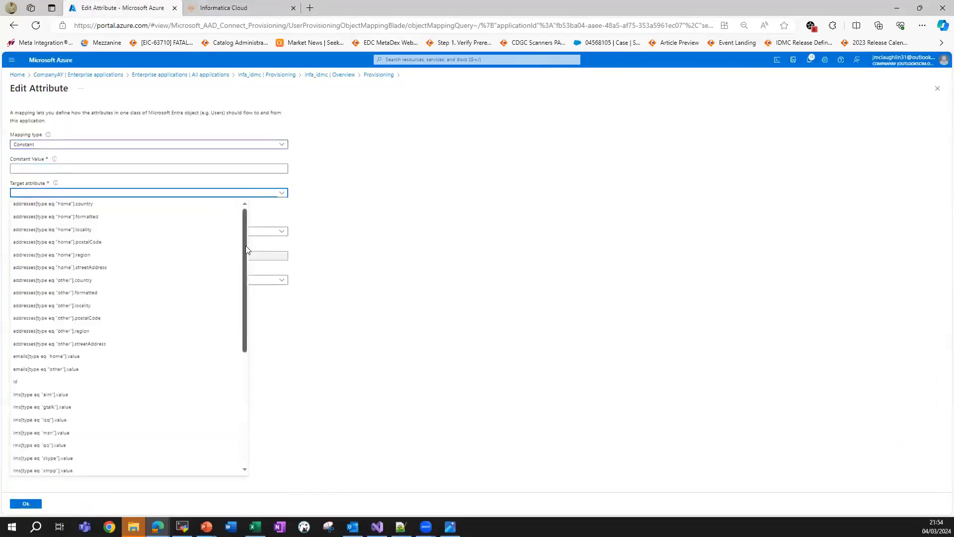
{"action": "left_click_drag", "start_coordinate": [245, 245], "coordinate": [221, 426]}
{"action": "left_click", "coordinate": [138, 419]}
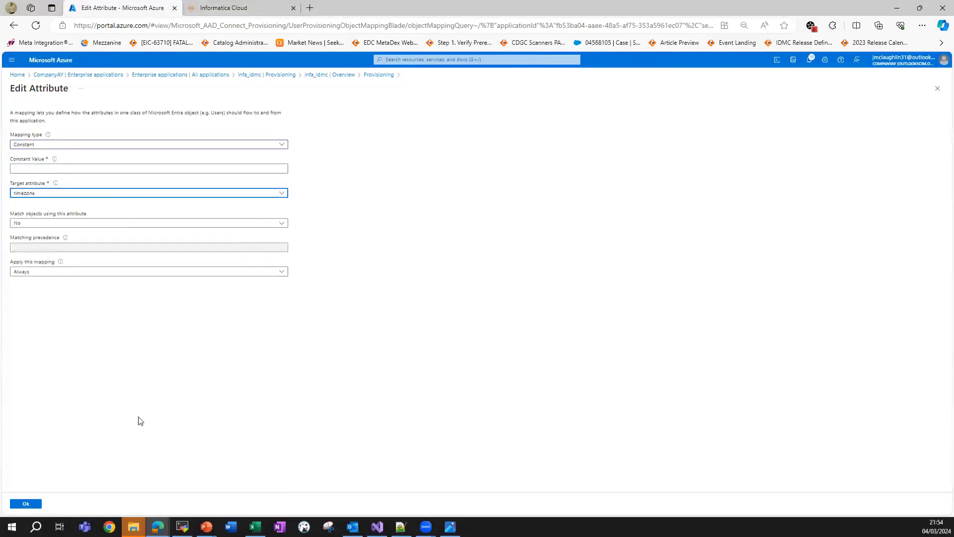
{"action": "left_click", "coordinate": [163, 167]}
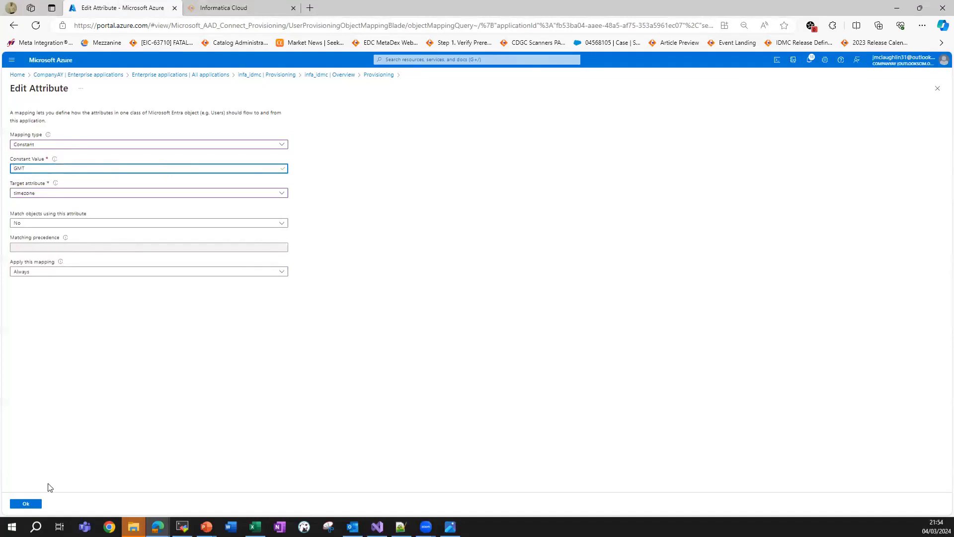
{"action": "left_click", "coordinate": [30, 503]}
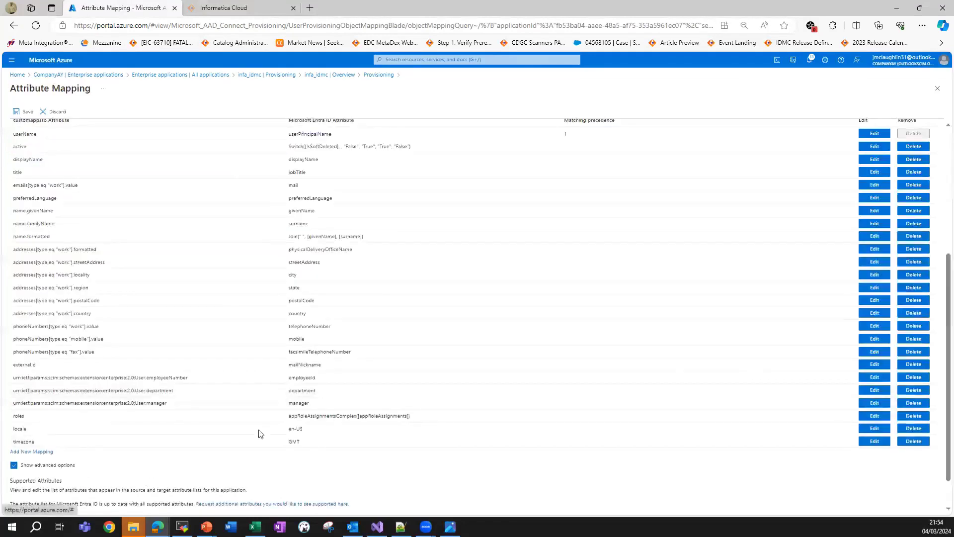
Save the users attribute mappings and confirm Yes in the Save changes prompt.
{"action": "scroll", "coordinate": [940, 325], "scroll_direction": "up", "scroll_amount": 2}
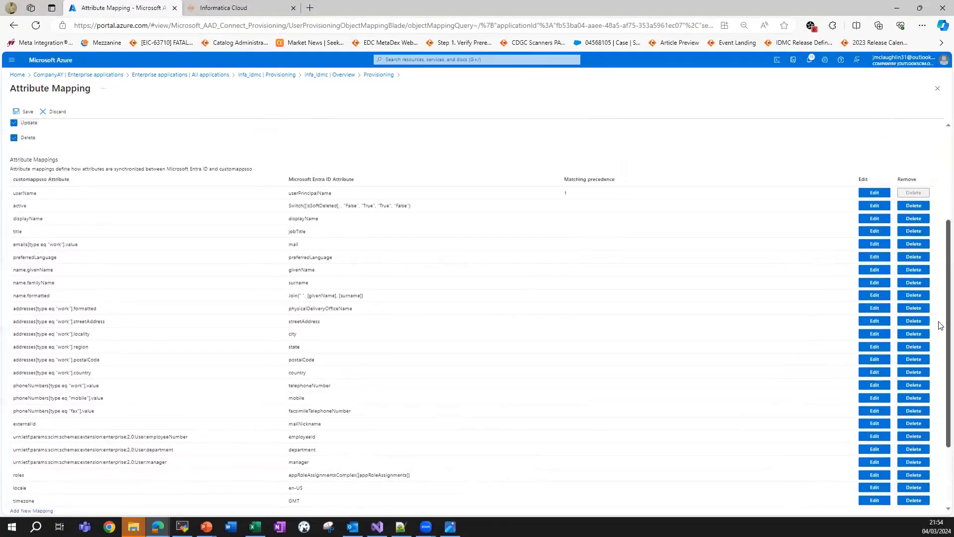
{"action": "scroll", "coordinate": [940, 326], "scroll_direction": "down", "scroll_amount": 2}
{"action": "scroll", "coordinate": [447, 249], "scroll_direction": "up", "scroll_amount": 1}
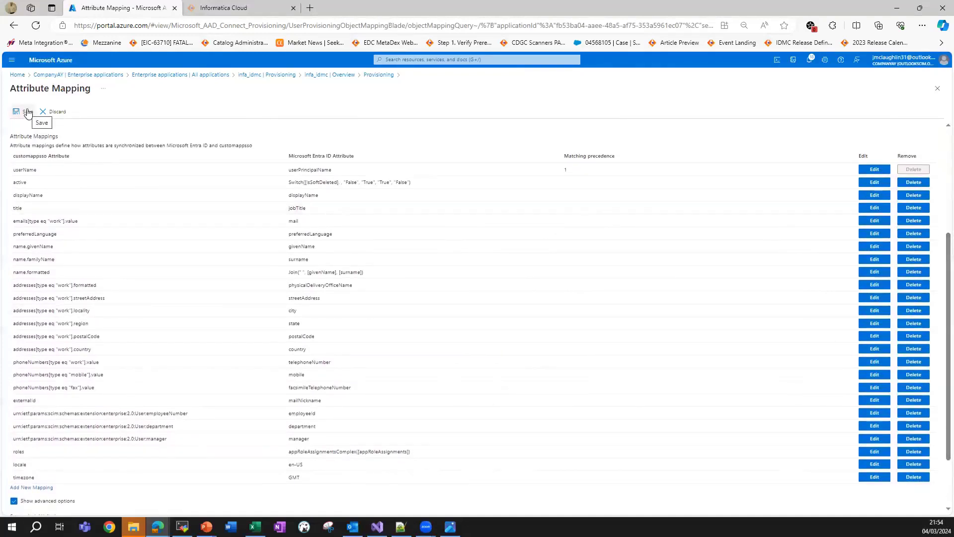
{"action": "left_click", "coordinate": [27, 113]}
{"action": "left_click", "coordinate": [27, 161]}
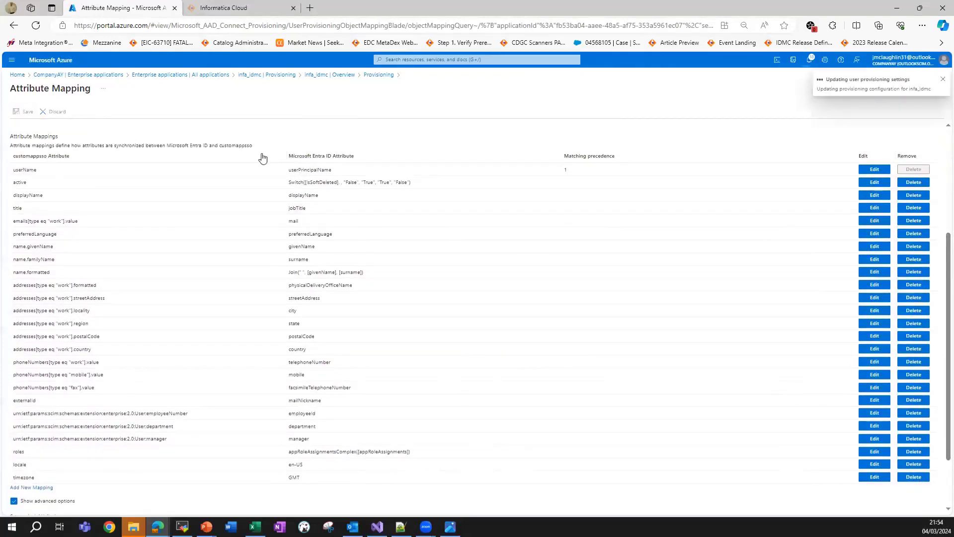
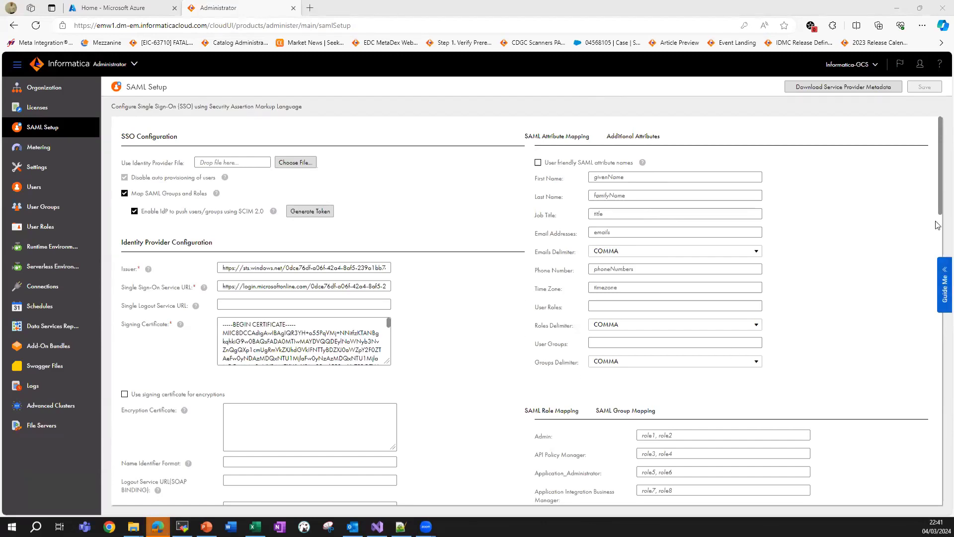
Check the Admin role mapping value, then show the SAML Group Mapping list.
{"action": "scroll", "coordinate": [936, 238], "scroll_direction": "down", "scroll_amount": 6}
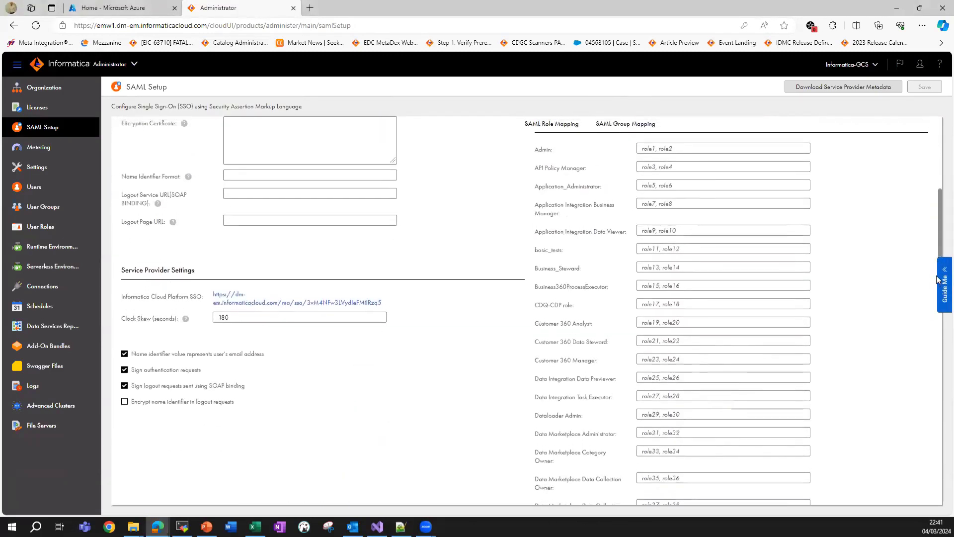
{"action": "scroll", "coordinate": [937, 279], "scroll_direction": "up", "scroll_amount": 1}
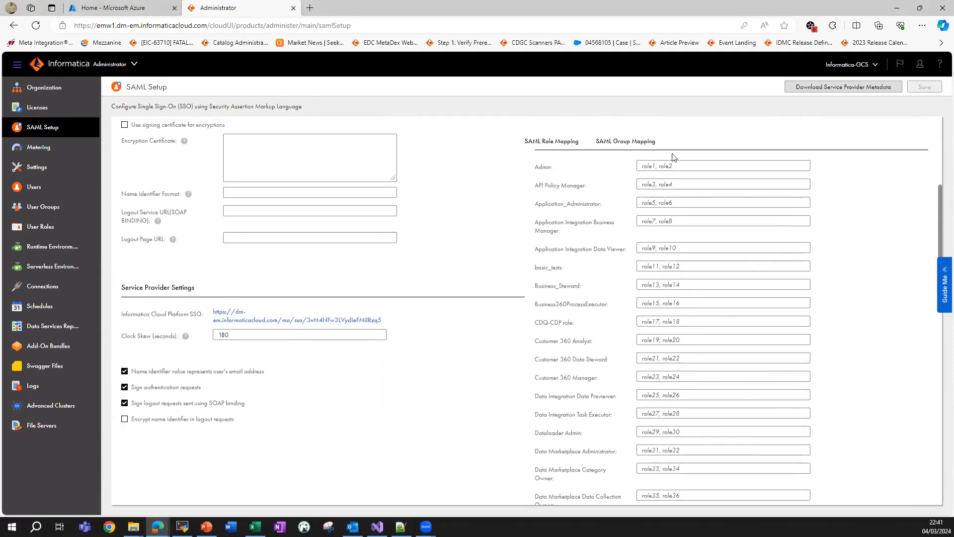
{"action": "left_click", "coordinate": [647, 169]}
{"action": "left_click", "coordinate": [606, 181]}
{"action": "left_click", "coordinate": [563, 144]}
{"action": "left_click", "coordinate": [619, 144]}
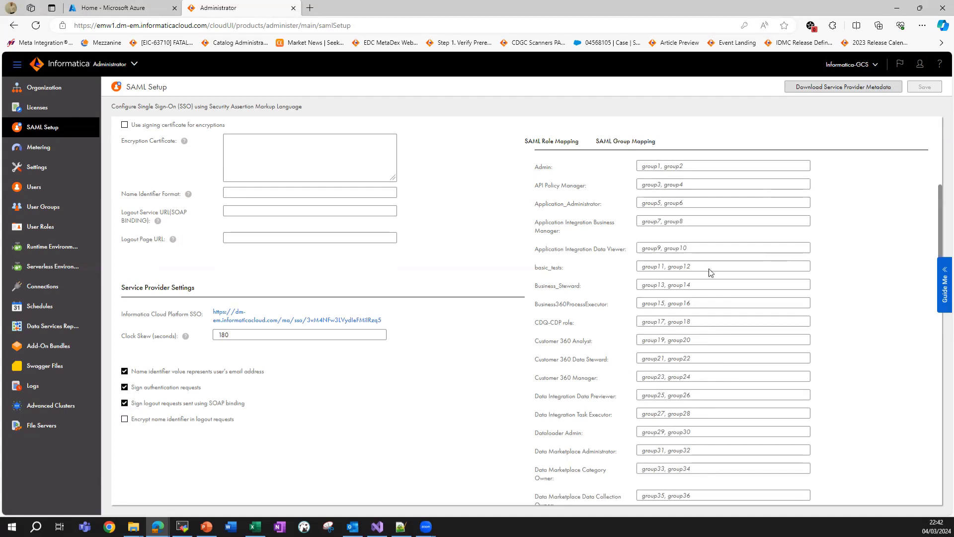
Locate the User Groups attribute field and place the cursor in it.
{"action": "left_click_drag", "start_coordinate": [941, 241], "coordinate": [940, 172]}
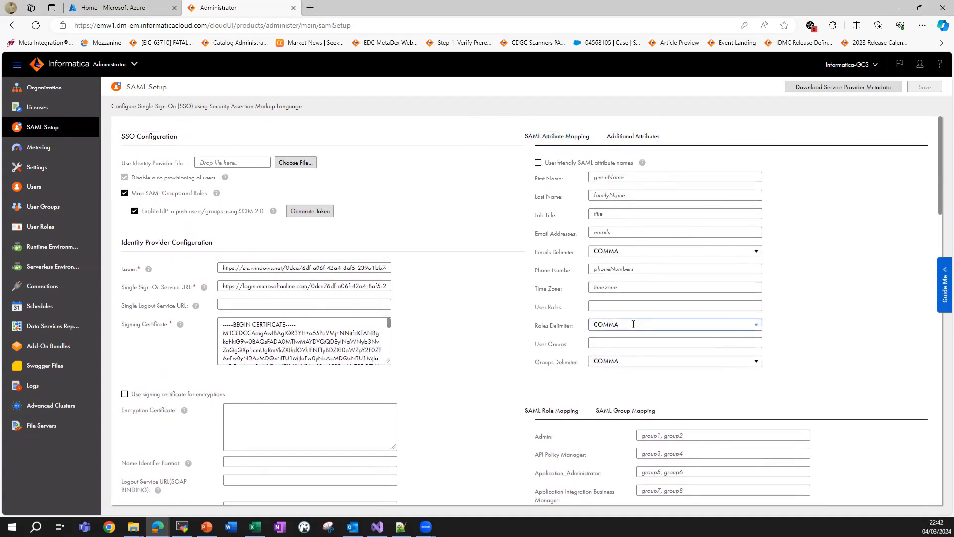
{"action": "left_click_drag", "start_coordinate": [541, 346], "coordinate": [577, 345]}
{"action": "left_click", "coordinate": [596, 344]}
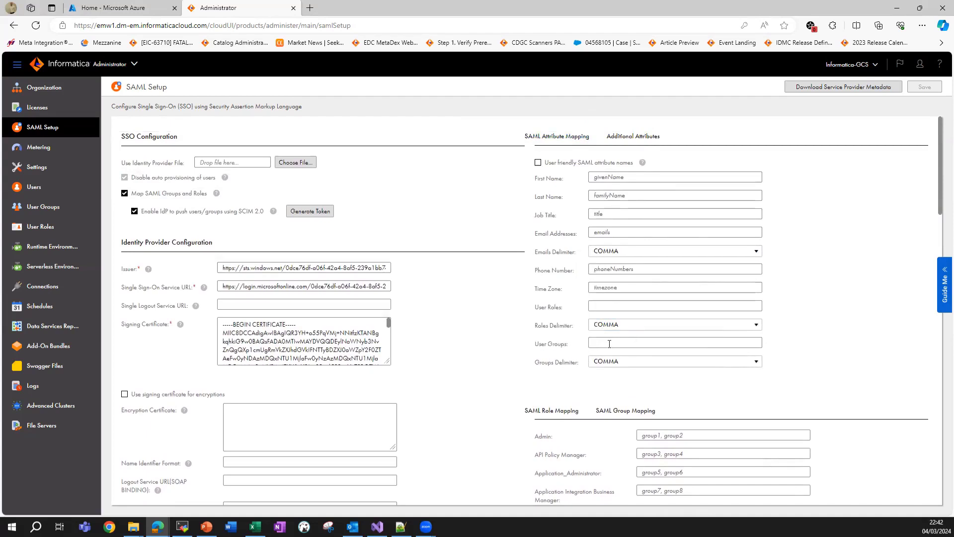
{"action": "left_click", "coordinate": [606, 343]}
{"action": "left_click", "coordinate": [766, 349]}
In Azure, go to Entra ID > Enterprise applications > infa_idmc single sign-on settings.
{"action": "left_click", "coordinate": [135, 8]}
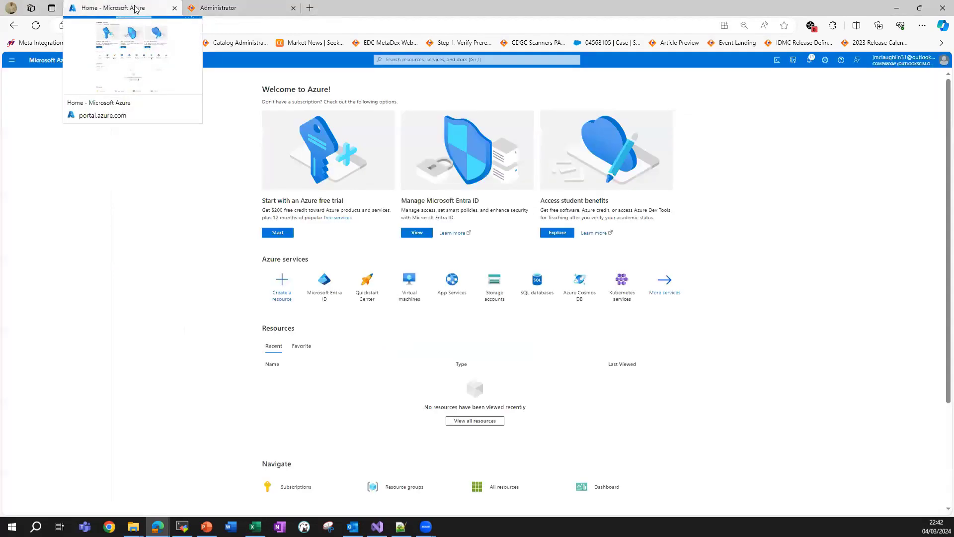
{"action": "left_click", "coordinate": [324, 280]}
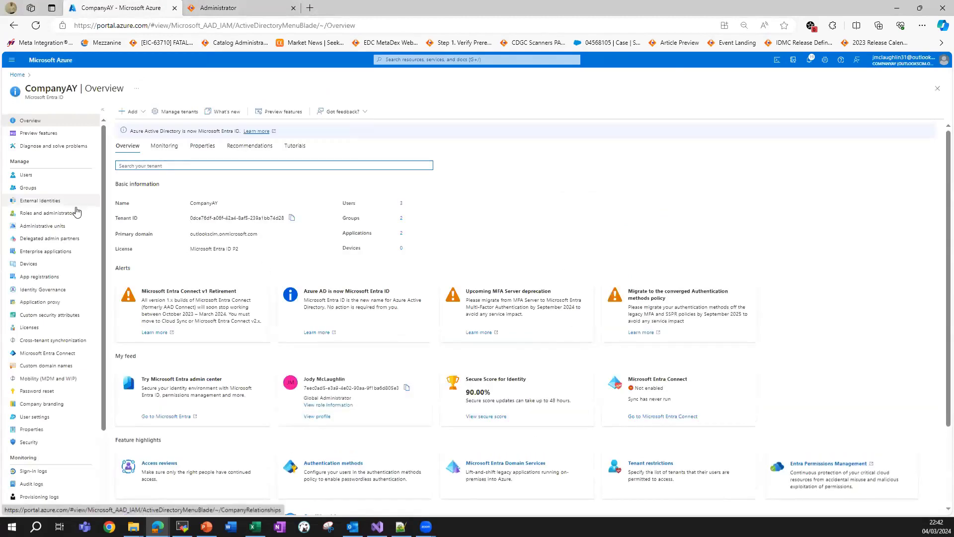
{"action": "left_click", "coordinate": [75, 256]}
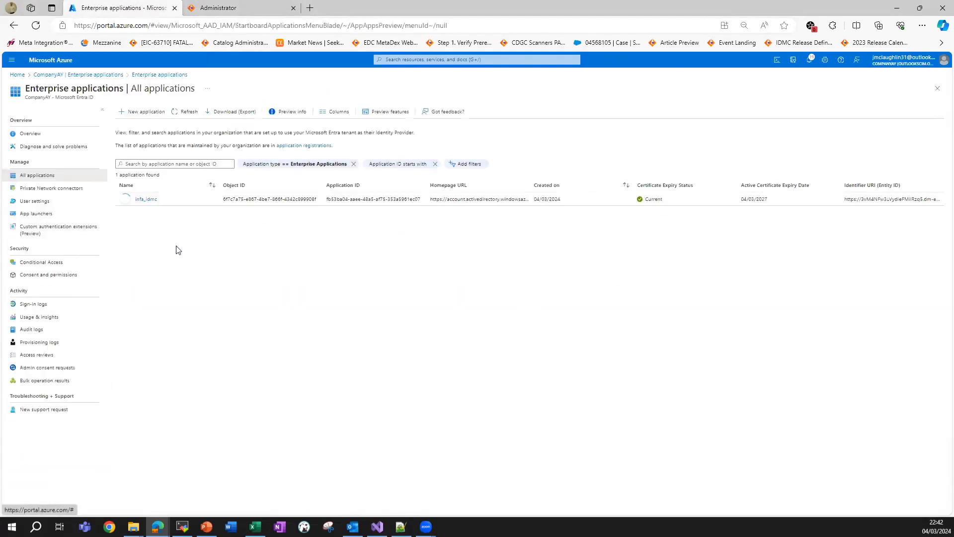
{"action": "left_click", "coordinate": [150, 200]}
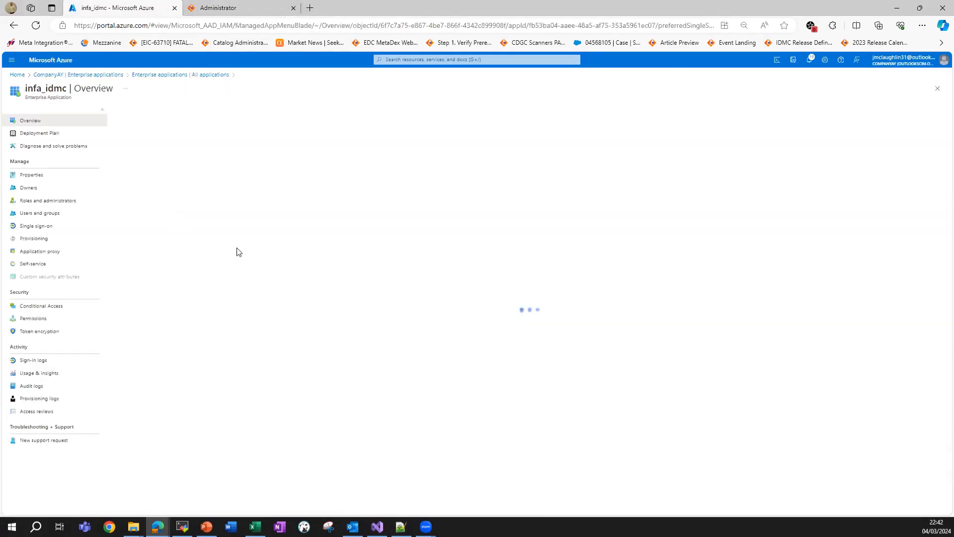
{"action": "left_click", "coordinate": [38, 232]}
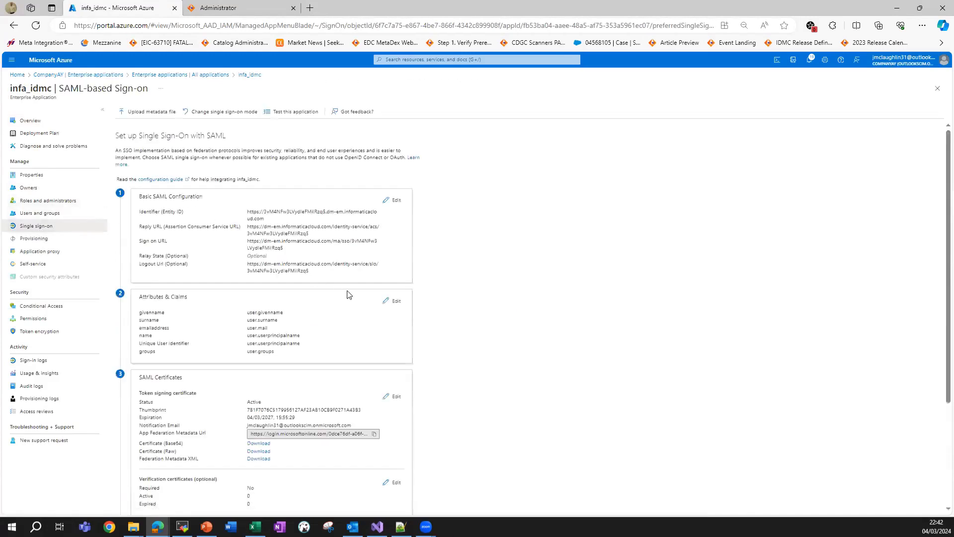
Open the groups claim under Attributes & Claims and copy its full claim name.
{"action": "left_click_drag", "start_coordinate": [146, 295], "coordinate": [192, 298]}
{"action": "left_click", "coordinate": [393, 301]}
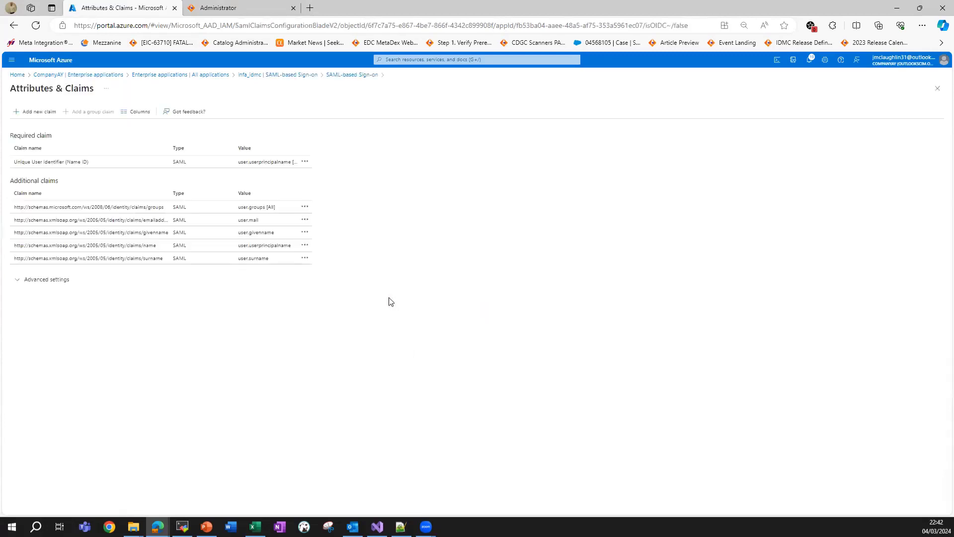
{"action": "left_click_drag", "start_coordinate": [164, 156], "coordinate": [205, 160]}
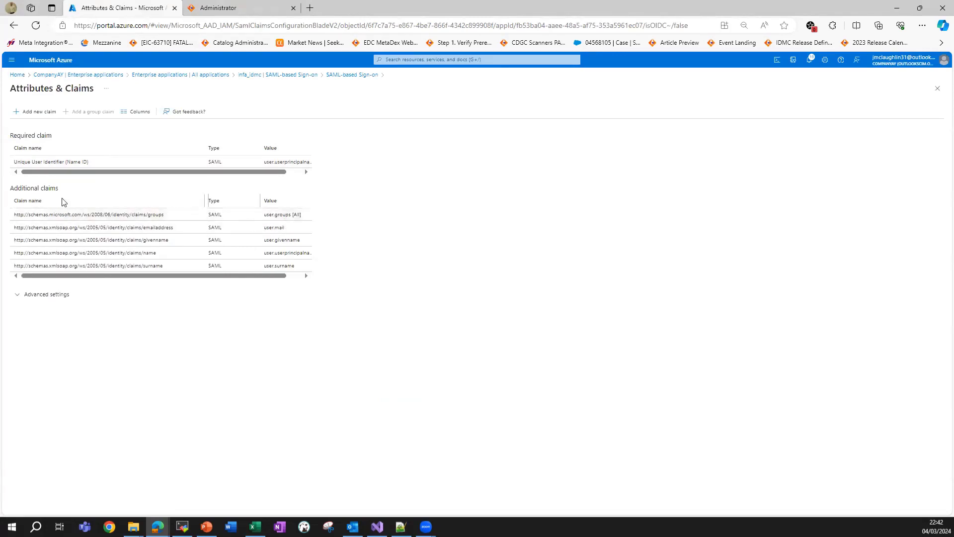
{"action": "double_click", "coordinate": [77, 216]}
{"action": "left_click", "coordinate": [79, 219]}
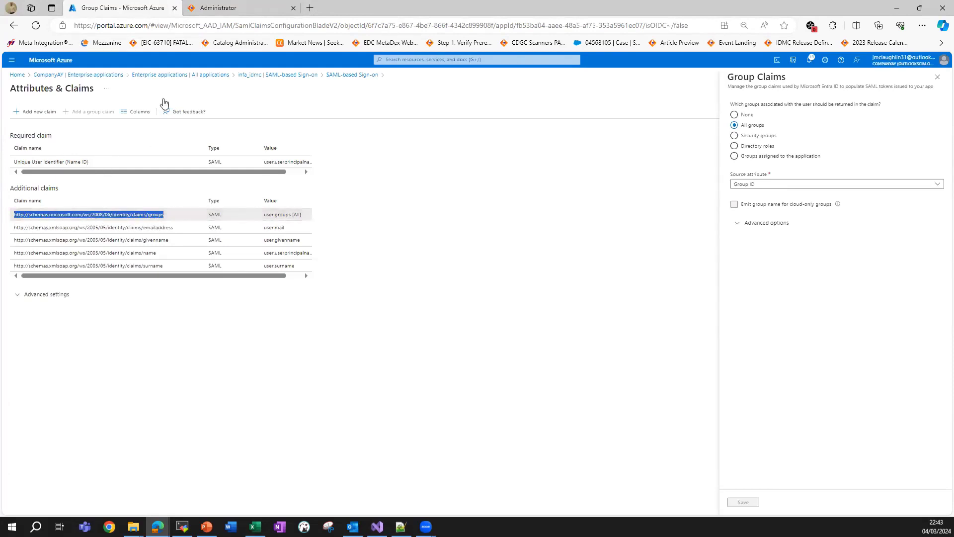
{"action": "left_click", "coordinate": [221, 7]}
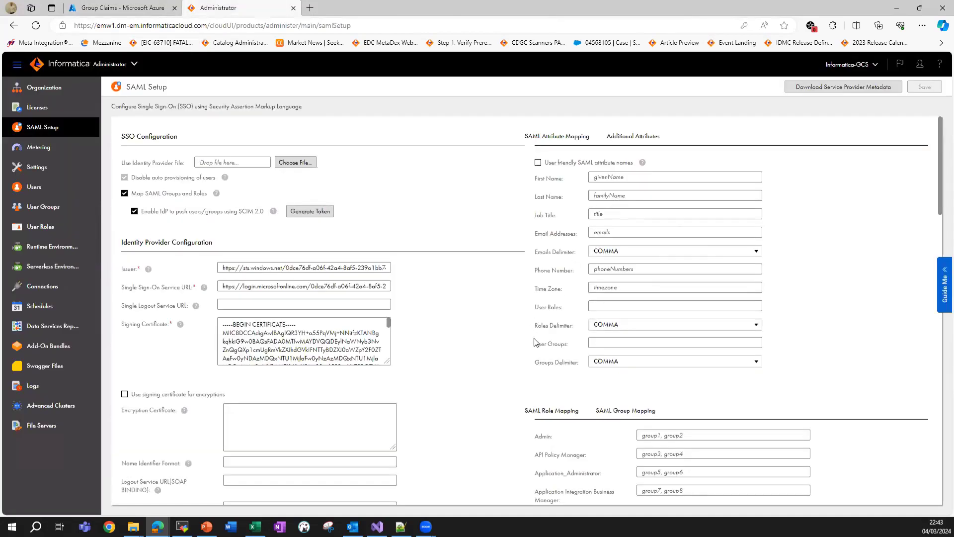
Fill the User Groups attribute with the copied groups claim URL.
{"action": "left_click_drag", "start_coordinate": [535, 343], "coordinate": [571, 350]}
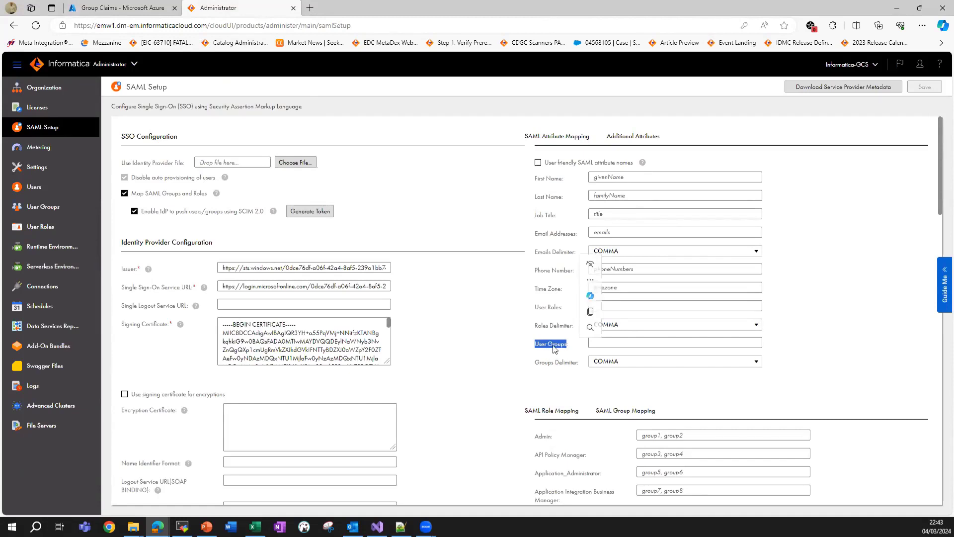
{"action": "left_click", "coordinate": [605, 343]}
{"action": "key", "text": "Down"}
{"action": "key", "text": "Return"}
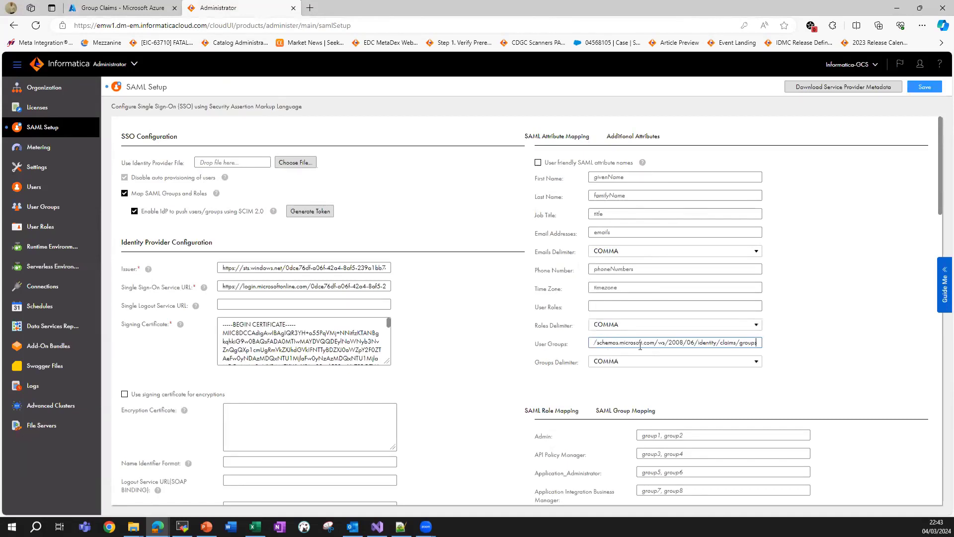
{"action": "left_click", "coordinate": [793, 343]}
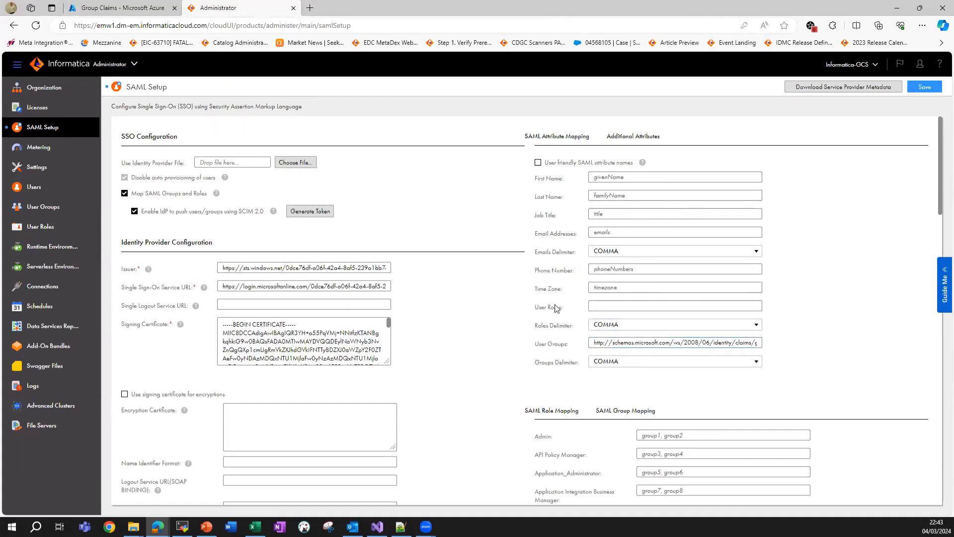
Set User Roles to 'roles', save the SAML configuration, and glance at Additional Attributes.
{"action": "left_click_drag", "start_coordinate": [537, 312], "coordinate": [569, 312]}
{"action": "left_click", "coordinate": [573, 312]}
{"action": "left_click", "coordinate": [621, 305]}
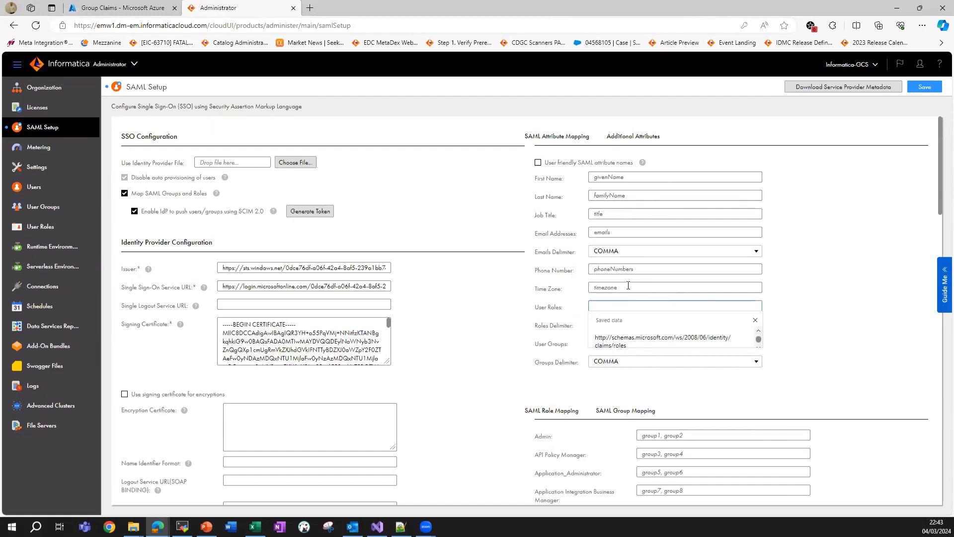
{"action": "type", "text": "roles"}
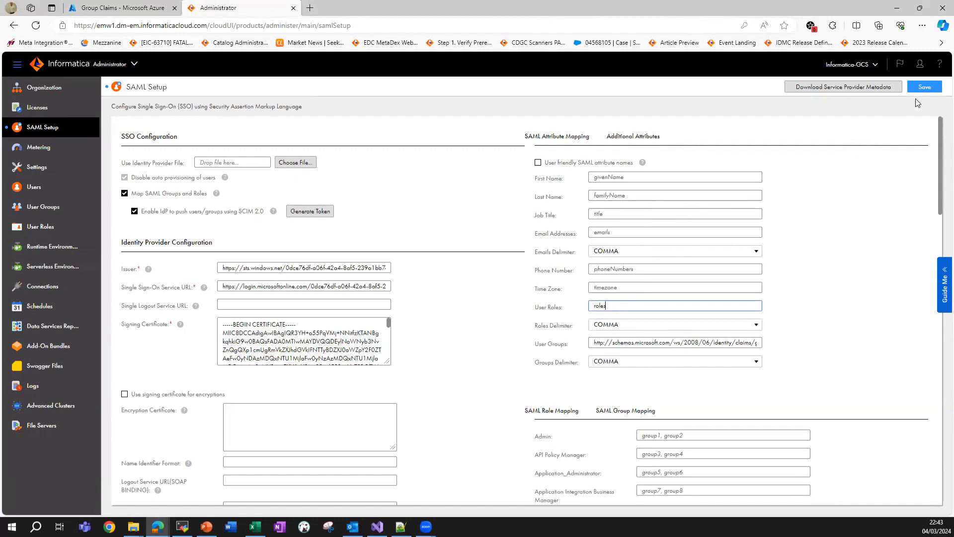
{"action": "left_click", "coordinate": [923, 87]}
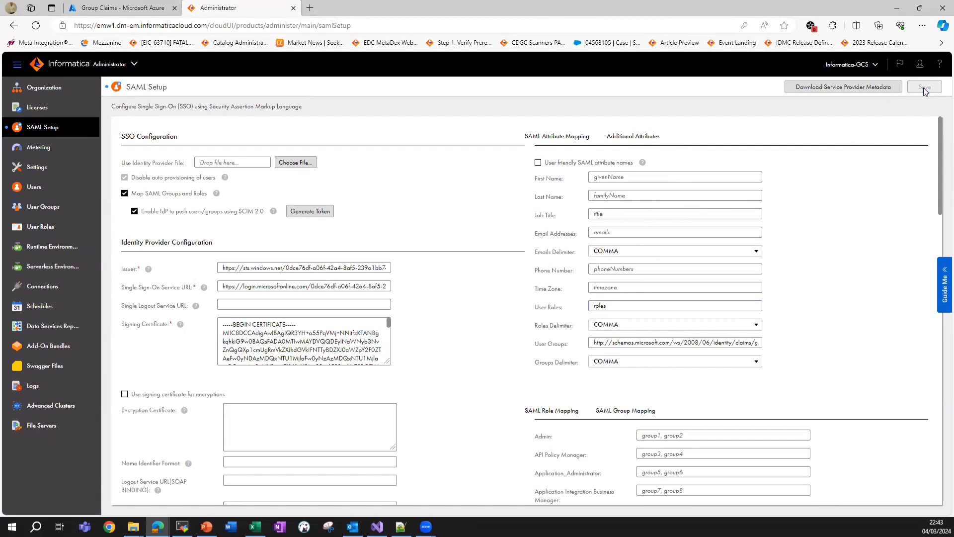
{"action": "left_click", "coordinate": [629, 136]}
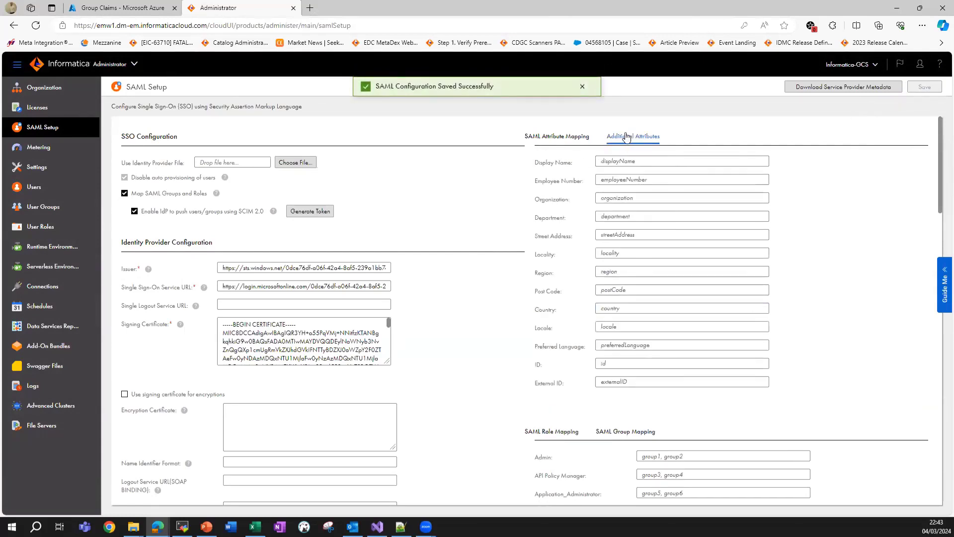
{"action": "left_click", "coordinate": [571, 135]}
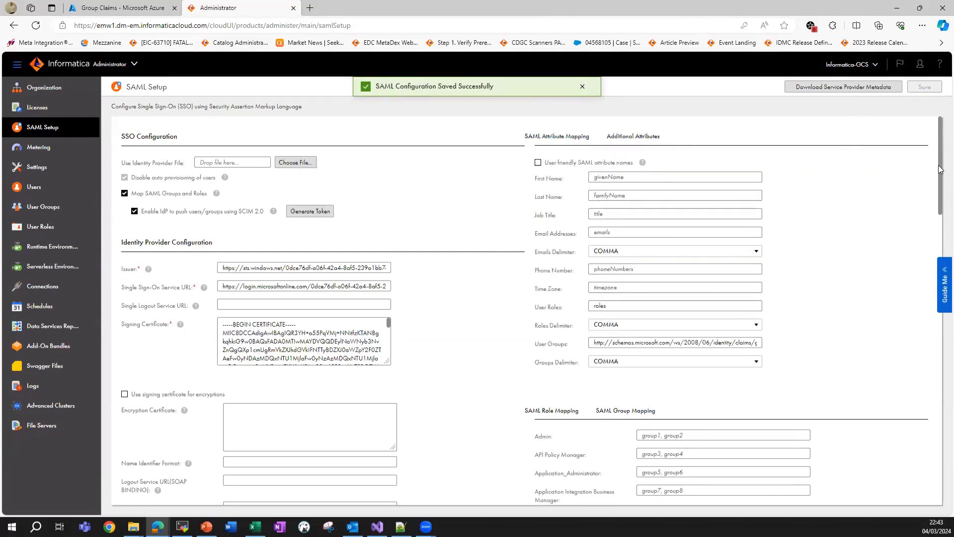
{"action": "left_click_drag", "start_coordinate": [939, 169], "coordinate": [939, 240]}
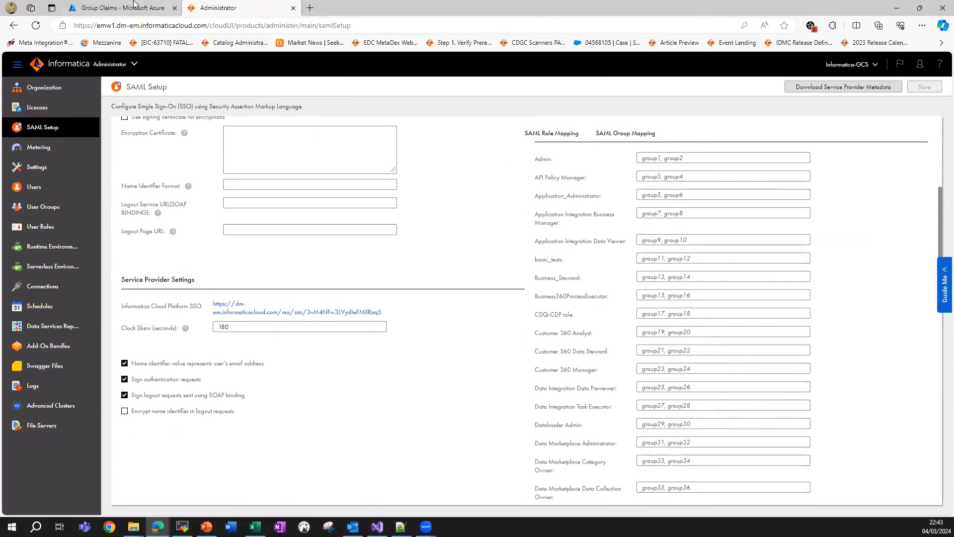
Review the users and groups assigned to the infa_idmc application in Azure.
{"action": "left_click", "coordinate": [134, 6]}
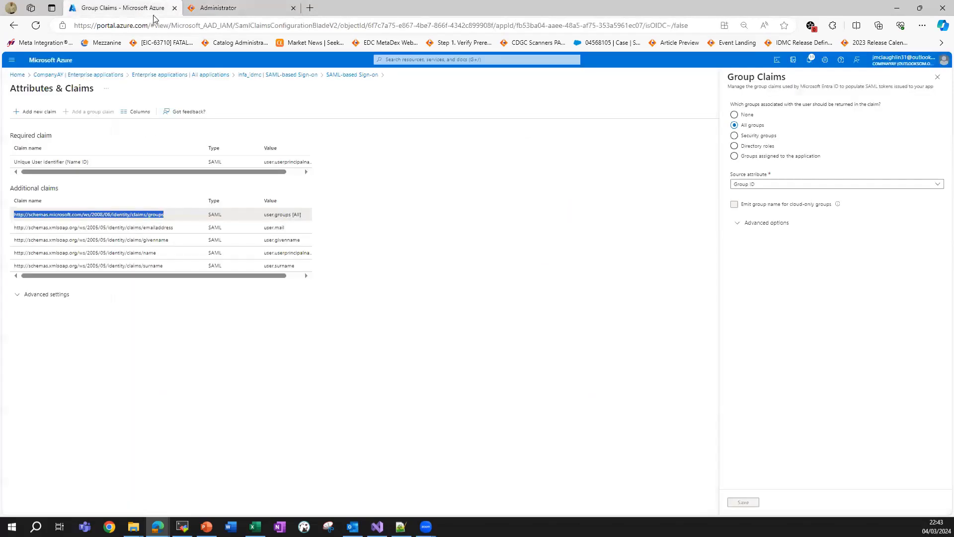
{"action": "left_click", "coordinate": [214, 76]}
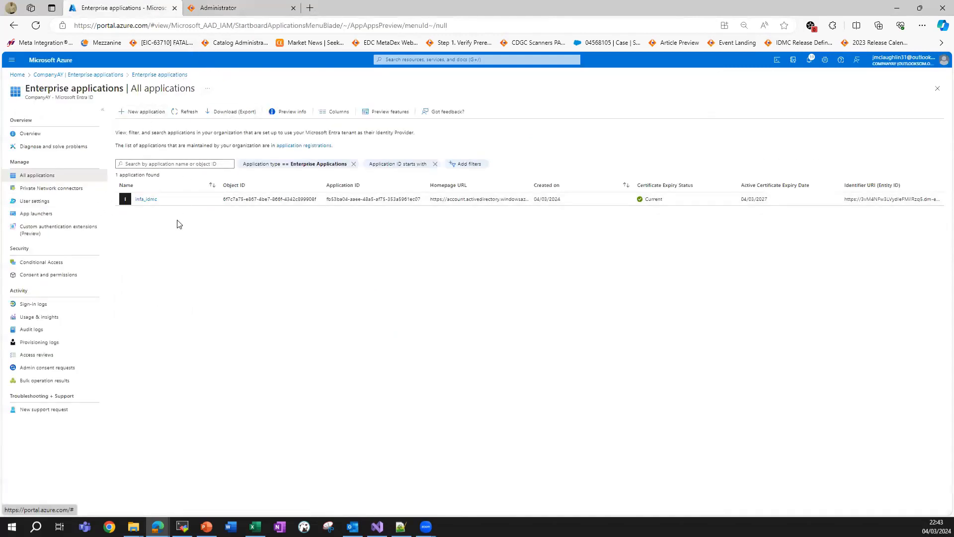
{"action": "left_click", "coordinate": [148, 203]}
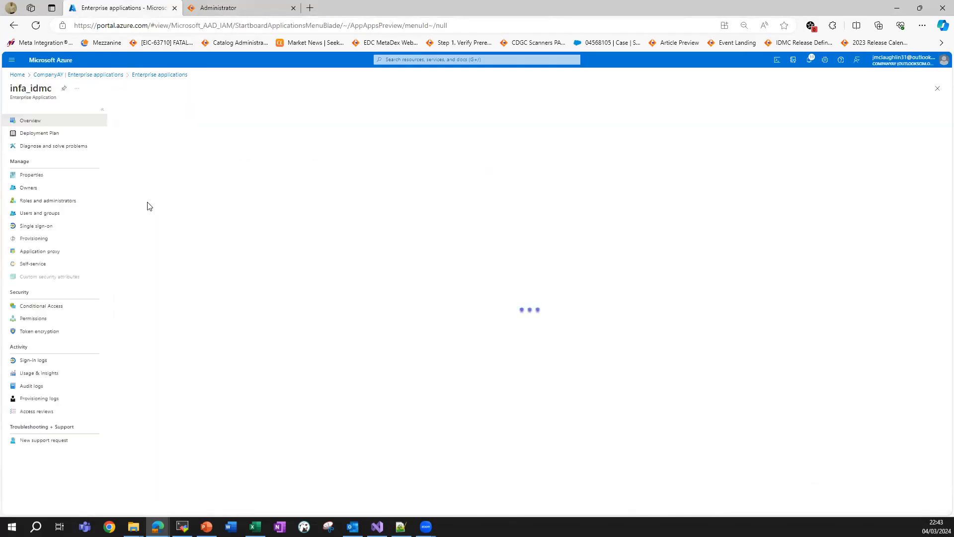
{"action": "left_click", "coordinate": [73, 217]}
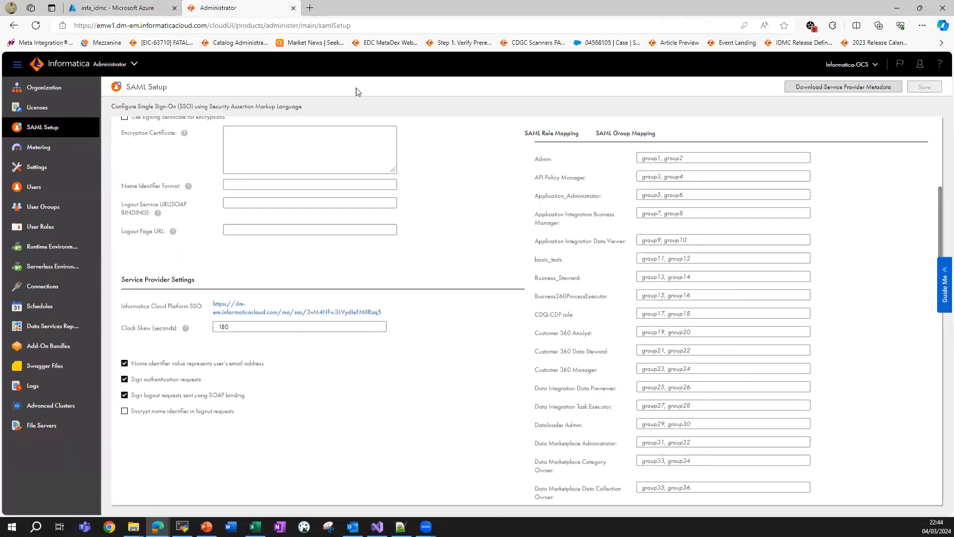
{"action": "left_click", "coordinate": [272, 6]}
Set the Admin SAML role mapping value to 'admin'.
{"action": "left_click", "coordinate": [646, 157]}
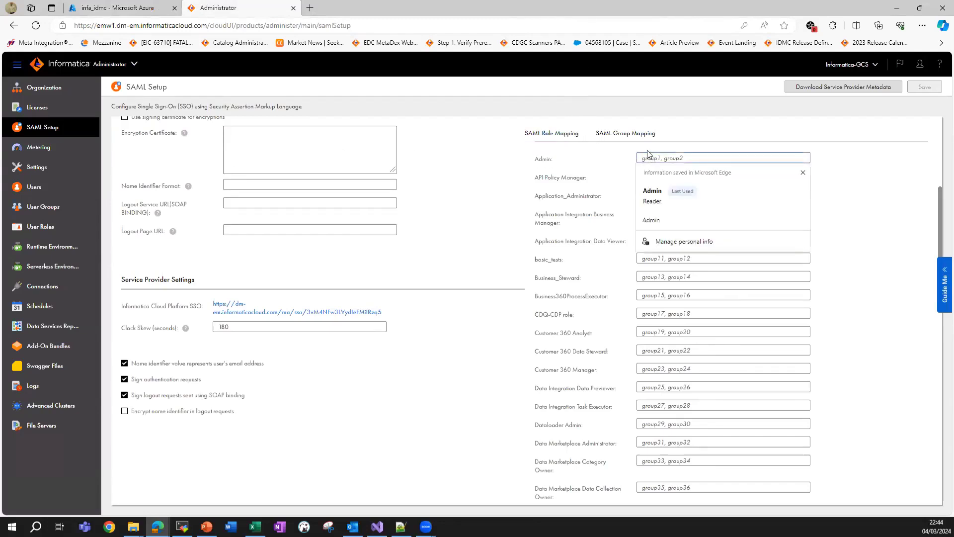
{"action": "type", "text": "admin"}
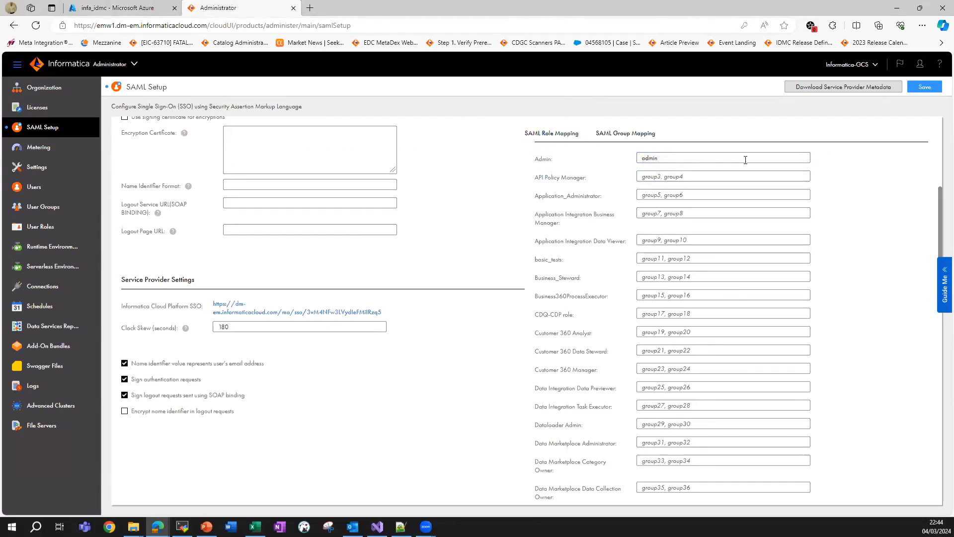
{"action": "left_click", "coordinate": [627, 166]}
{"action": "left_click_drag", "start_coordinate": [940, 235], "coordinate": [941, 341]}
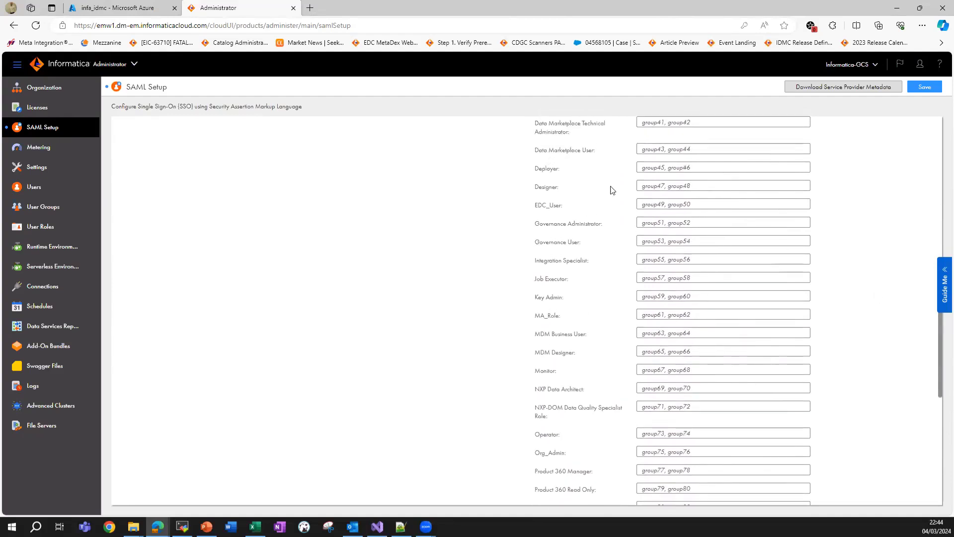
{"action": "left_click_drag", "start_coordinate": [534, 242], "coordinate": [585, 243]}
{"action": "left_click", "coordinate": [725, 240]}
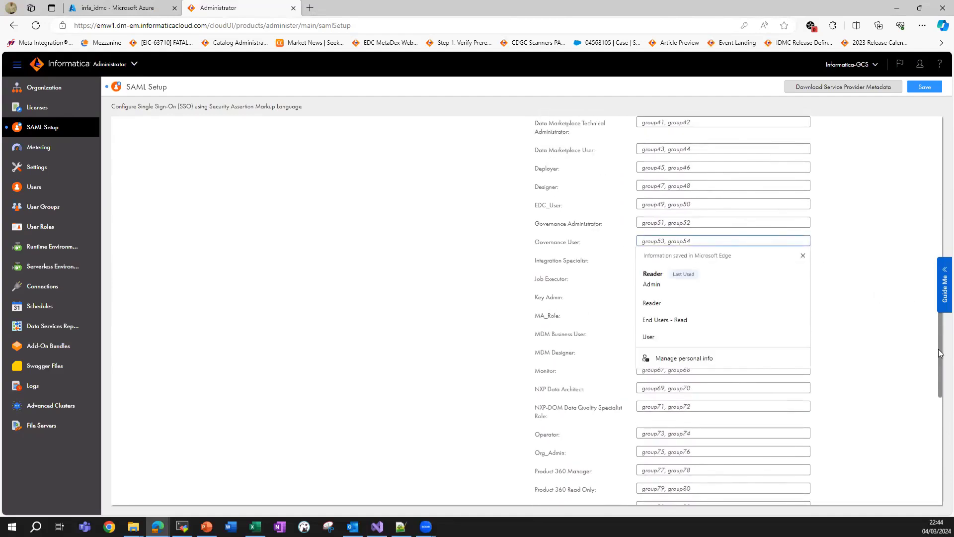
{"action": "left_click_drag", "start_coordinate": [940, 352], "coordinate": [941, 233]}
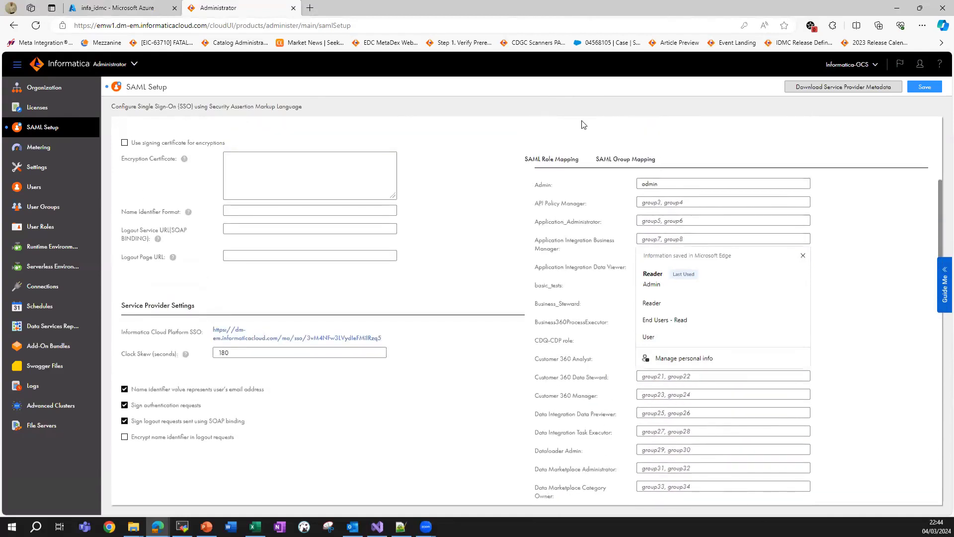
{"action": "left_click", "coordinate": [568, 164]}
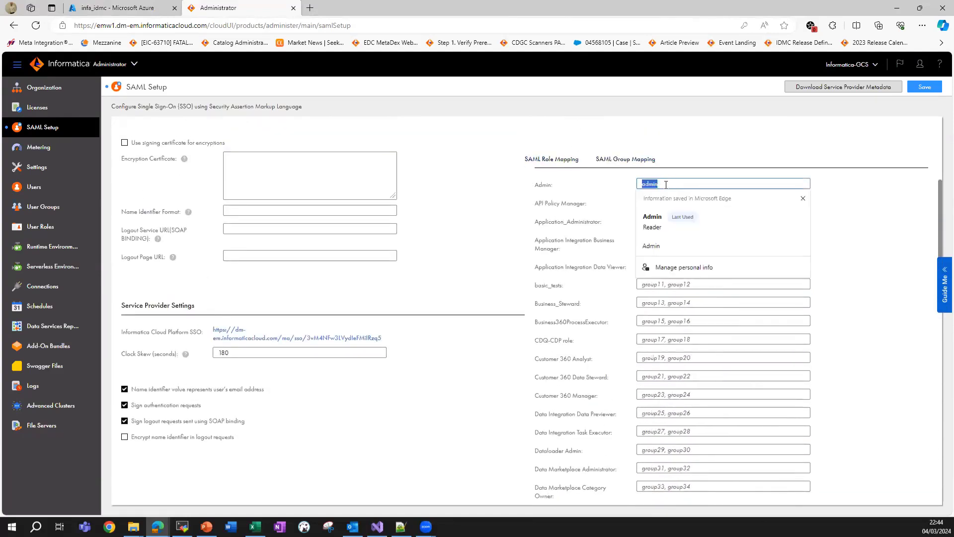
{"action": "left_click", "coordinate": [553, 160]}
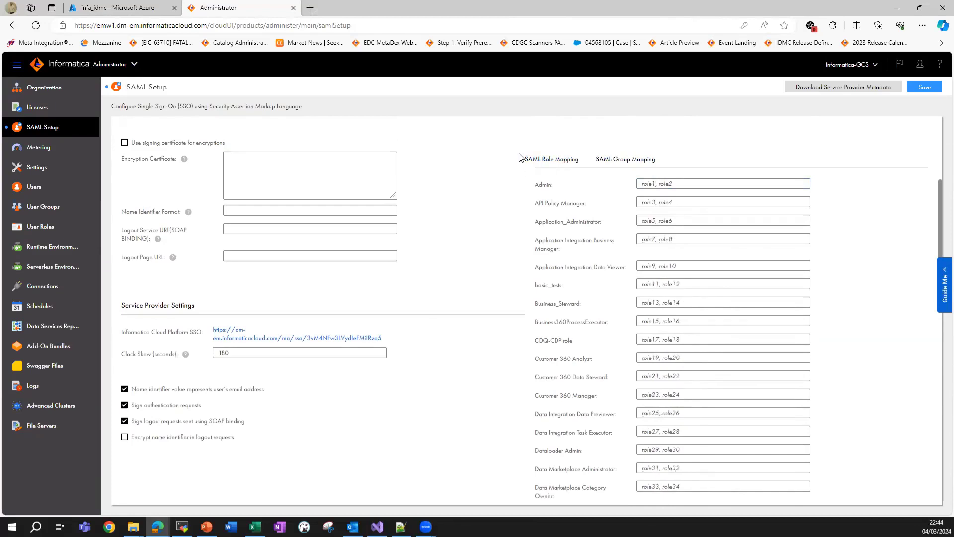
{"action": "left_click", "coordinate": [679, 184]}
{"action": "type", "text": "admin"}
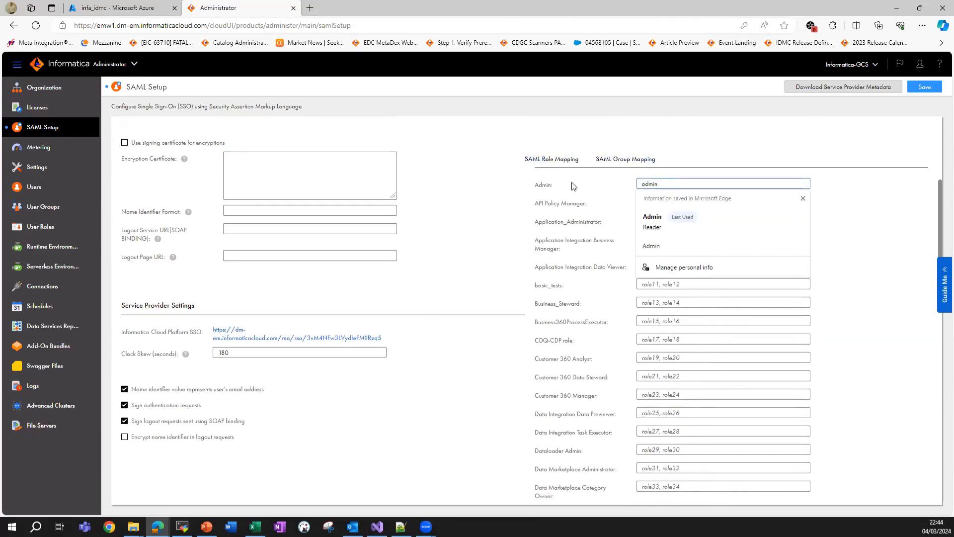
{"action": "left_click", "coordinate": [574, 186]}
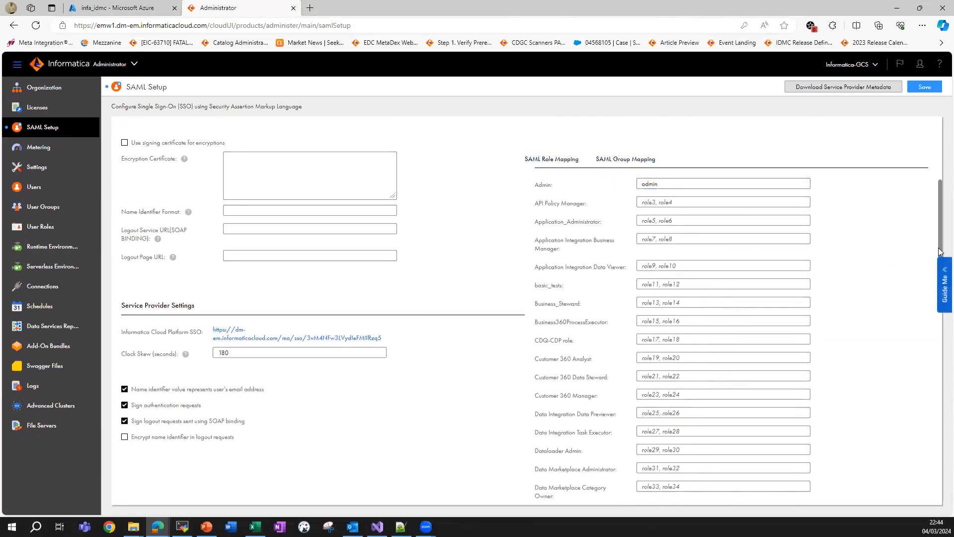
{"action": "scroll", "coordinate": [940, 341], "scroll_direction": "down", "scroll_amount": 8}
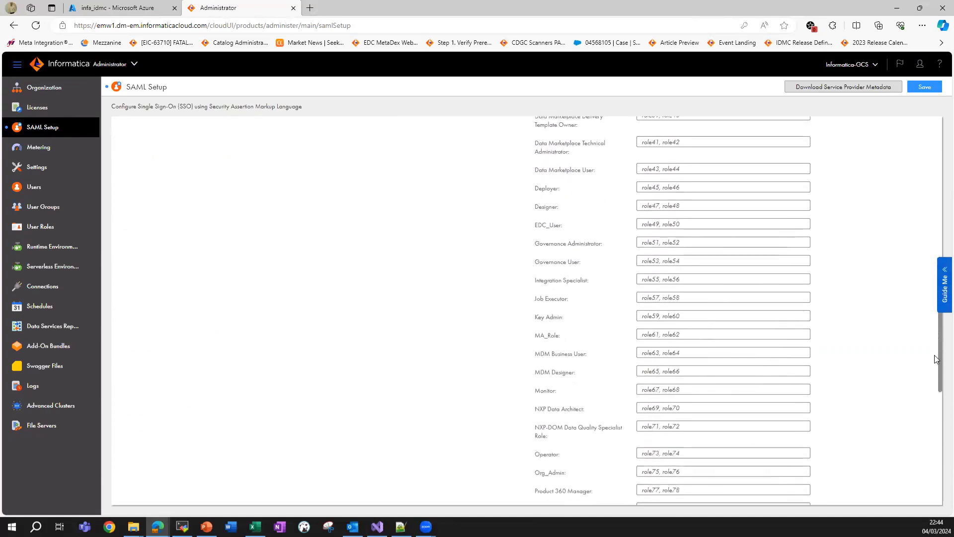
Set the Governance User role mapping to 'users', copied from the Azure role list.
{"action": "left_click", "coordinate": [669, 261]}
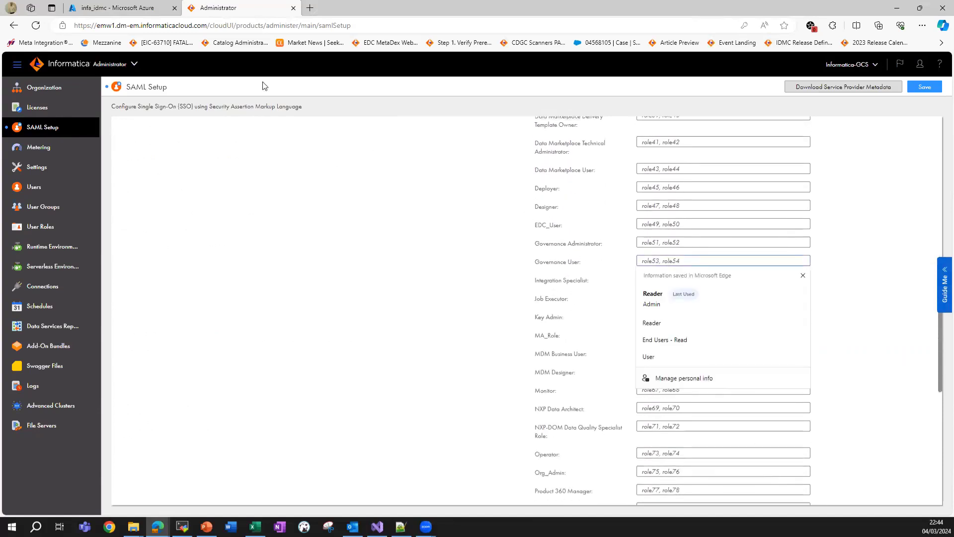
{"action": "left_click", "coordinate": [119, 7]}
{"action": "left_click_drag", "start_coordinate": [737, 243], "coordinate": [695, 242]}
{"action": "key", "text": "ctrl+c"}
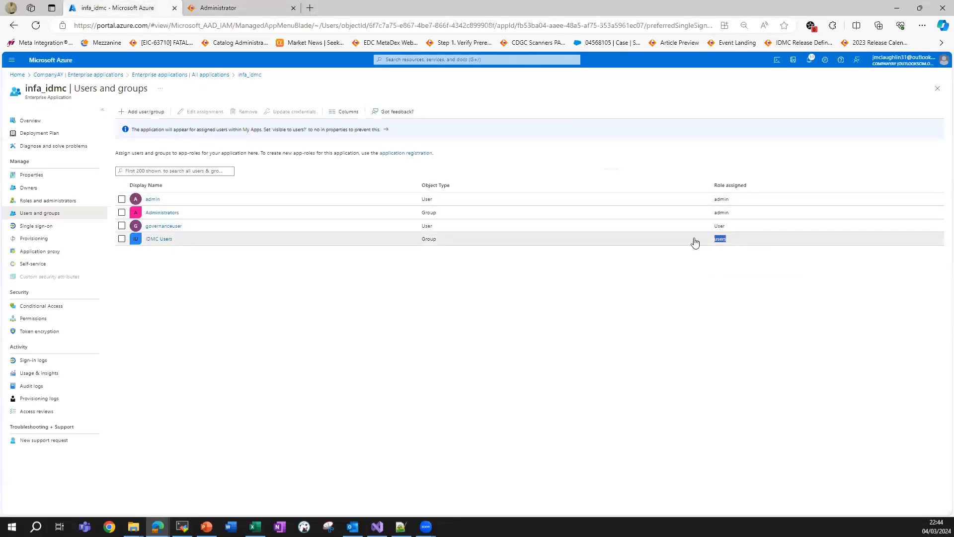
{"action": "left_click", "coordinate": [227, 8]}
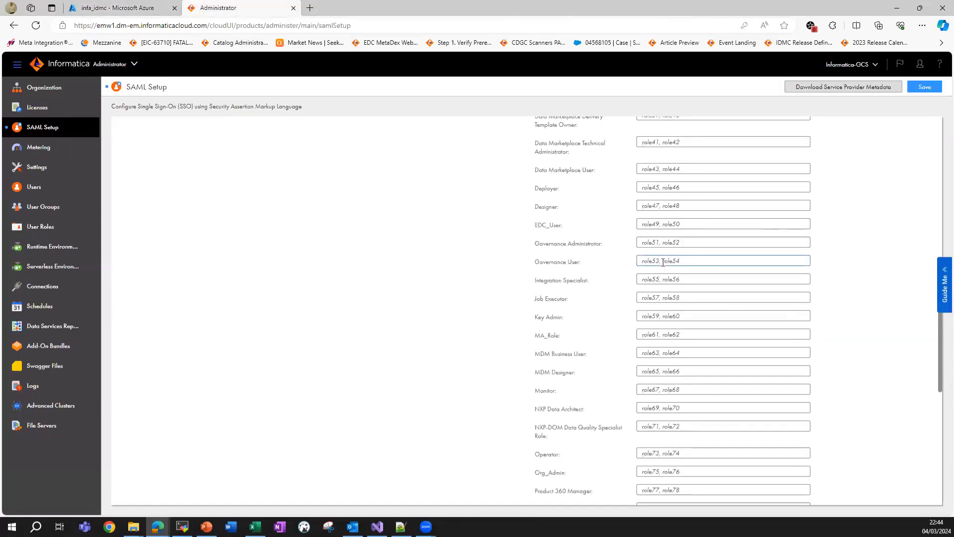
{"action": "key", "text": "ctrl+a"}
{"action": "key", "text": "ctrl+v"}
{"action": "left_click_drag", "start_coordinate": [638, 261], "coordinate": [654, 262]}
{"action": "key", "text": "BackSpace"}
{"action": "left_click_drag", "start_coordinate": [940, 368], "coordinate": [914, 233]}
Map the Admin role's SAML group to Administrators.
{"action": "left_click", "coordinate": [627, 242]}
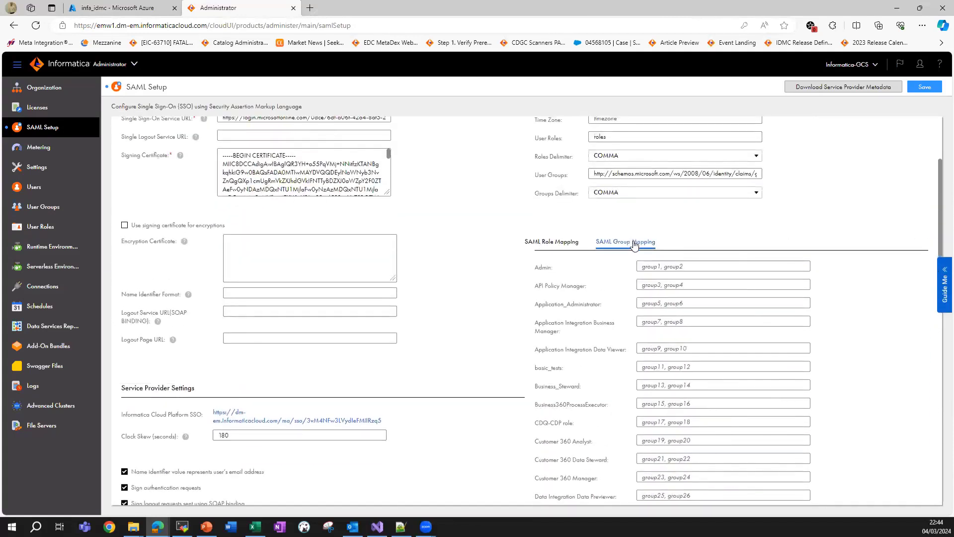
{"action": "left_click", "coordinate": [671, 267]}
{"action": "left_click", "coordinate": [151, 7]}
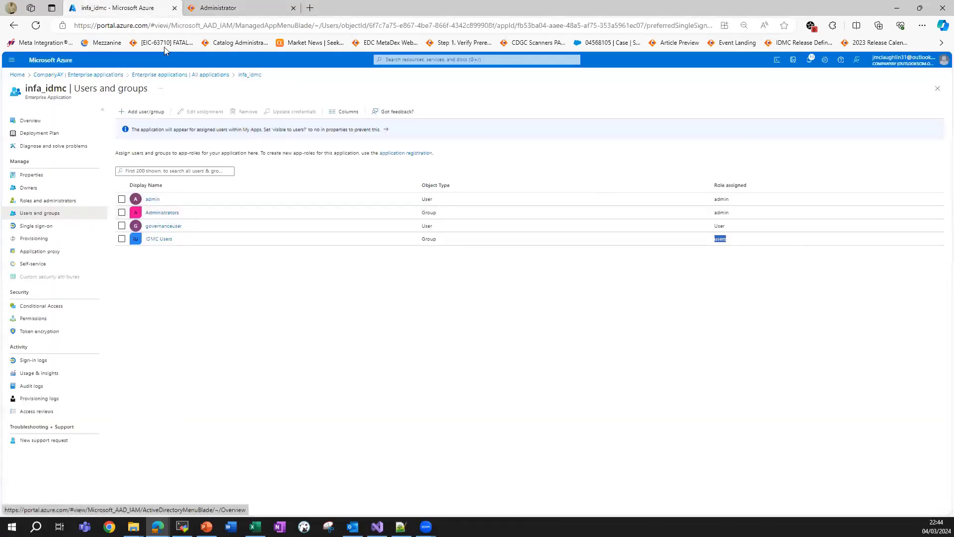
{"action": "left_click", "coordinate": [240, 10]}
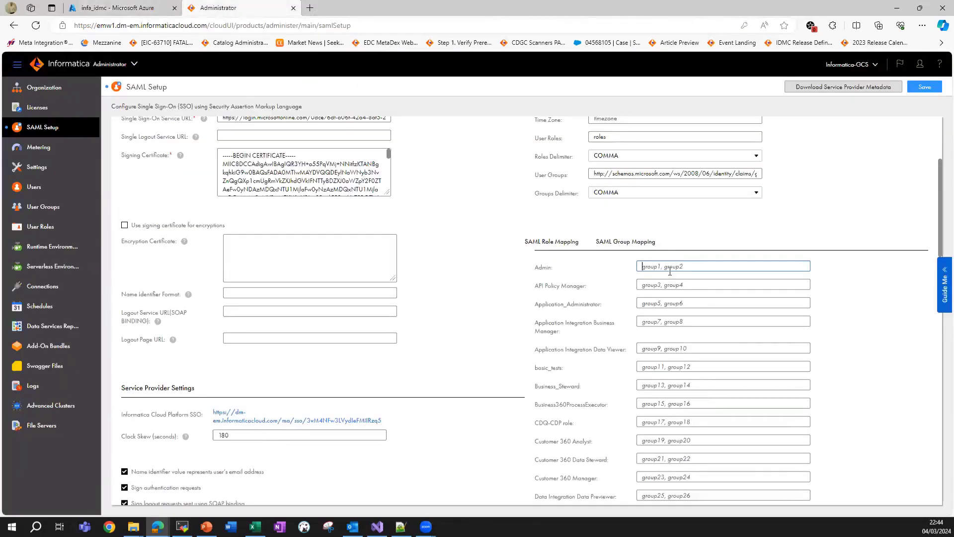
{"action": "type", "text": "Administrators"}
{"action": "left_click_drag", "start_coordinate": [941, 234], "coordinate": [941, 373]}
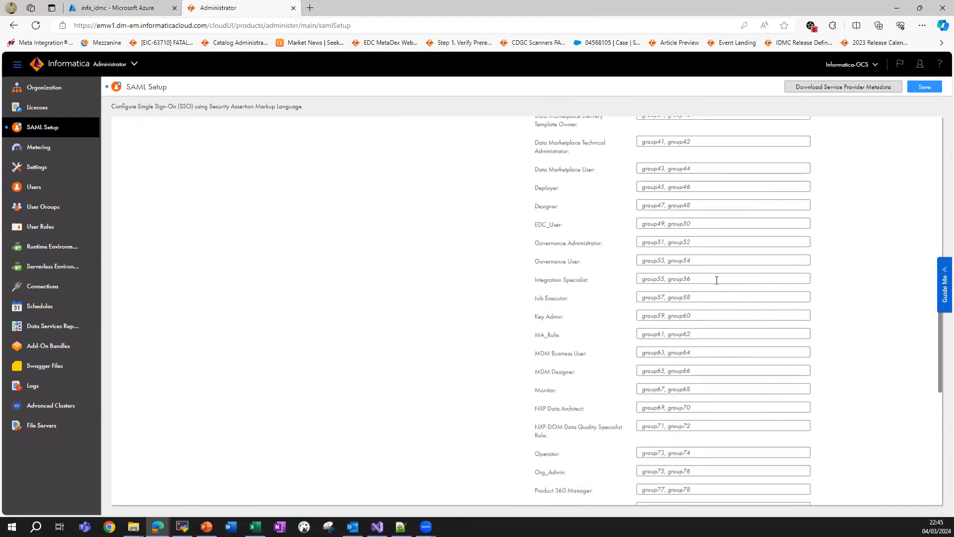
Map the Governance User role's SAML group to 'IDMC Users'.
{"action": "left_click", "coordinate": [692, 261]}
{"action": "left_click", "coordinate": [144, 8]}
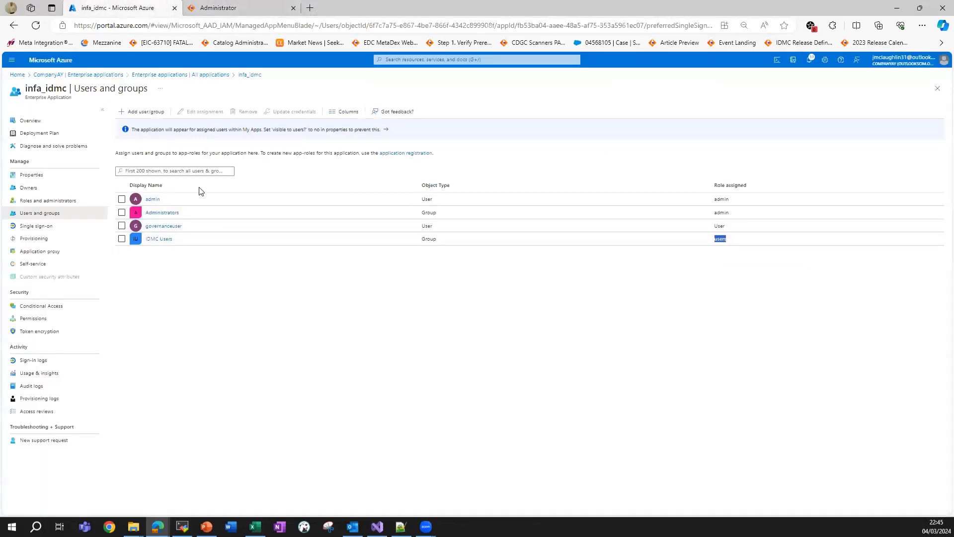
{"action": "key", "text": "ctrl+Tab"}
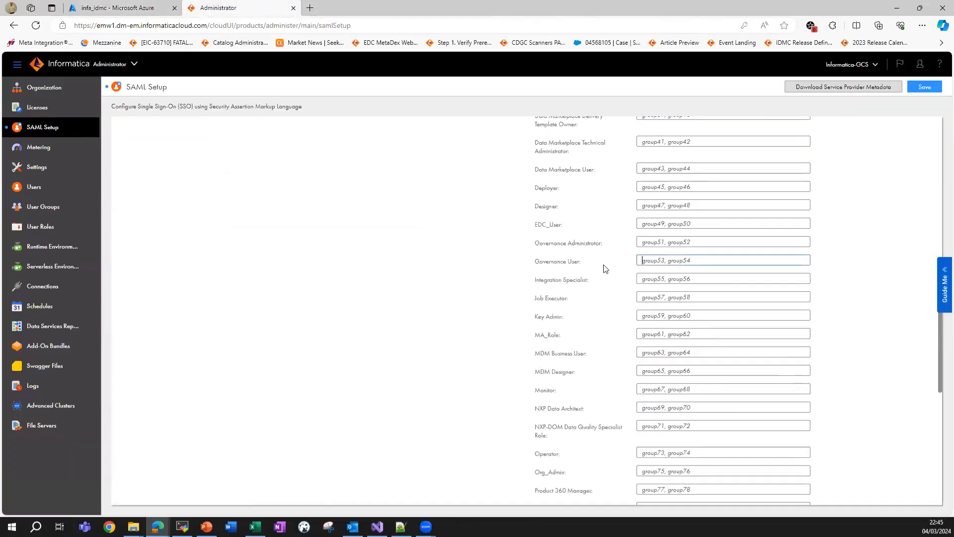
{"action": "type", "text": "IDMC Users"}
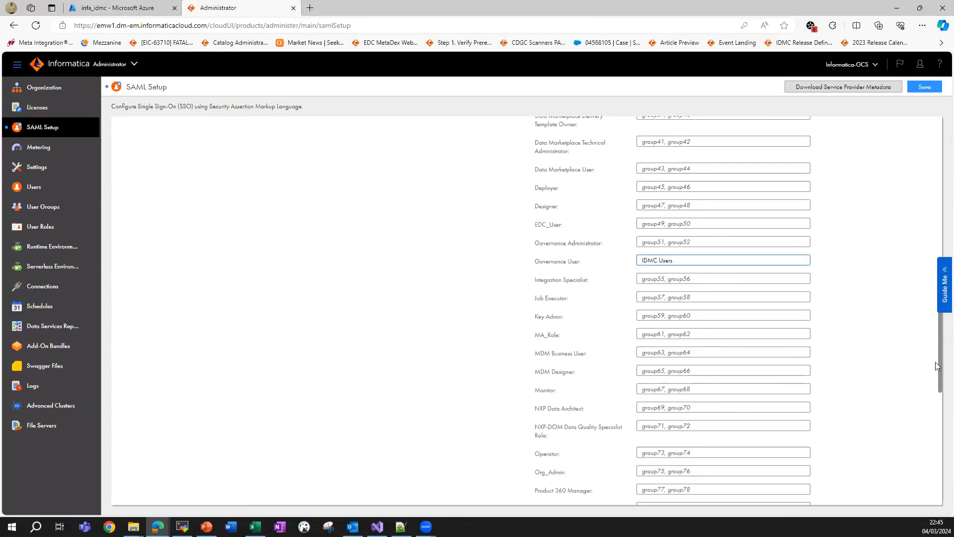
{"action": "left_click_drag", "start_coordinate": [939, 368], "coordinate": [916, 227]}
{"action": "scroll", "coordinate": [916, 228], "scroll_direction": "up", "scroll_amount": 3}
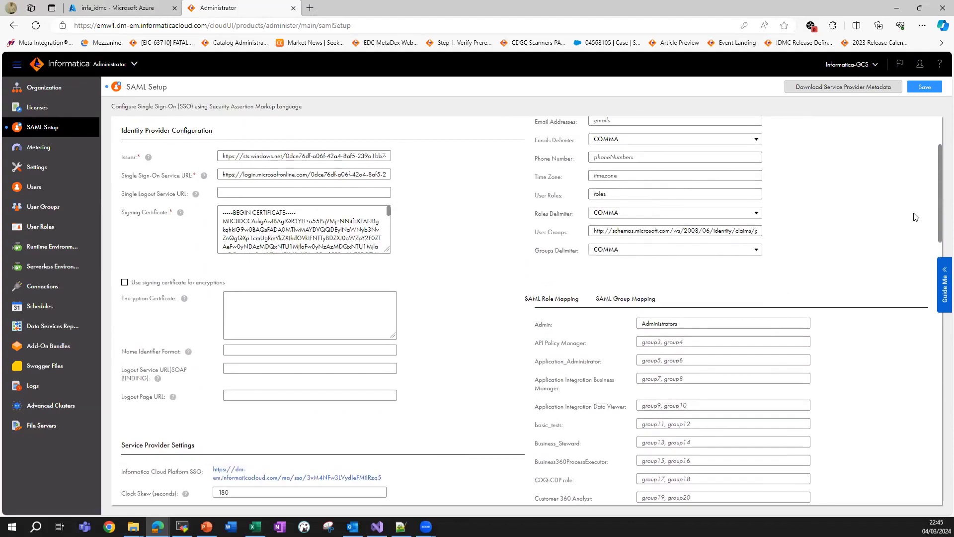
{"action": "scroll", "coordinate": [915, 218], "scroll_direction": "up", "scroll_amount": 1}
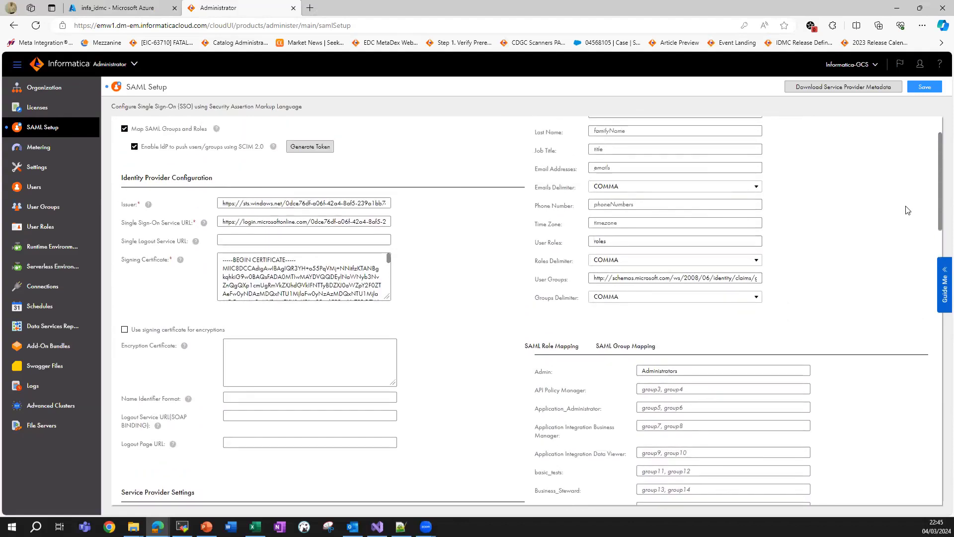
{"action": "scroll", "coordinate": [912, 226], "scroll_direction": "down", "scroll_amount": 2}
{"action": "scroll", "coordinate": [910, 234], "scroll_direction": "down", "scroll_amount": 1}
{"action": "scroll", "coordinate": [909, 211], "scroll_direction": "up", "scroll_amount": 3}
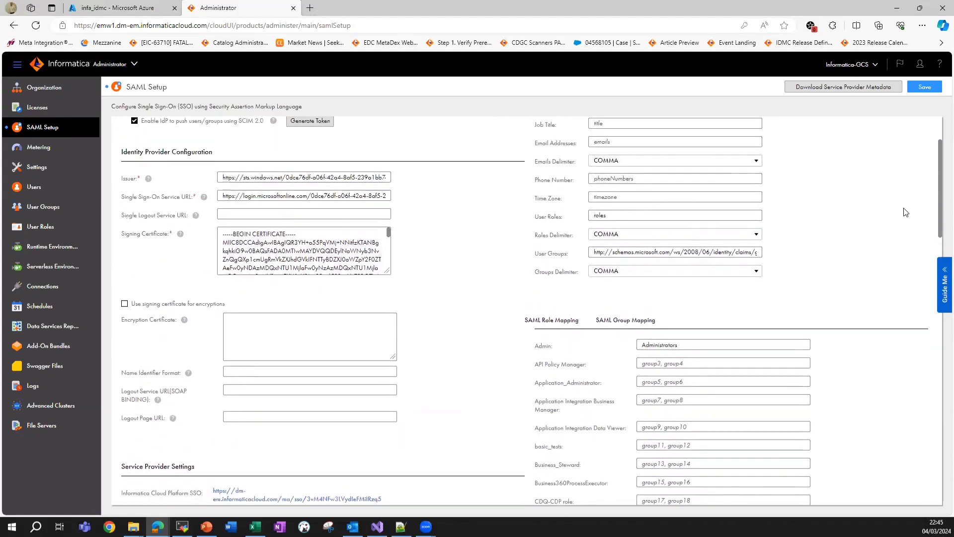
{"action": "scroll", "coordinate": [905, 199], "scroll_direction": "up", "scroll_amount": 1}
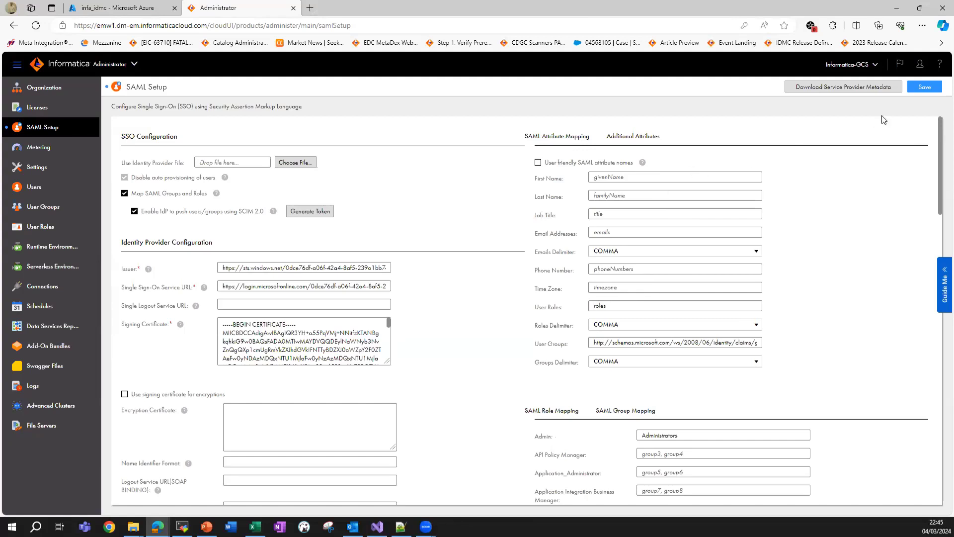
Save the SAML mapping changes and return to the Azure users and groups list.
{"action": "left_click", "coordinate": [924, 88]}
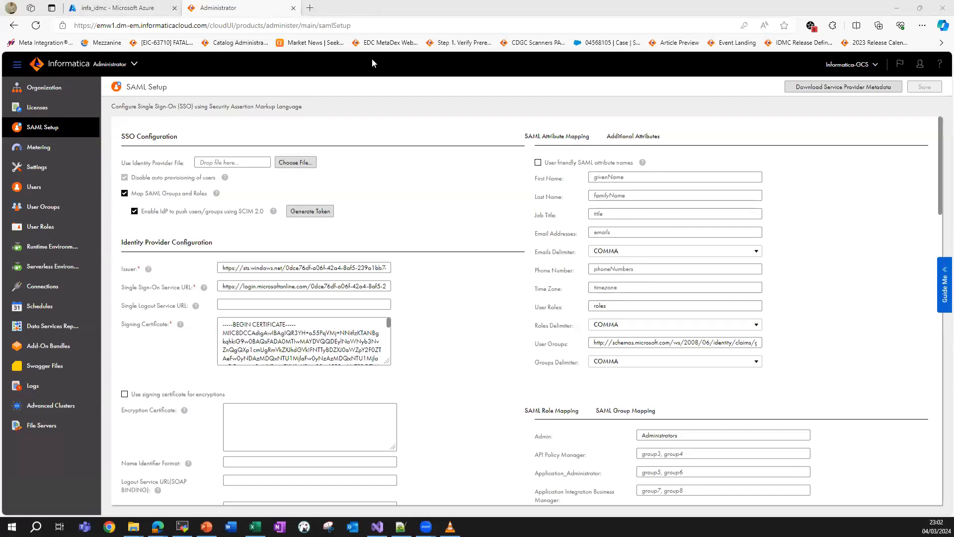
{"action": "left_click", "coordinate": [92, 7]}
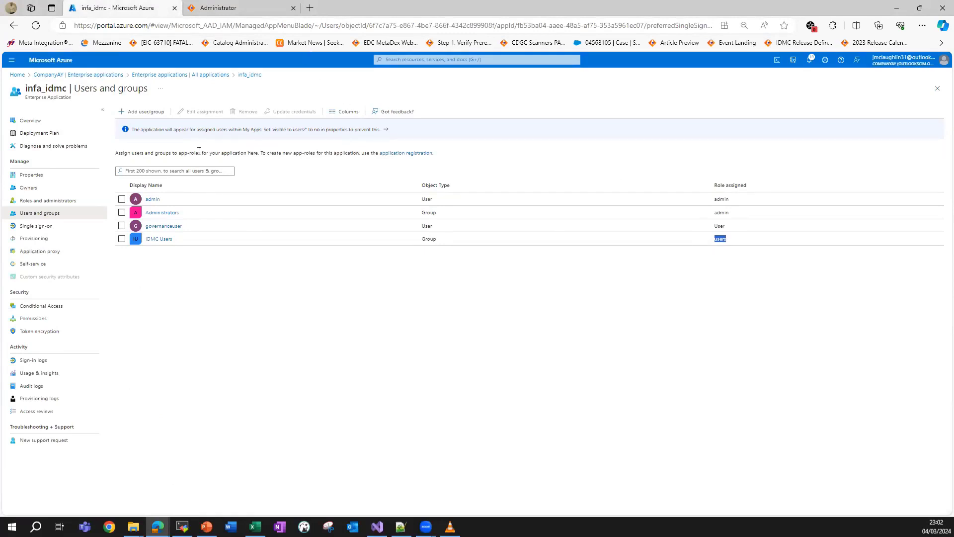
Start infa_idmc provisioning and refresh until the initial cycle reports 2 users and 2 groups.
{"action": "left_click", "coordinate": [63, 240]}
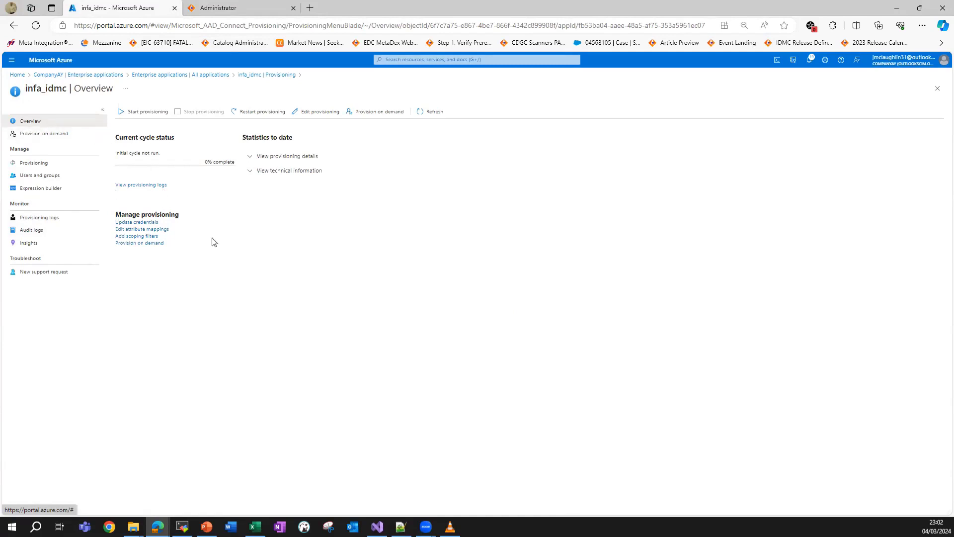
{"action": "left_click", "coordinate": [140, 117]}
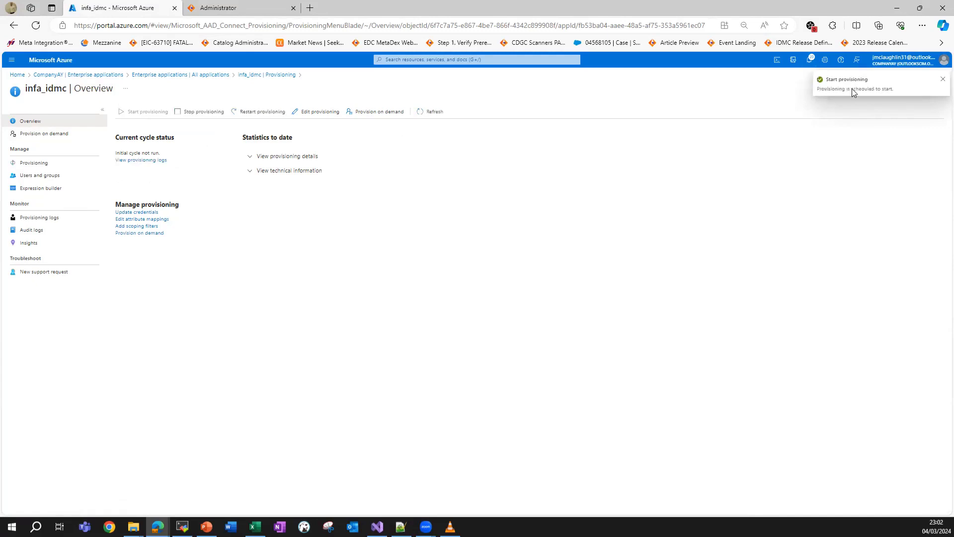
{"action": "left_click", "coordinate": [432, 113]}
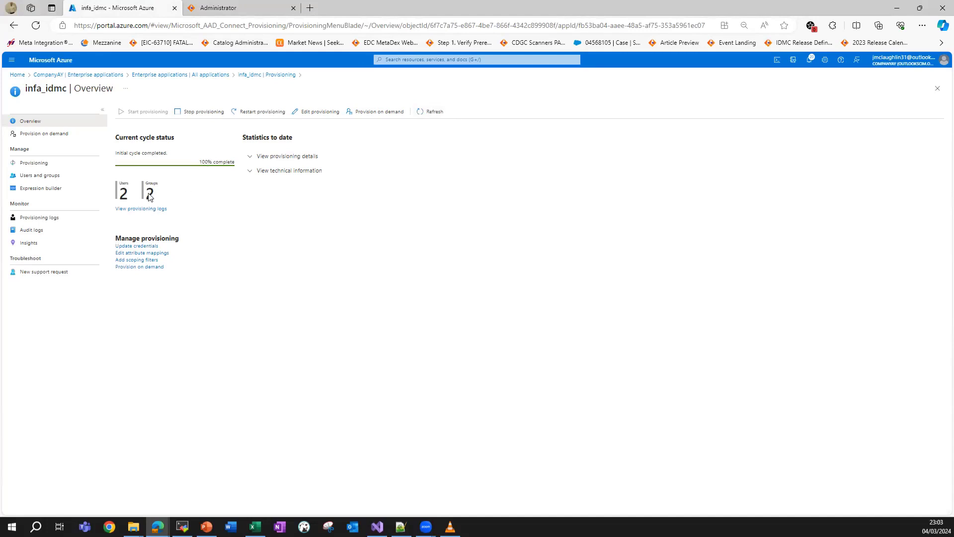
Verify the Administrators and IDMC Users groups in IDMC, then view the 15-user list.
{"action": "left_click", "coordinate": [237, 8]}
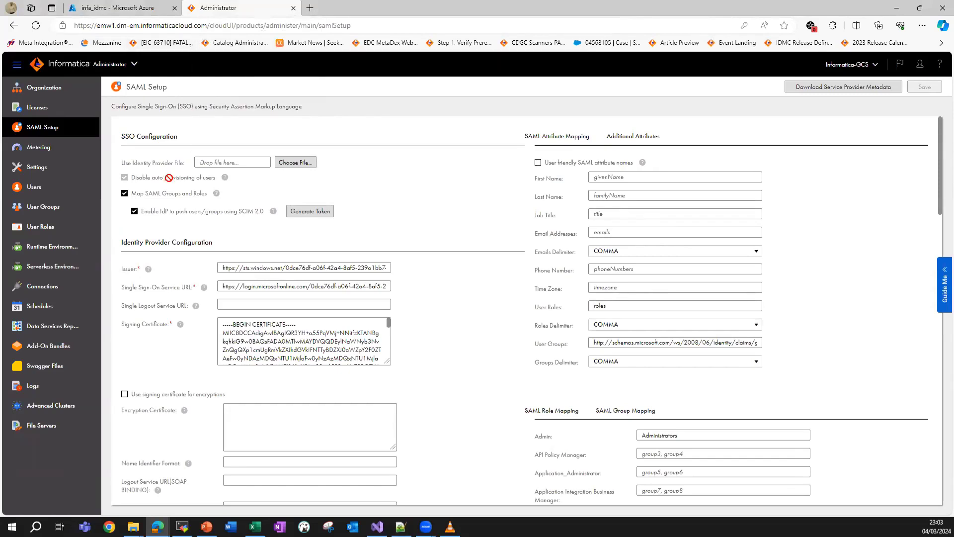
{"action": "left_click", "coordinate": [68, 213]}
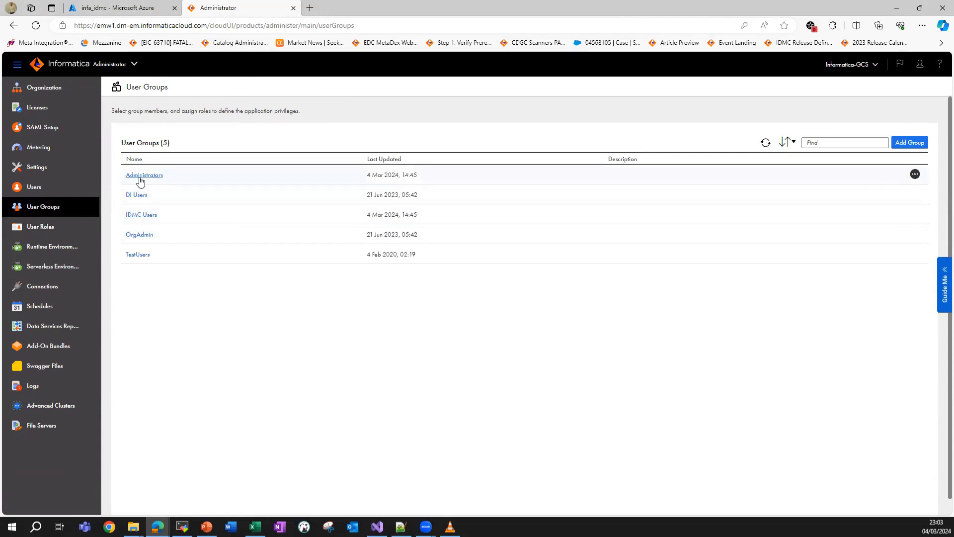
{"action": "left_click_drag", "start_coordinate": [123, 180], "coordinate": [177, 179]}
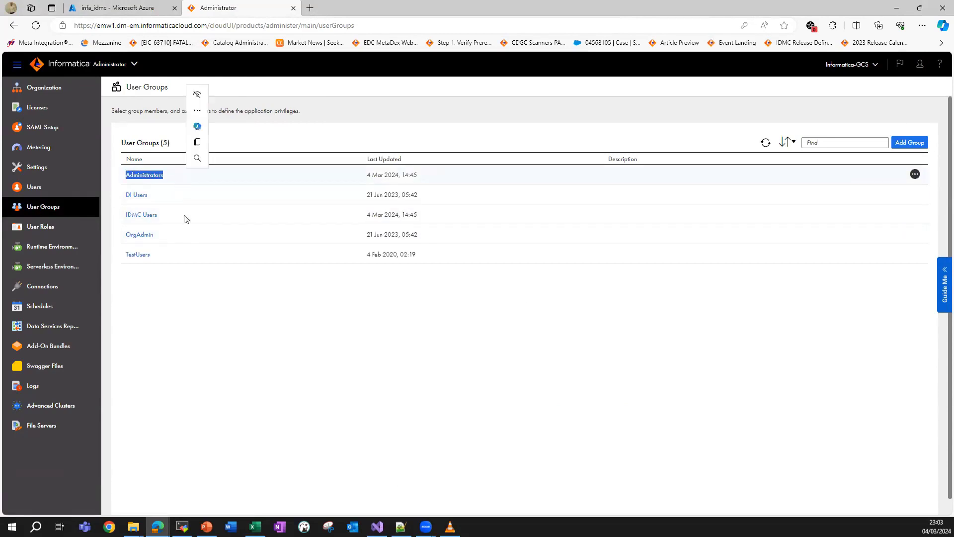
{"action": "left_click_drag", "start_coordinate": [124, 219], "coordinate": [158, 222]}
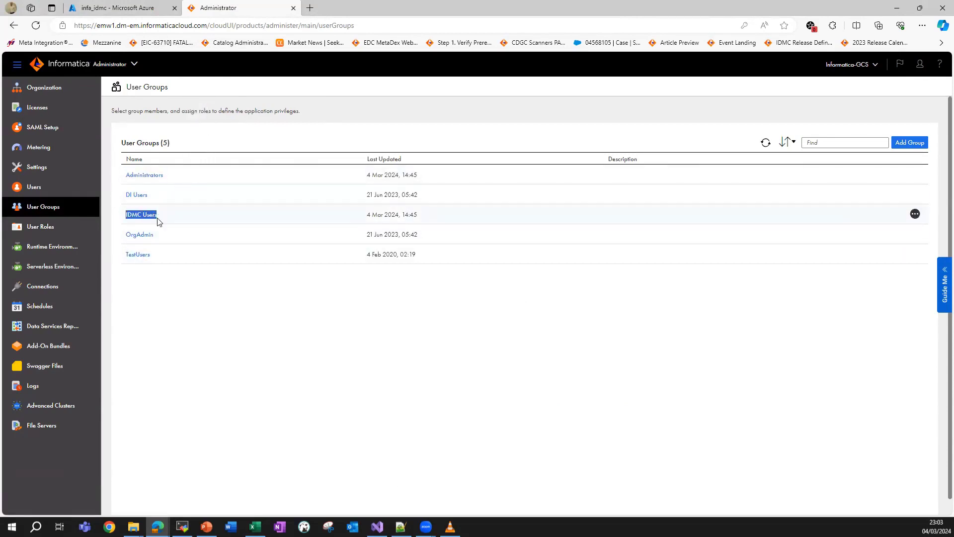
{"action": "left_click", "coordinate": [189, 221]}
{"action": "left_click", "coordinate": [65, 186]}
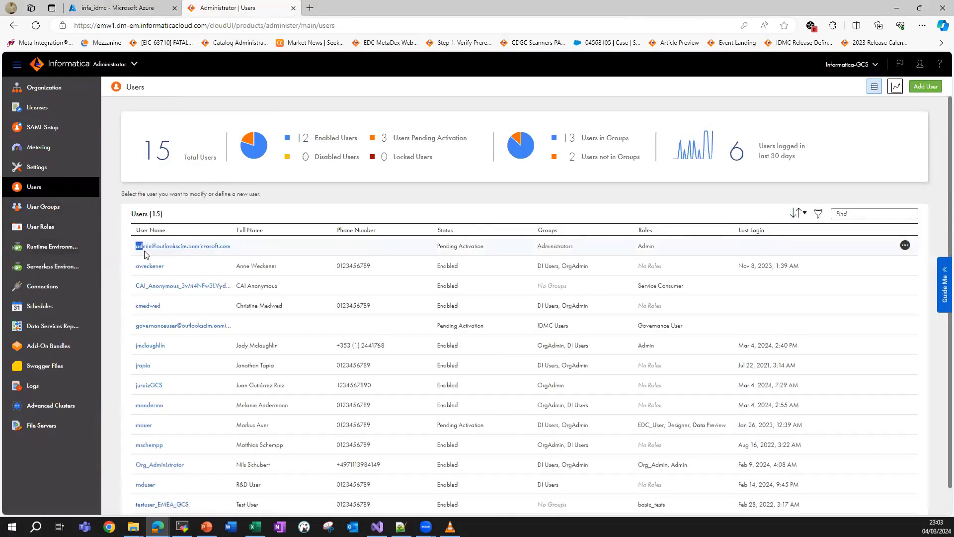
{"action": "left_click_drag", "start_coordinate": [135, 247], "coordinate": [244, 255]}
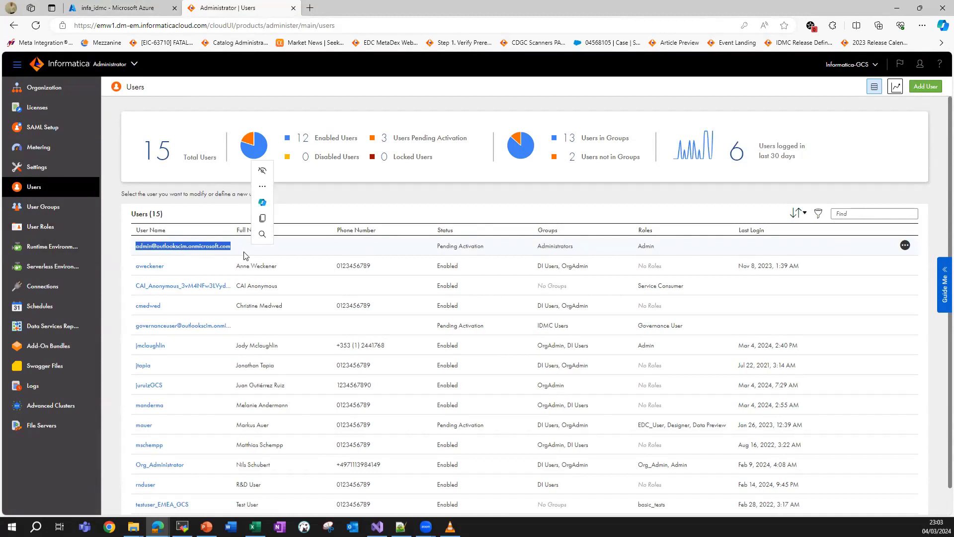
{"action": "left_click_drag", "start_coordinate": [133, 334], "coordinate": [142, 293]}
{"action": "left_click", "coordinate": [142, 330]}
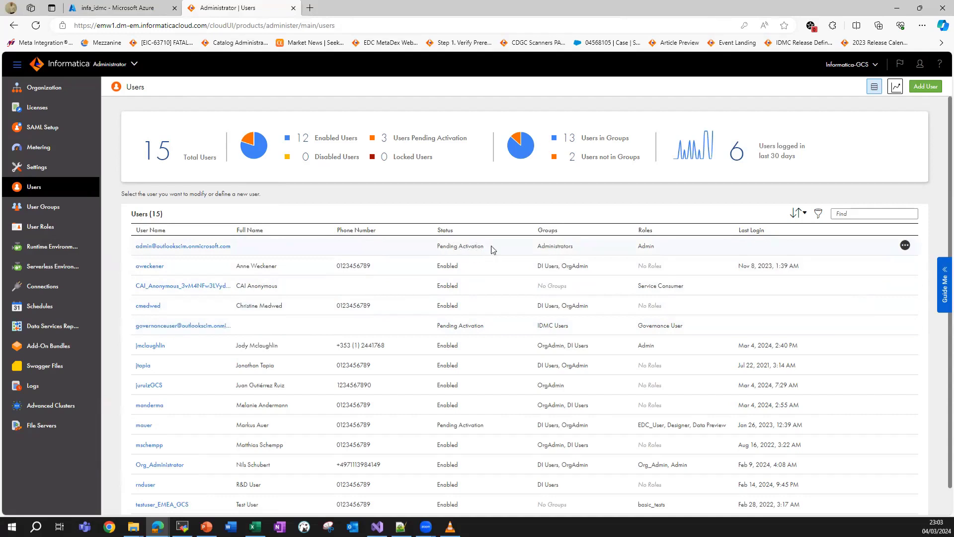
{"action": "left_click_drag", "start_coordinate": [538, 247], "coordinate": [574, 251]}
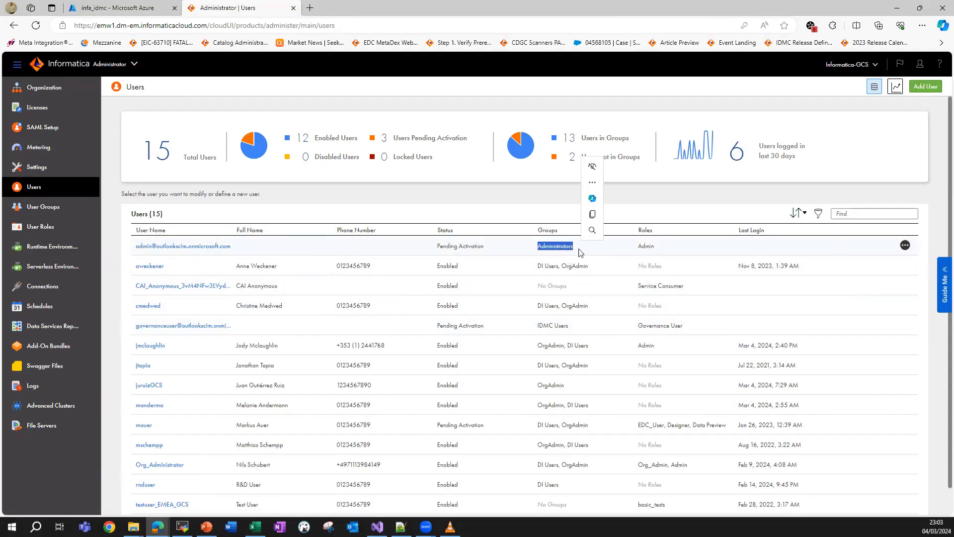
{"action": "left_click_drag", "start_coordinate": [638, 247], "coordinate": [660, 248]}
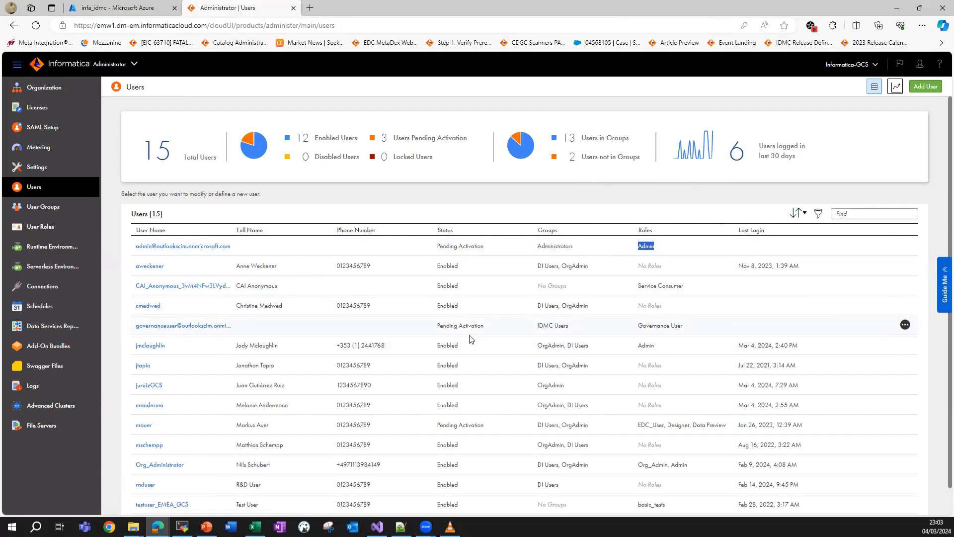
{"action": "left_click_drag", "start_coordinate": [537, 326], "coordinate": [684, 327]}
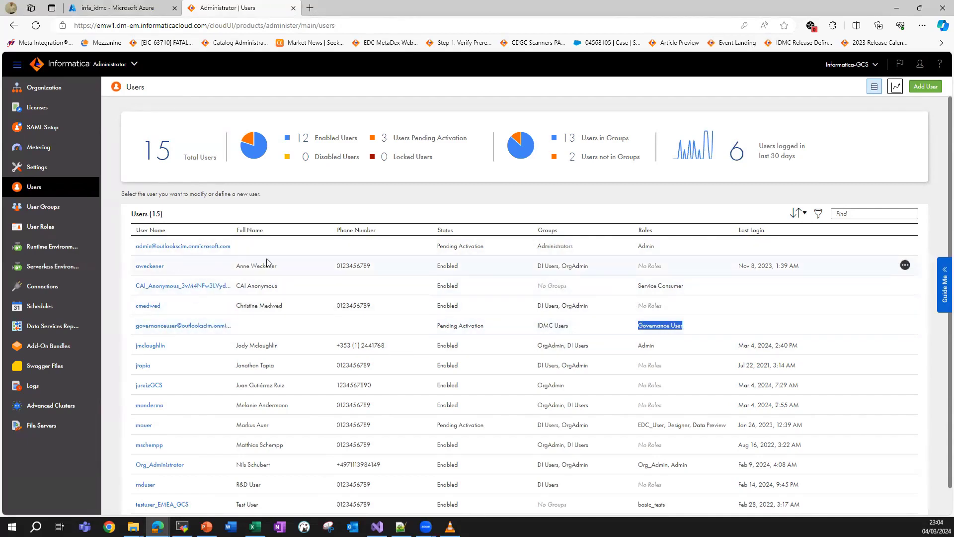
{"action": "left_click_drag", "start_coordinate": [437, 246], "coordinate": [486, 253]}
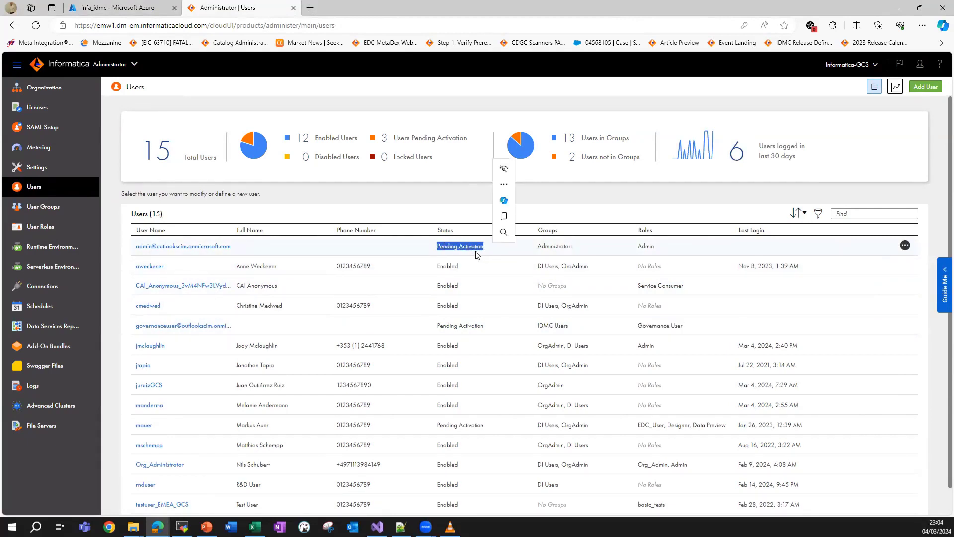
{"action": "left_click_drag", "start_coordinate": [437, 326], "coordinate": [484, 325]}
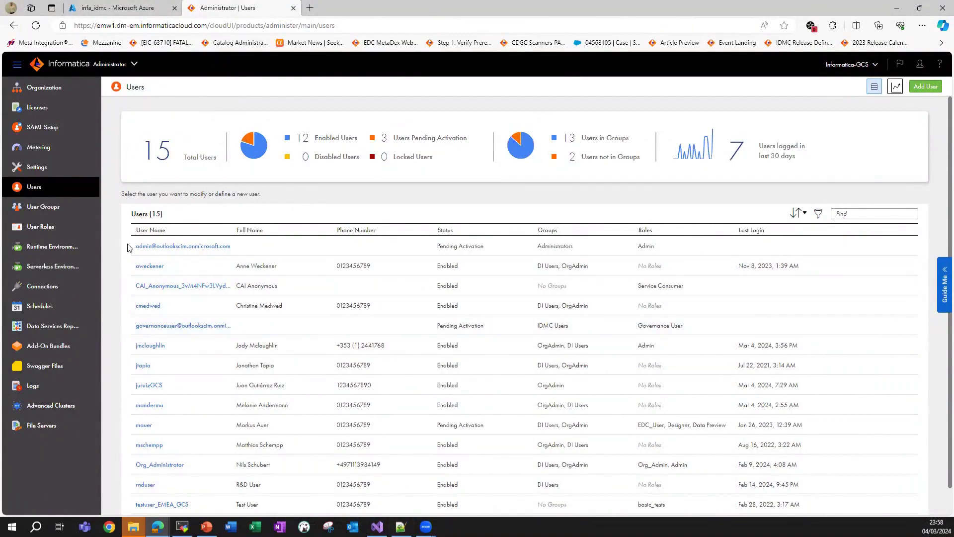
Confirm admin is still Pending Activation, then log out of Informatica Cloud.
{"action": "left_click_drag", "start_coordinate": [130, 251], "coordinate": [248, 253]}
{"action": "left_click", "coordinate": [263, 252]}
{"action": "left_click_drag", "start_coordinate": [439, 250], "coordinate": [490, 252]}
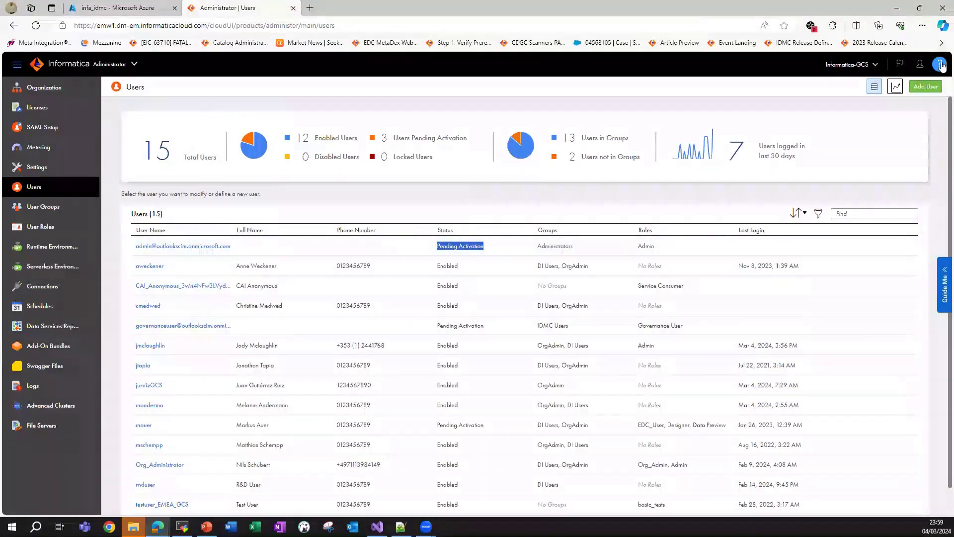
{"action": "left_click", "coordinate": [920, 64]}
{"action": "left_click", "coordinate": [903, 141]}
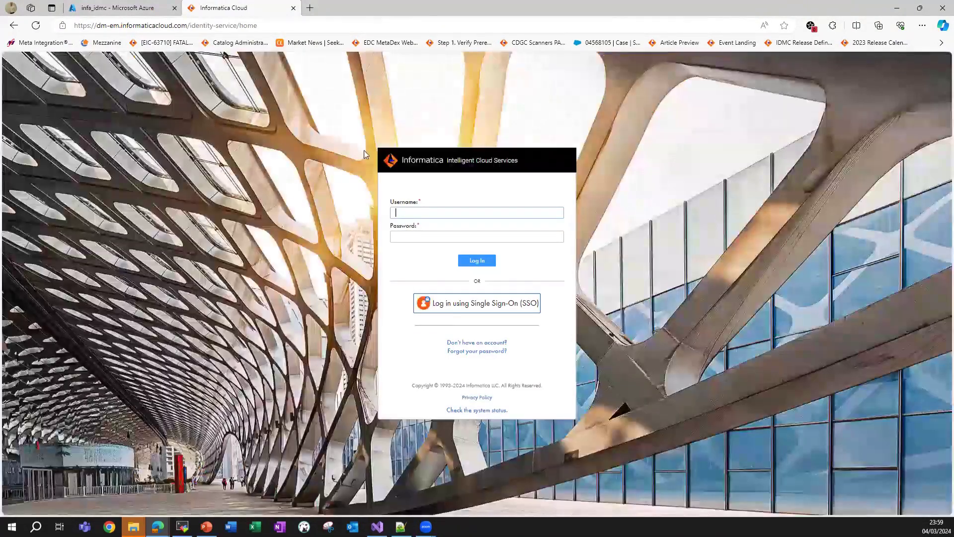
Close the Informatica tab and open infa_idmc's single sign-on test panel in Azure.
{"action": "left_click", "coordinate": [293, 8]}
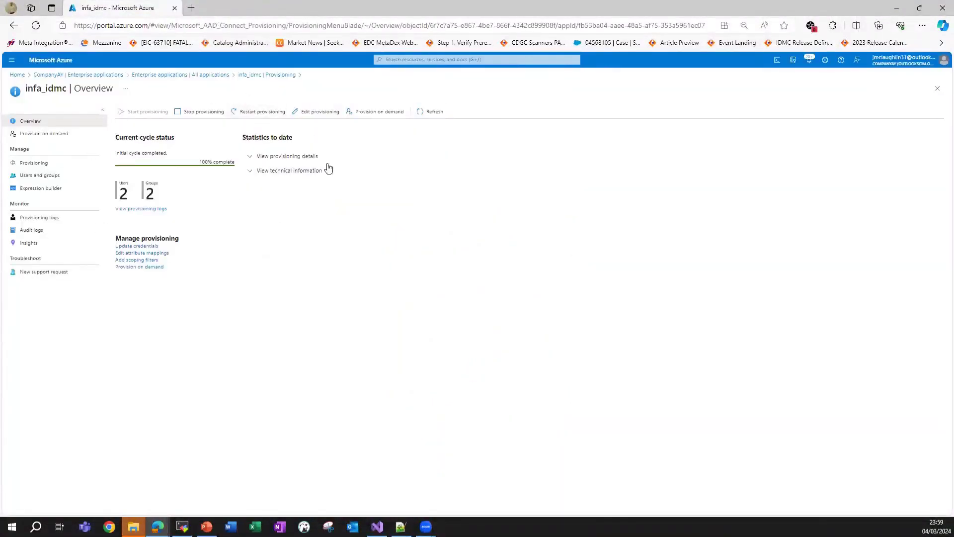
{"action": "left_click", "coordinate": [213, 75]}
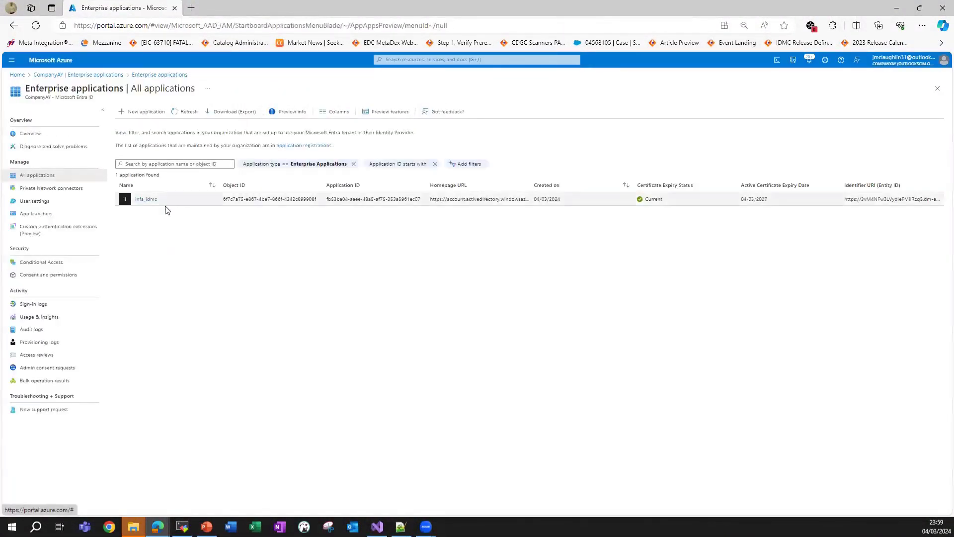
{"action": "left_click", "coordinate": [146, 199]}
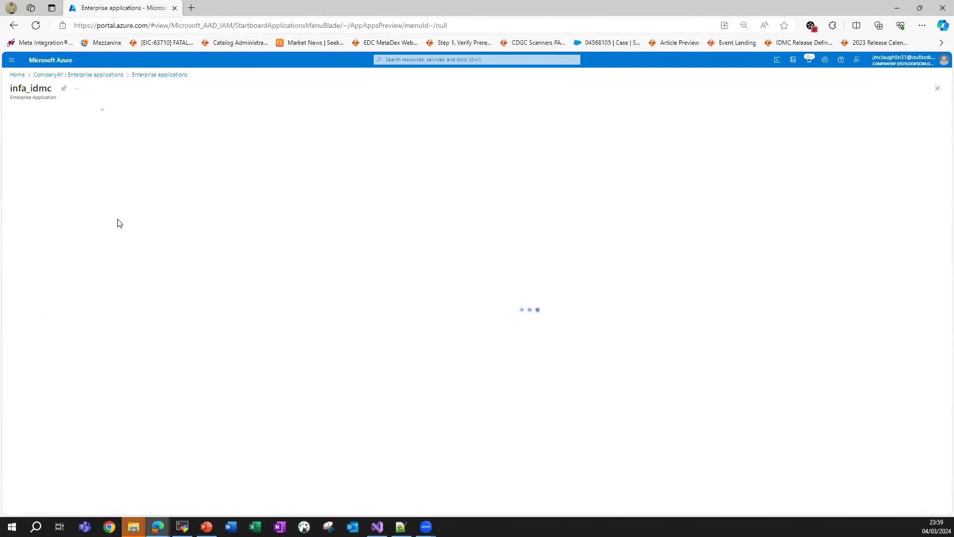
{"action": "left_click", "coordinate": [41, 225]}
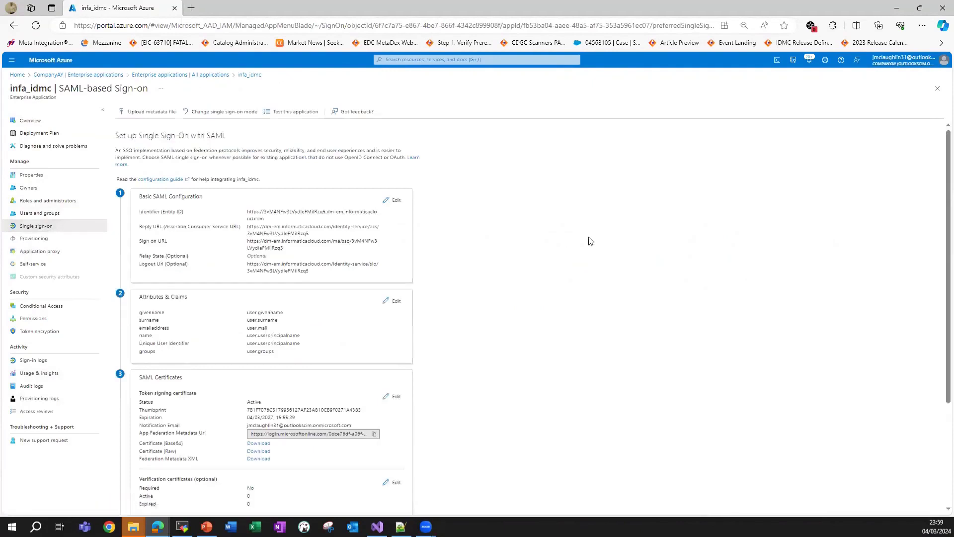
{"action": "left_click", "coordinate": [297, 114]}
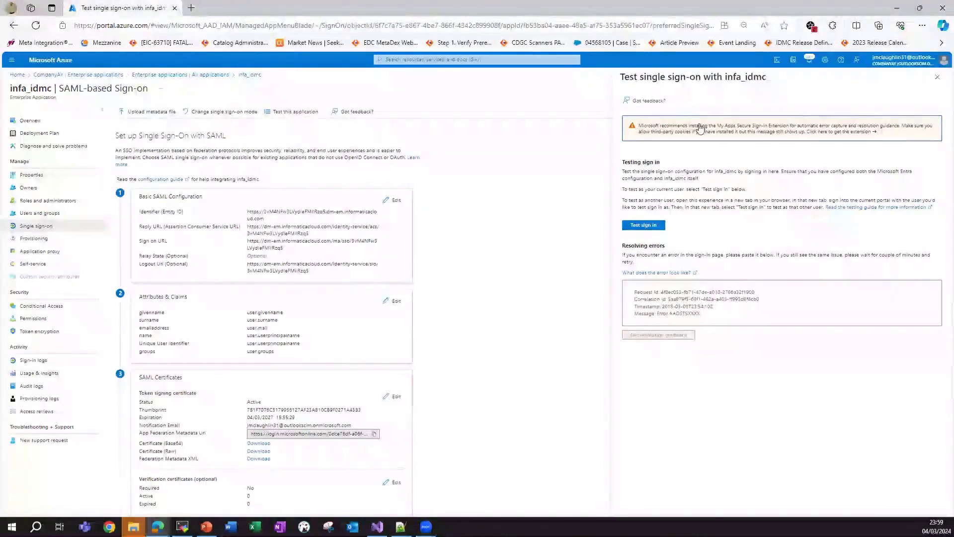
Run the infa_idmc test sign-in using the admin account.
{"action": "left_click", "coordinate": [645, 226]}
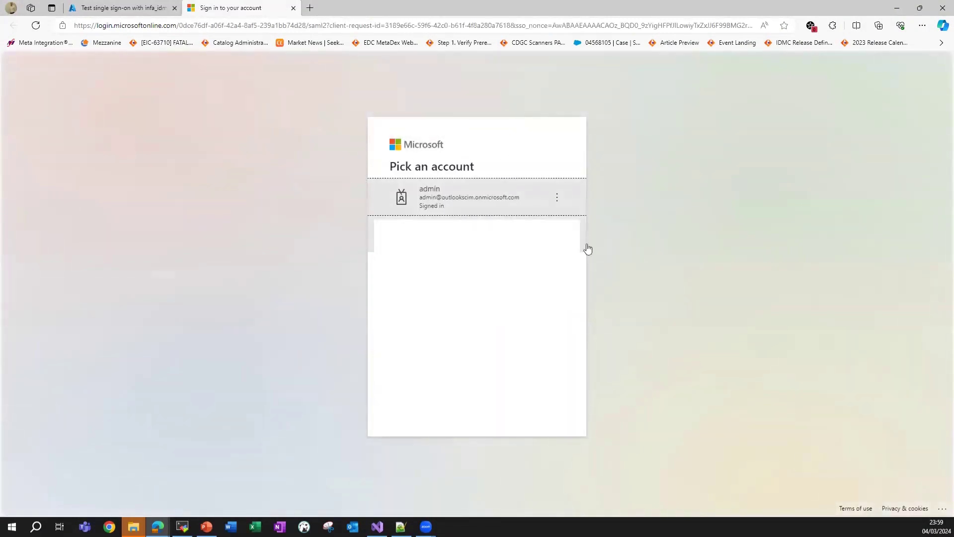
{"action": "left_click", "coordinate": [466, 199]}
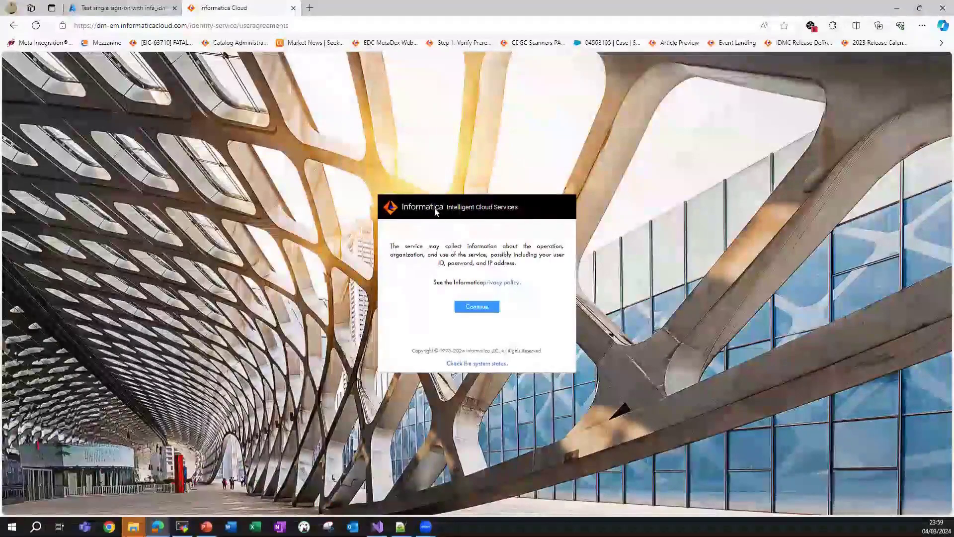
Accept the data-usage notice, dismiss the welcome message, and open the Administrator service.
{"action": "left_click", "coordinate": [477, 307]}
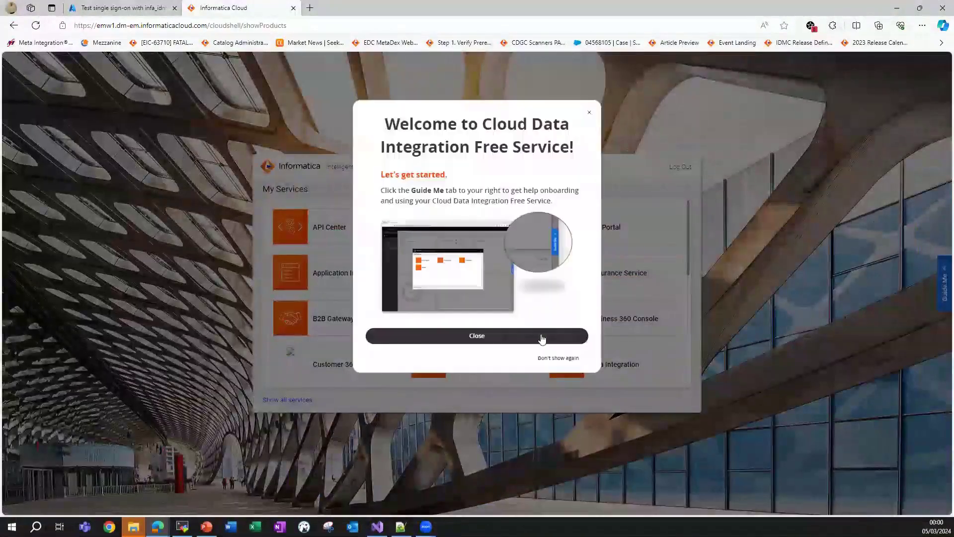
{"action": "left_click", "coordinate": [538, 336]}
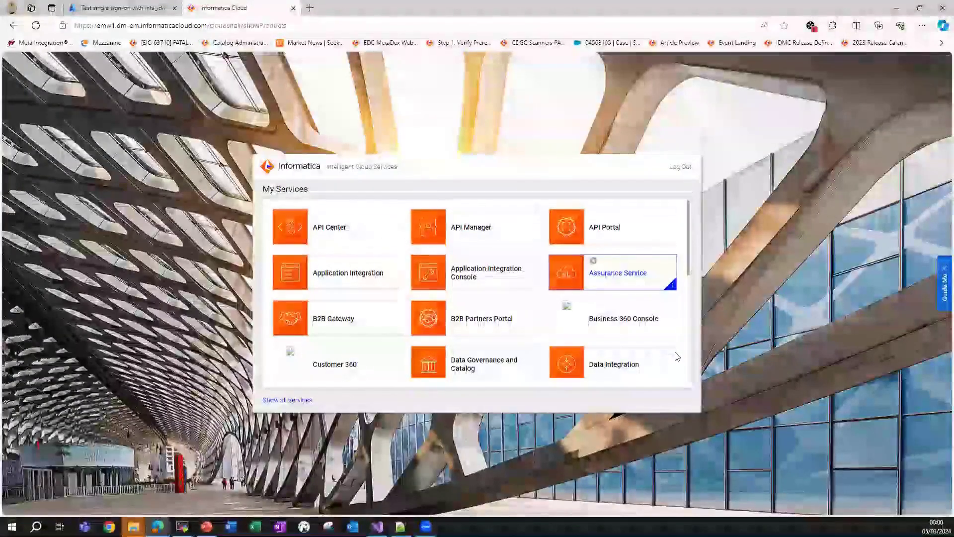
{"action": "scroll", "coordinate": [634, 339], "scroll_direction": "down", "scroll_amount": 5}
{"action": "left_click", "coordinate": [622, 315]}
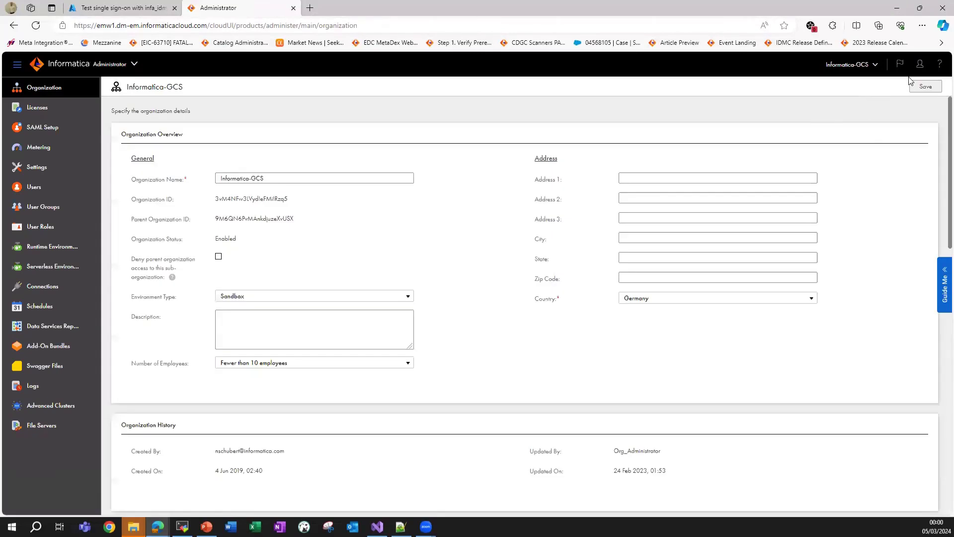
{"action": "left_click", "coordinate": [920, 64]}
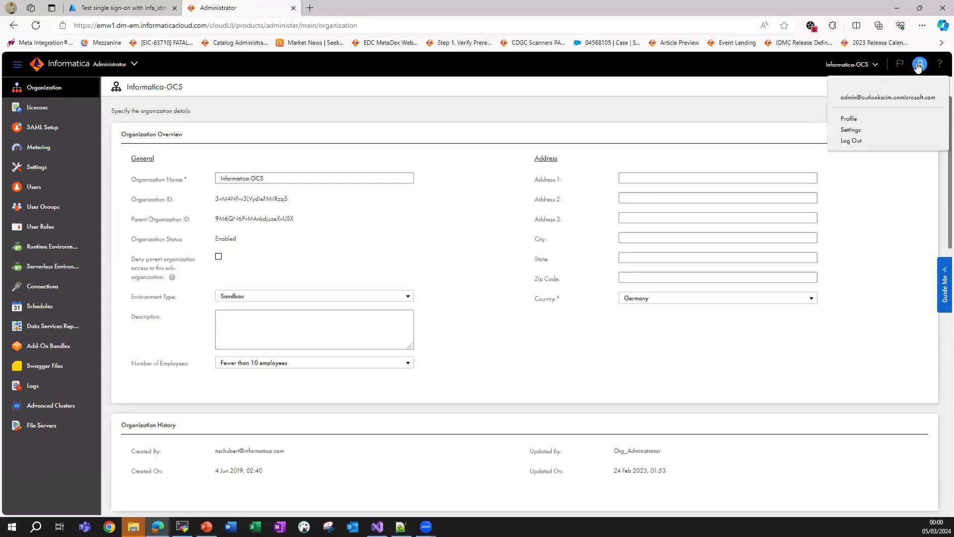
{"action": "left_click_drag", "start_coordinate": [838, 98], "coordinate": [933, 100]}
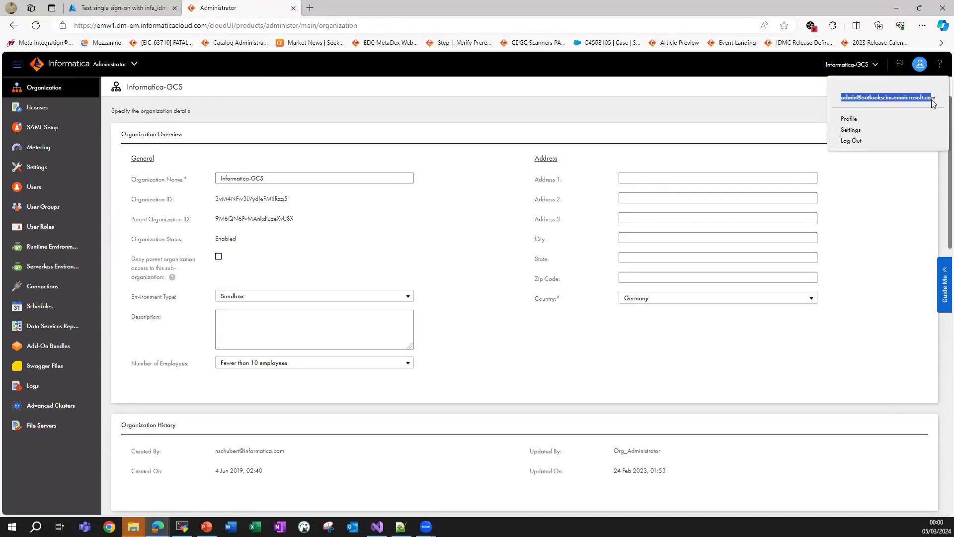
{"action": "left_click", "coordinate": [45, 187]}
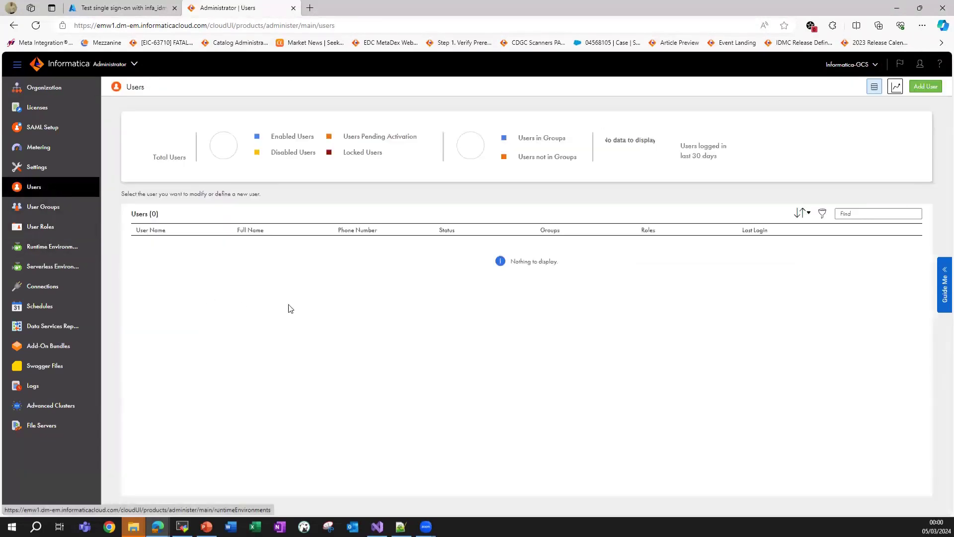
{"action": "double_click", "coordinate": [447, 247]}
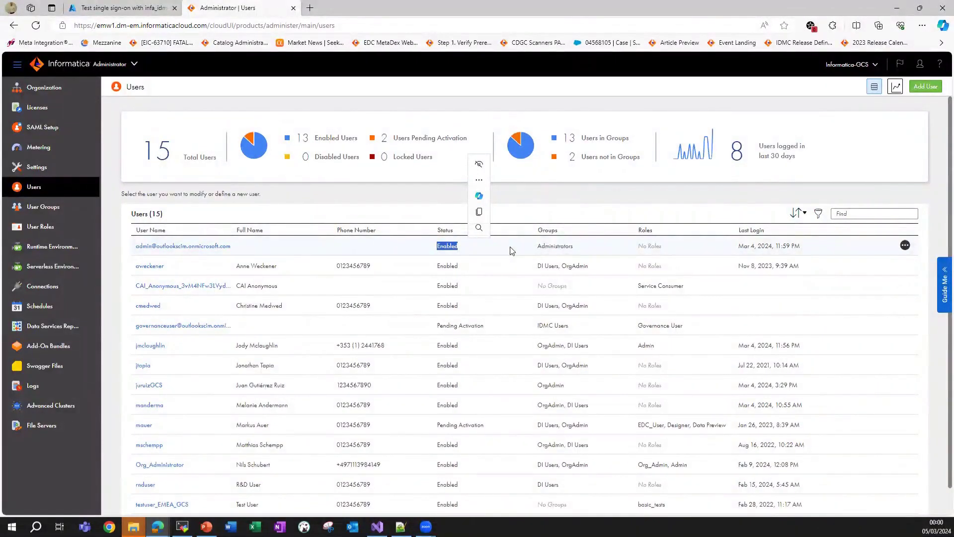
{"action": "left_click", "coordinate": [431, 204]}
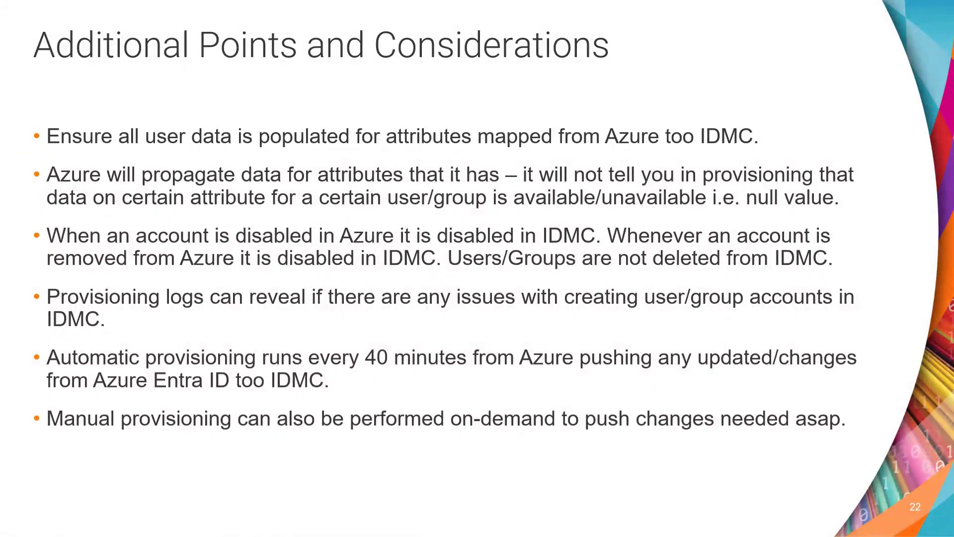
{"action": "key", "text": "alt+Tab"}
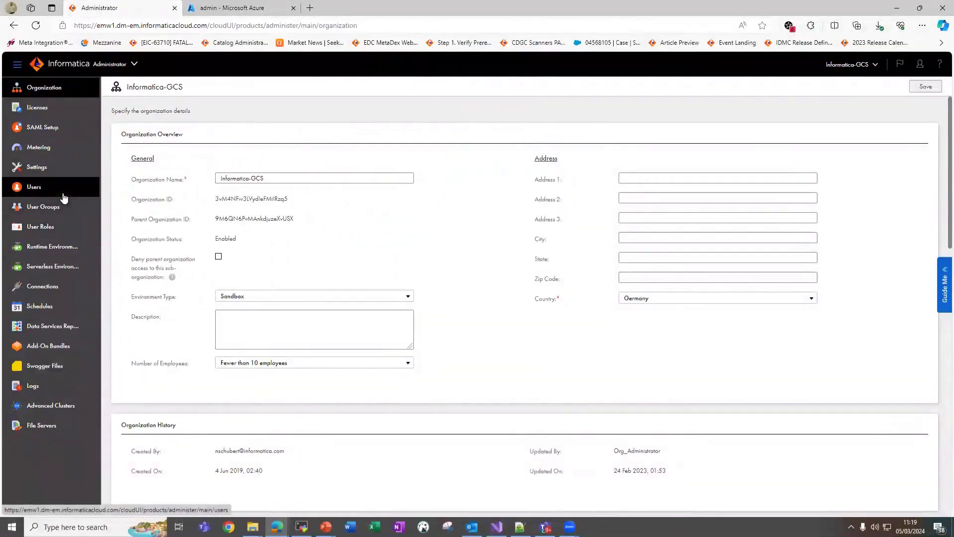
Confirm the admin user shows Enabled in the Users list and open its details.
{"action": "left_click", "coordinate": [55, 187]}
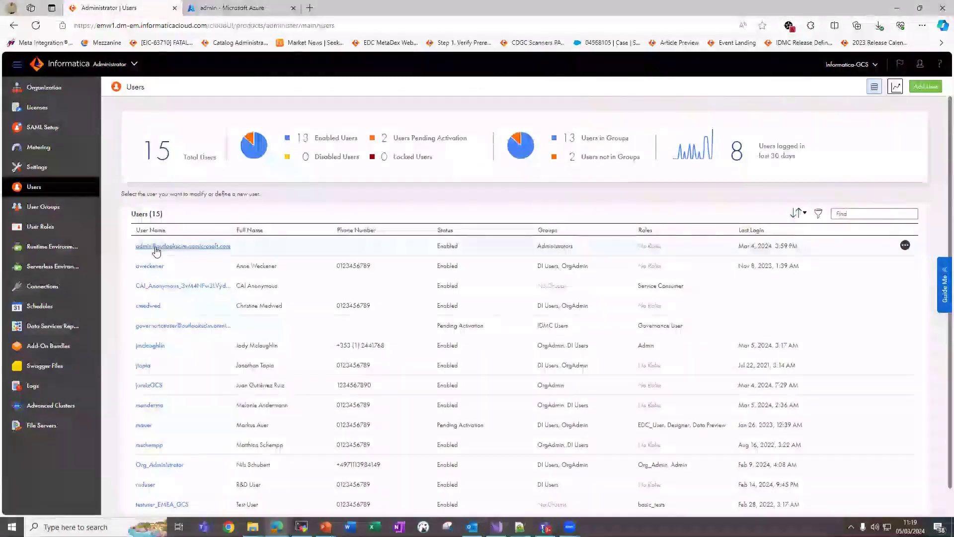
{"action": "double_click", "coordinate": [454, 248]}
{"action": "left_click", "coordinate": [286, 256]}
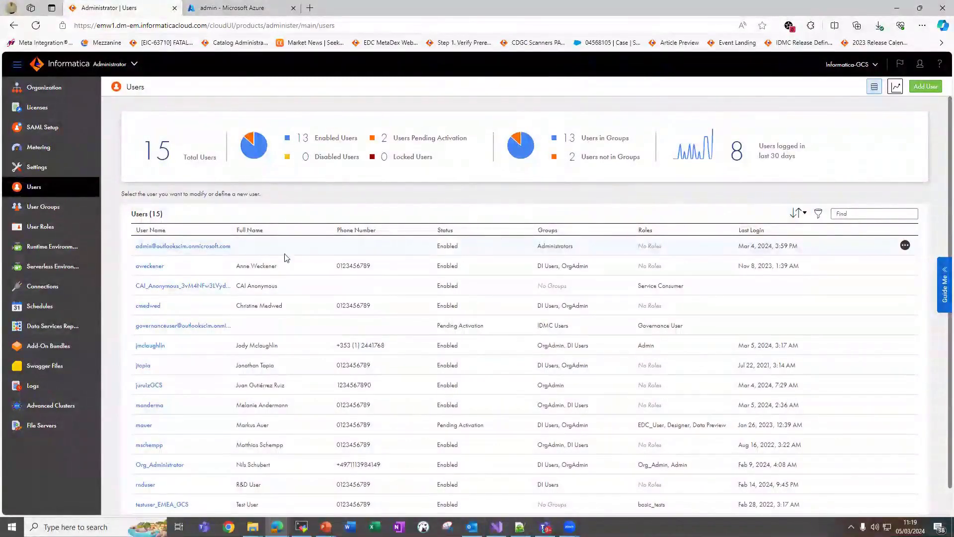
{"action": "left_click", "coordinate": [183, 247]}
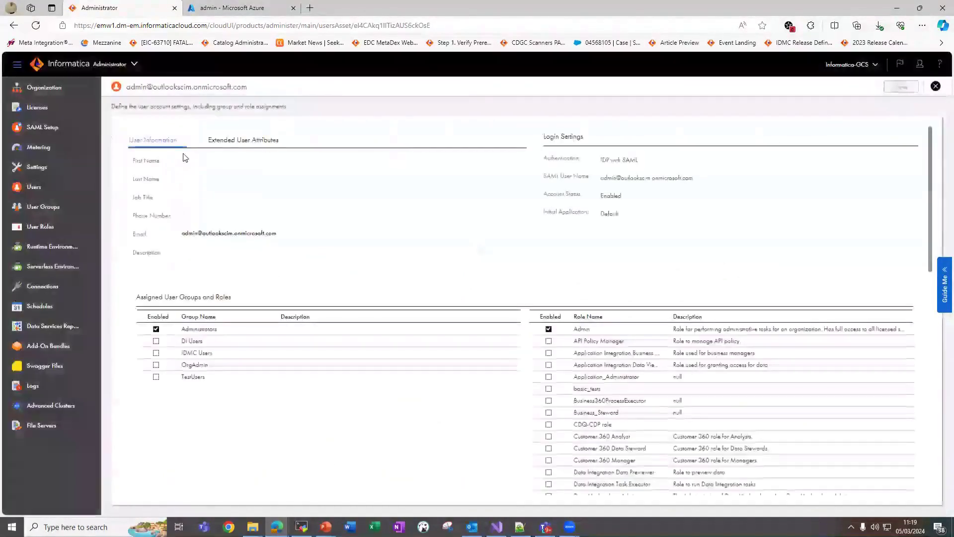
Review the admin's empty First Name, Last Name, Job Title and Country attributes.
{"action": "left_click_drag", "start_coordinate": [132, 170], "coordinate": [156, 201]}
{"action": "left_click", "coordinate": [179, 167]}
{"action": "left_click", "coordinate": [175, 166]}
{"action": "left_click", "coordinate": [160, 185]}
{"action": "left_click", "coordinate": [154, 204]}
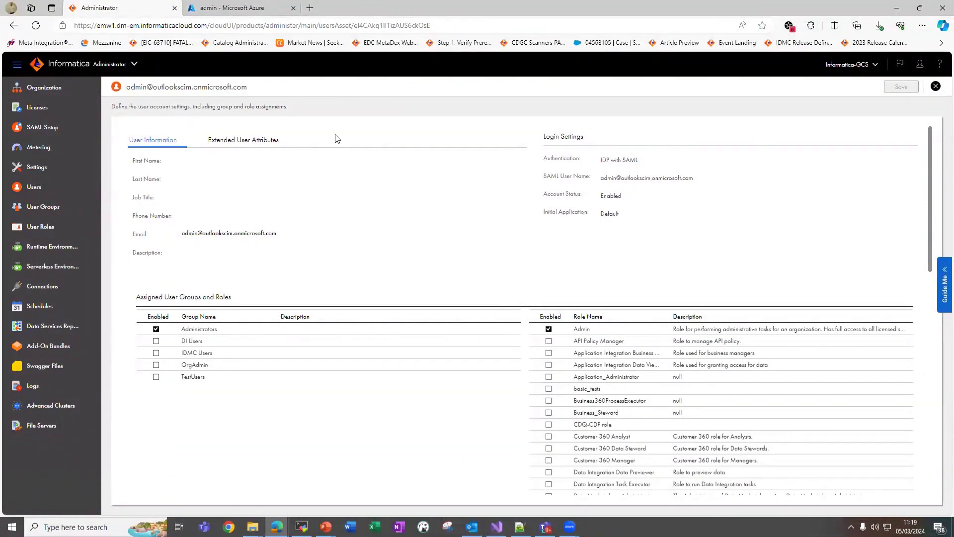
{"action": "left_click", "coordinate": [214, 140]}
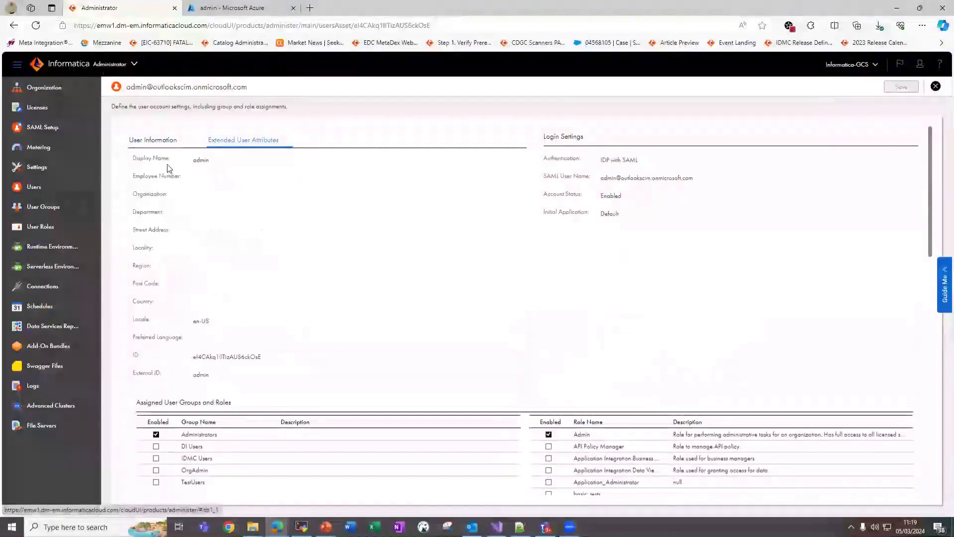
{"action": "left_click_drag", "start_coordinate": [132, 301], "coordinate": [189, 307]}
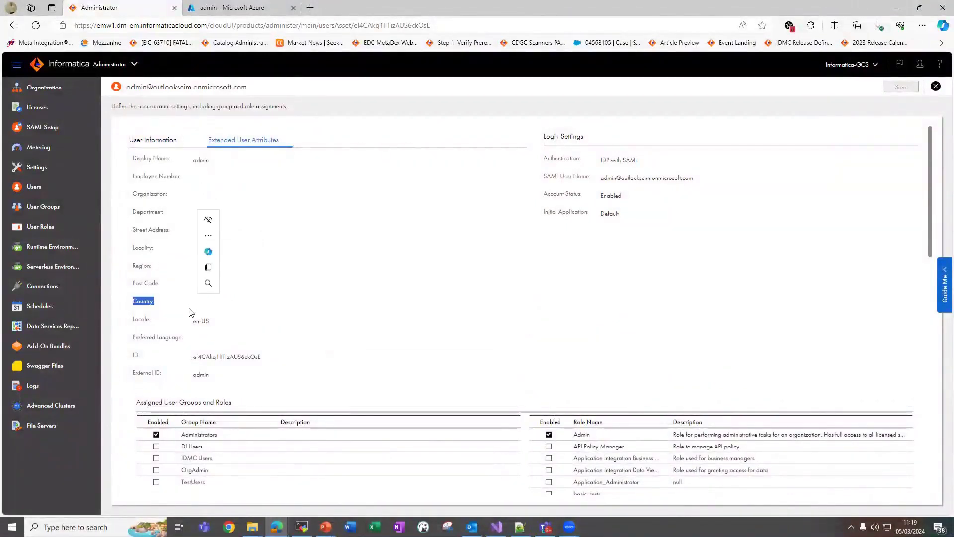
{"action": "left_click", "coordinate": [181, 251]}
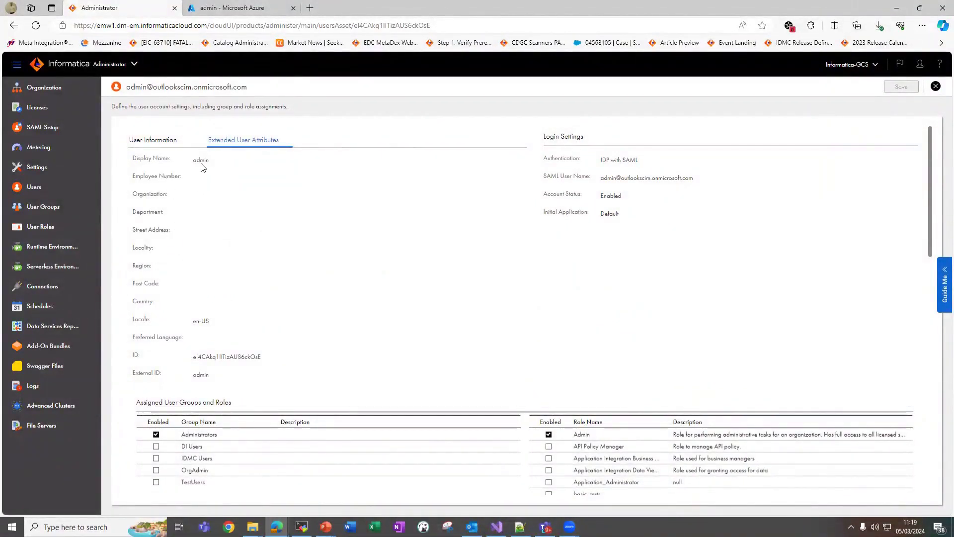
{"action": "left_click", "coordinate": [180, 141]}
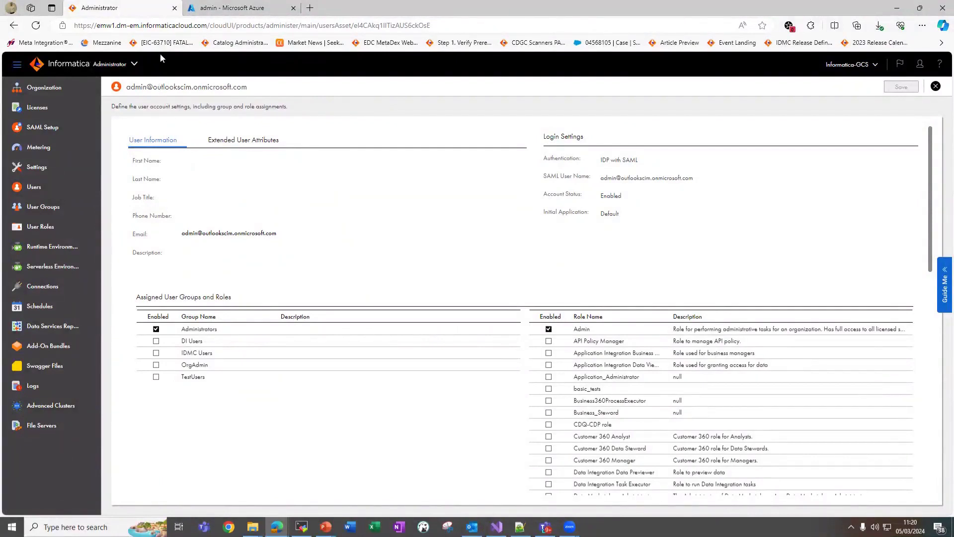
{"action": "mouse_move", "coordinate": [326, 527]}
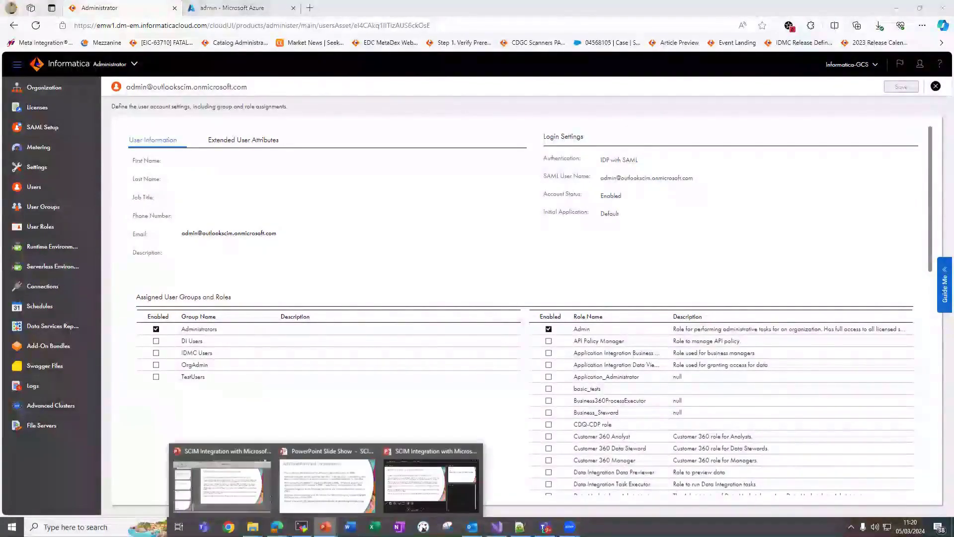
{"action": "left_click", "coordinate": [344, 486]}
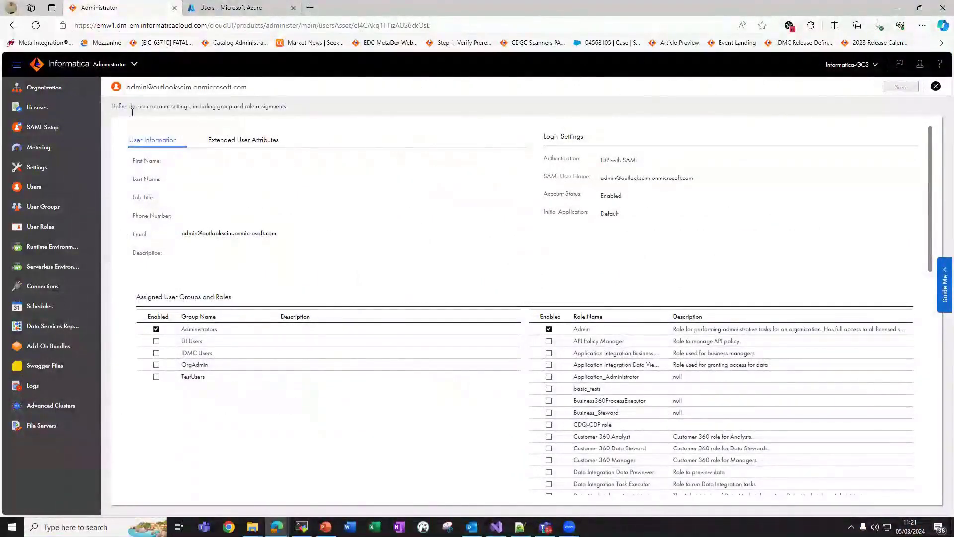
Open the Azure admin user's property editor and review its empty name and job title fields.
{"action": "left_click", "coordinate": [231, 8]}
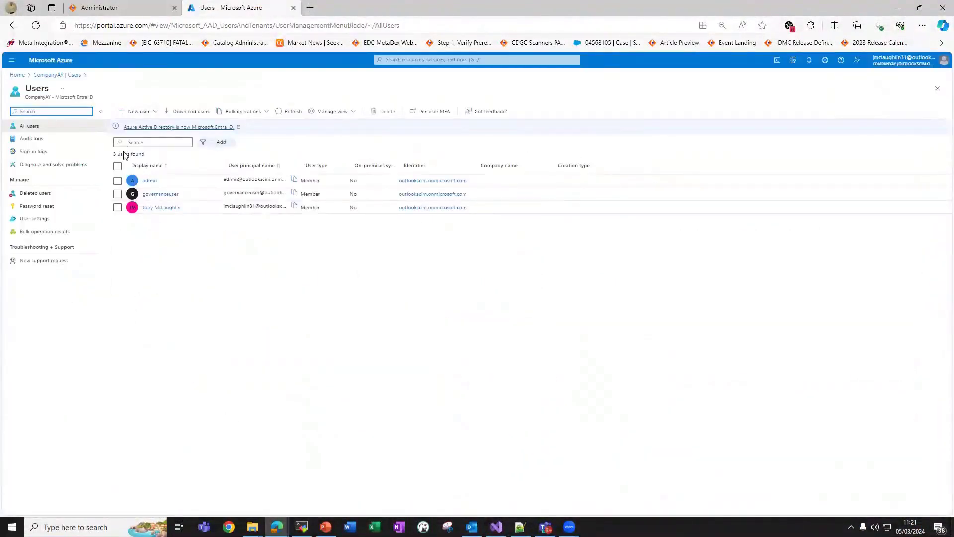
{"action": "left_click", "coordinate": [149, 181]}
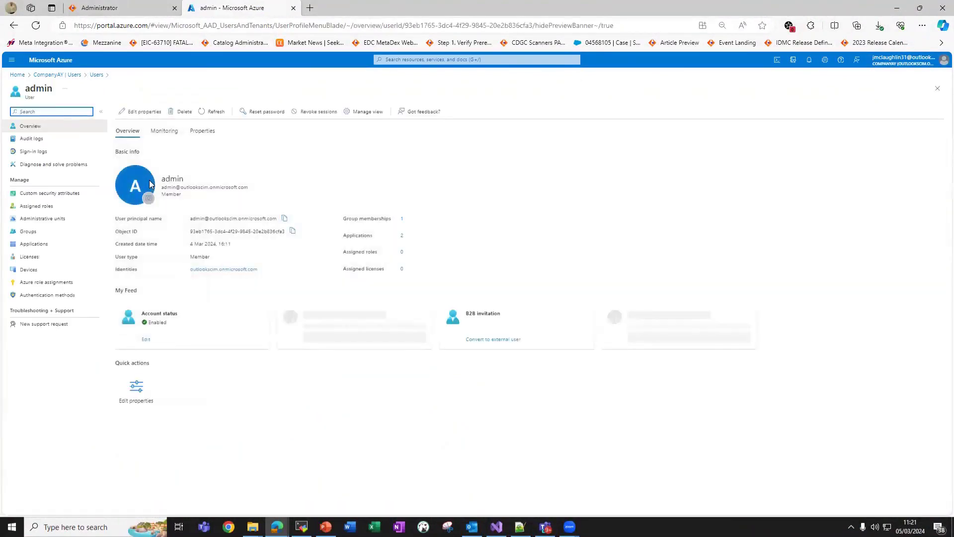
{"action": "left_click", "coordinate": [144, 111]}
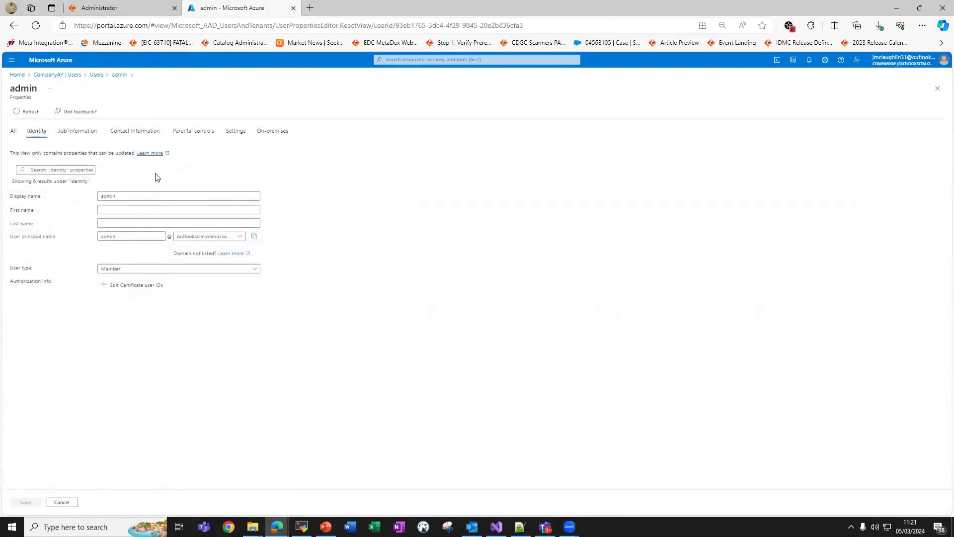
{"action": "left_click_drag", "start_coordinate": [10, 210], "coordinate": [42, 210]}
{"action": "left_click", "coordinate": [101, 209]}
{"action": "left_click", "coordinate": [53, 215]}
{"action": "left_click_drag", "start_coordinate": [7, 227], "coordinate": [37, 229]}
{"action": "left_click", "coordinate": [80, 228]}
{"action": "left_click", "coordinate": [69, 133]}
{"action": "left_click_drag", "start_coordinate": [11, 197], "coordinate": [32, 225]}
{"action": "left_click", "coordinate": [31, 214]}
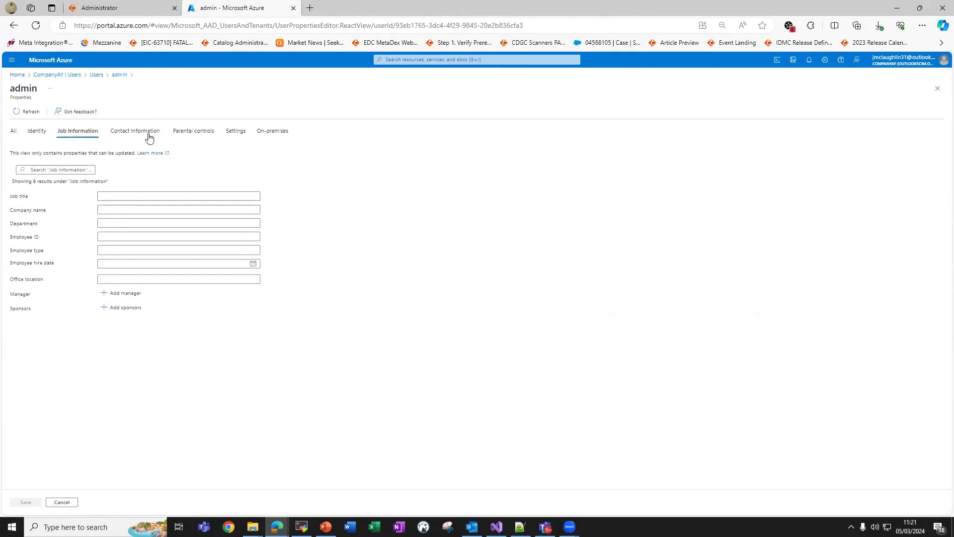
{"action": "left_click", "coordinate": [14, 135]}
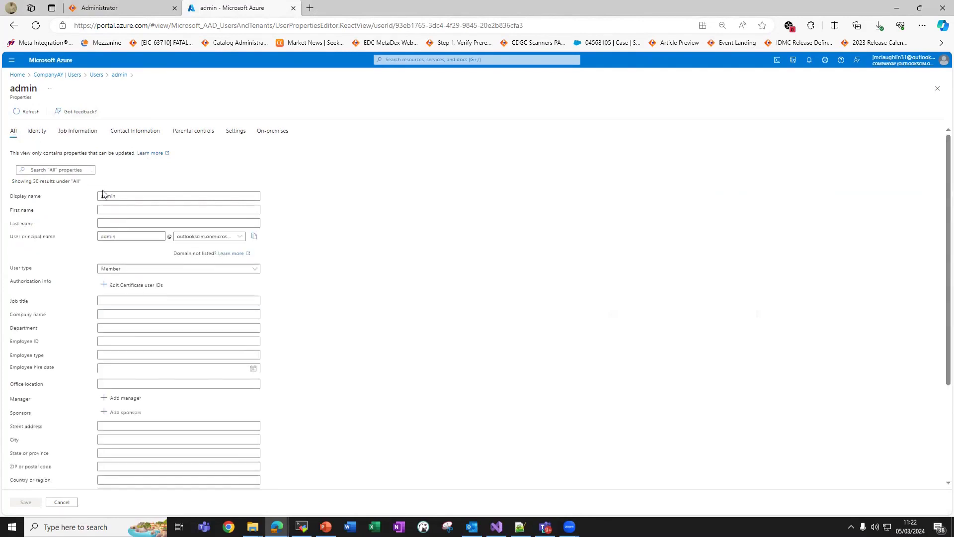
Replace the admin's first name 'Administrator' with a new full name and save.
{"action": "left_click", "coordinate": [114, 205]}
{"action": "type", "text": "Adm"}
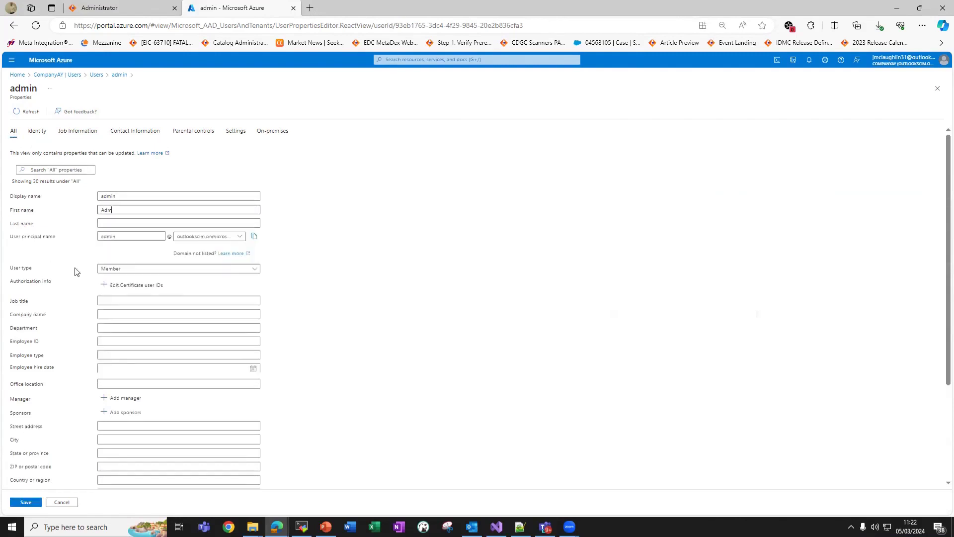
{"action": "type", "text": "inistrator"}
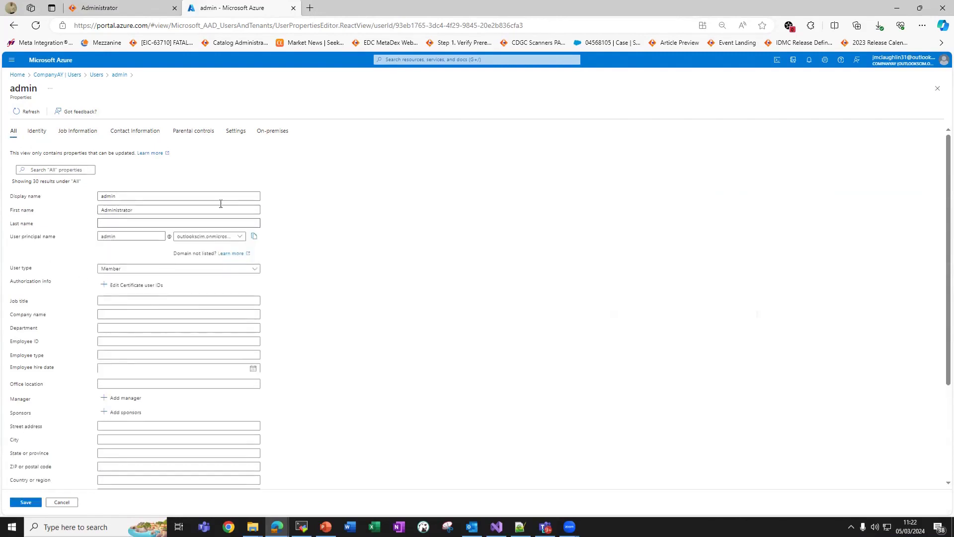
{"action": "double_click", "coordinate": [111, 211]}
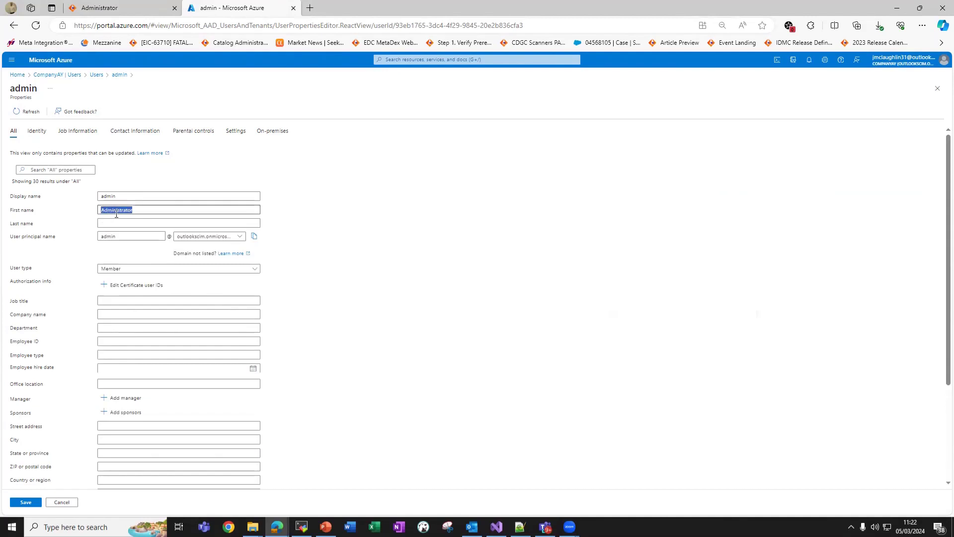
{"action": "key", "text": "Tab"}
{"action": "key", "text": "Tab"}
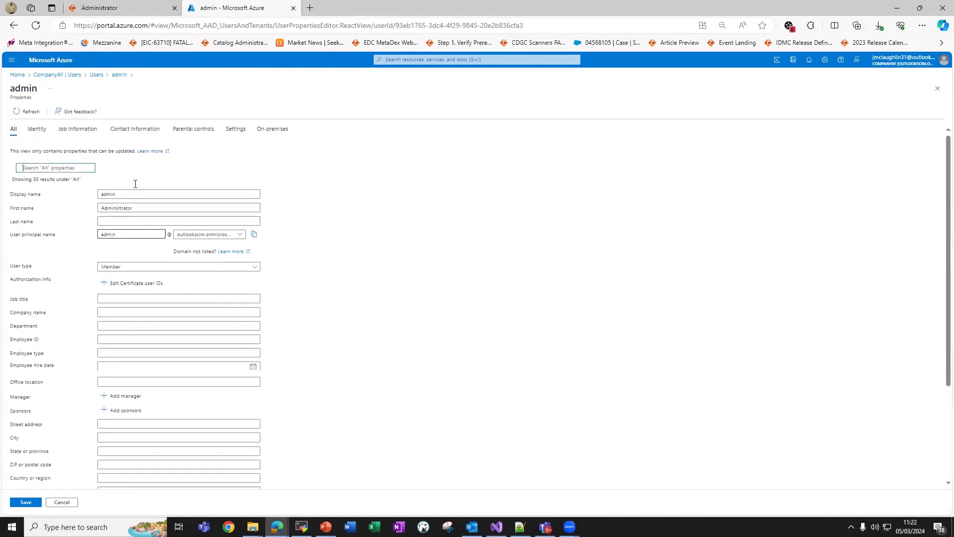
{"action": "double_click", "coordinate": [114, 210]}
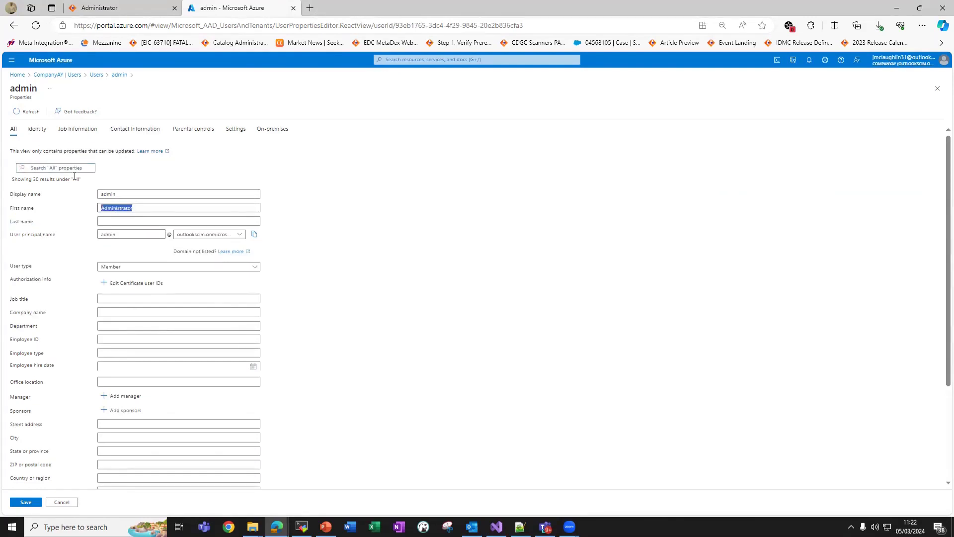
{"action": "type", "text": "Joe Bloggs"}
{"action": "left_click", "coordinate": [29, 502]}
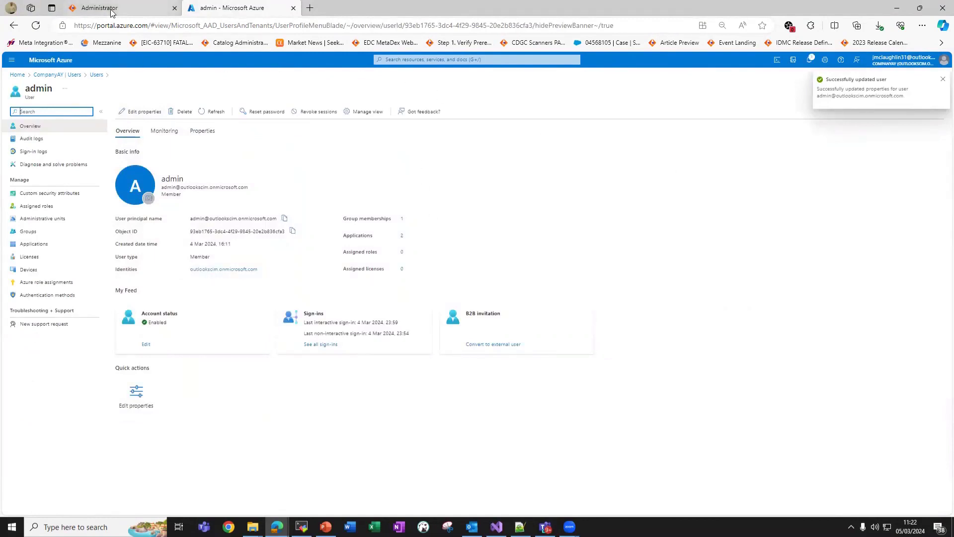
Provision the admin user on demand to infa_idmc and check the updated given name attribute.
{"action": "left_click", "coordinate": [74, 75]}
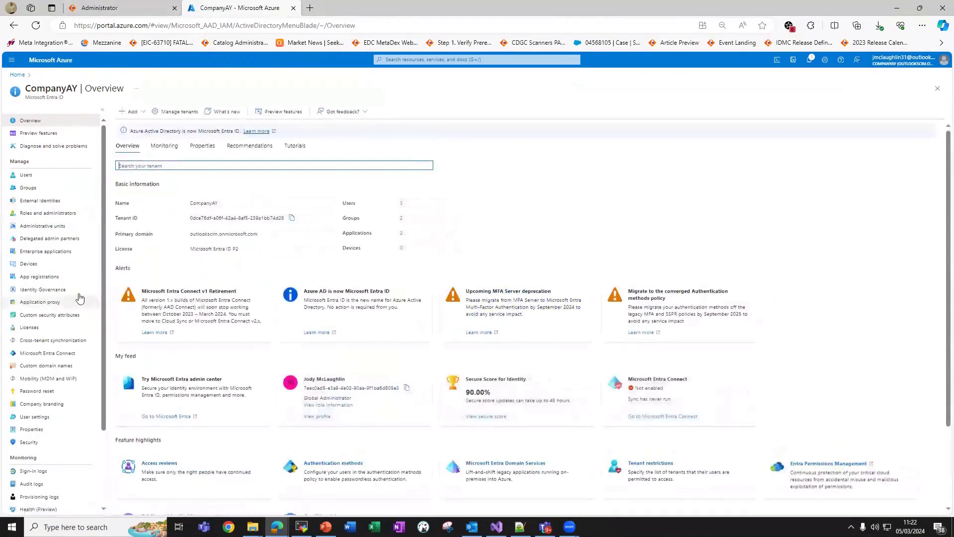
{"action": "left_click", "coordinate": [72, 251]}
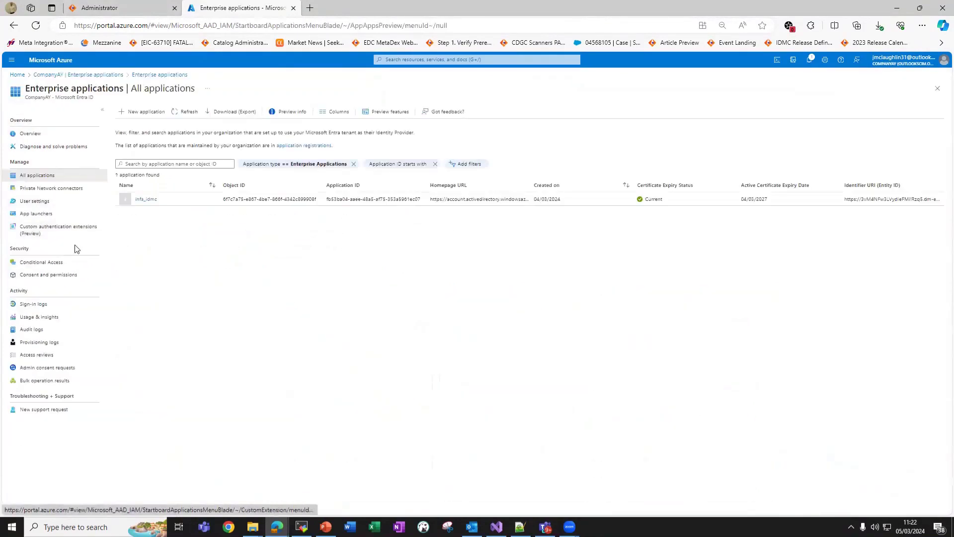
{"action": "left_click", "coordinate": [145, 199]}
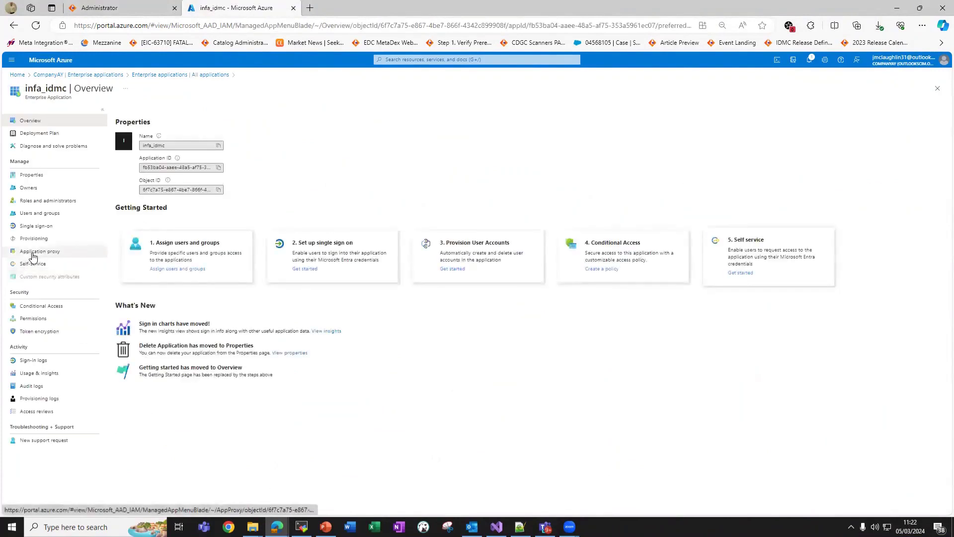
{"action": "left_click", "coordinate": [33, 239]}
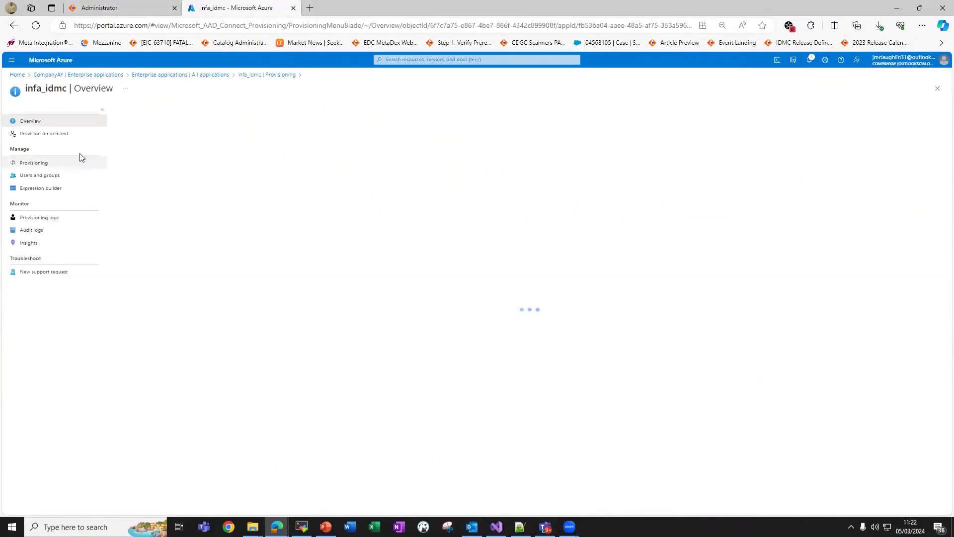
{"action": "left_click", "coordinate": [74, 133]}
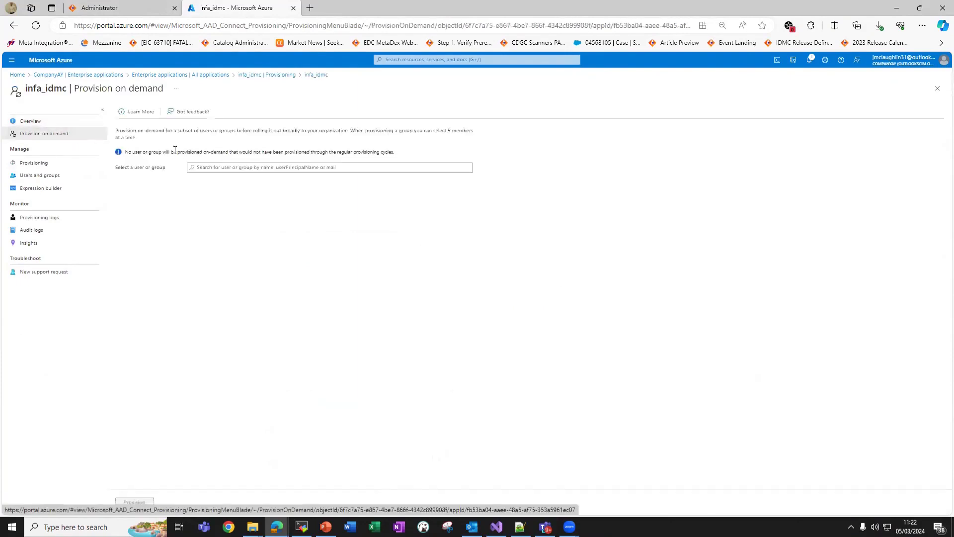
{"action": "left_click", "coordinate": [195, 166]}
{"action": "type", "text": "adm"}
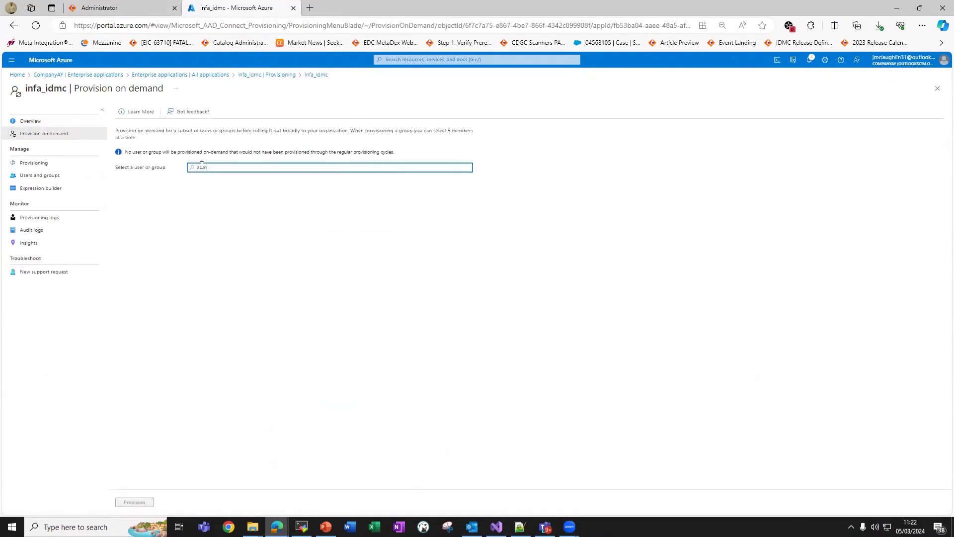
{"action": "type", "text": "in"}
{"action": "left_click", "coordinate": [269, 195]}
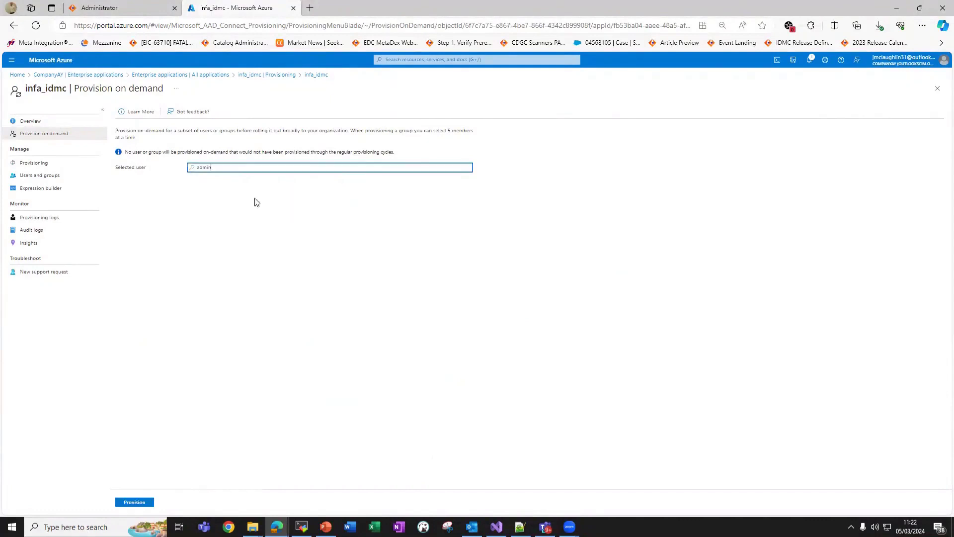
{"action": "left_click", "coordinate": [141, 502]}
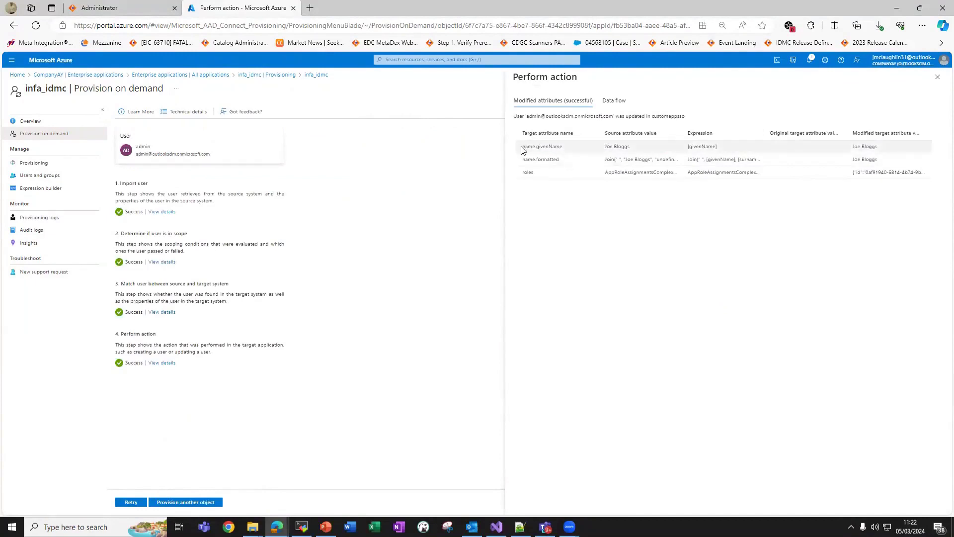
{"action": "left_click_drag", "start_coordinate": [522, 148], "coordinate": [736, 162]}
{"action": "left_click", "coordinate": [546, 159]}
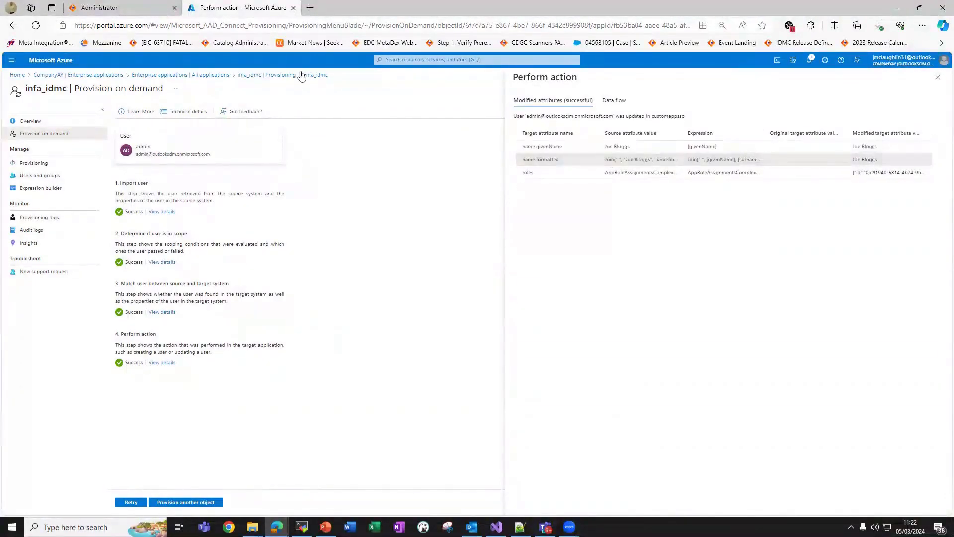
{"action": "left_click", "coordinate": [77, 9]}
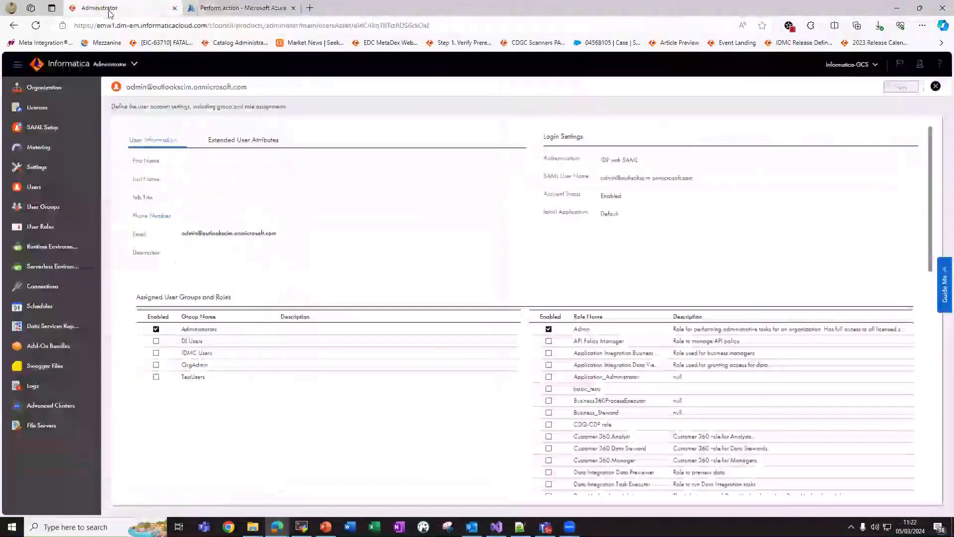
Reload Informatica and confirm the admin user's First Name shows the provisioned name.
{"action": "right_click", "coordinate": [453, 118]}
{"action": "left_click", "coordinate": [468, 144]}
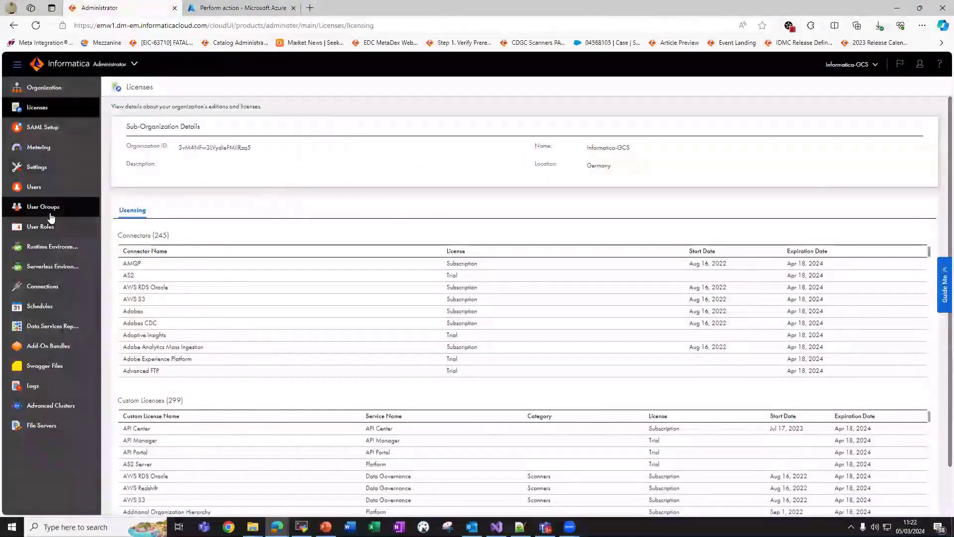
{"action": "left_click", "coordinate": [49, 193]}
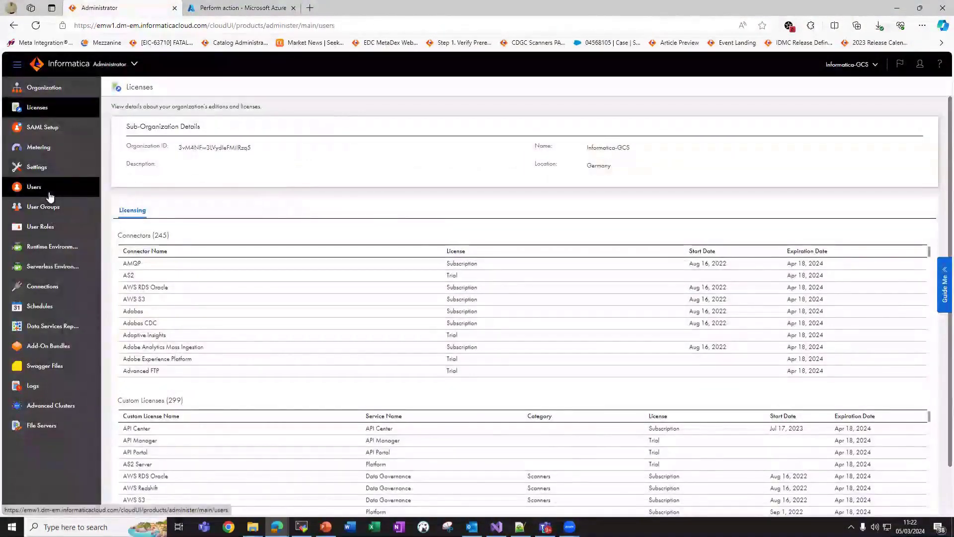
{"action": "left_click", "coordinate": [181, 247]}
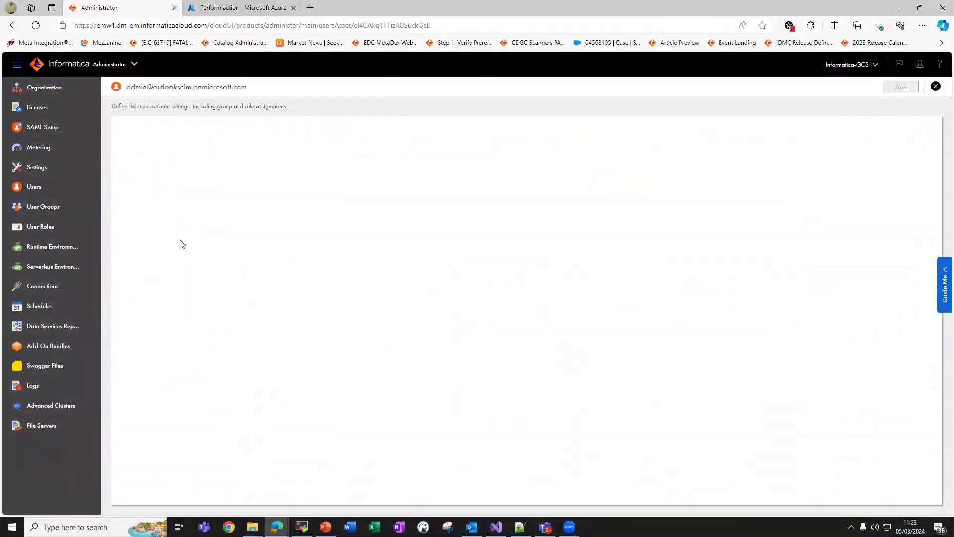
{"action": "left_click_drag", "start_coordinate": [181, 159], "coordinate": [207, 160]}
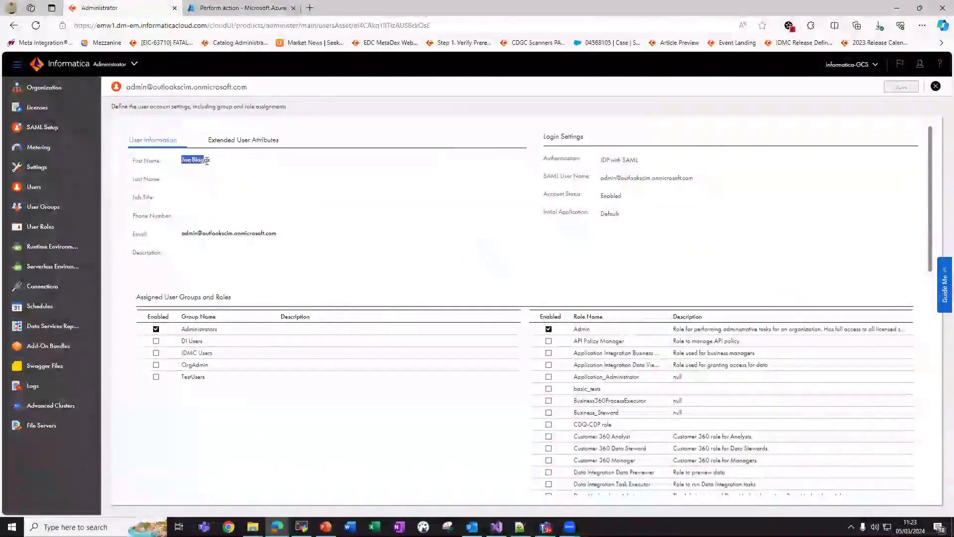
{"action": "left_click", "coordinate": [160, 152]}
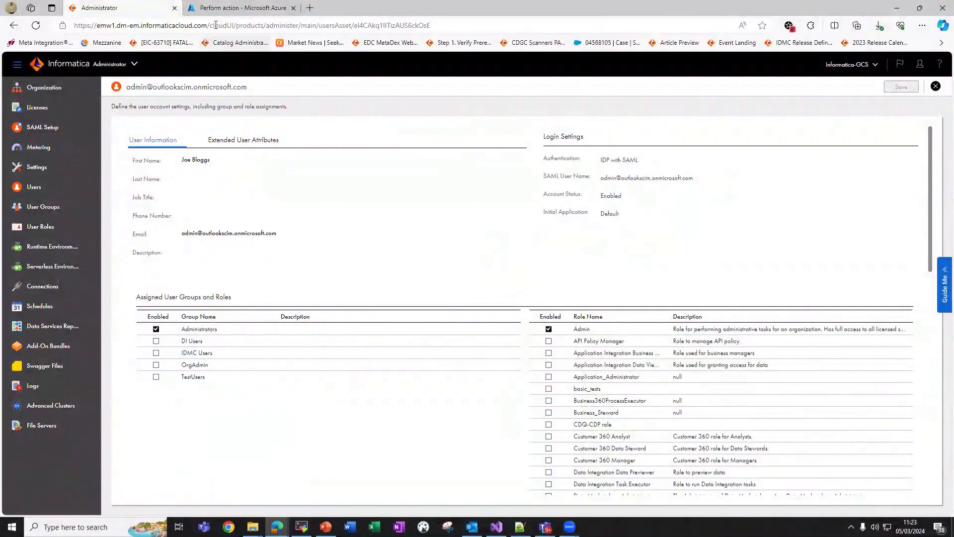
{"action": "left_click", "coordinate": [232, 9]}
{"action": "left_click", "coordinate": [69, 120]}
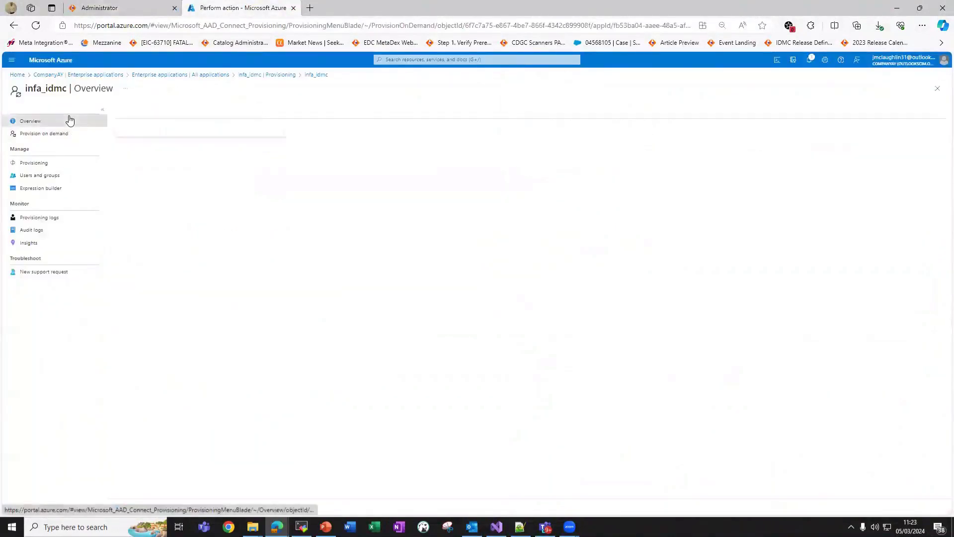
{"action": "left_click", "coordinate": [106, 77]}
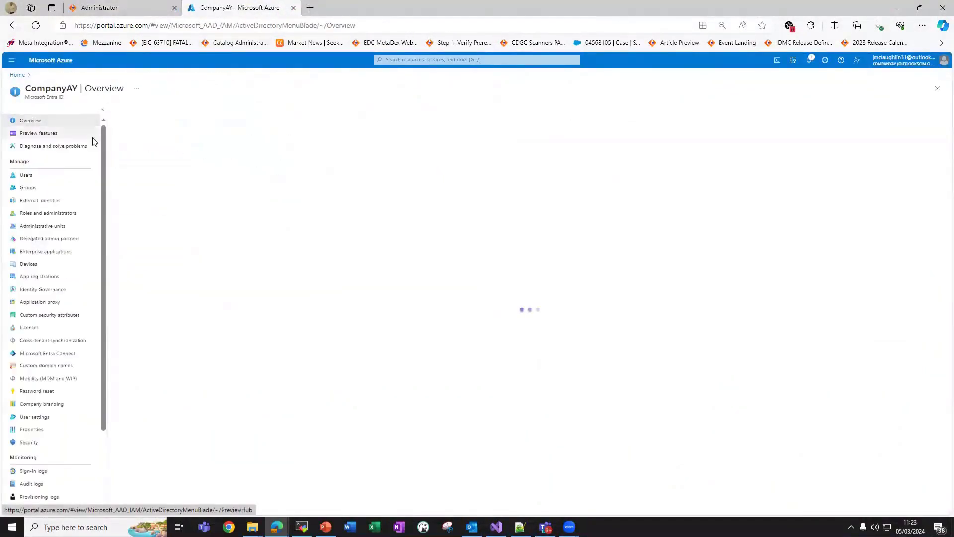
{"action": "left_click", "coordinate": [80, 175]}
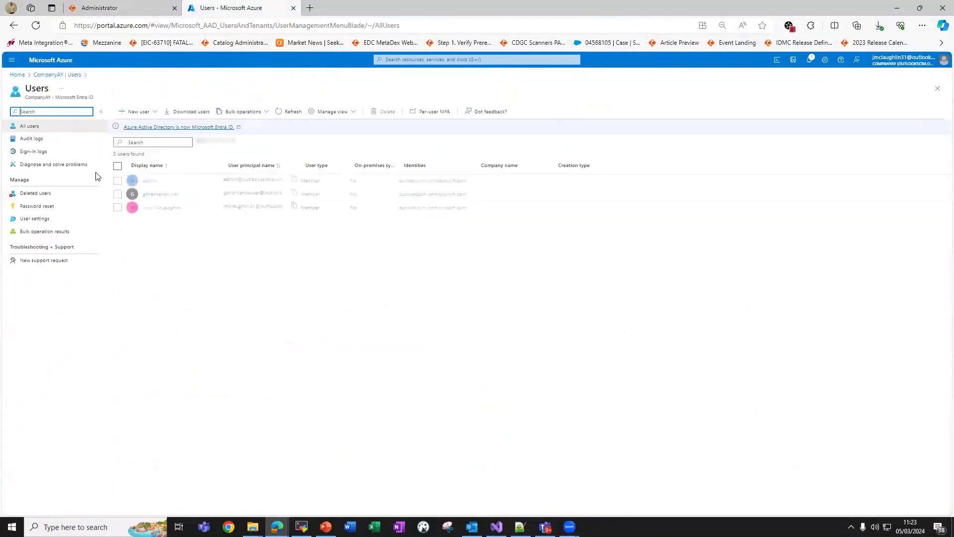
{"action": "left_click", "coordinate": [149, 185]}
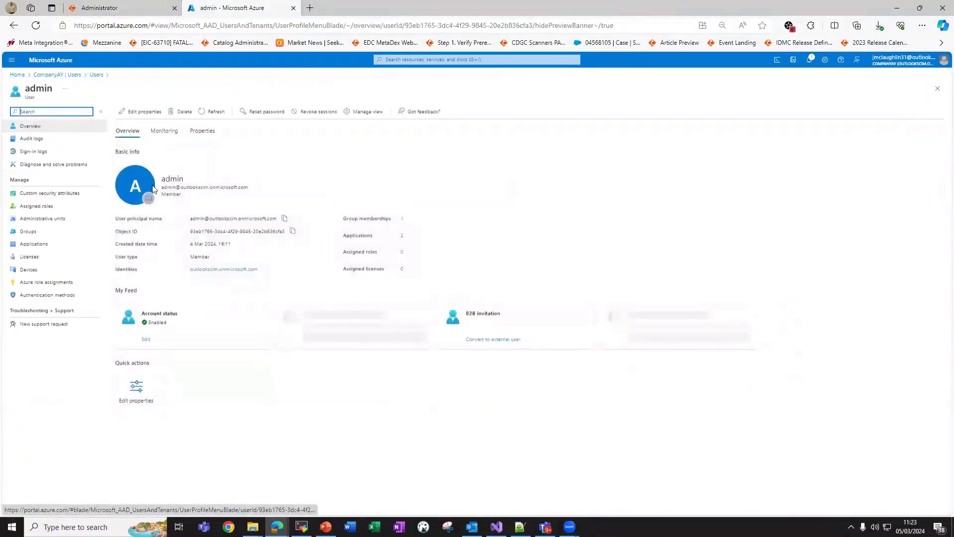
{"action": "left_click", "coordinate": [145, 112]}
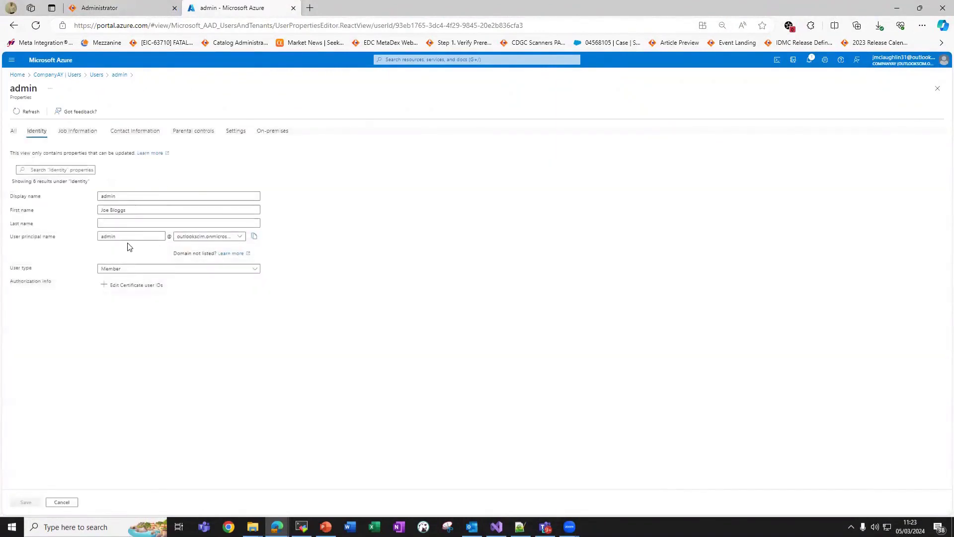
{"action": "left_click", "coordinate": [60, 131]}
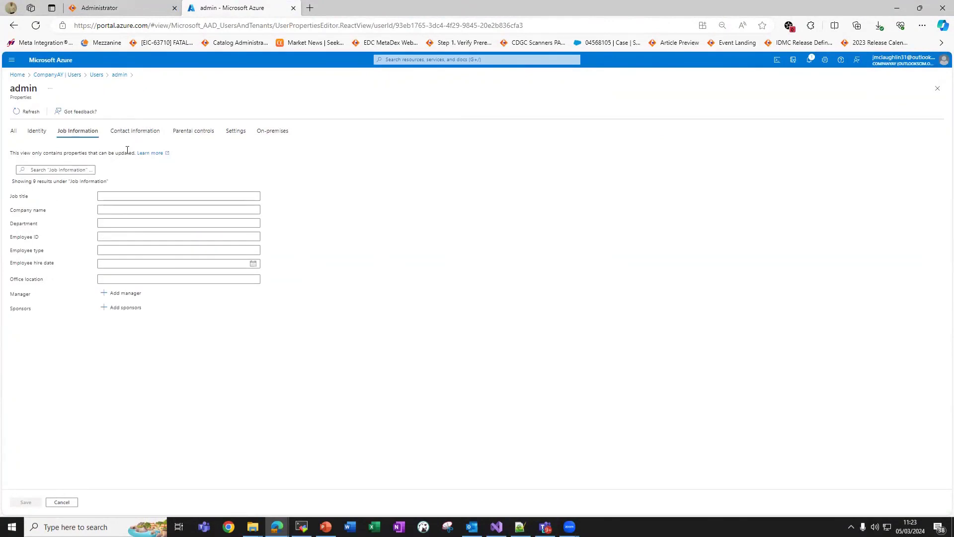
{"action": "left_click", "coordinate": [129, 11]}
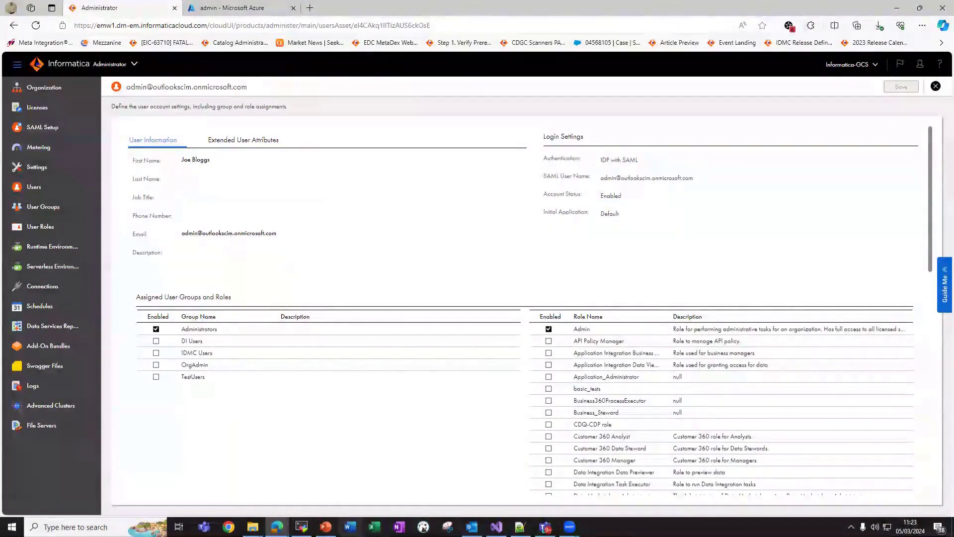
{"action": "left_click", "coordinate": [326, 527]}
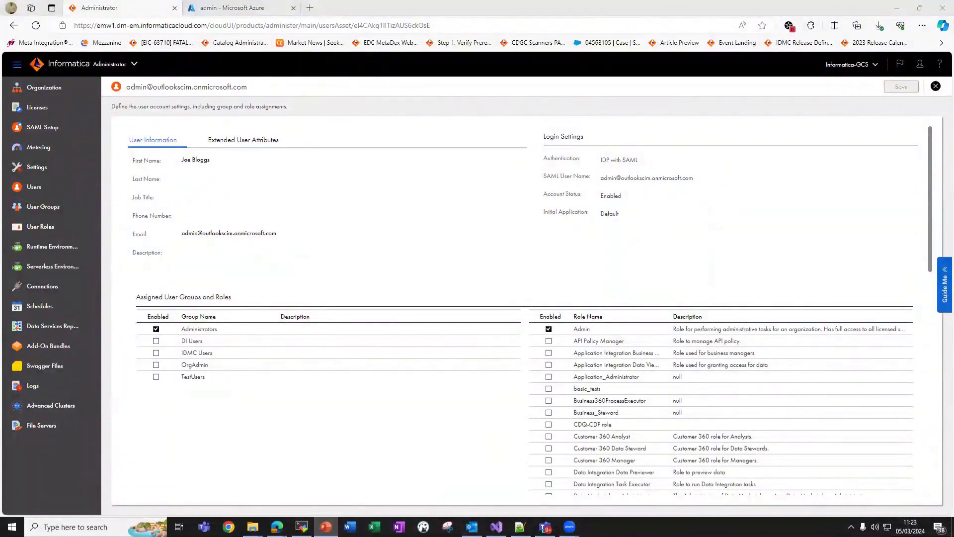
{"action": "mouse_move", "coordinate": [325, 526]}
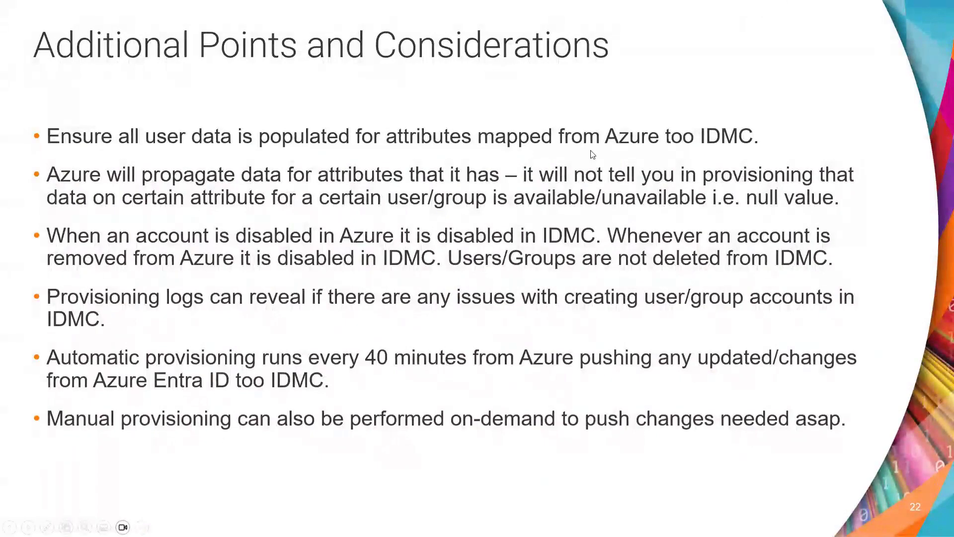
{"action": "key", "text": "alt+Tab"}
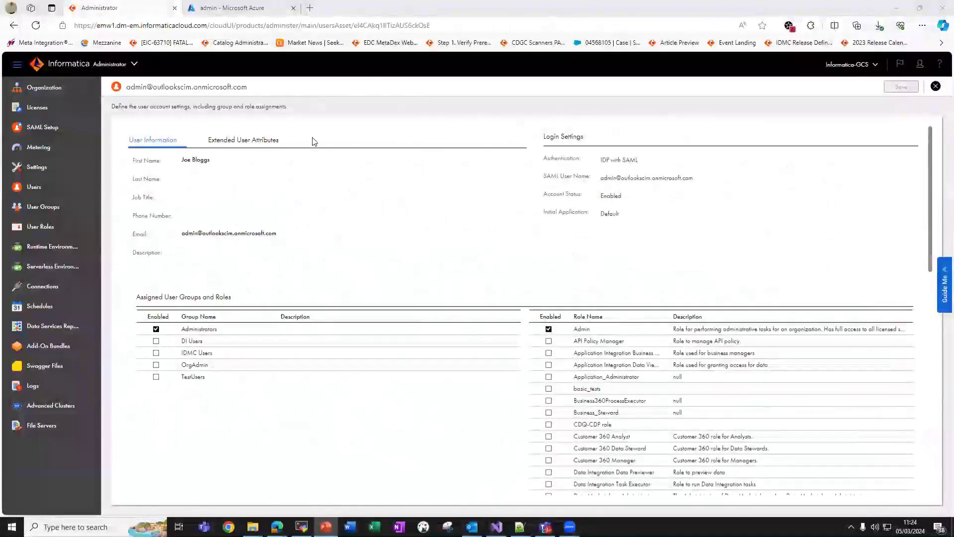
Note the admin's Enabled status in Informatica, then return to the Azure properties editor.
{"action": "mouse_move", "coordinate": [622, 198]}
{"action": "left_mouse_down"}
{"action": "mouse_move", "coordinate": [536, 199]}
{"action": "mouse_move", "coordinate": [627, 196]}
{"action": "left_mouse_up"}
{"action": "left_click", "coordinate": [553, 197]}
{"action": "left_click", "coordinate": [627, 196]}
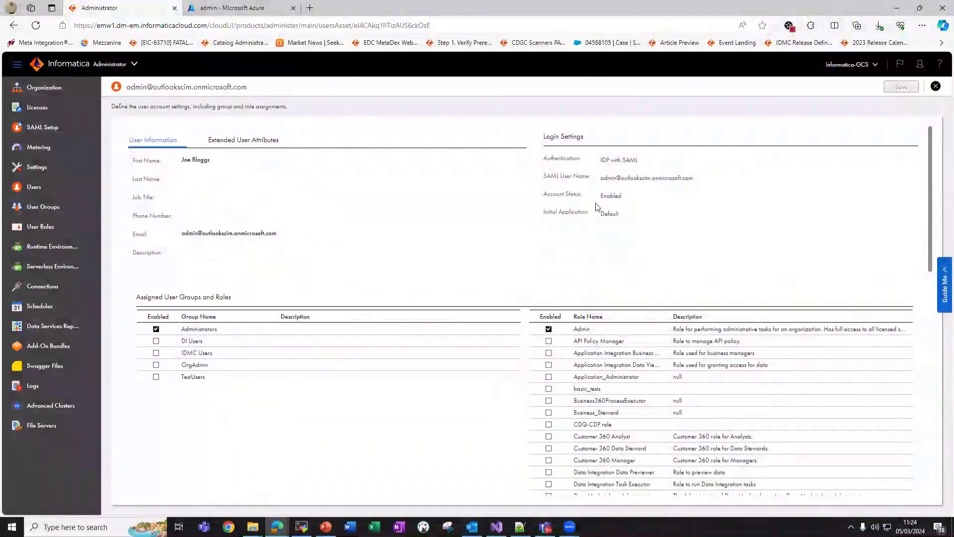
{"action": "left_click", "coordinate": [212, 10]}
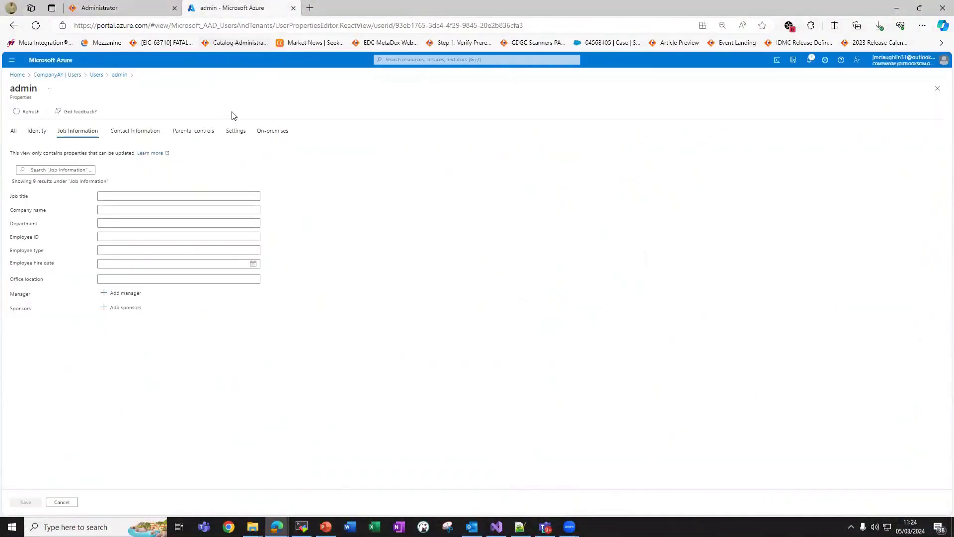
Untick Account enabled in the Azure admin user's settings and save the change.
{"action": "left_click", "coordinate": [56, 75]}
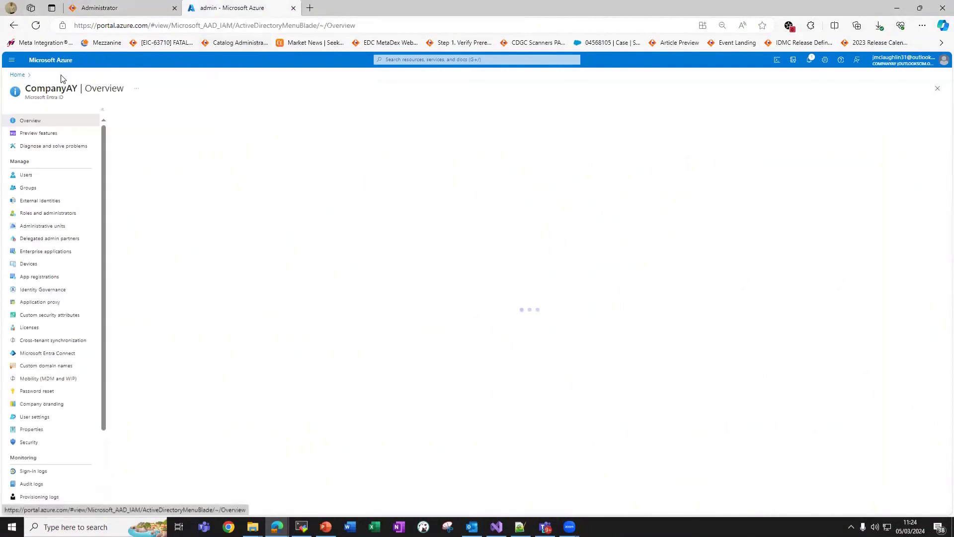
{"action": "left_click", "coordinate": [66, 175]}
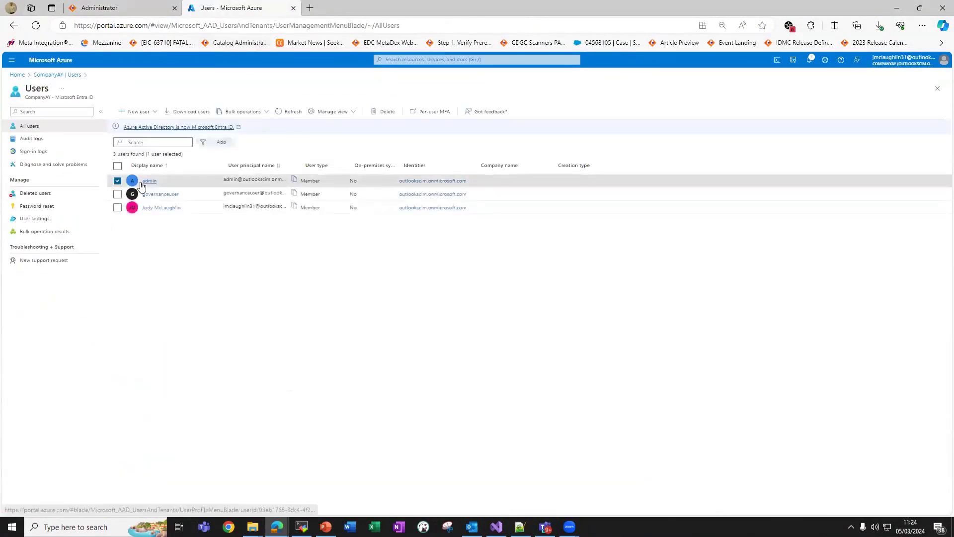
{"action": "left_click", "coordinate": [140, 181]}
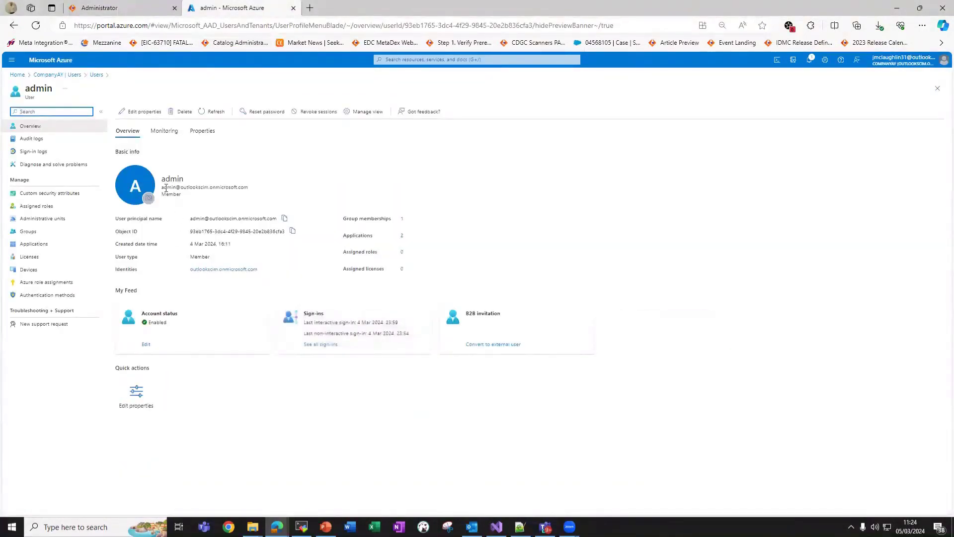
{"action": "left_click", "coordinate": [146, 112]}
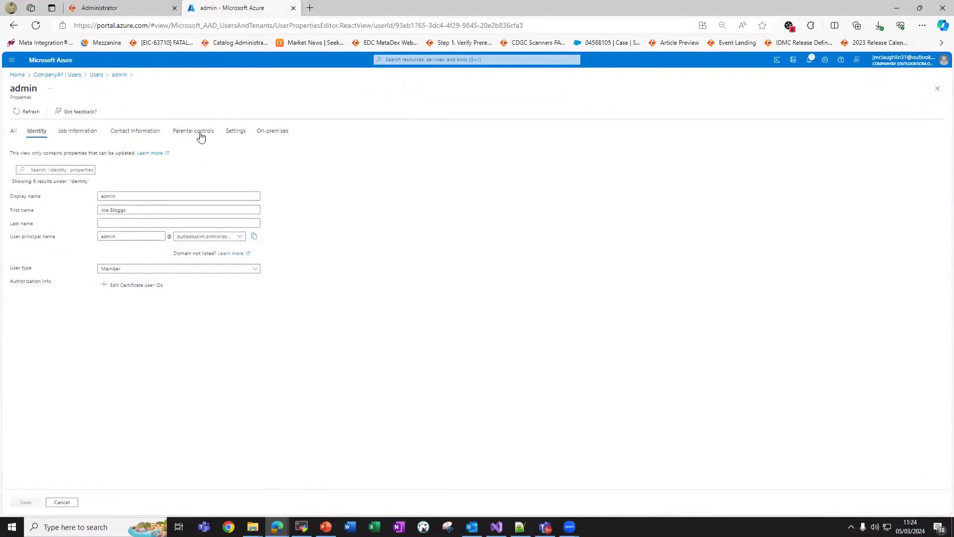
{"action": "left_click", "coordinate": [234, 134]}
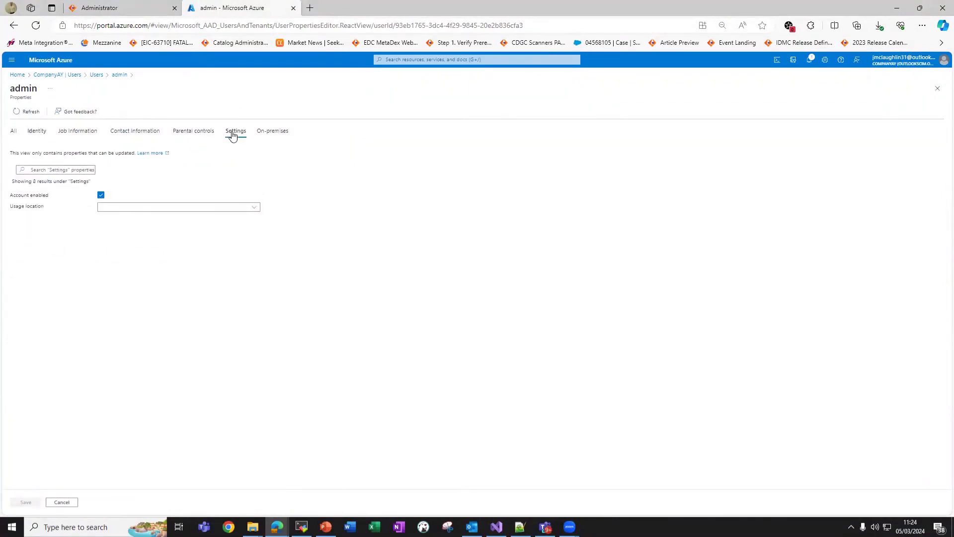
{"action": "left_click", "coordinate": [22, 196]}
{"action": "left_click_drag", "start_coordinate": [18, 195], "coordinate": [92, 194]}
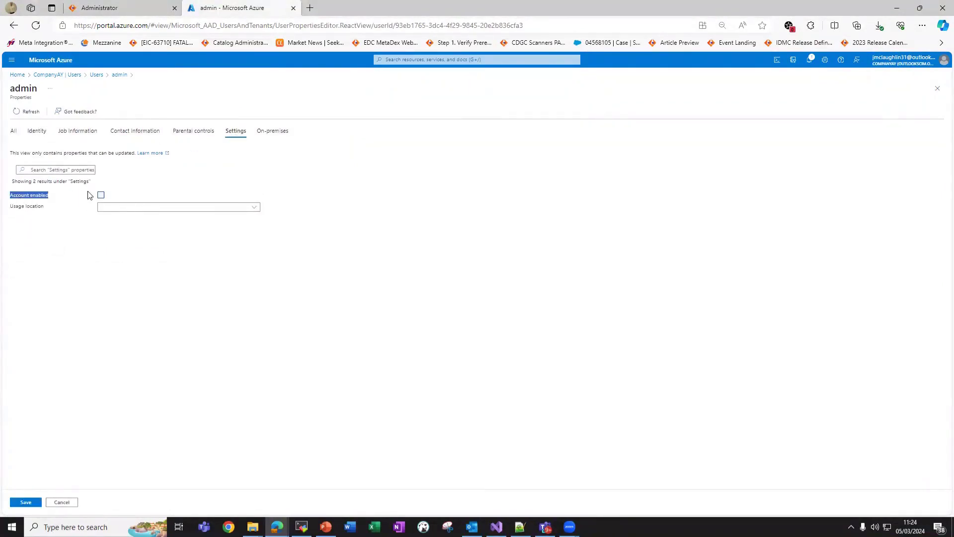
{"action": "left_click", "coordinate": [100, 247]}
{"action": "left_click", "coordinate": [37, 502]}
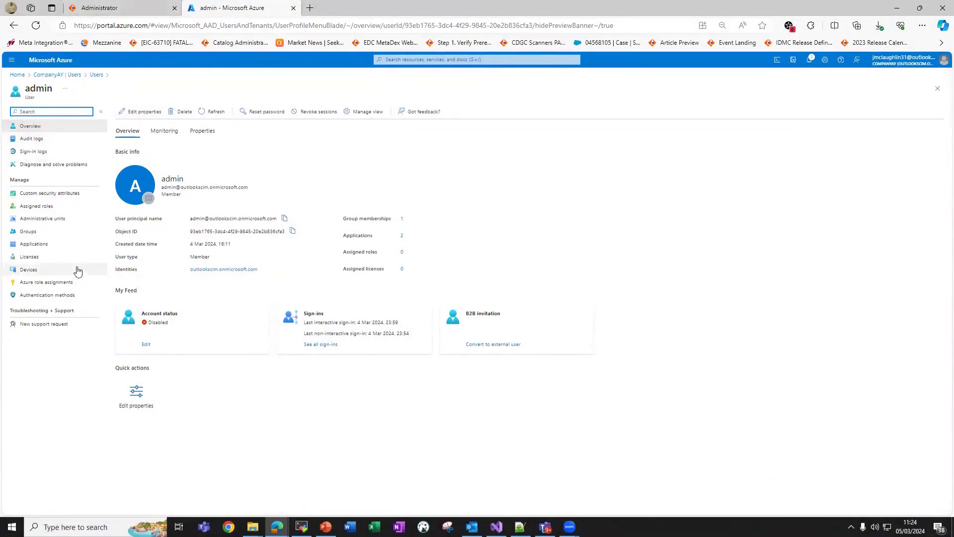
Provision the disabled admin user on demand to infa_idmc, confirming active is now False.
{"action": "left_click", "coordinate": [64, 75]}
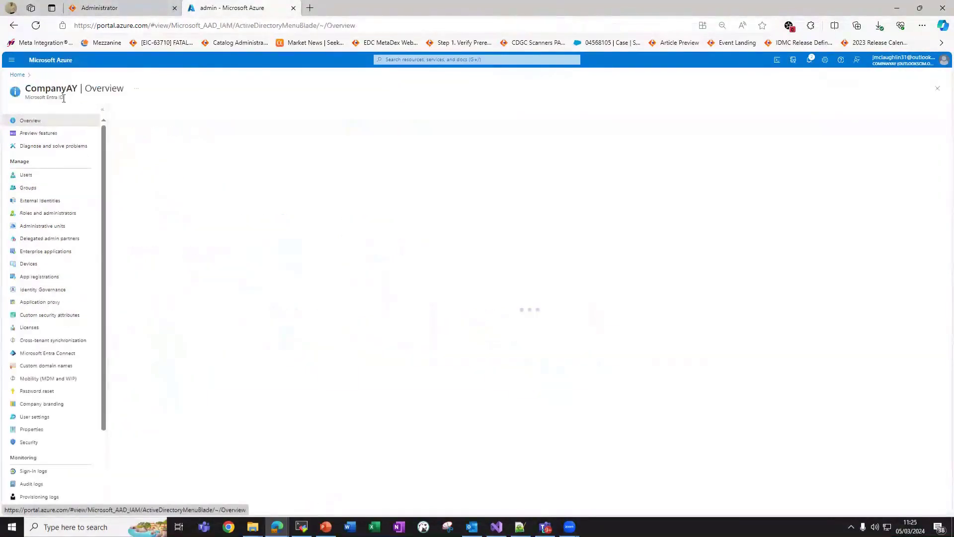
{"action": "left_click", "coordinate": [63, 252]}
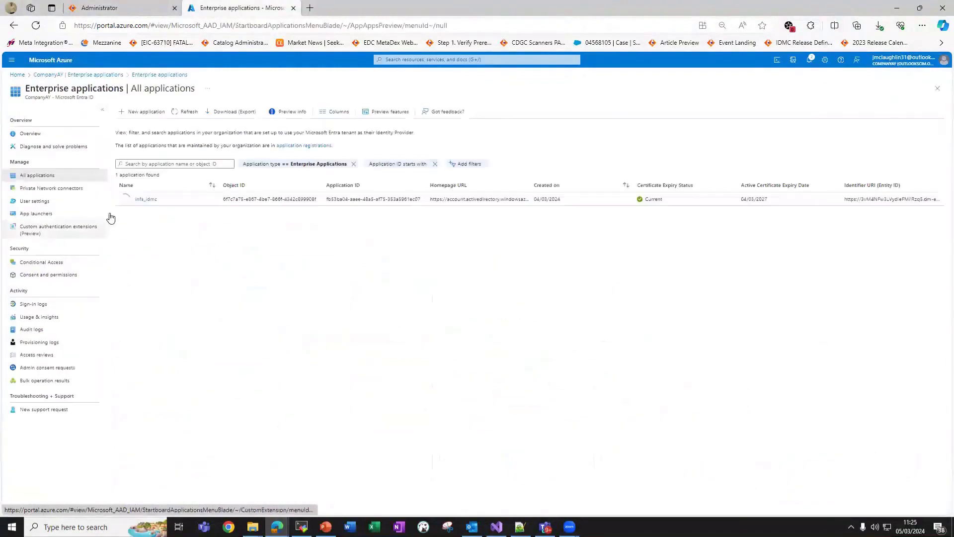
{"action": "left_click", "coordinate": [139, 204]}
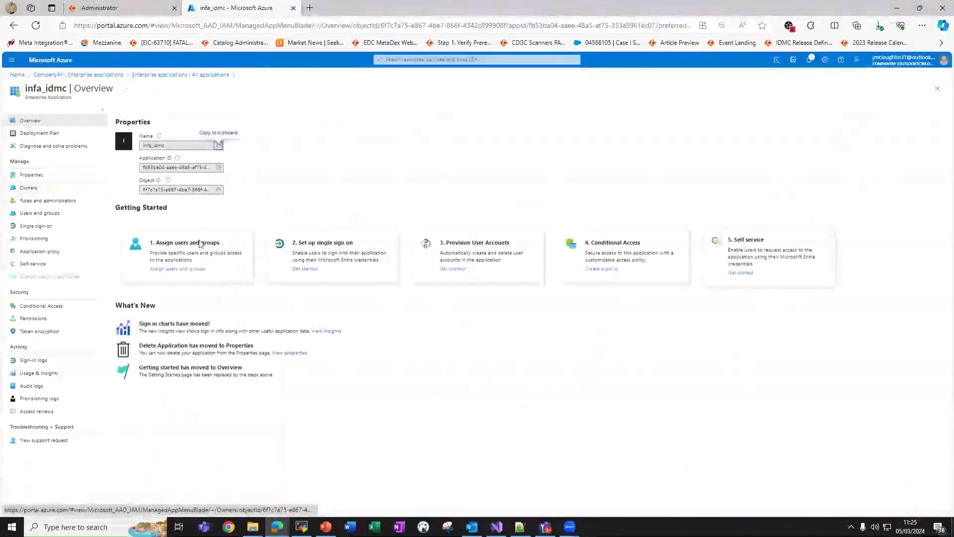
{"action": "left_click", "coordinate": [67, 238]}
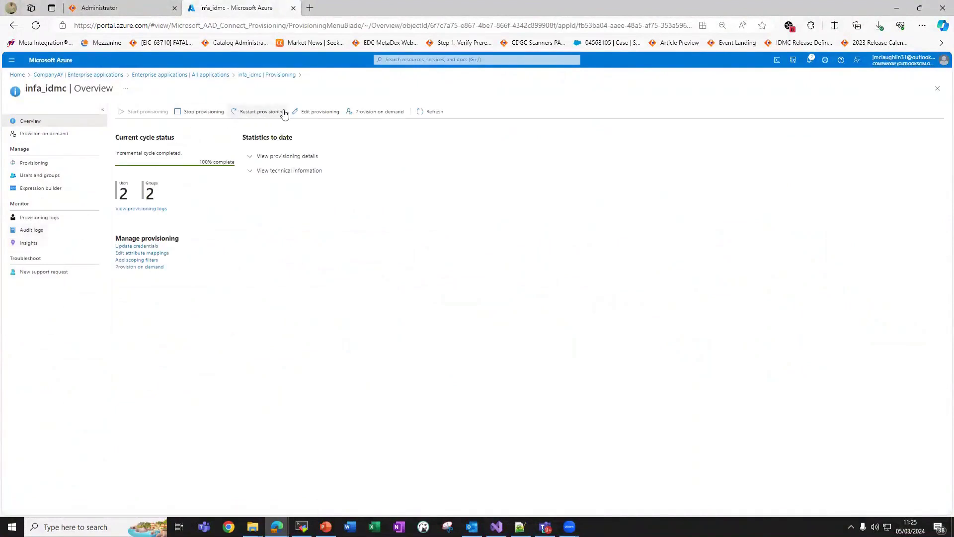
{"action": "left_click", "coordinate": [368, 112]}
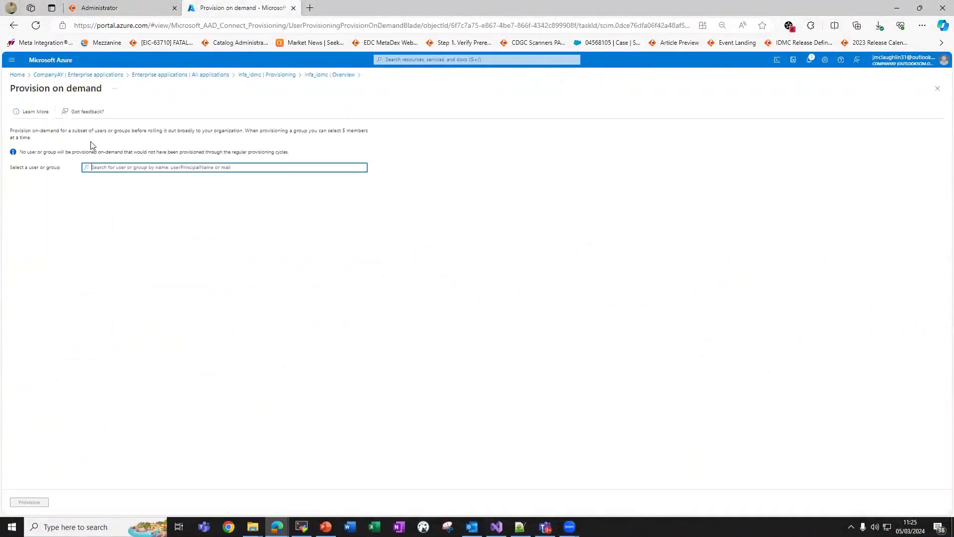
{"action": "type", "text": "admin"}
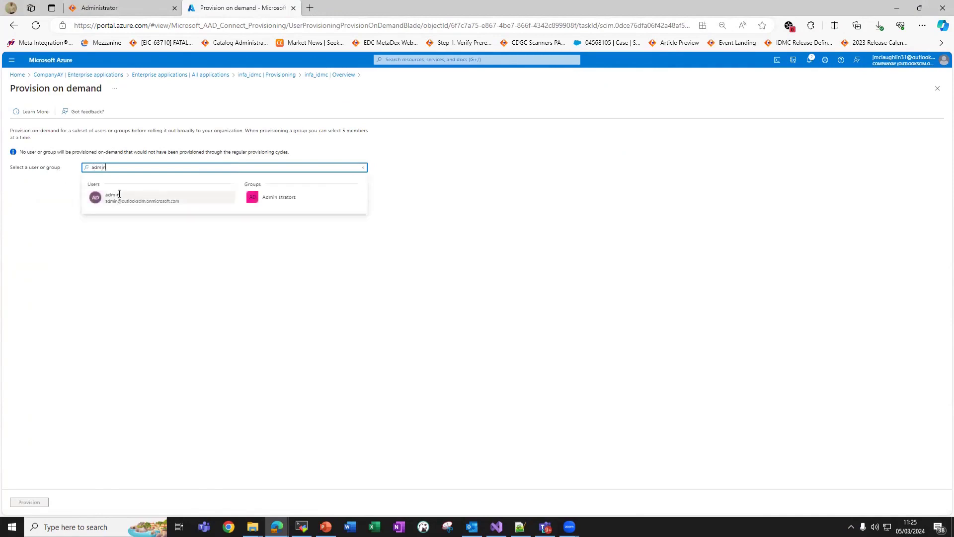
{"action": "left_click", "coordinate": [99, 197]}
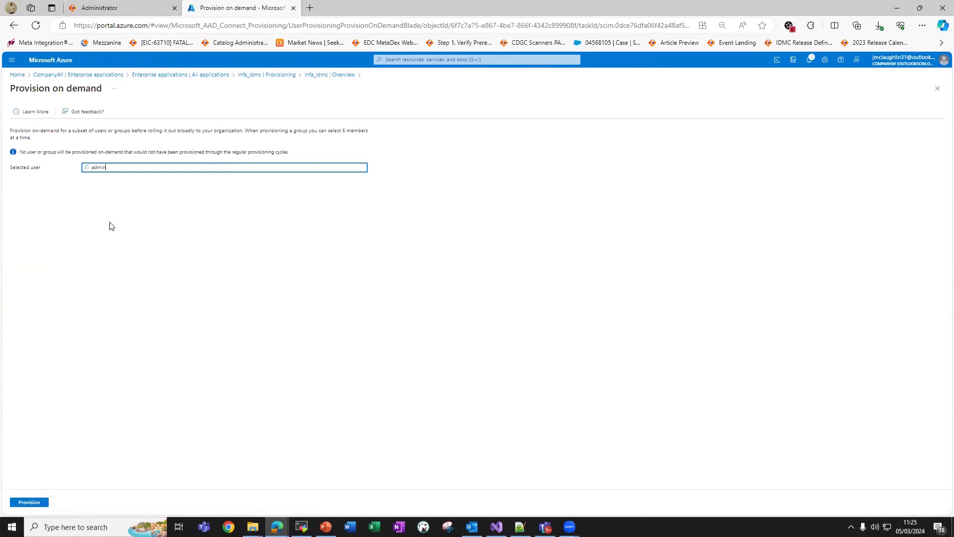
{"action": "left_click", "coordinate": [25, 502]}
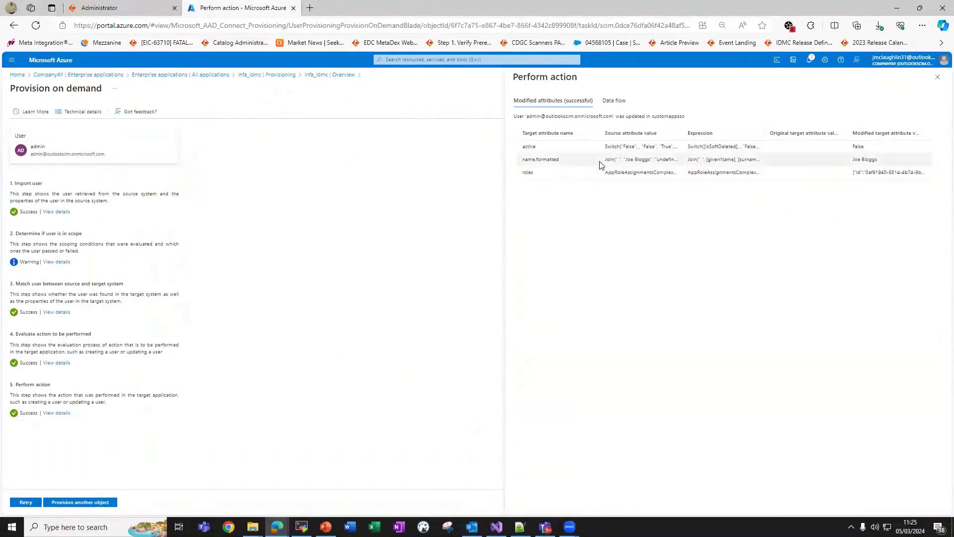
{"action": "left_click_drag", "start_coordinate": [523, 149], "coordinate": [775, 158]}
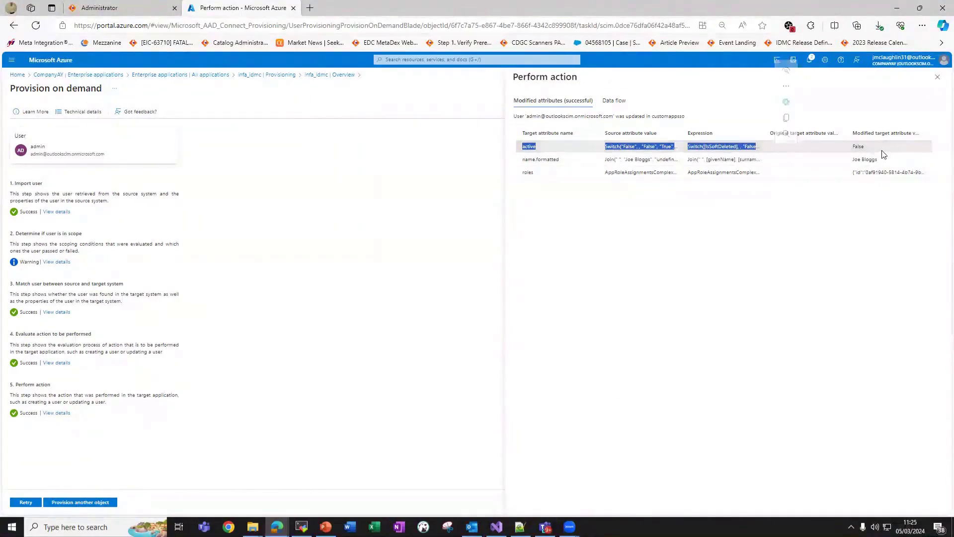
{"action": "double_click", "coordinate": [860, 146]}
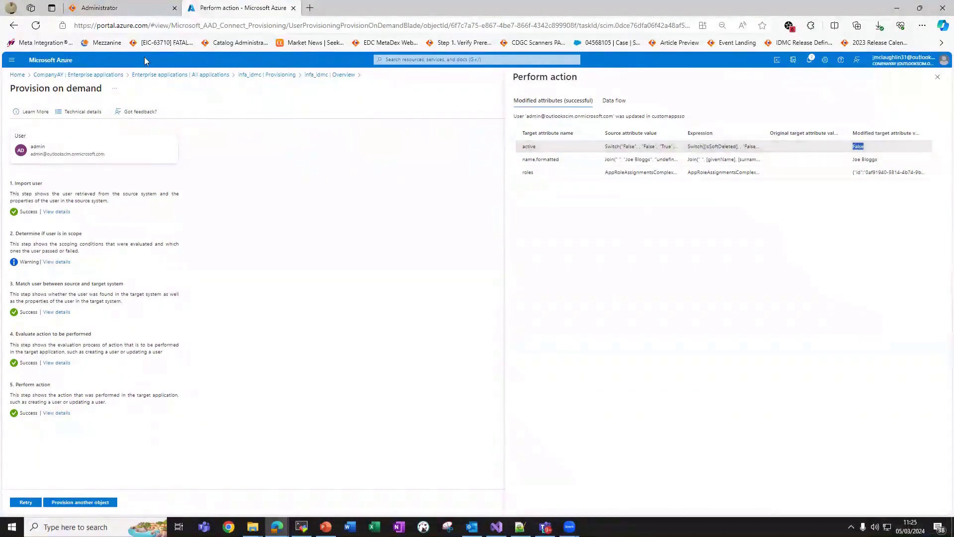
Refresh Informatica Administrator and confirm the admin user's status reads Disabled in Users.
{"action": "left_click", "coordinate": [139, 9]}
{"action": "right_click", "coordinate": [393, 160]}
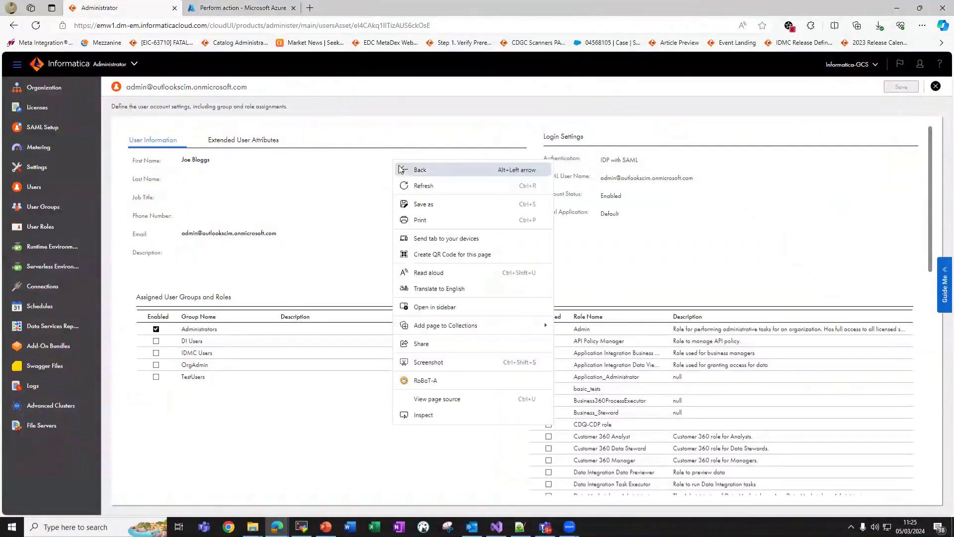
{"action": "left_click", "coordinate": [432, 187]}
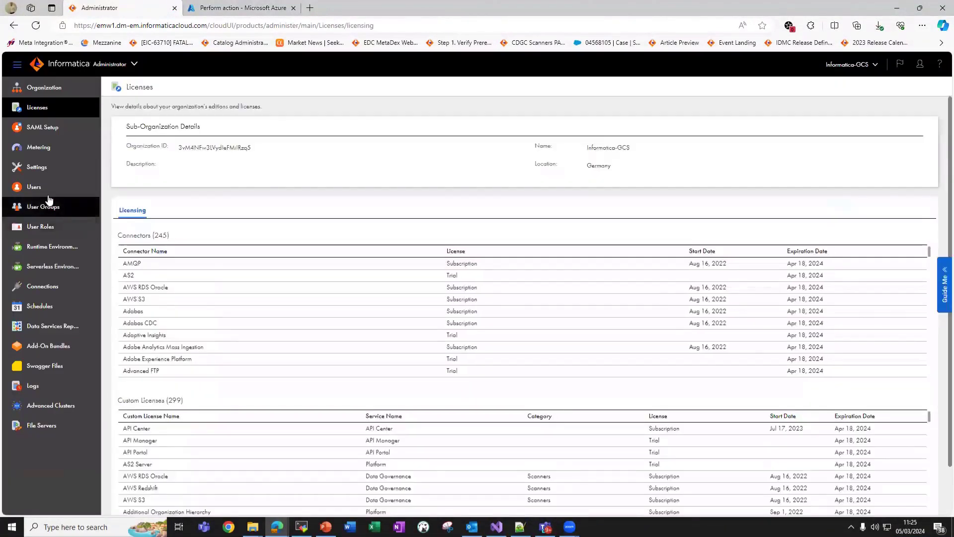
{"action": "left_click", "coordinate": [45, 191]}
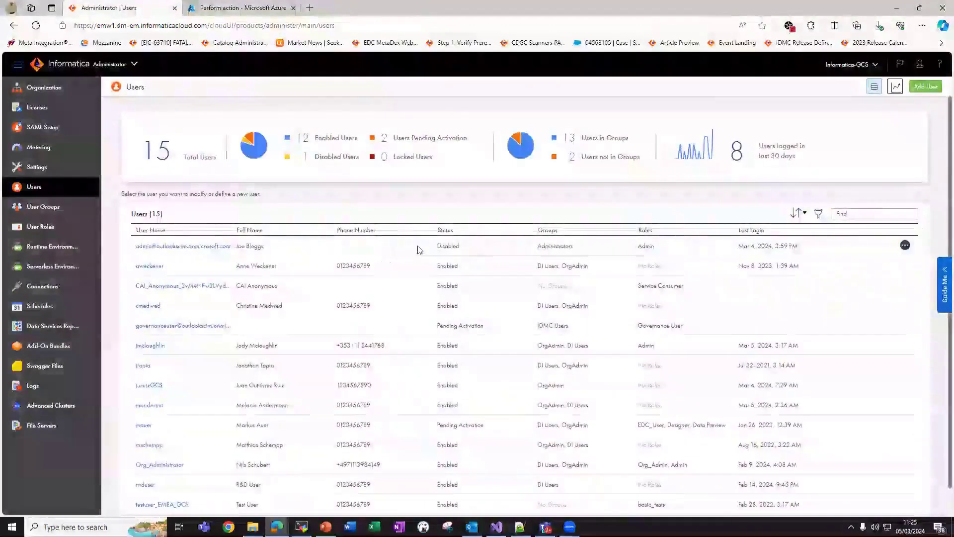
{"action": "left_click_drag", "start_coordinate": [433, 246], "coordinate": [466, 250]}
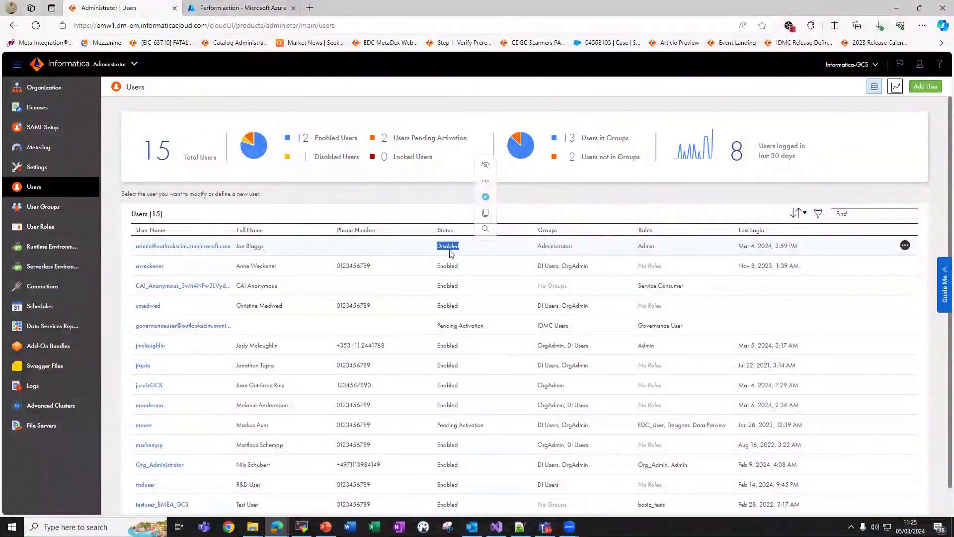
{"action": "left_click", "coordinate": [439, 249]}
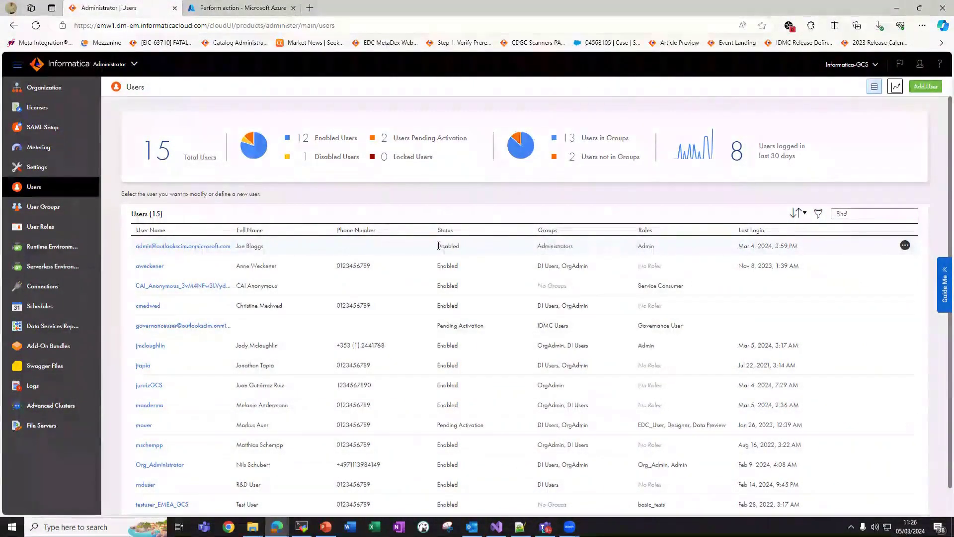
Return to the PowerPoint slideshow and advance to slide 23, Summary.
{"action": "key", "text": "super+shift+q"}
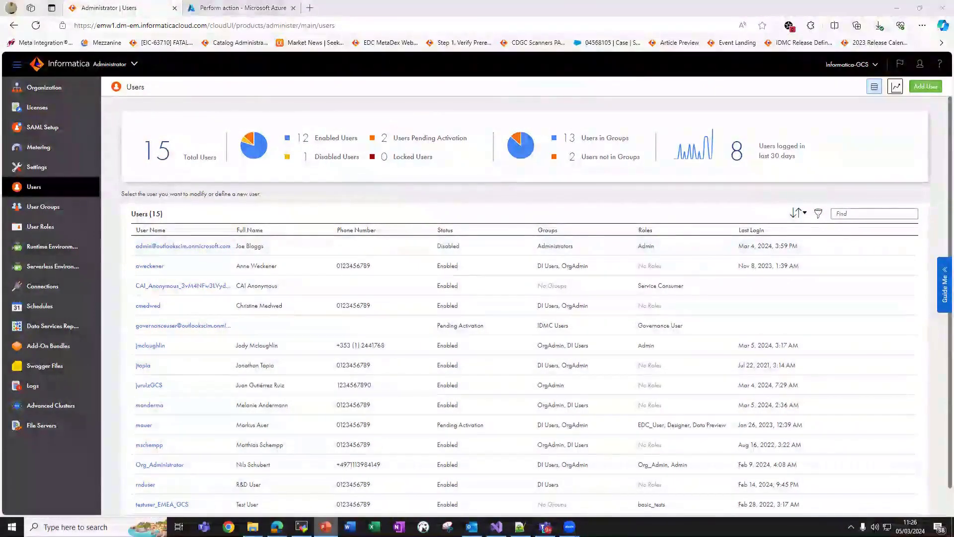
{"action": "key", "text": "shift+F10"}
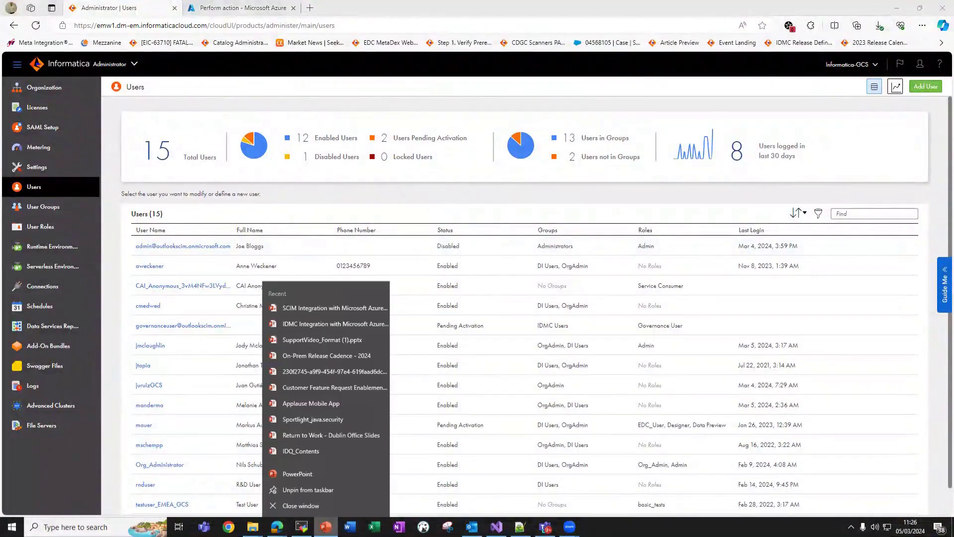
{"action": "key", "text": "Escape"}
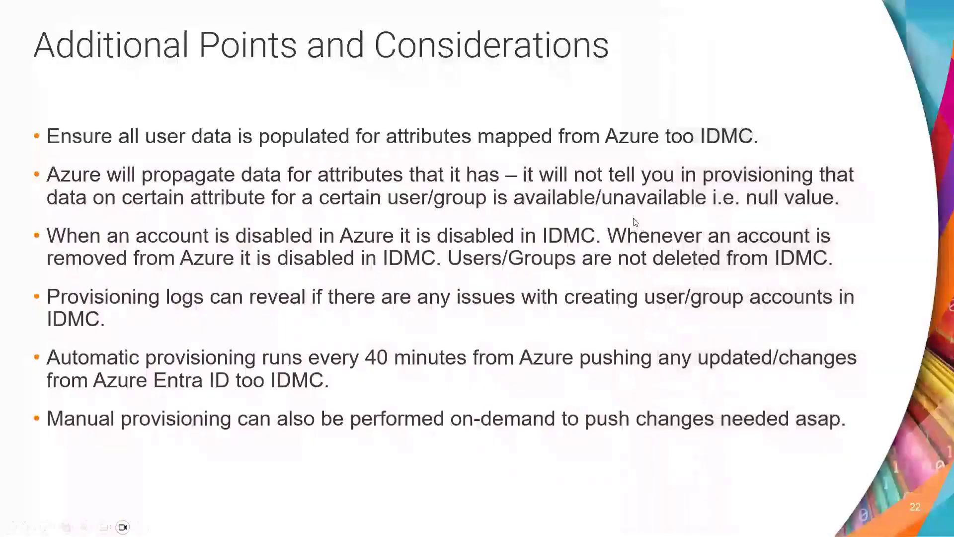
{"action": "left_click", "coordinate": [664, 246]}
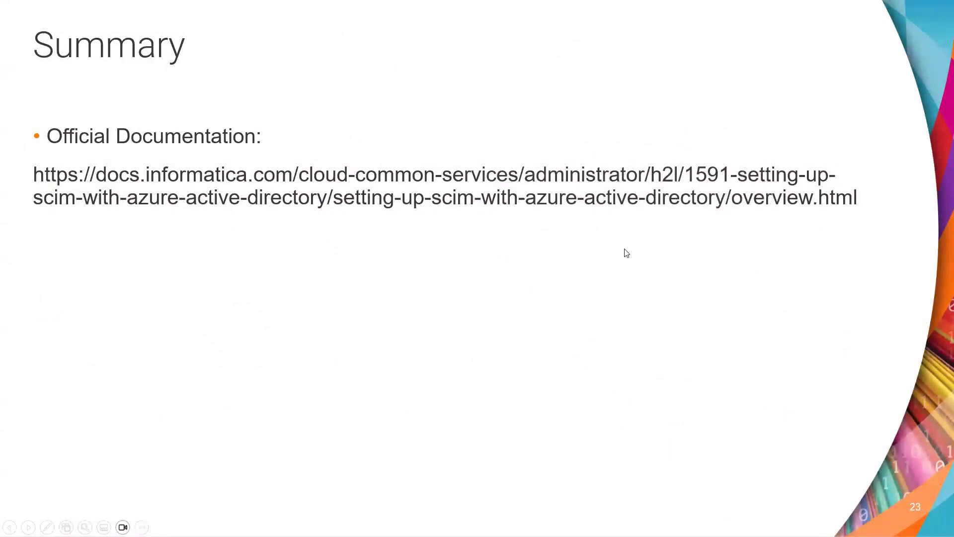